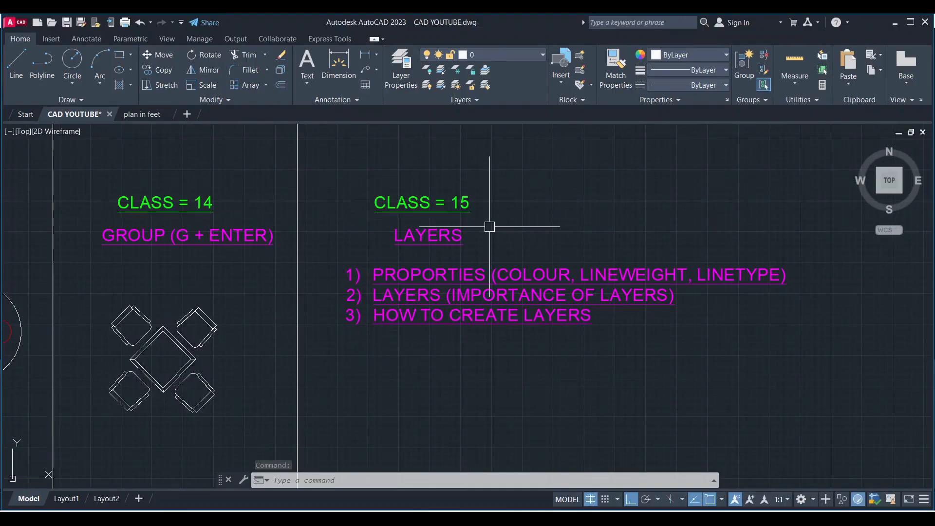
pyautogui.scroll(-2, 518, 223)
pyautogui.scroll(2, 282, 271)
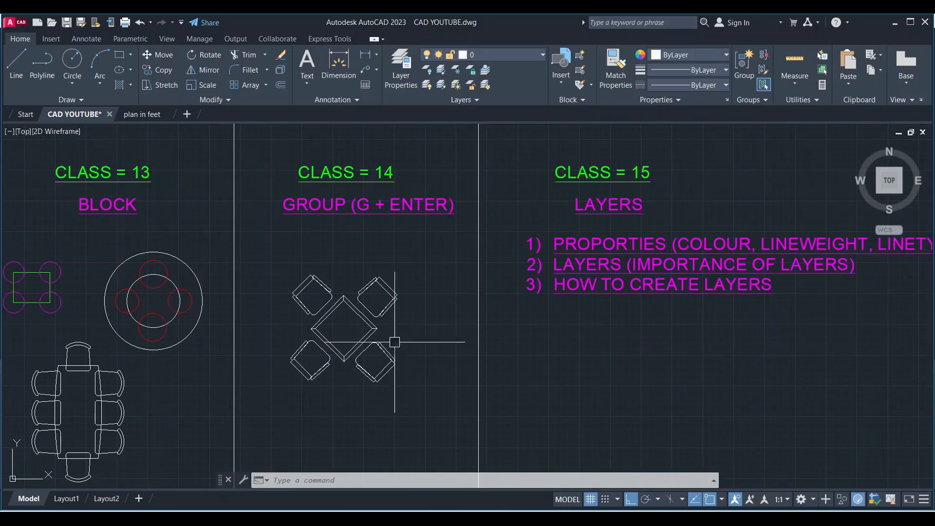
pyautogui.scroll(-2, 434, 263)
pyautogui.scroll(2, 762, 228)
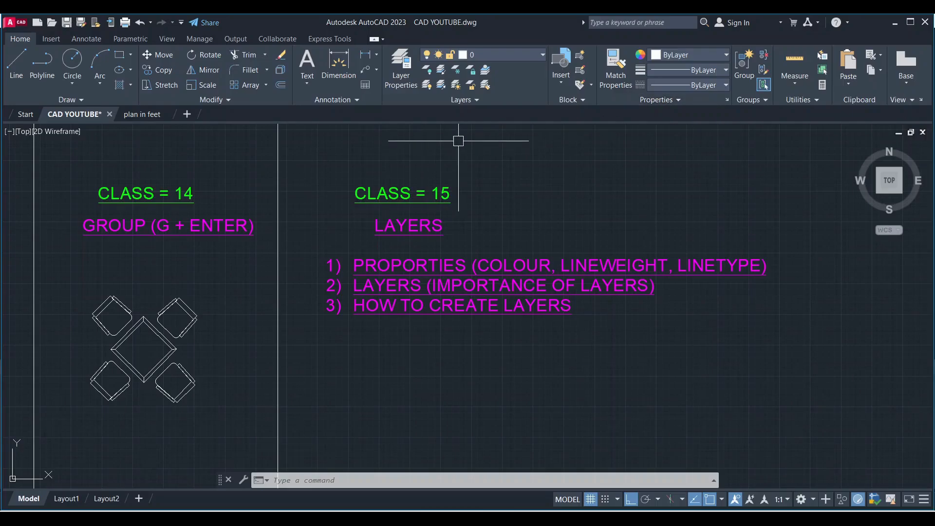
pyautogui.scroll(-2, 337, 181)
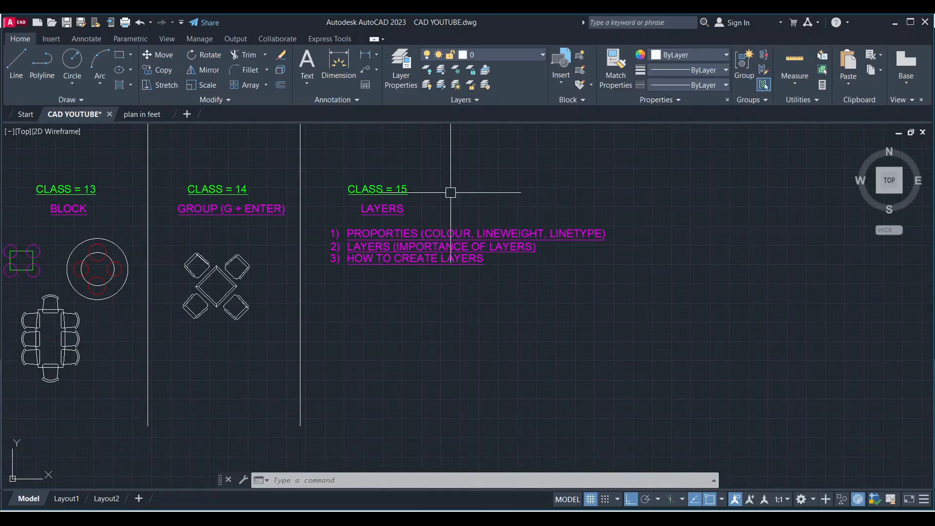
pyautogui.scroll(2, 413, 202)
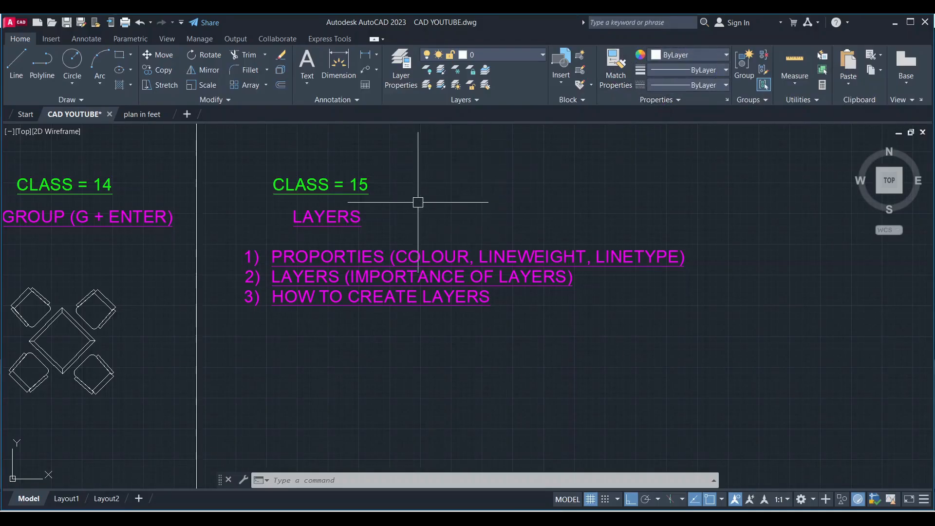
pyautogui.scroll(-2, 414, 200)
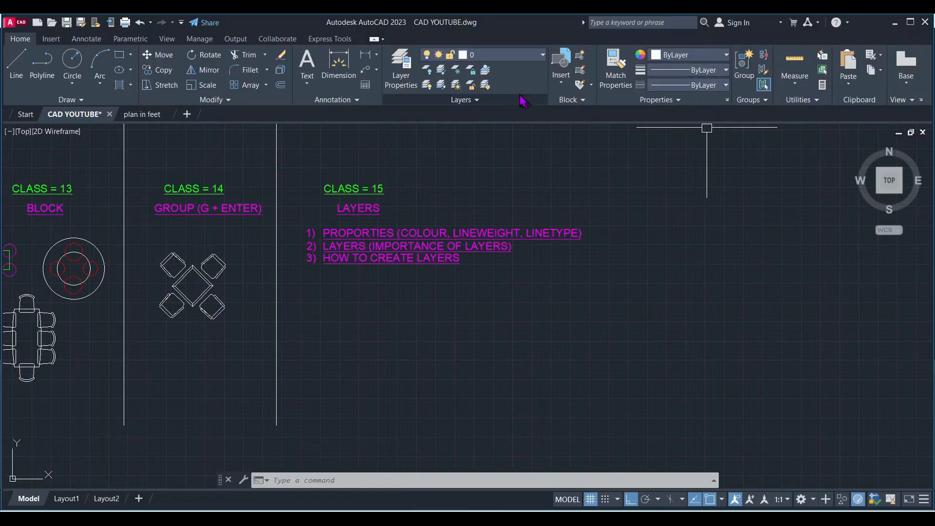
# Step: Make Layer1 the current layer and set the current object colour to ByBlock
pyautogui.click(504, 57)
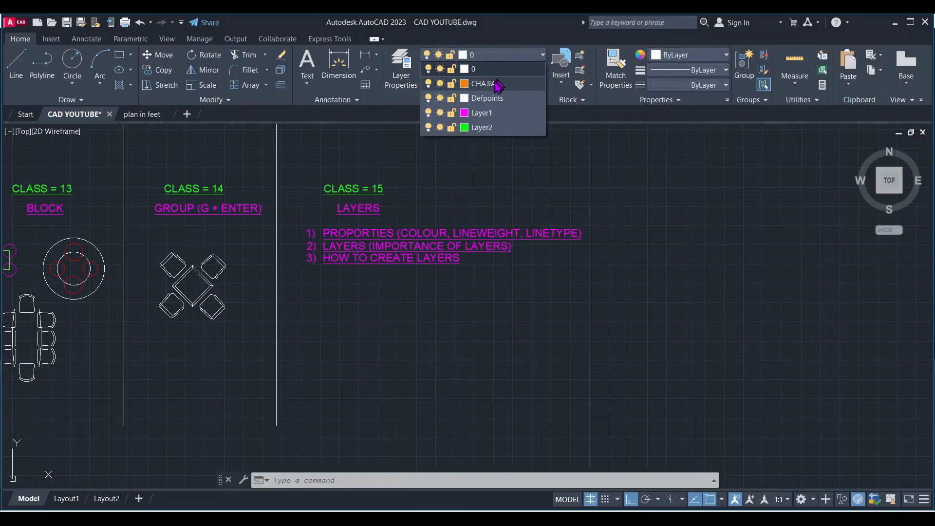
pyautogui.click(491, 115)
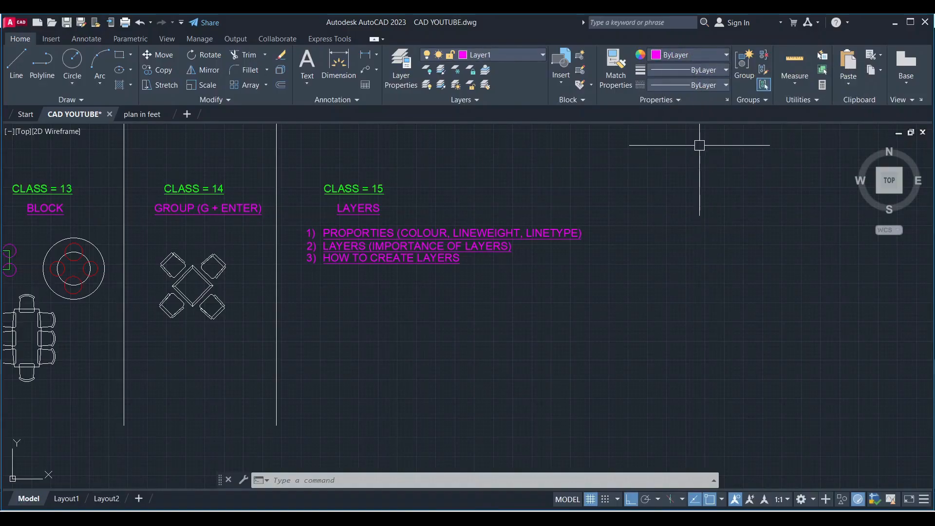
pyautogui.click(690, 55)
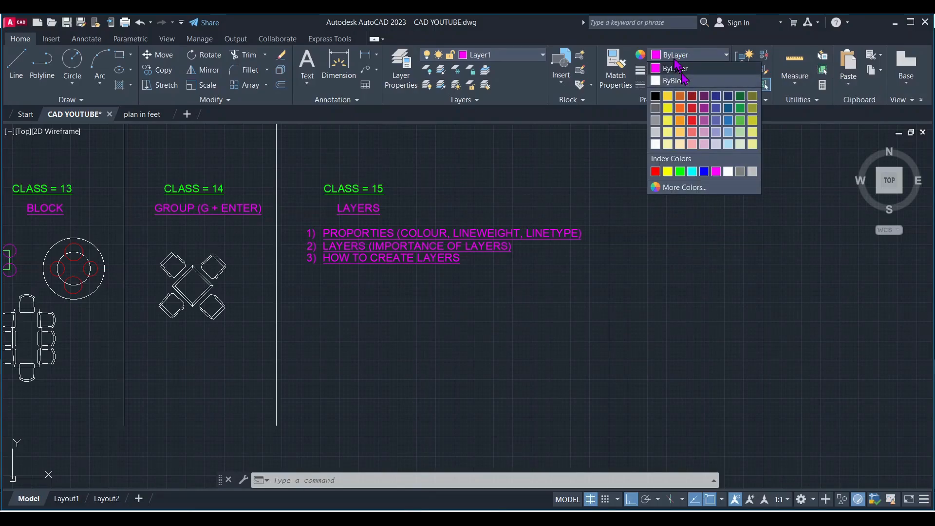
pyautogui.click(679, 80)
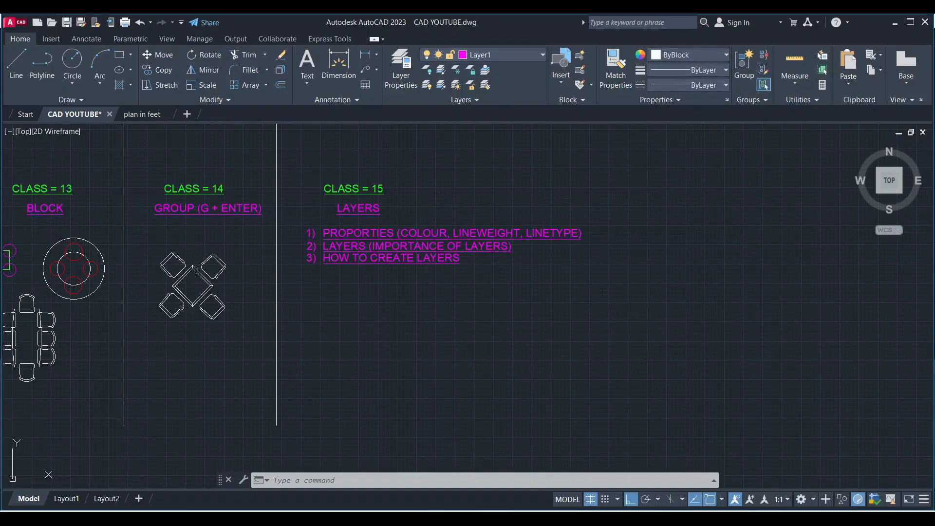
# Step: Make Layer2 the current layer and set the current object colour back to ByLayer
pyautogui.click(503, 58)
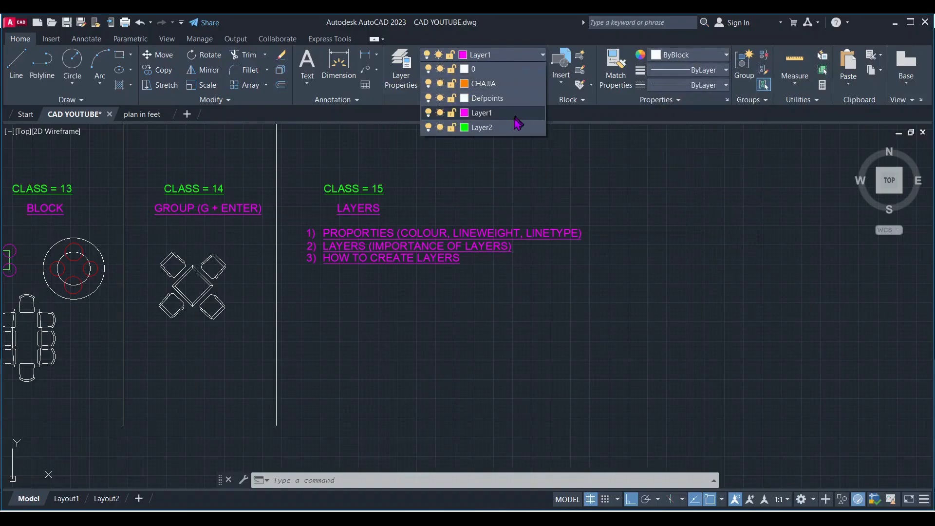
pyautogui.click(479, 128)
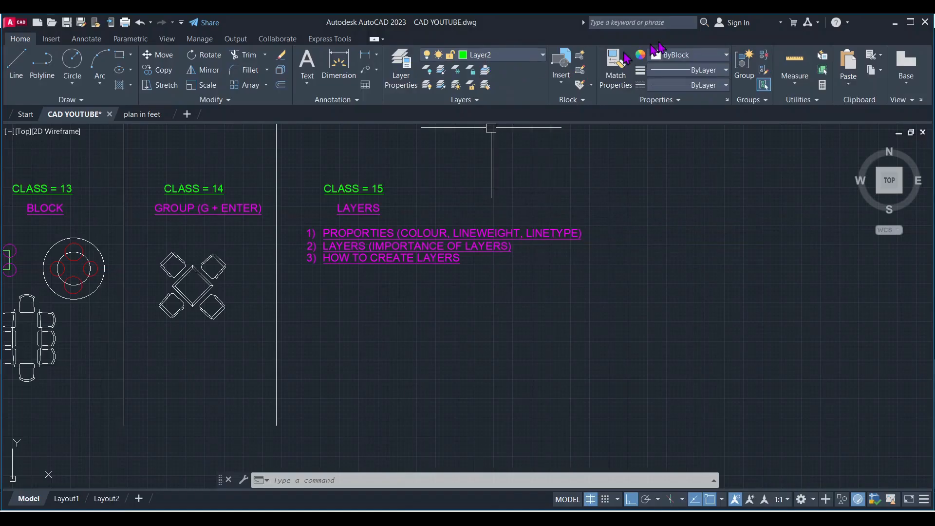
pyautogui.click(693, 57)
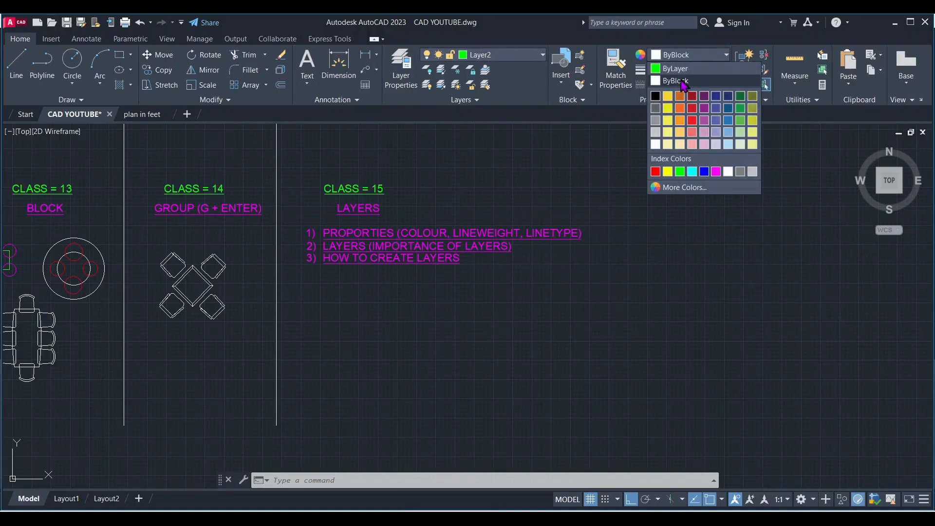
pyautogui.click(674, 68)
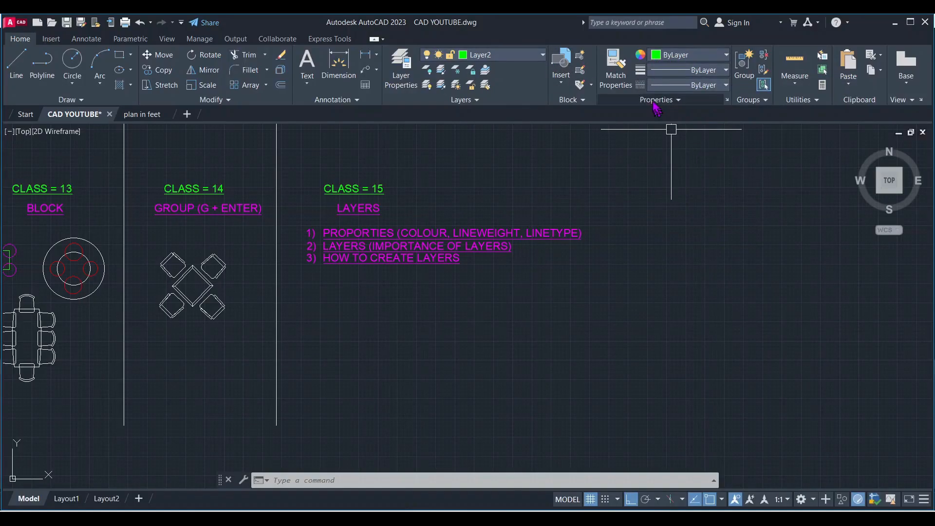
pyautogui.click(694, 58)
pyautogui.click(688, 68)
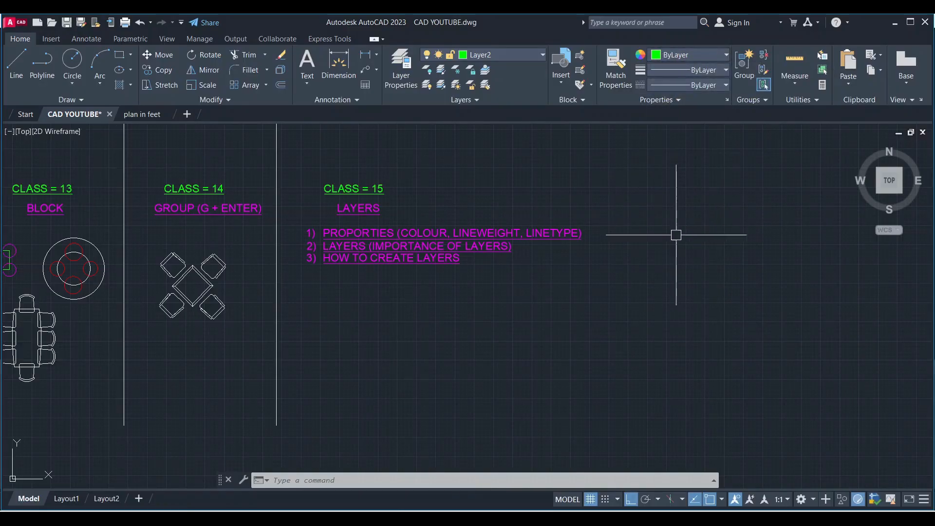
# Step: Draw connected horizontal and vertical lines forming a box with an open corner to the right of the Class 15 notes
pyautogui.write('l')
pyautogui.press('Return')
pyautogui.click(627, 182)
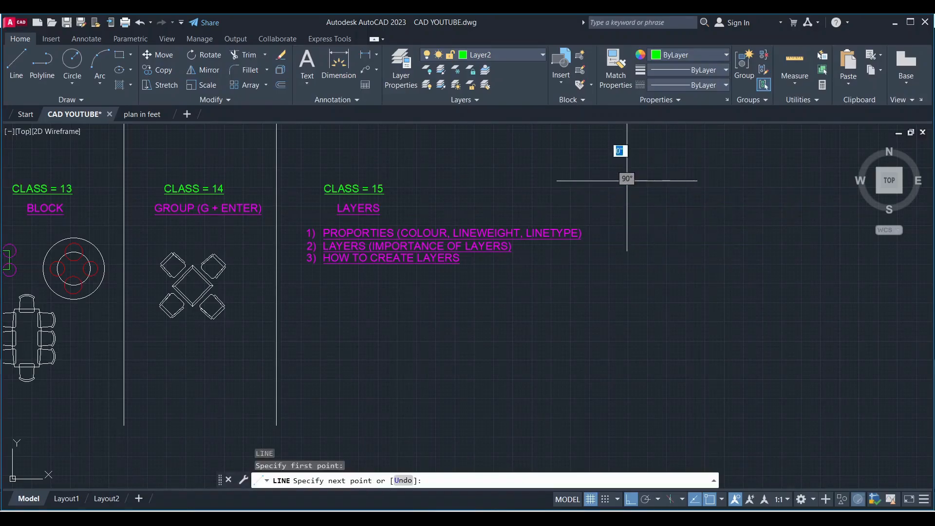
pyautogui.click(628, 259)
pyautogui.click(748, 259)
pyautogui.click(748, 155)
pyautogui.press('Escape')
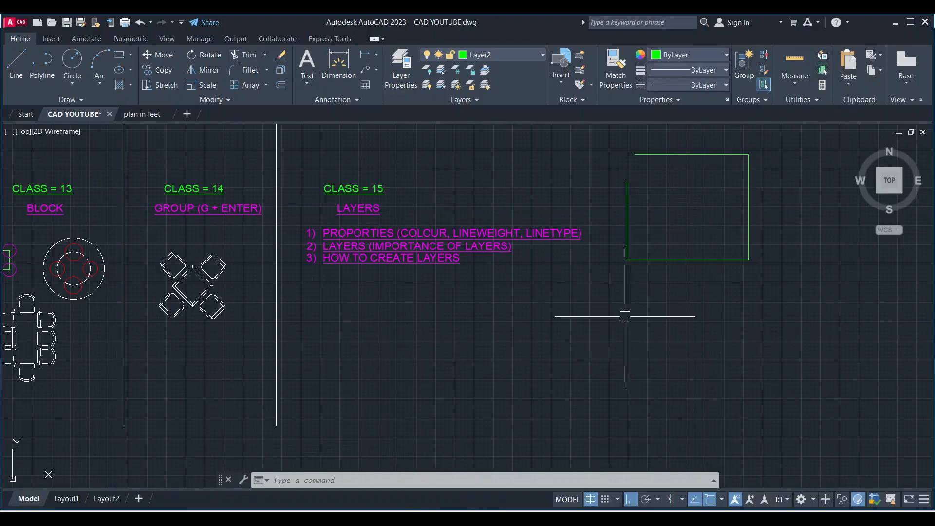
# Step: Set the current object colour to Magenta and draw an L-shaped pair of lines around the green box's lower-right corner
pyautogui.click(691, 61)
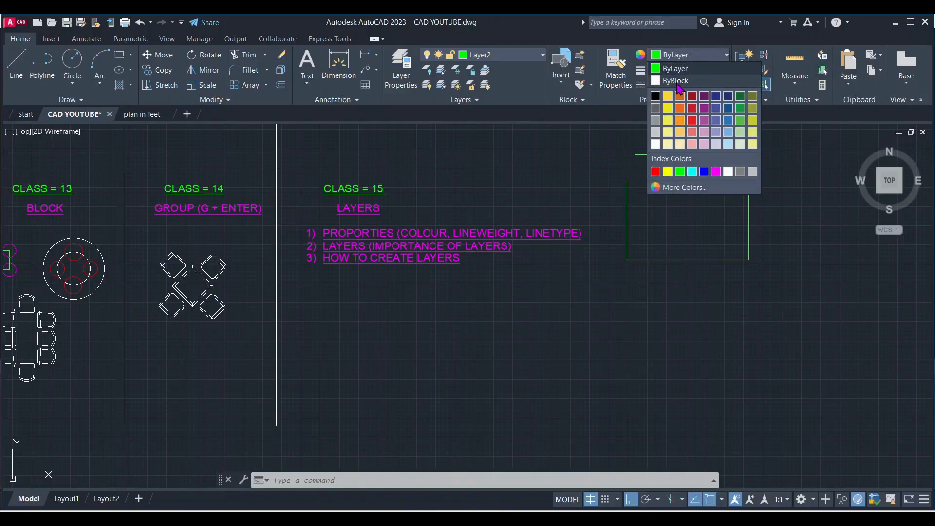
pyautogui.click(679, 80)
pyautogui.click(691, 62)
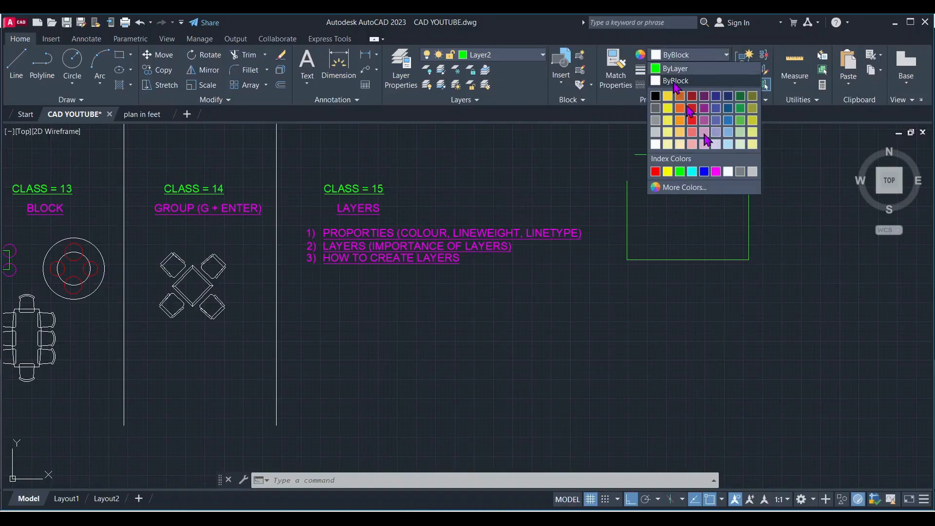
pyautogui.click(716, 171)
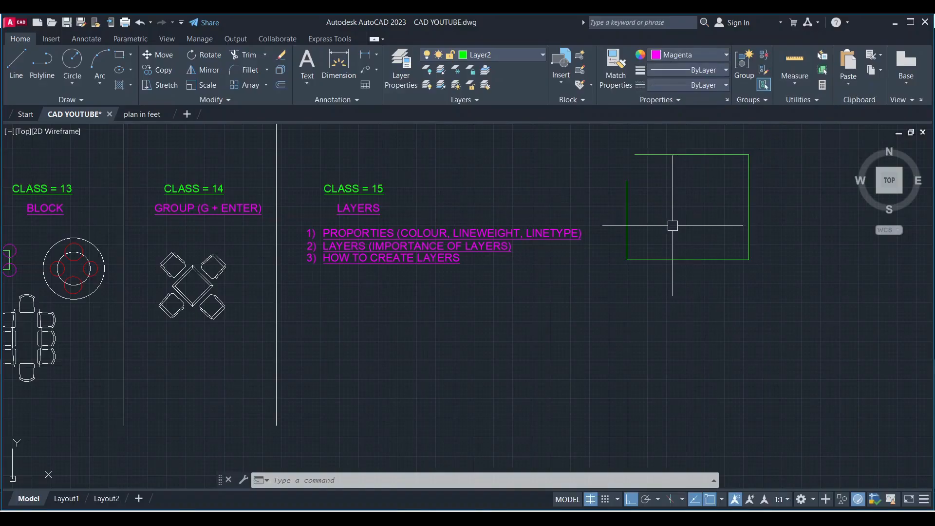
pyautogui.write('l')
pyautogui.press('Return')
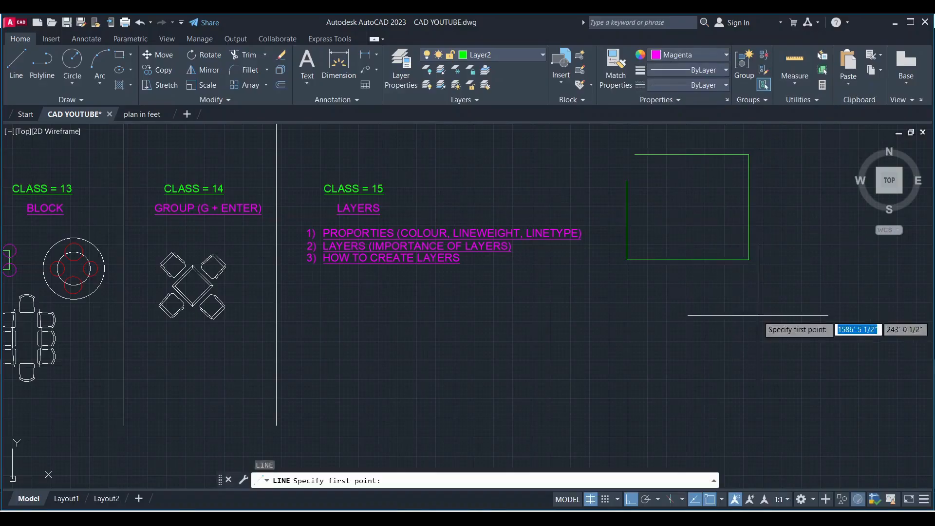
pyautogui.click(779, 202)
pyautogui.click(779, 294)
pyautogui.click(642, 294)
pyautogui.press('Escape')
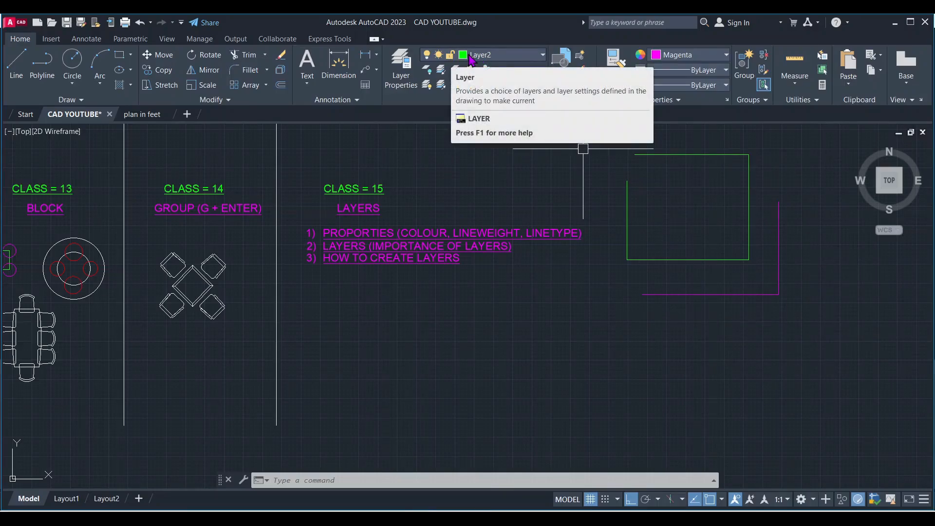
# Step: Reset the current object colour to ByLayer and erase the green box and the magenta lines
pyautogui.click(687, 56)
pyautogui.click(686, 68)
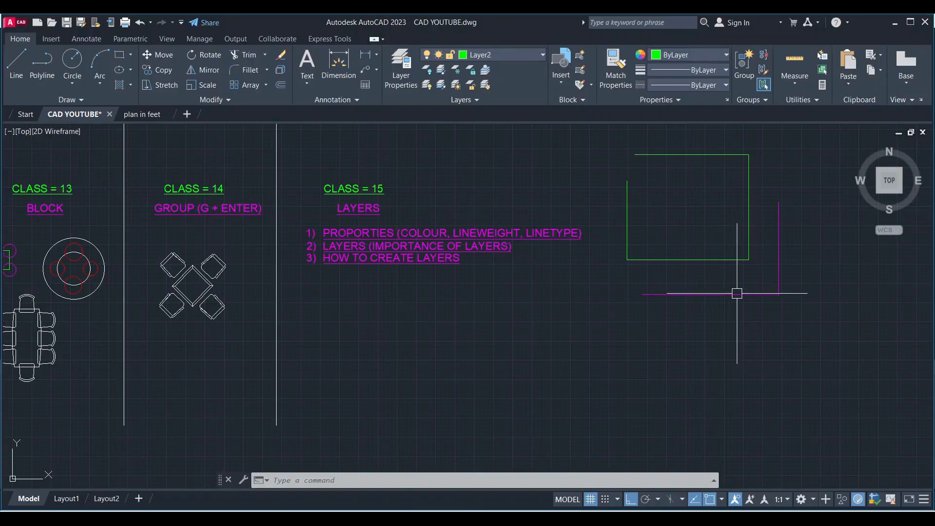
pyautogui.click(803, 334)
pyautogui.click(612, 149)
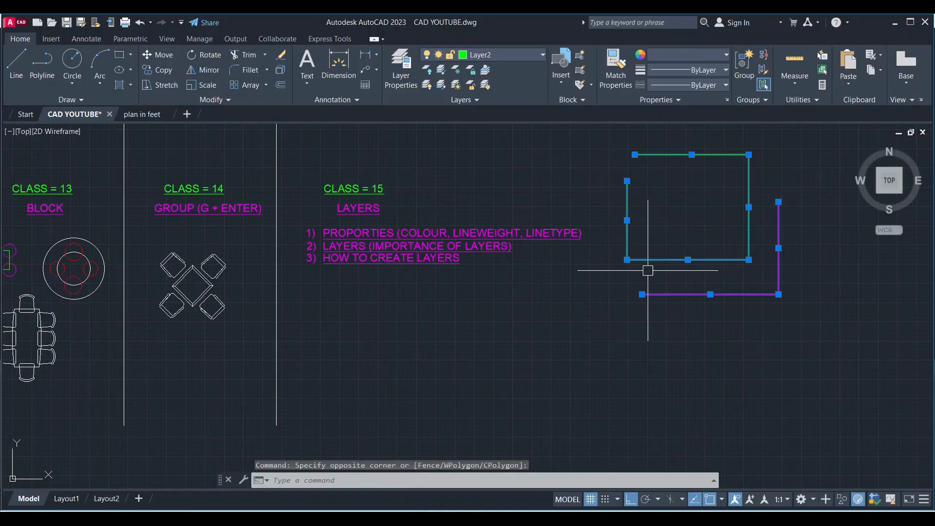
pyautogui.press('Delete')
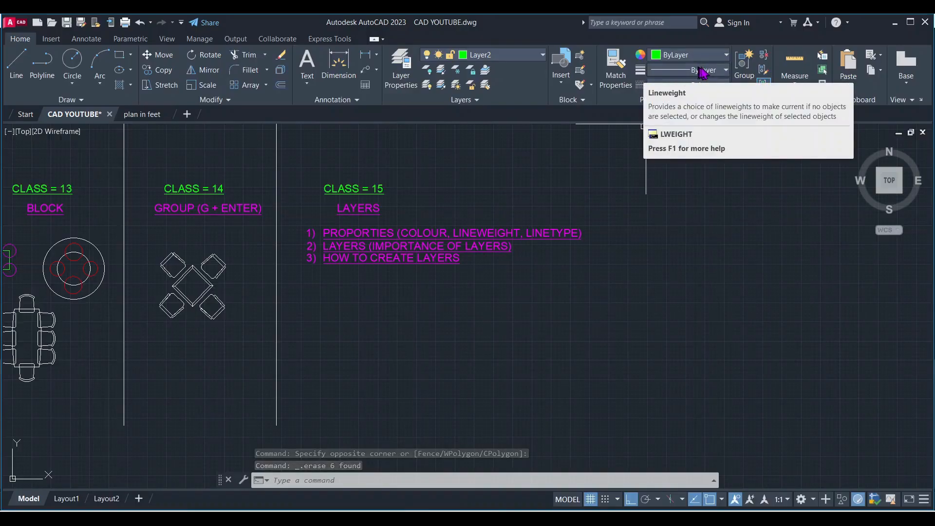
# Step: Choose the ByLayer lineweight and draw connected lines forming a narrow inverted U to the right of the Class 15 notes
pyautogui.click(717, 71)
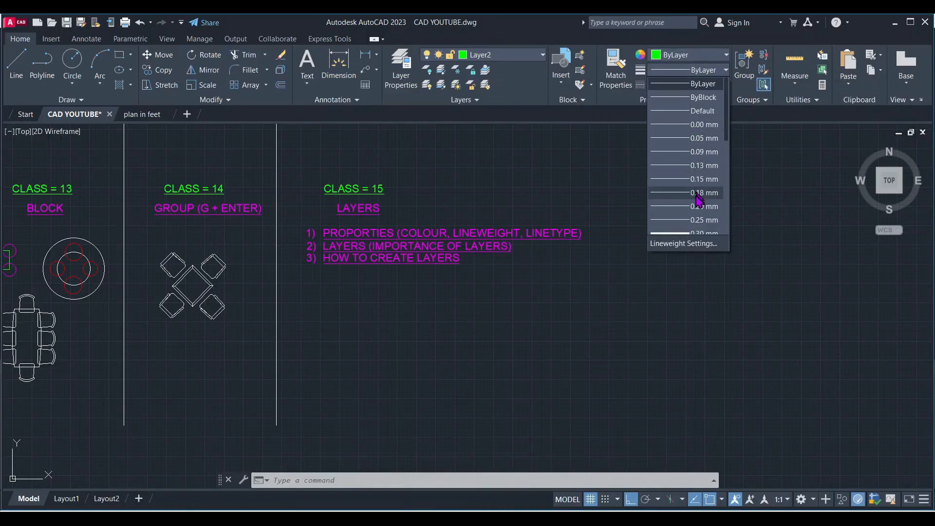
pyautogui.scroll(-2, 706, 204)
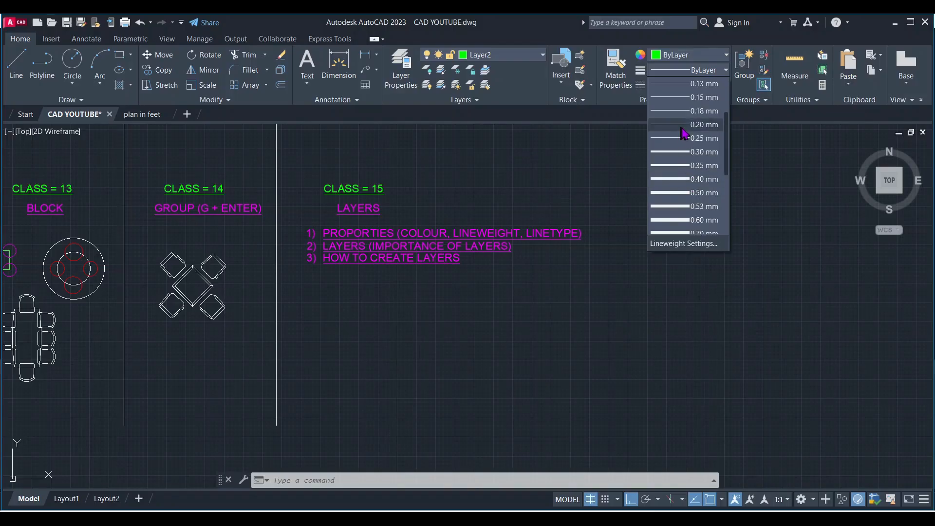
pyautogui.scroll(2, 692, 141)
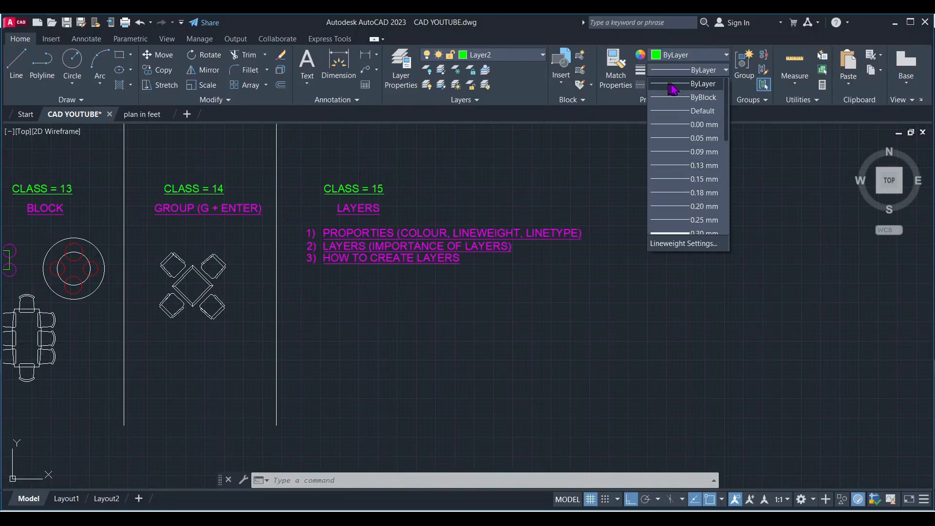
pyautogui.click(690, 91)
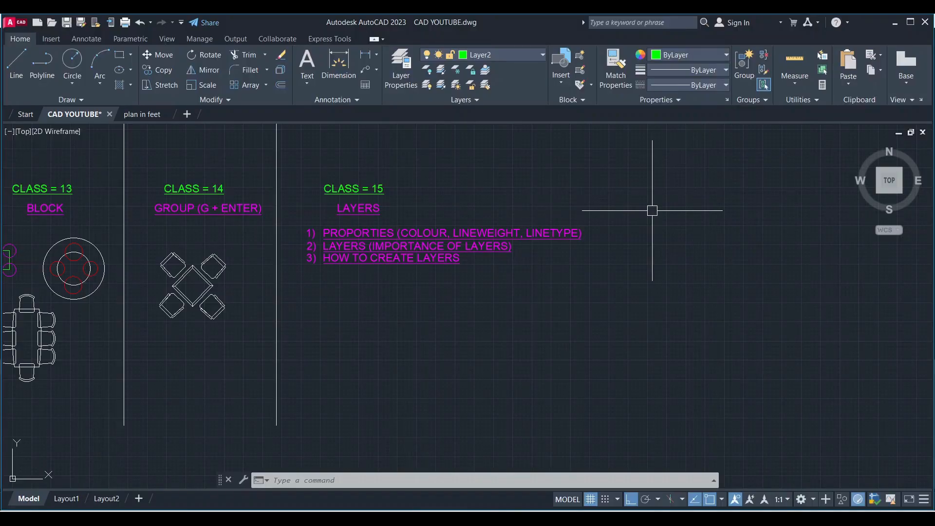
pyautogui.write('l')
pyautogui.press('Return')
pyautogui.click(625, 176)
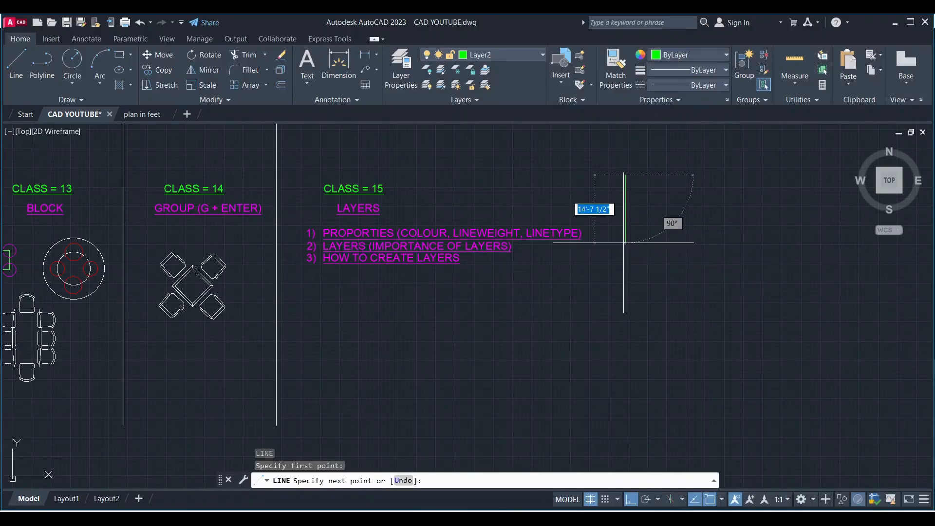
pyautogui.click(660, 250)
pyautogui.click(657, 185)
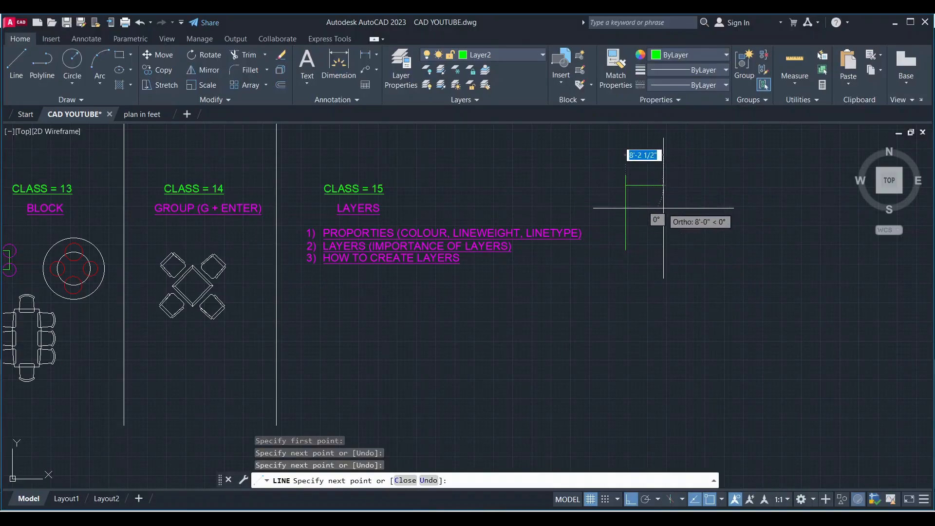
pyautogui.click(664, 208)
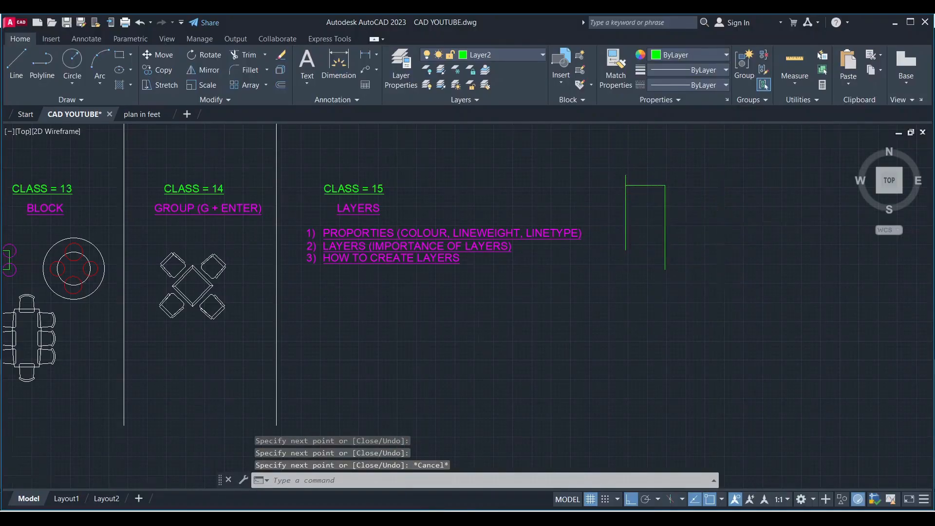
# Step: Set the current lineweight to 0.50 mm and draw connected lines forming a U with a diagonal, right of the inverted U
pyautogui.scroll(2, 724, 217)
pyautogui.click(710, 73)
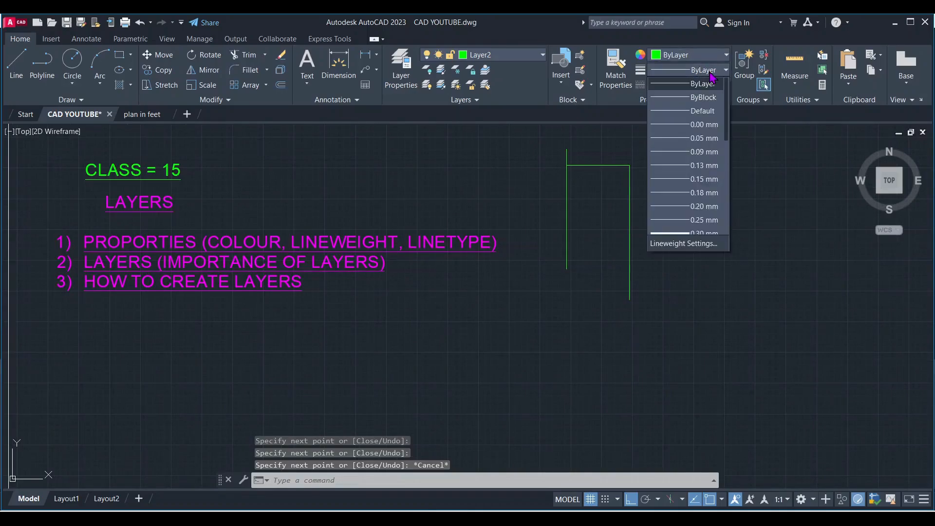
pyautogui.scroll(-2, 707, 195)
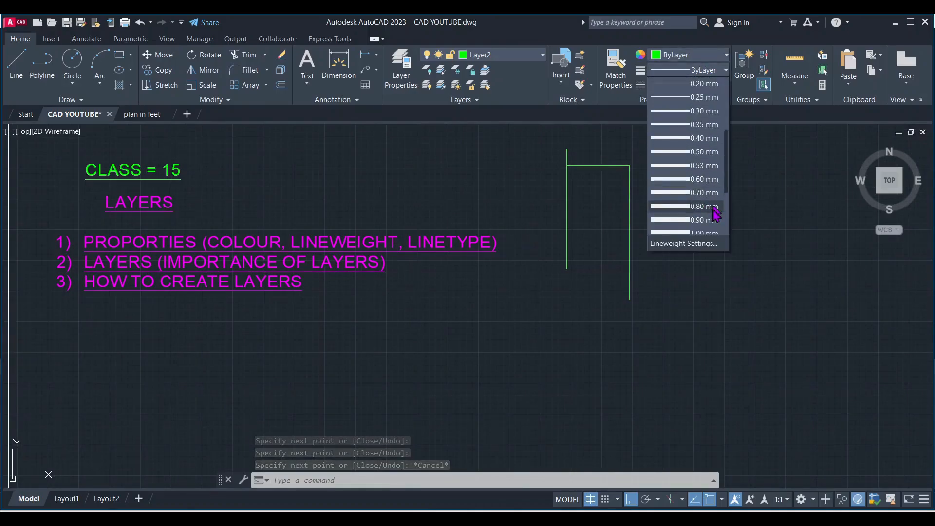
pyautogui.click(699, 154)
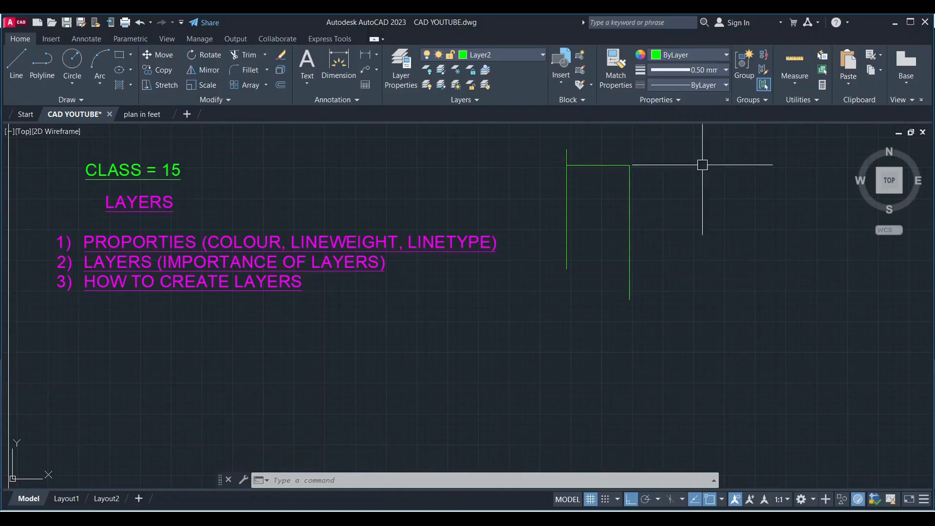
pyautogui.press('l')
pyautogui.press('Return')
pyautogui.click(649, 165)
pyautogui.click(650, 275)
pyautogui.click(727, 275)
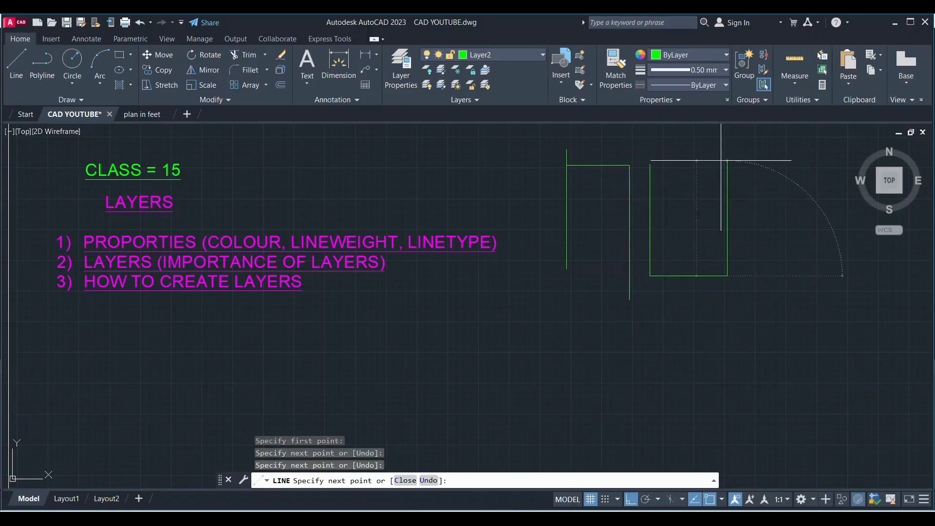
pyautogui.click(727, 161)
pyautogui.click(651, 275)
pyautogui.press('Escape')
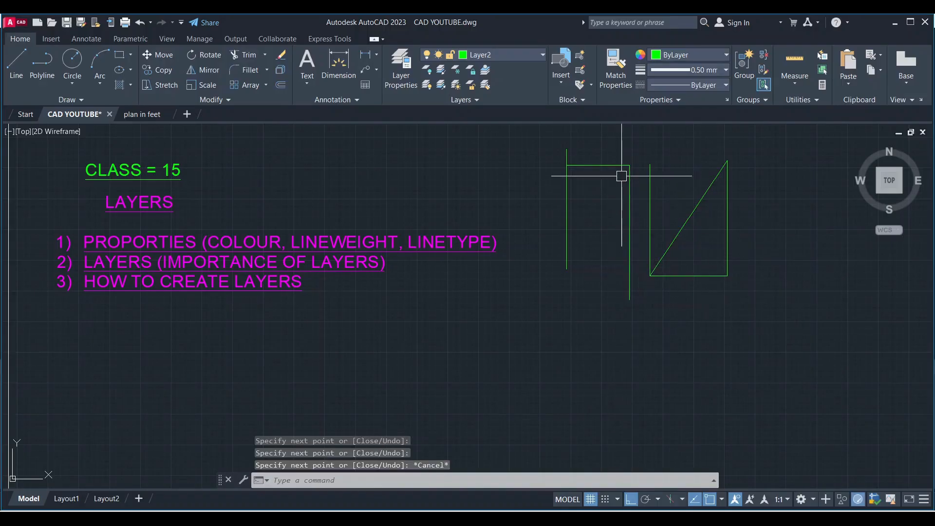
# Step: Start a plot of the model using the DWG To PDF.pc3 plotter and centre the plot on the paper
pyautogui.scroll(2, 681, 156)
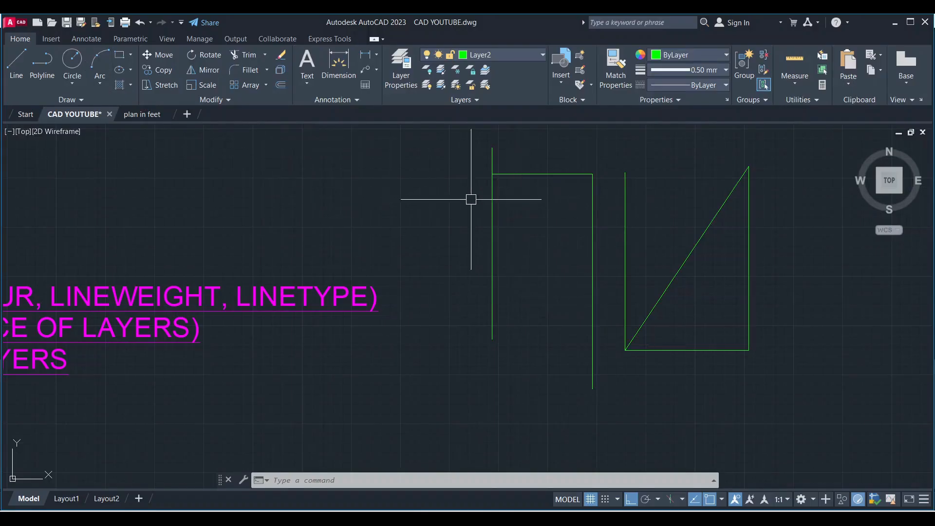
pyautogui.click(125, 23)
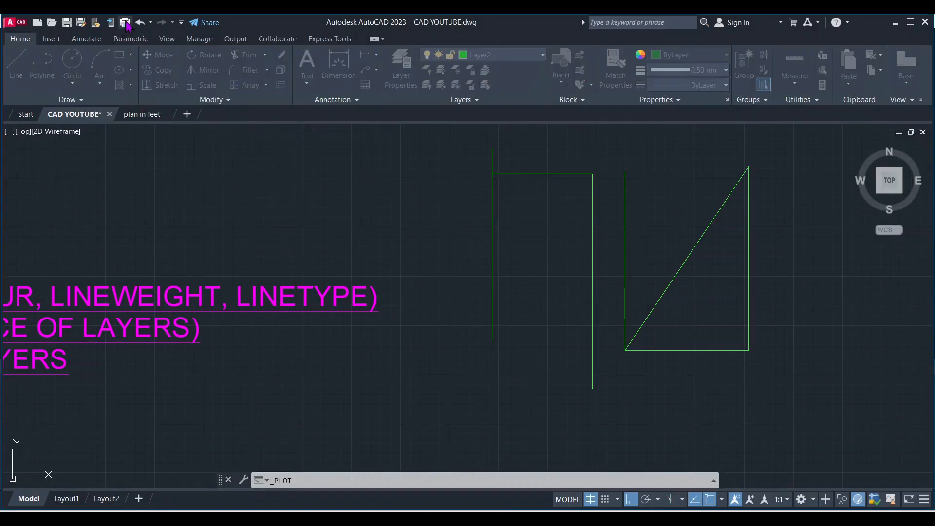
pyautogui.click(328, 180)
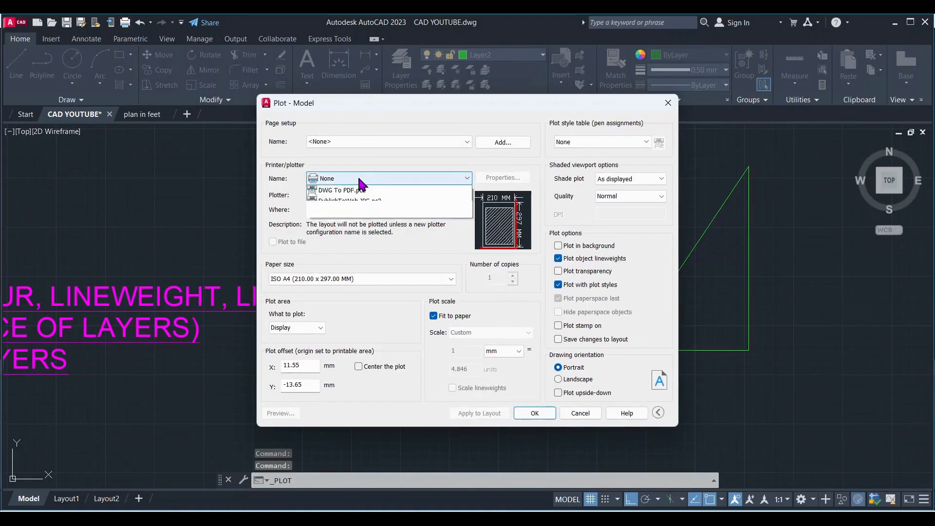
pyautogui.click(359, 331)
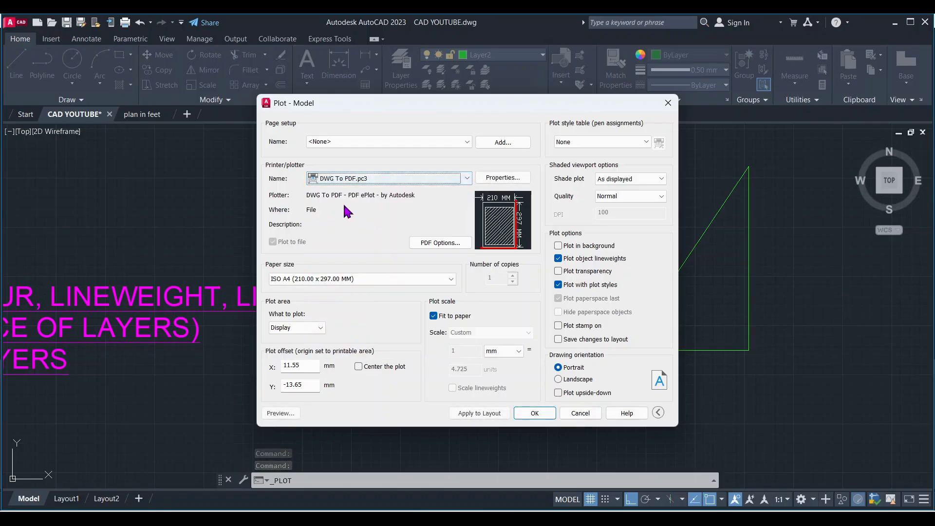
pyautogui.click(358, 366)
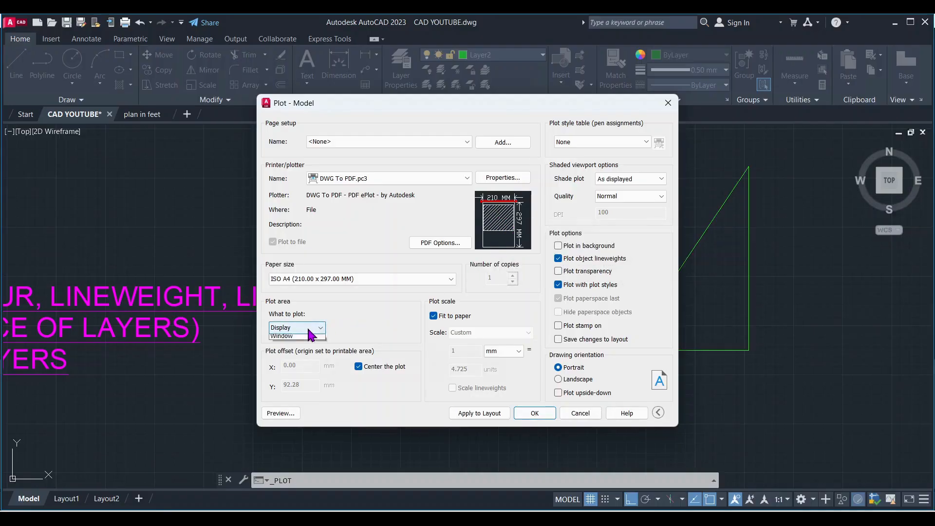
# Step: Set the plot area to a Window enclosing both the inverted U and the 0.50 mm line shape
pyautogui.click(290, 362)
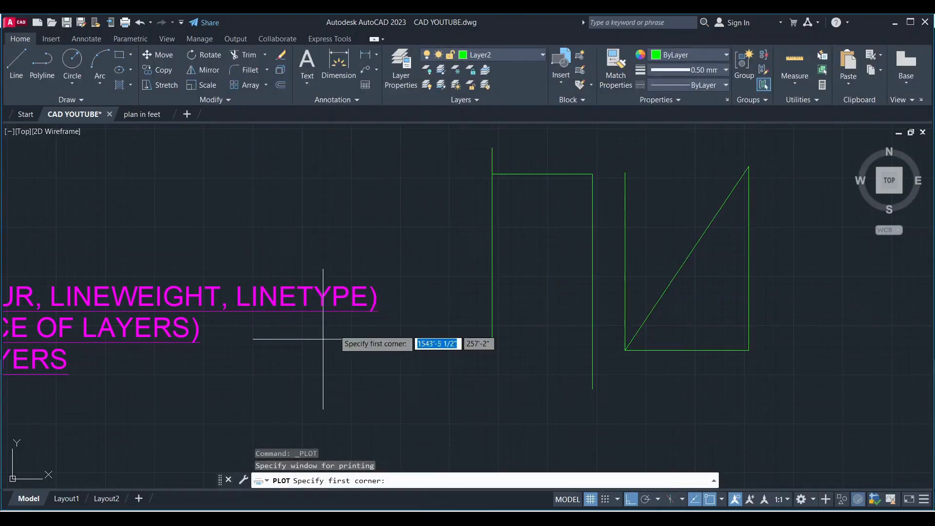
pyautogui.scroll(-2, 437, 289)
pyautogui.click(441, 187)
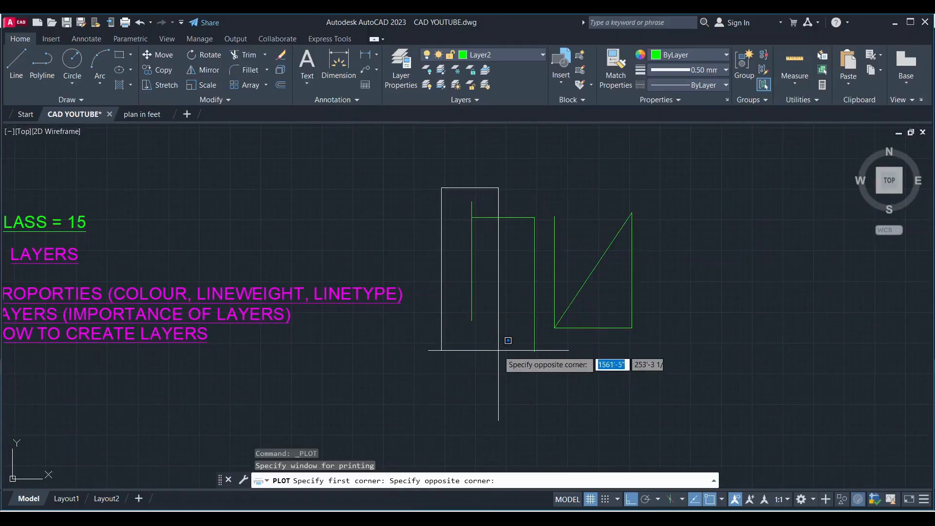
pyautogui.click(653, 363)
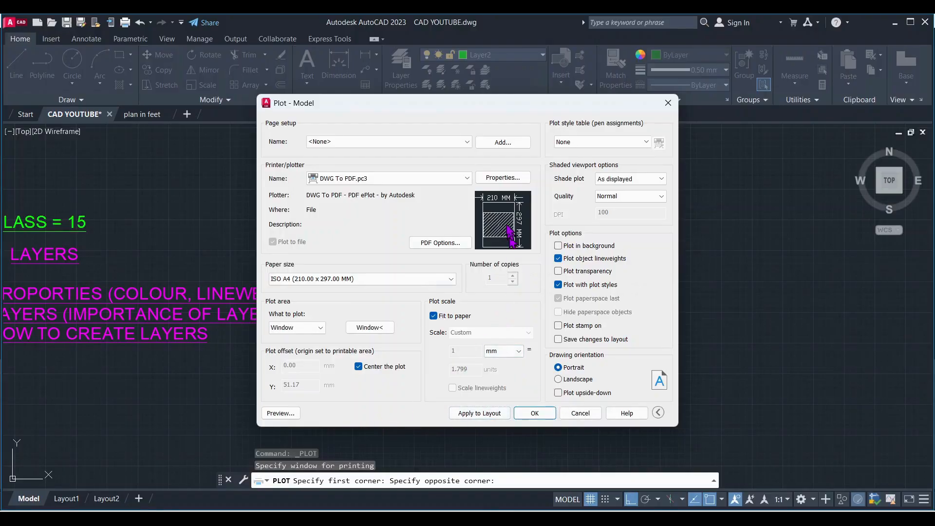
# Step: Compare the Portrait and Landscape orientations on the paper thumbnail and set the plot to Landscape
pyautogui.moveTo(501, 213)
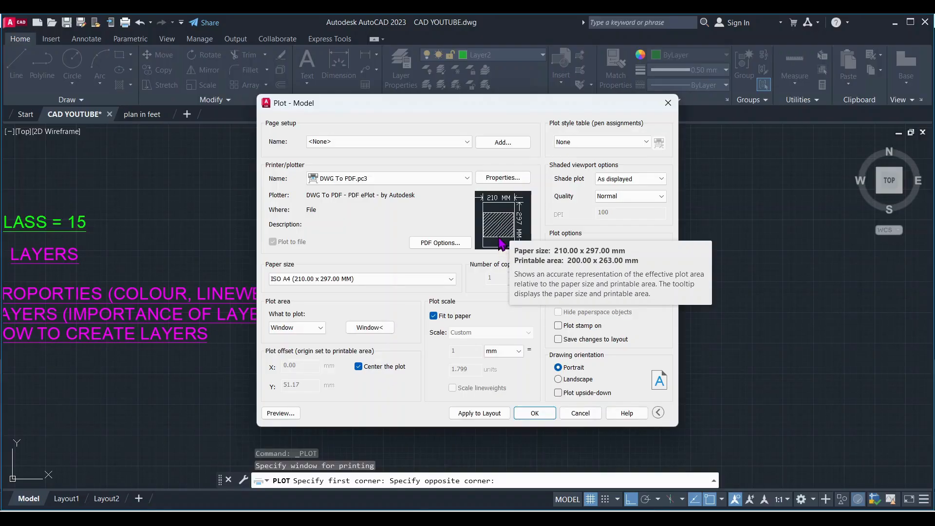
pyautogui.click(558, 379)
pyautogui.moveTo(502, 234)
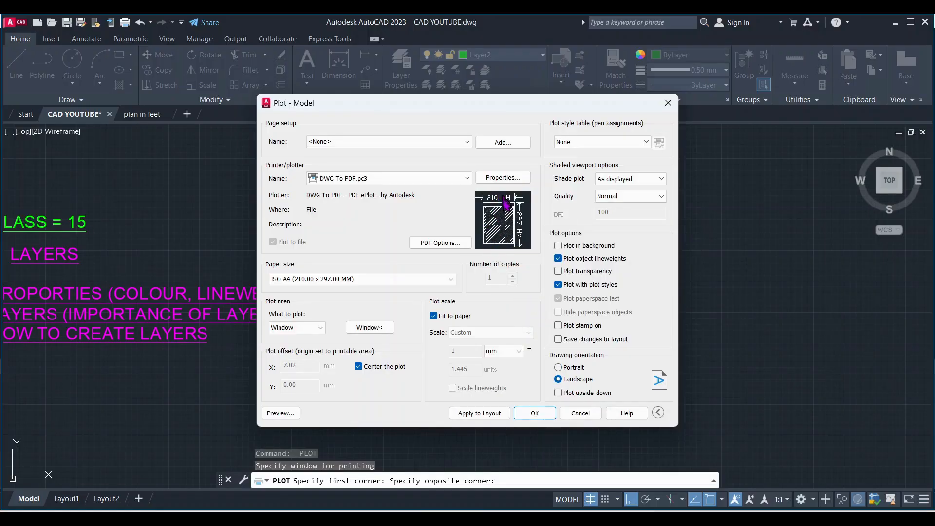
pyautogui.click(565, 367)
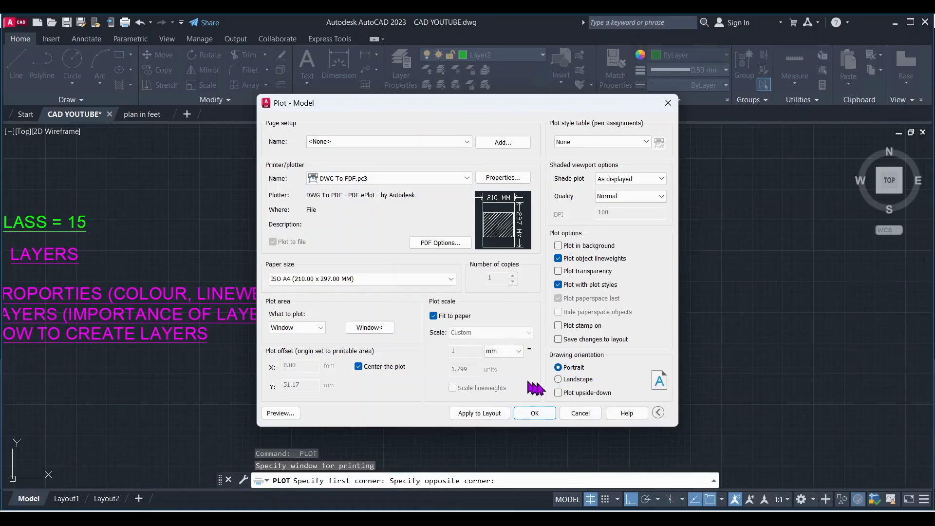
pyautogui.click(560, 380)
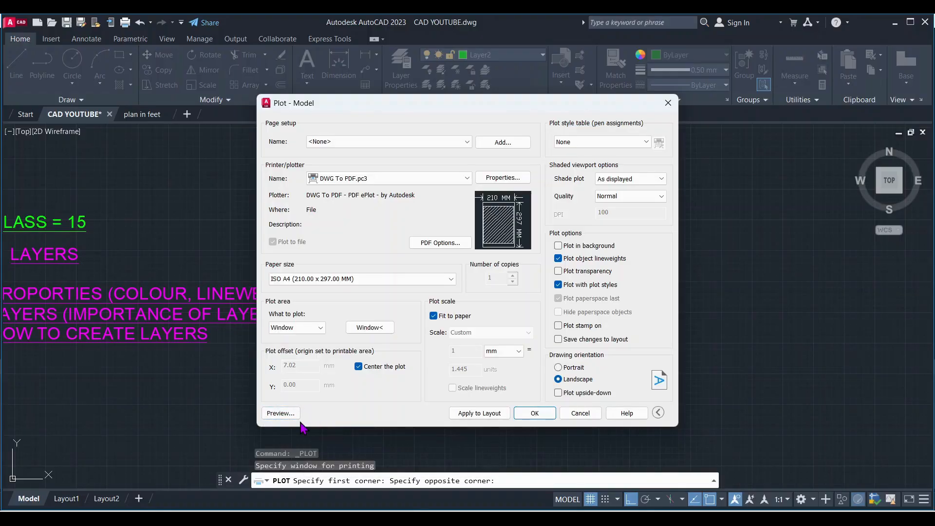
# Step: Preview the plot to compare the thickness of the two line shapes, and close the plot setup without plotting
pyautogui.click(284, 414)
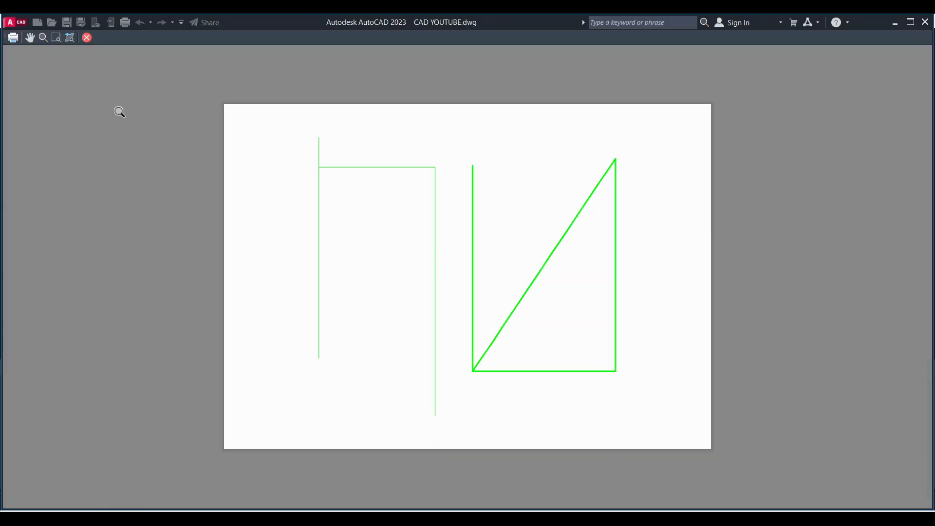
pyautogui.click(87, 37)
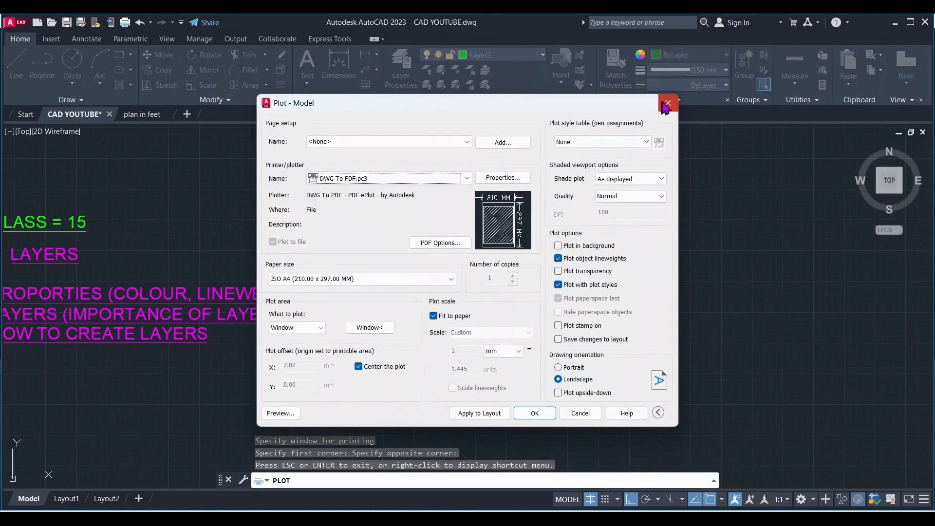
pyautogui.click(663, 102)
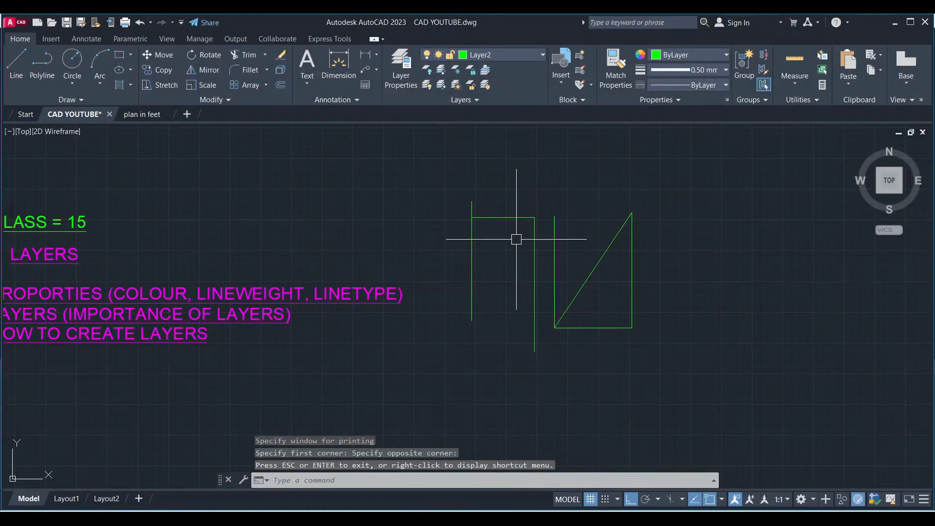
# Step: Erase the inverted U and the 0.50 mm line shape to the right of the Class 15 notes
pyautogui.scroll(-2, 516, 239)
pyautogui.click(706, 350)
pyautogui.click(500, 178)
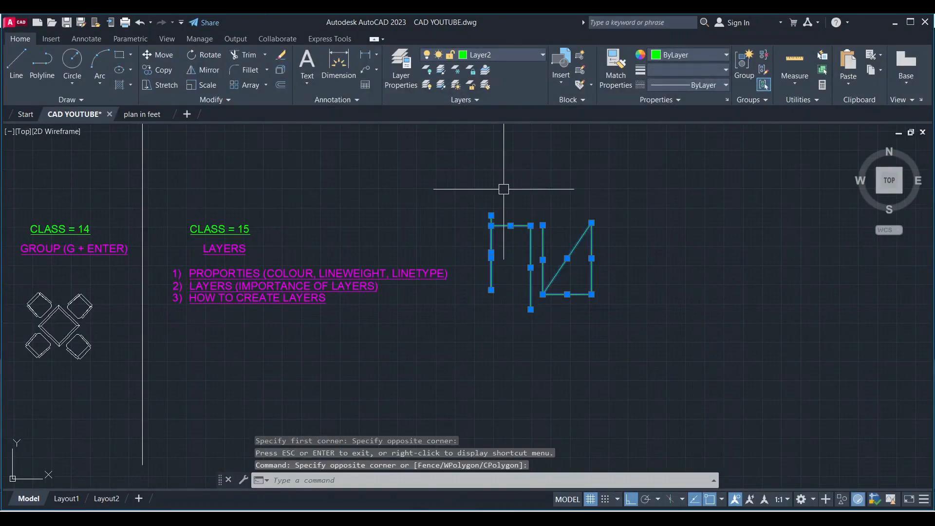
pyautogui.press('Delete')
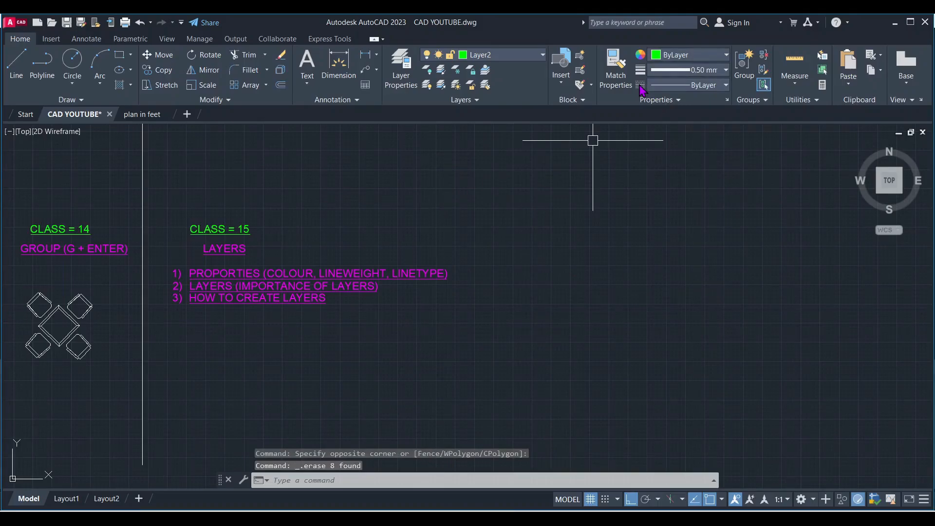
# Step: Load the CENTER linetype from acadiso.lin into the drawing
pyautogui.click(705, 86)
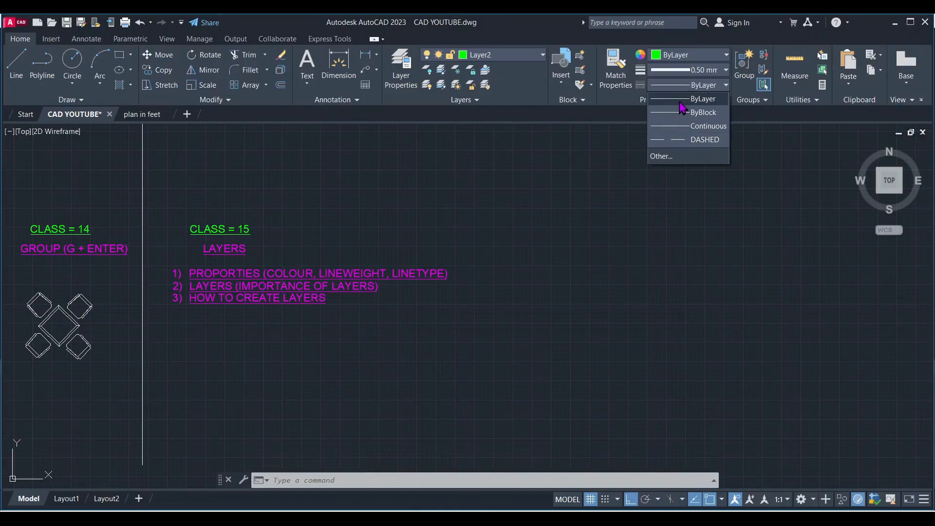
pyautogui.click(670, 159)
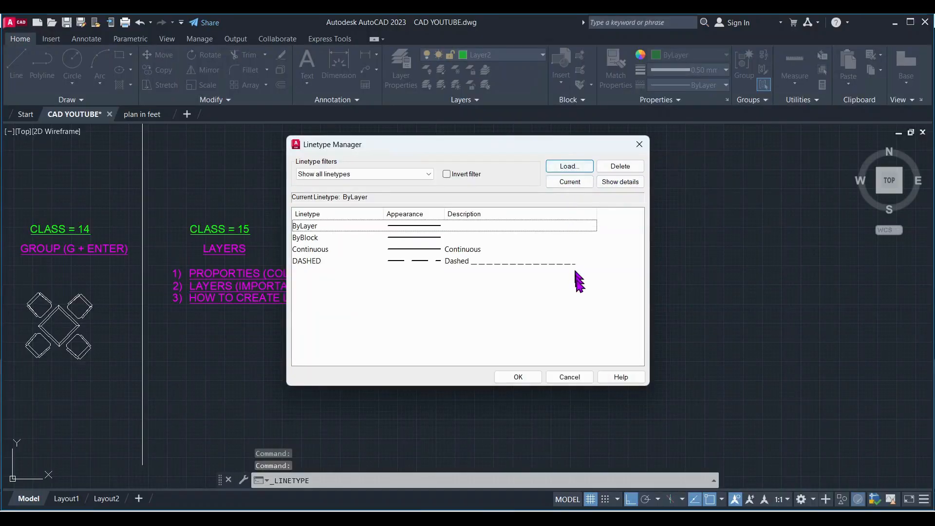
pyautogui.click(569, 166)
pyautogui.scroll(-3, 458, 258)
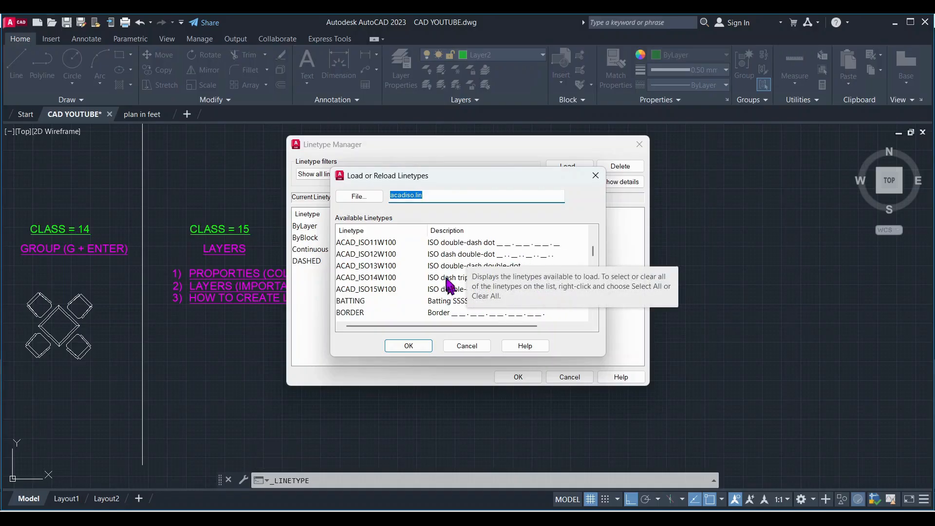
pyautogui.scroll(-3, 516, 292)
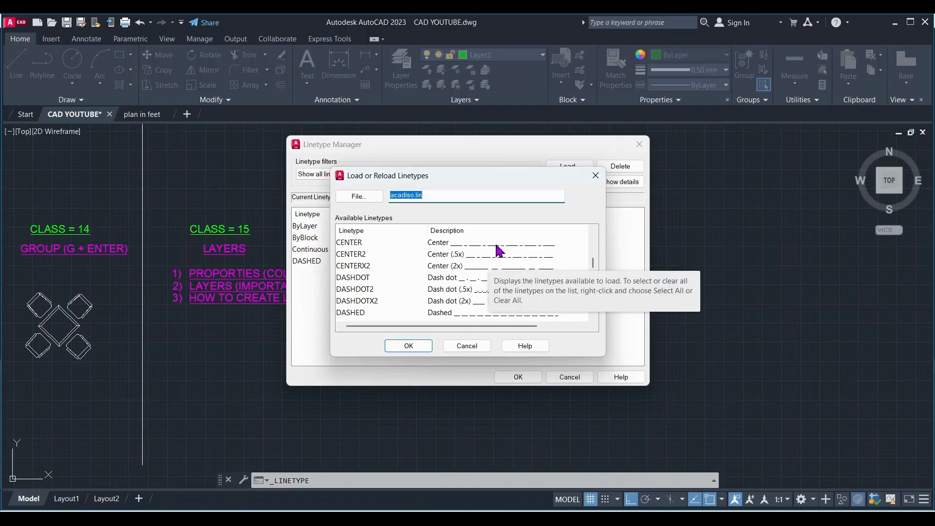
pyautogui.click(497, 245)
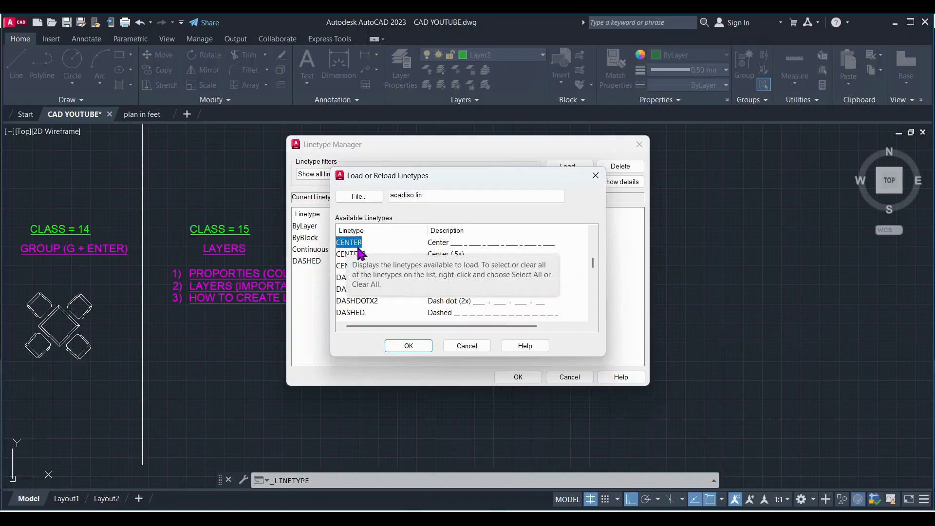
pyautogui.click(407, 345)
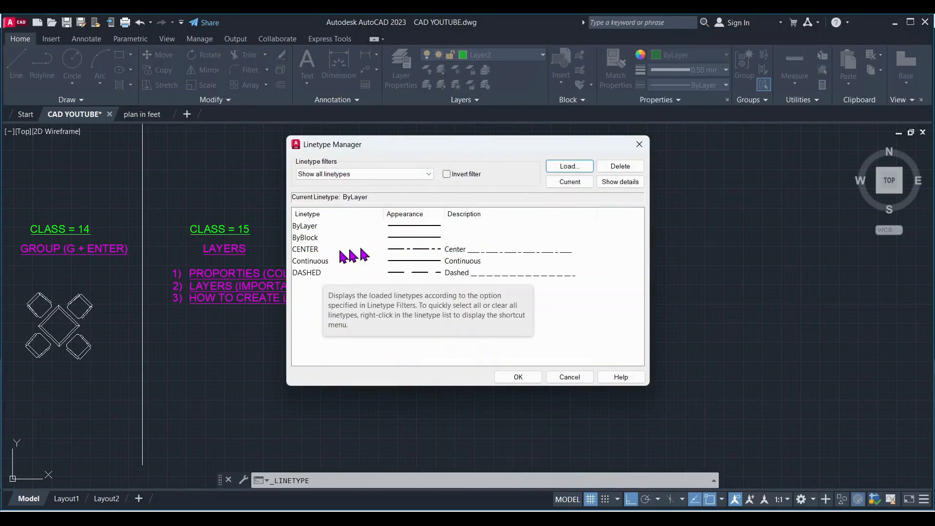
pyautogui.click(431, 250)
pyautogui.click(517, 377)
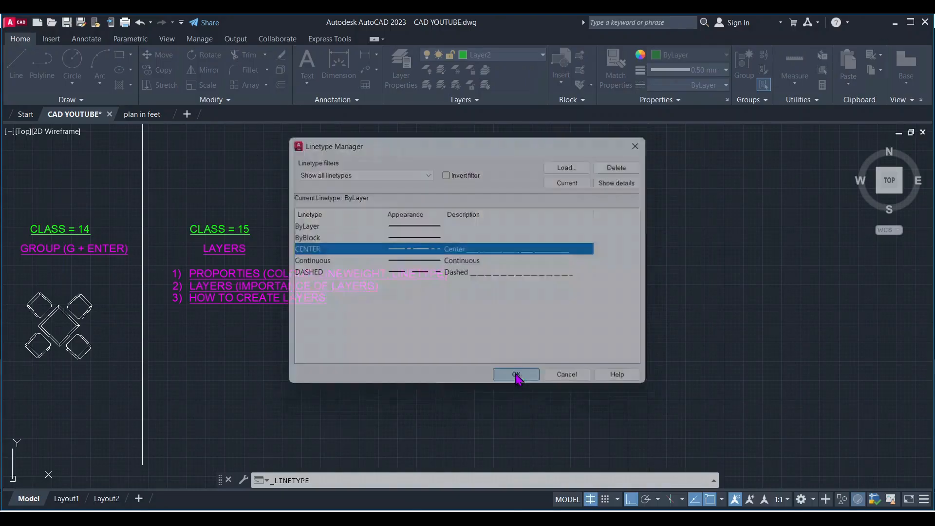
# Step: Set the current linetype to CENTER and draw connected lines forming a U with an extended right side and a second horizontal line below
pyautogui.click(707, 86)
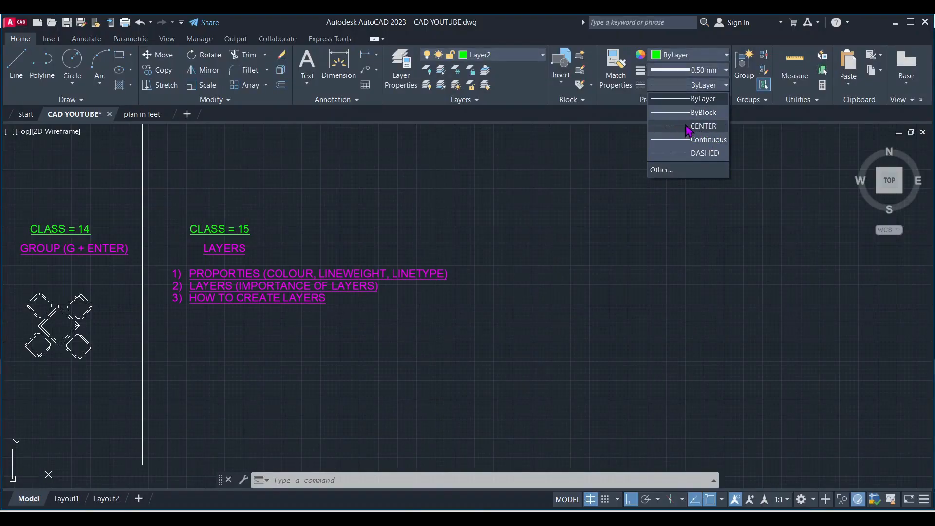
pyautogui.click(688, 126)
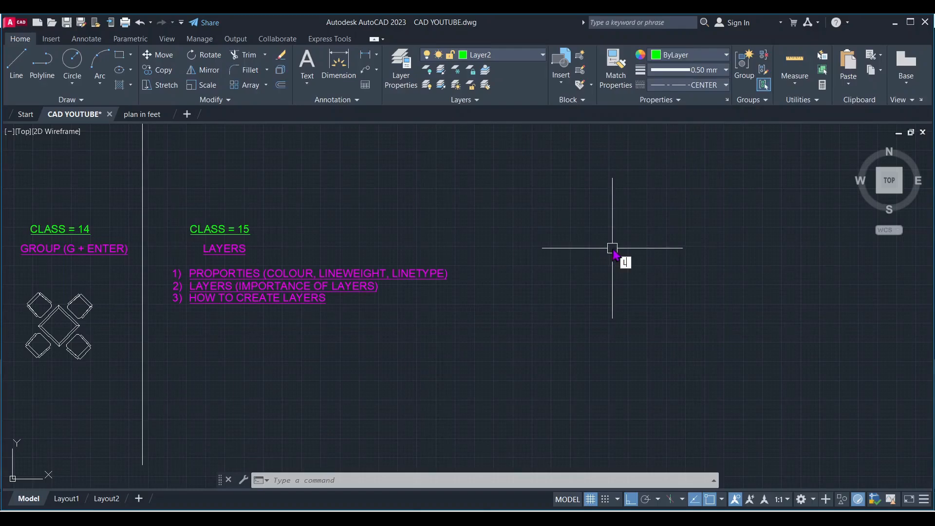
pyautogui.write('l')
pyautogui.press('Return')
pyautogui.click(564, 167)
pyautogui.click(564, 259)
pyautogui.click(656, 260)
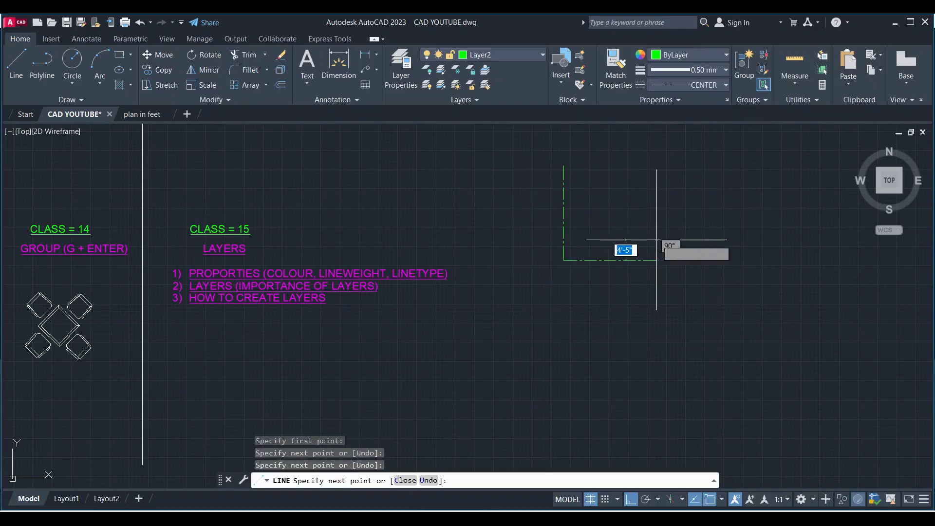
pyautogui.click(656, 151)
pyautogui.click(656, 298)
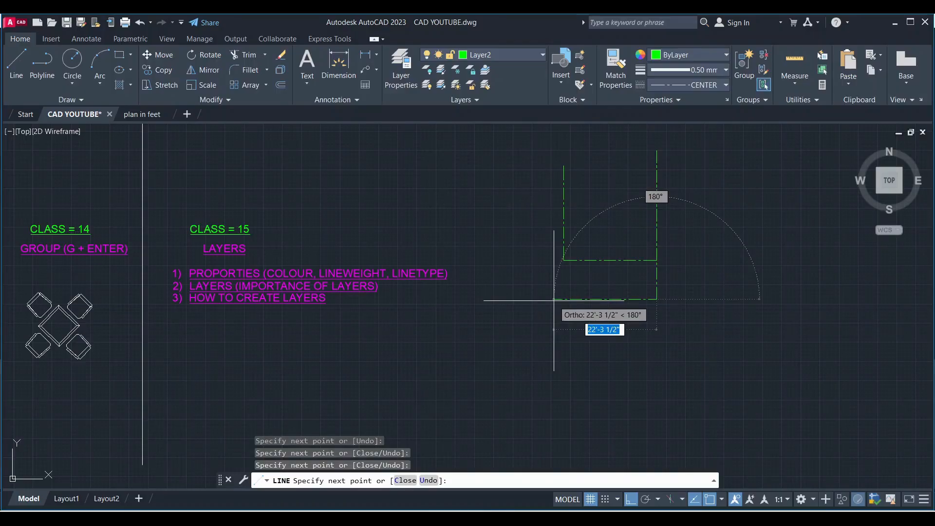
pyautogui.click(554, 300)
pyautogui.press('Escape')
pyautogui.scroll(2, 652, 215)
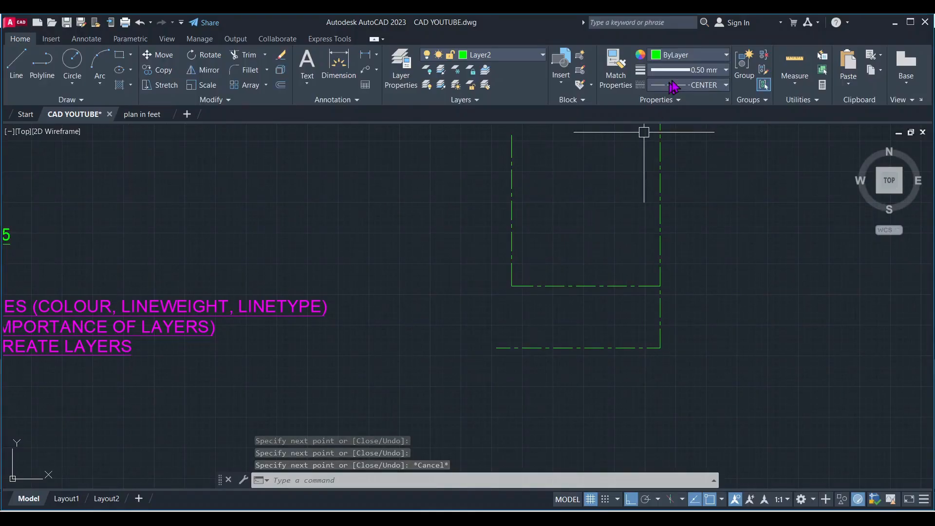
# Step: Set the current lineweight and the current linetype to ByLayer
pyautogui.click(718, 86)
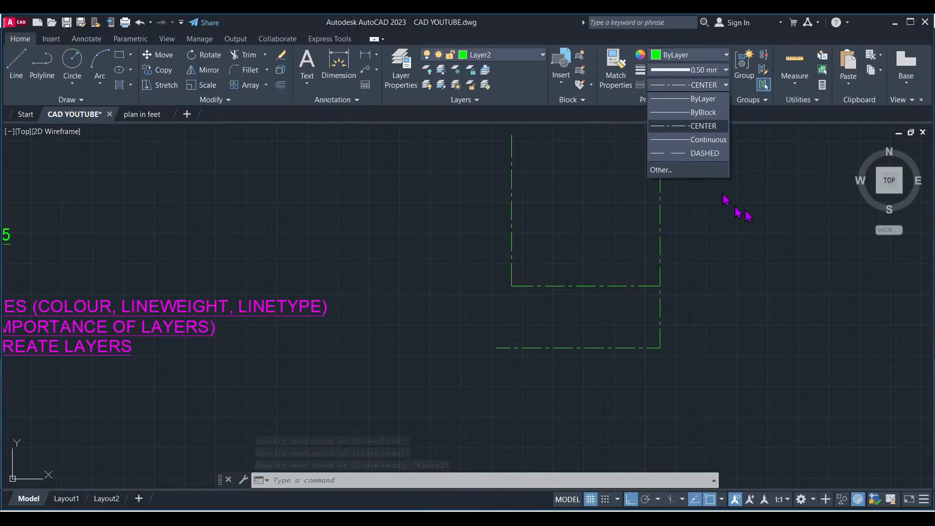
pyautogui.click(708, 86)
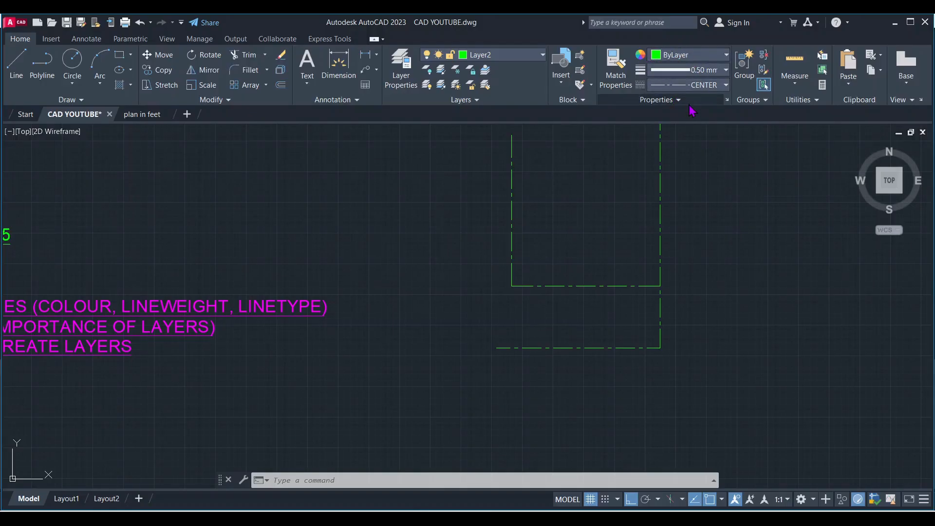
pyautogui.click(714, 77)
pyautogui.scroll(3, 707, 119)
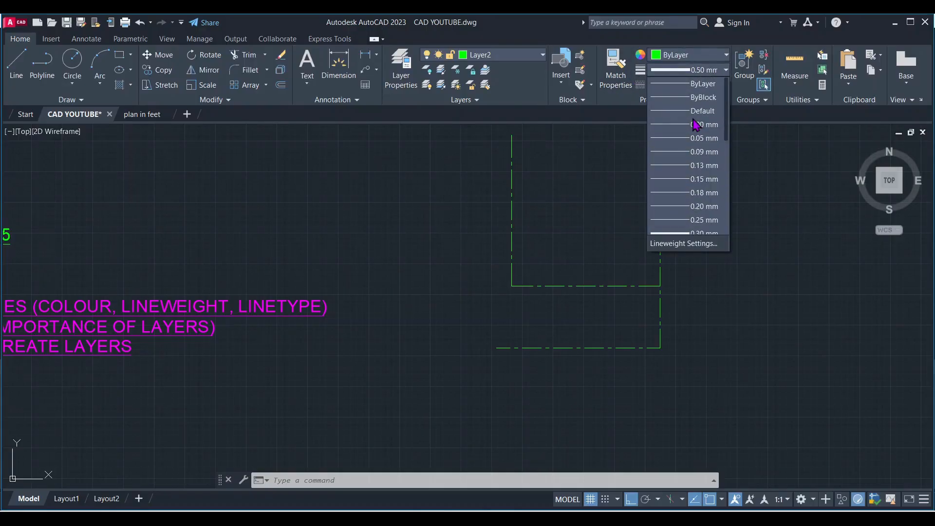
pyautogui.click(702, 83)
pyautogui.click(701, 85)
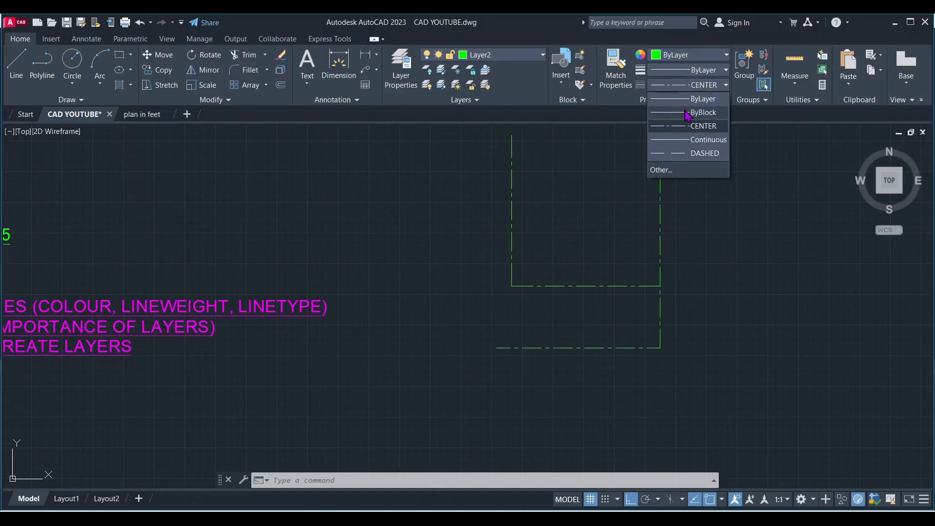
pyautogui.click(703, 99)
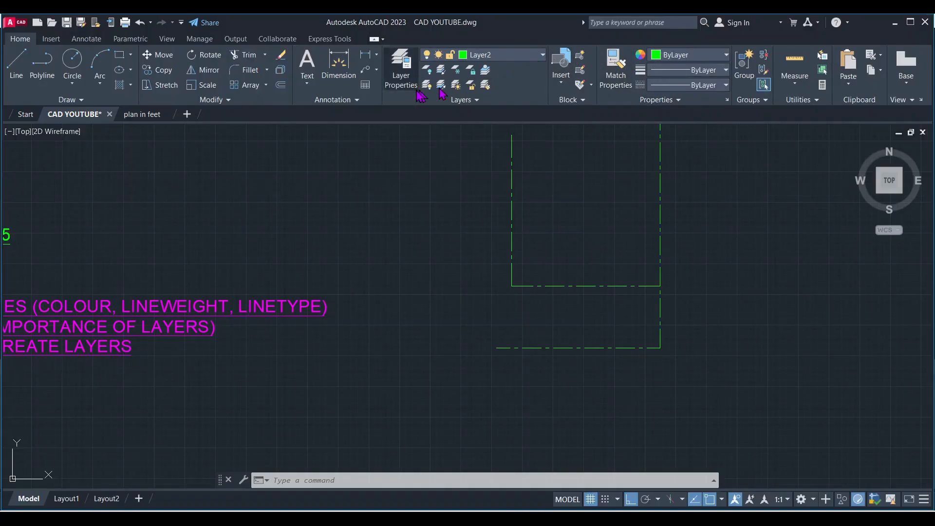
# Step: Review the colour, linetype and lineweight of each layer in the Layer Properties Manager, and close it
pyautogui.click(402, 77)
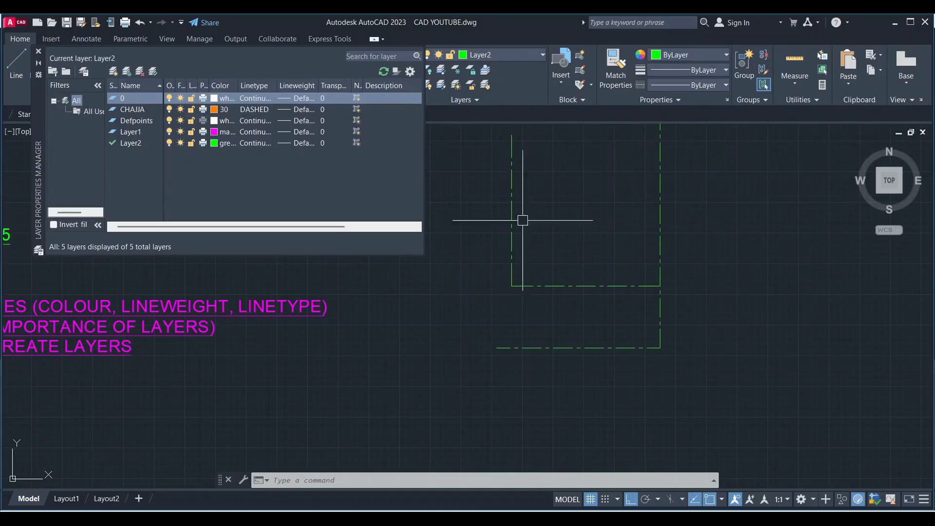
pyautogui.click(39, 51)
pyautogui.scroll(-2, 450, 229)
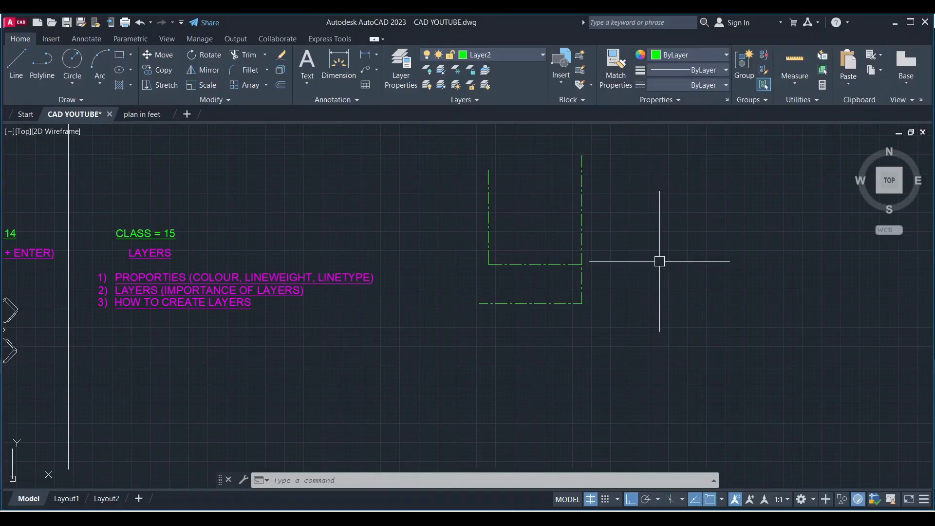
# Step: Draw an L-shape of two connected lines on Layer2 to the right of the CENTER linetype lines
pyautogui.scroll(2, 625, 188)
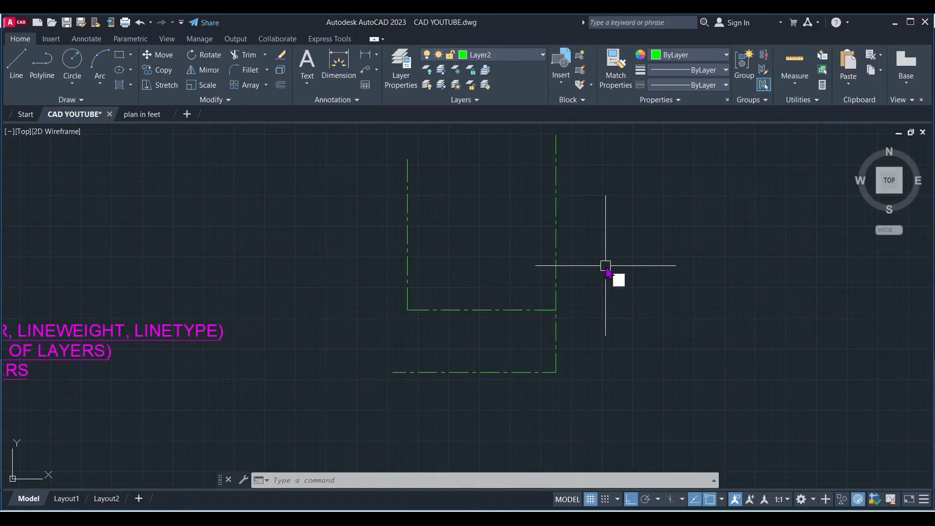
pyautogui.write('l')
pyautogui.press('Return')
pyautogui.click(607, 169)
pyautogui.click(626, 332)
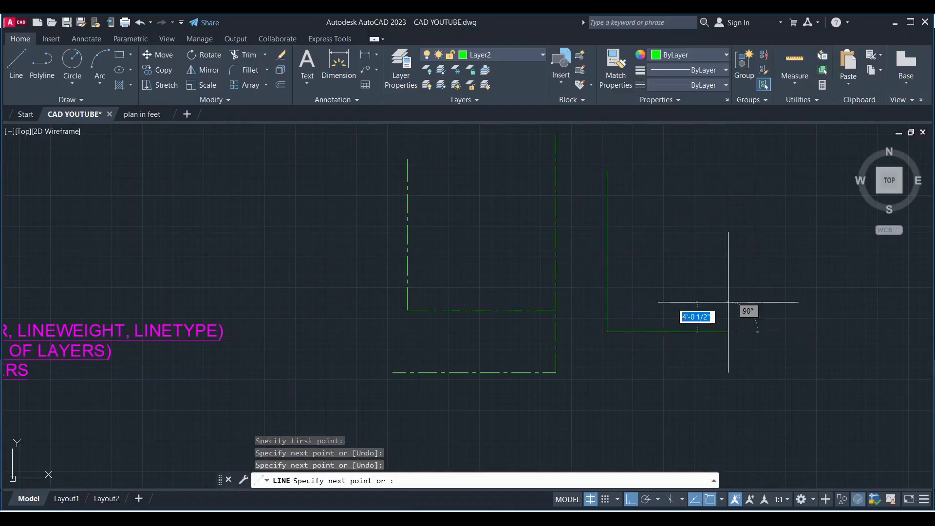
pyautogui.click(728, 332)
pyautogui.press('Escape')
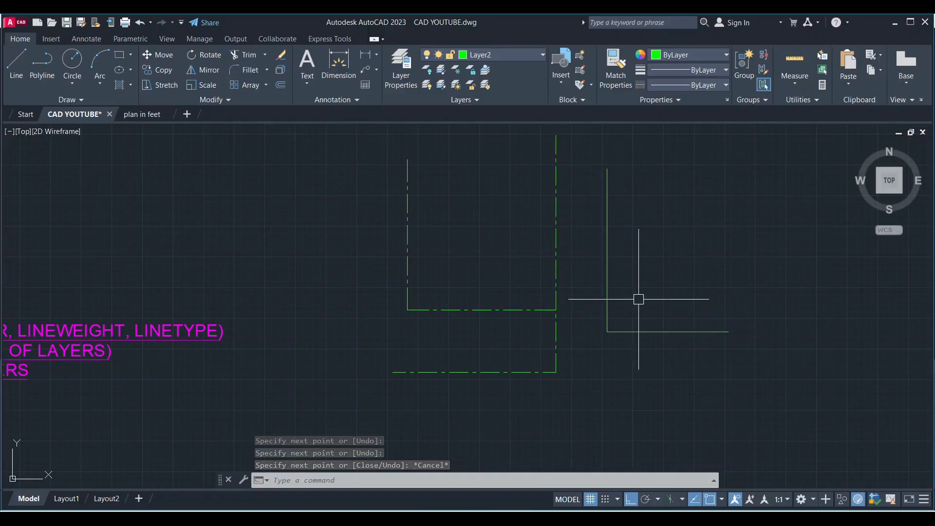
# Step: Match the properties of the L-shape's vertical line onto the right vertical CENTER line of the U
pyautogui.scroll(2, 584, 236)
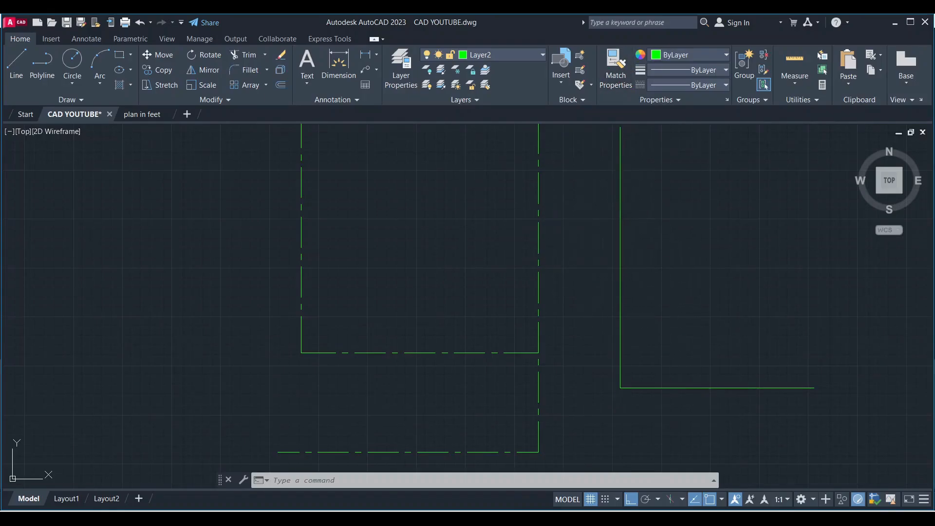
pyautogui.click(620, 207)
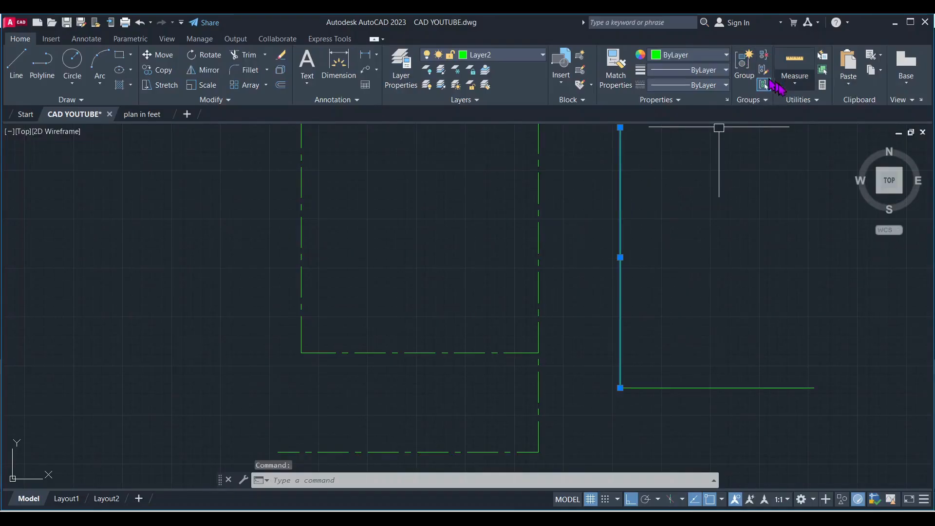
pyautogui.click(615, 76)
pyautogui.click(537, 217)
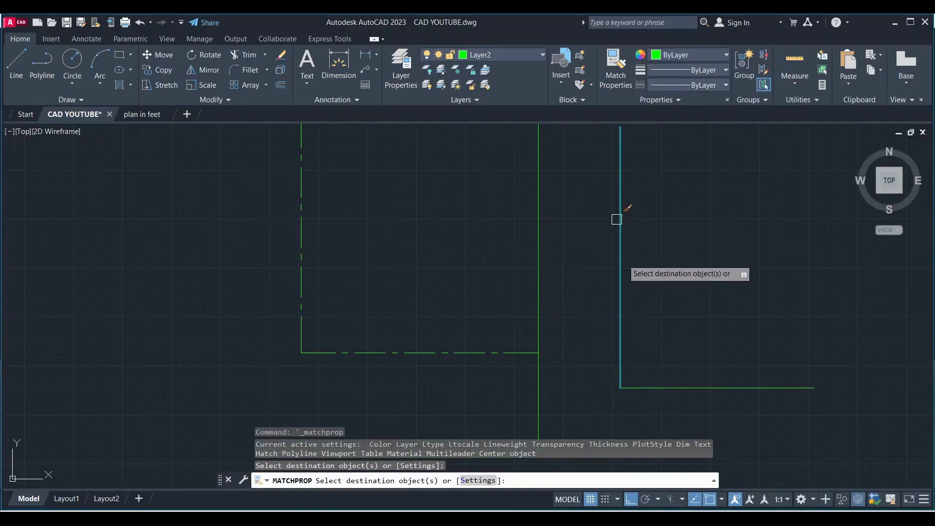
pyautogui.scroll(-2, 564, 218)
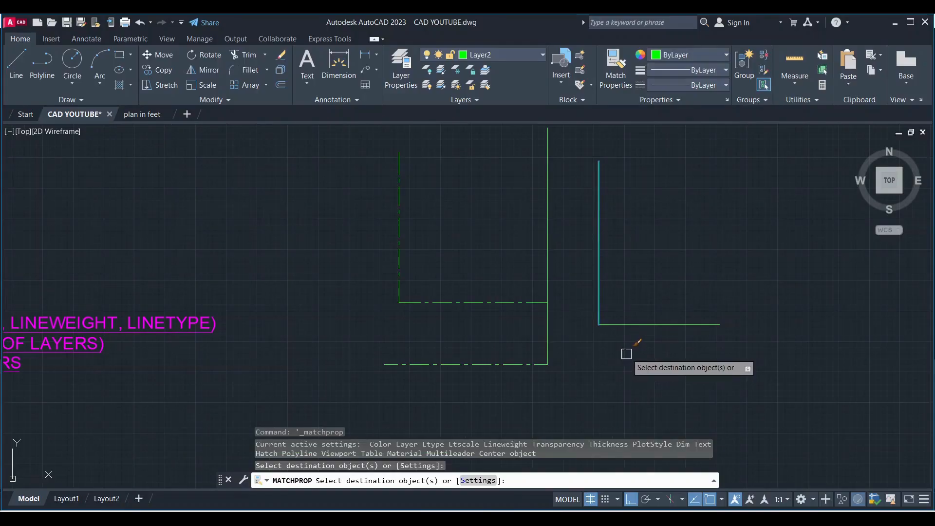
pyautogui.press('Escape')
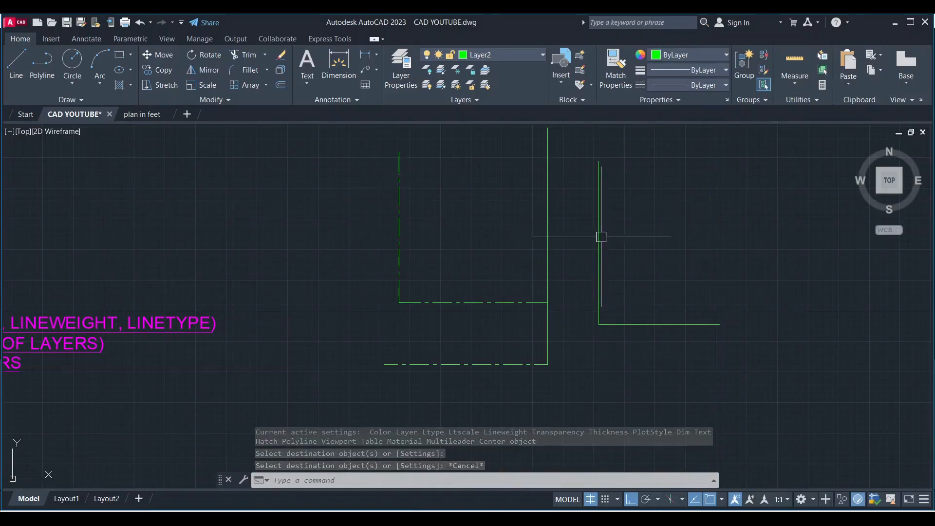
# Step: Match the properties of the L-shape's vertical line onto the remaining CENTER lines of the U and the line below it
pyautogui.moveTo(611, 277); pyautogui.dragTo(574, 219)
pyautogui.click(615, 69)
pyautogui.scroll(-1, 611, 134)
pyautogui.click(560, 325)
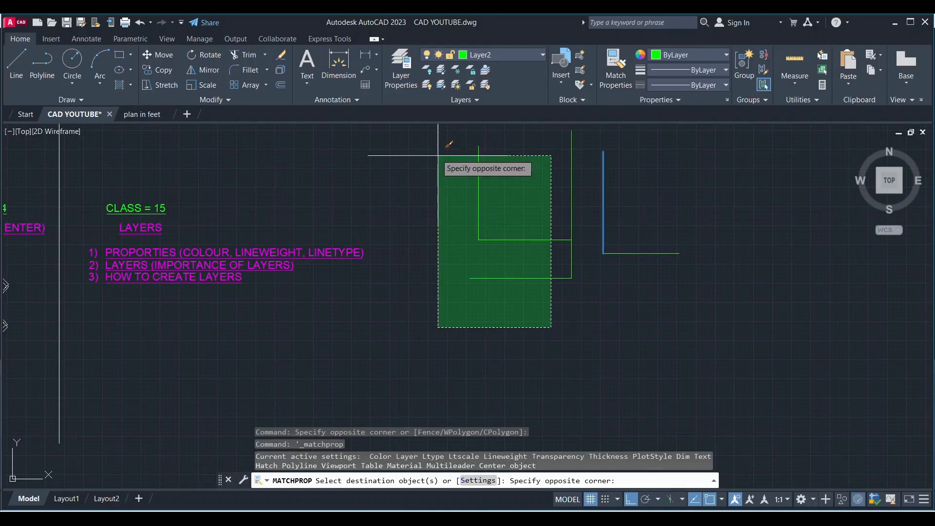
pyautogui.click(444, 142)
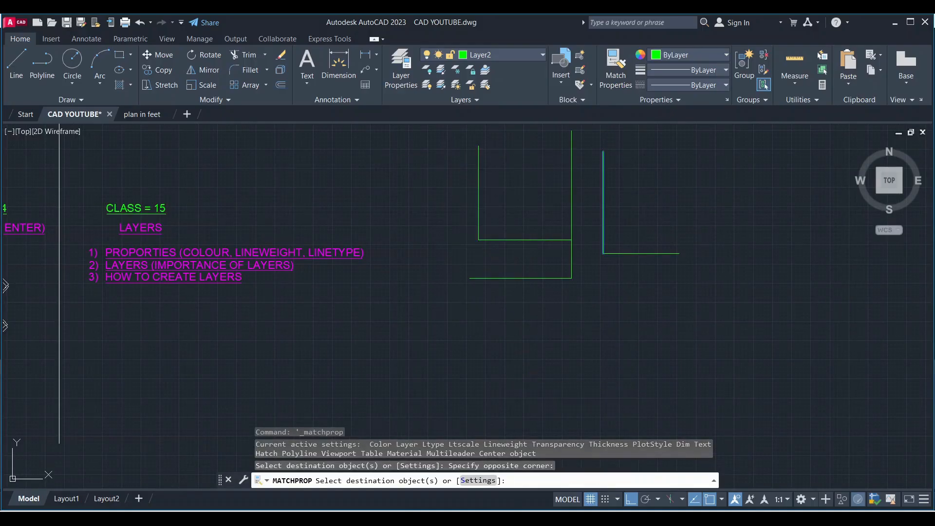
pyautogui.press('Return')
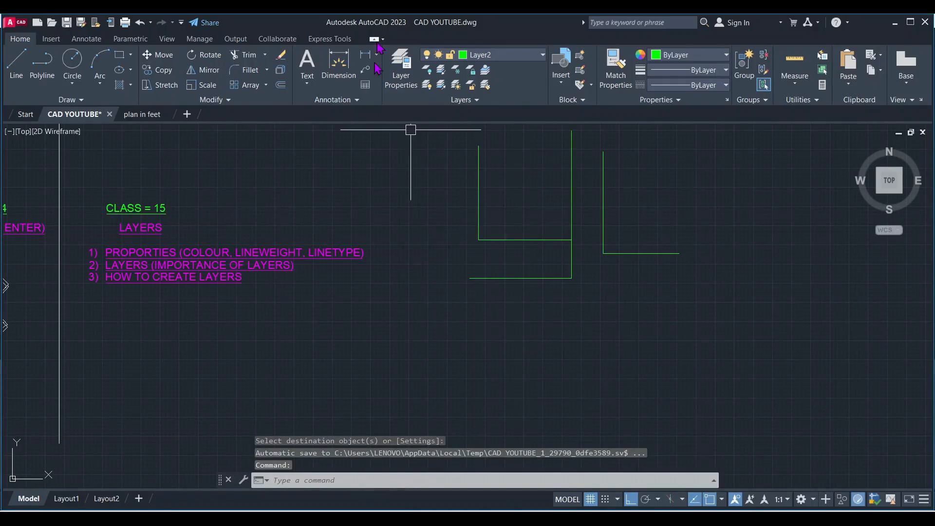
# Step: Select the lowest horizontal line to check its layer, colour, lineweight and linetype, and deselect it
pyautogui.scroll(-2, 550, 273)
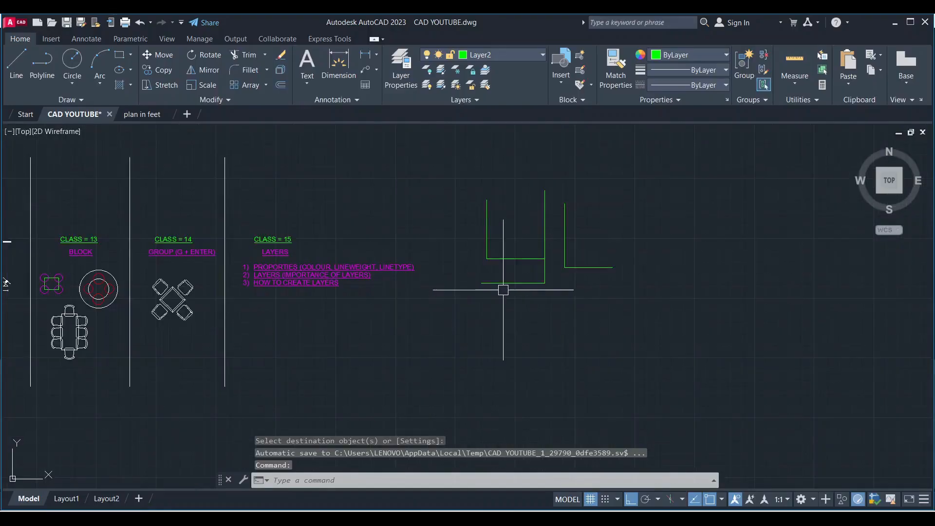
pyautogui.scroll(2, 542, 254)
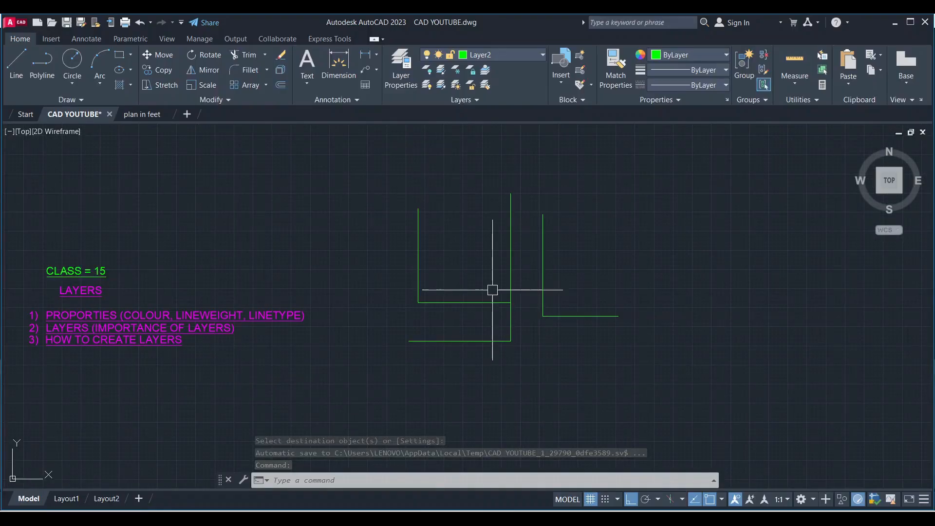
pyautogui.scroll(2, 518, 285)
pyautogui.click(438, 407)
pyautogui.click(365, 351)
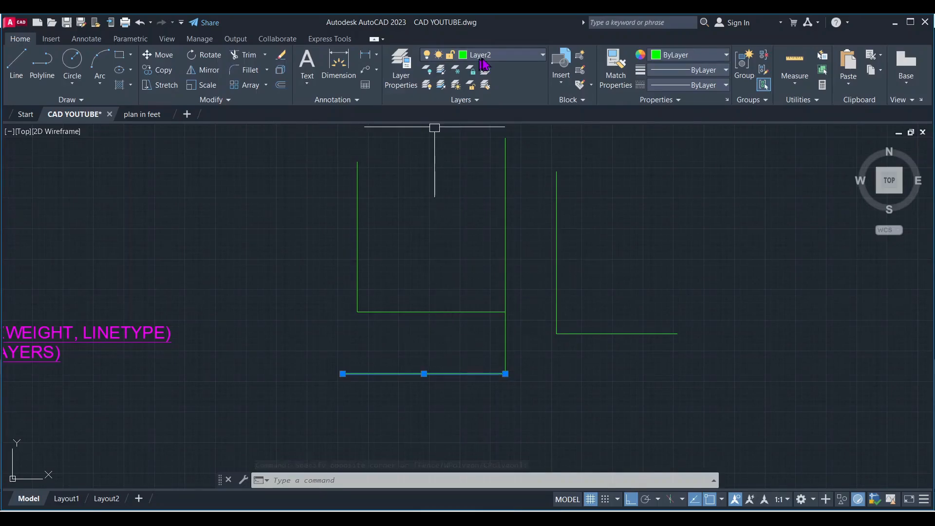
pyautogui.click(429, 414)
pyautogui.press('Escape')
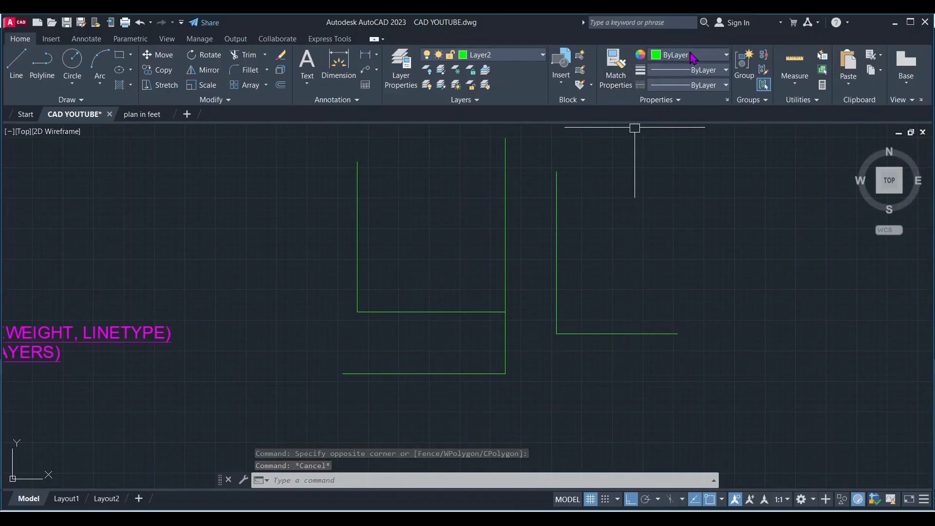
# Step: Make Layer1 the current layer and draw a smaller L-shape of two lines inside the green L-shape
pyautogui.click(522, 57)
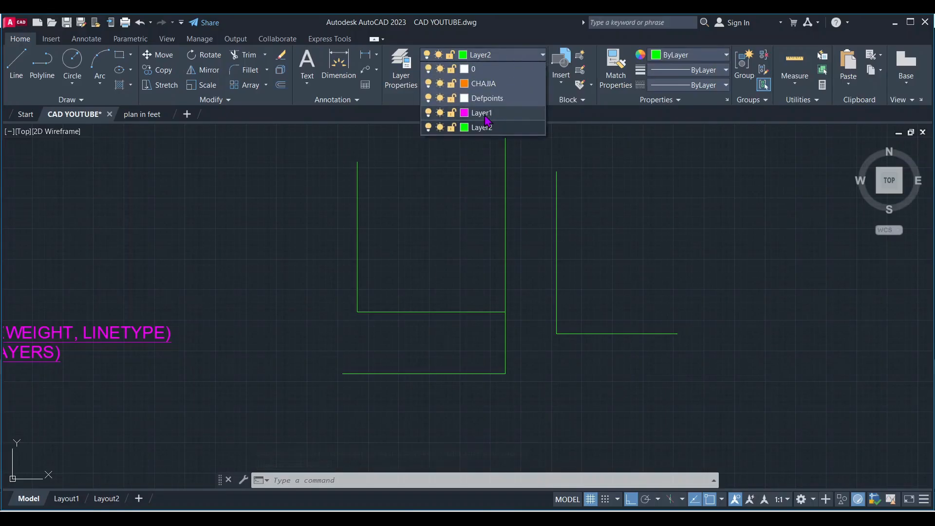
pyautogui.click(484, 114)
pyautogui.press('Return')
pyautogui.click(596, 163)
pyautogui.click(596, 271)
pyautogui.click(683, 271)
pyautogui.press('Escape')
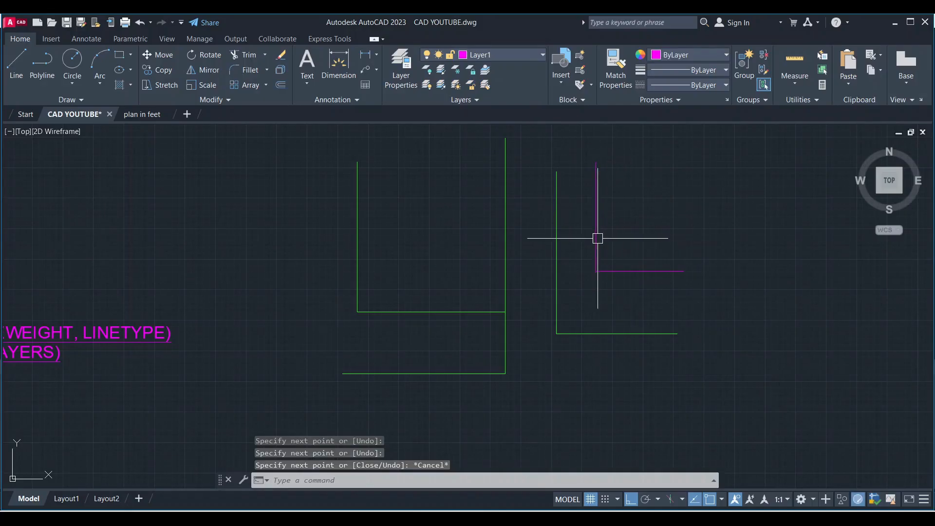
# Step: Match the properties of the magenta L-shape's vertical line onto all the green sample lines
pyautogui.scroll(2, 605, 202)
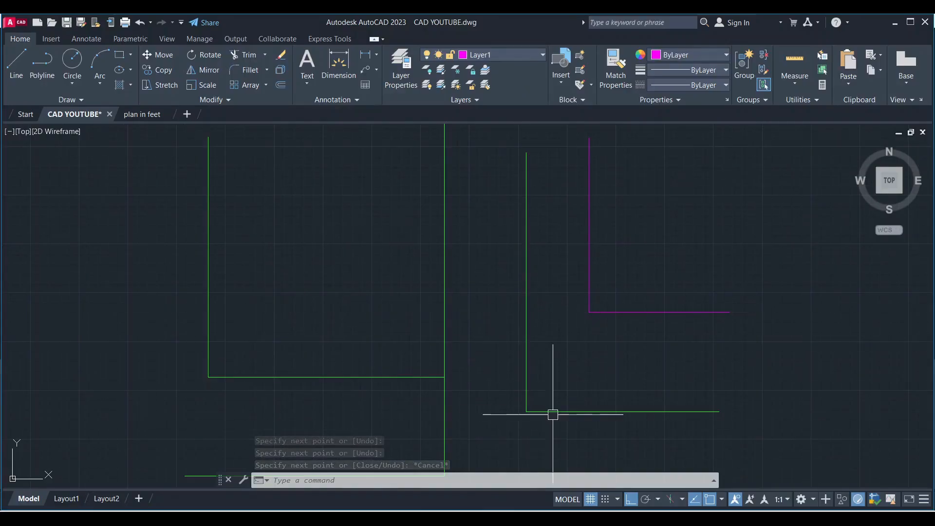
pyautogui.scroll(-2, 607, 275)
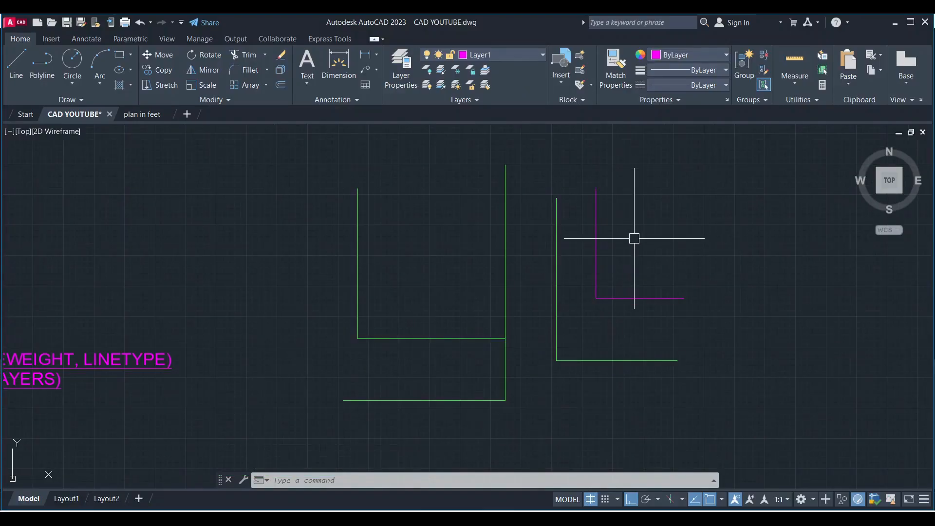
pyautogui.click(633, 272)
pyautogui.click(592, 242)
pyautogui.click(615, 68)
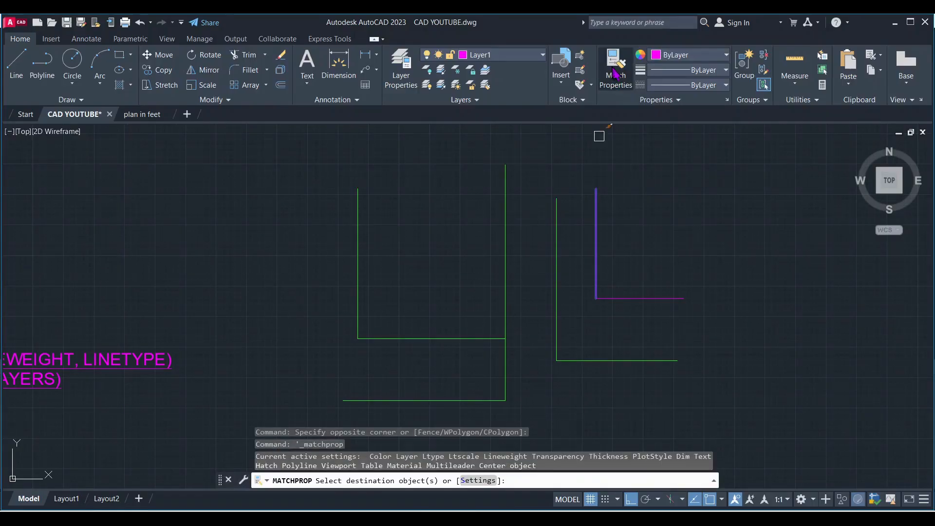
pyautogui.scroll(-2, 574, 405)
pyautogui.click(563, 386)
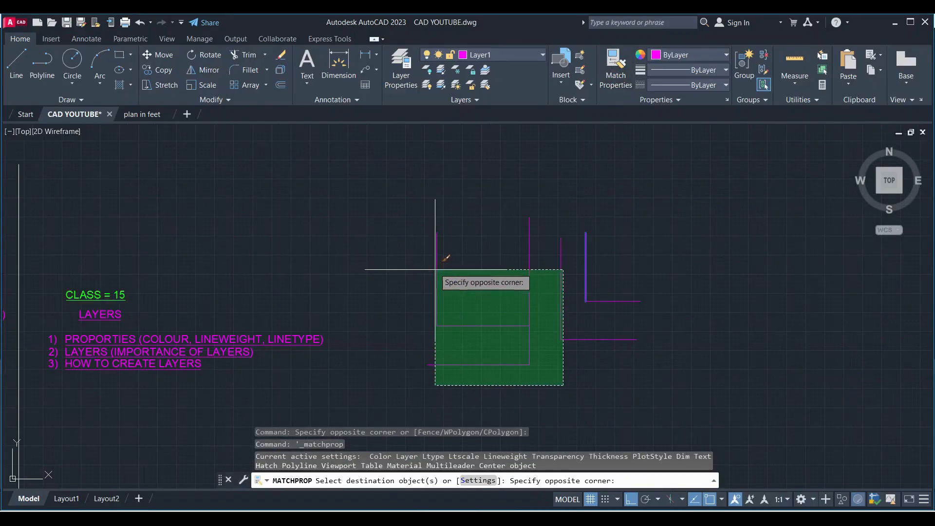
pyautogui.click(419, 253)
pyautogui.press('Return')
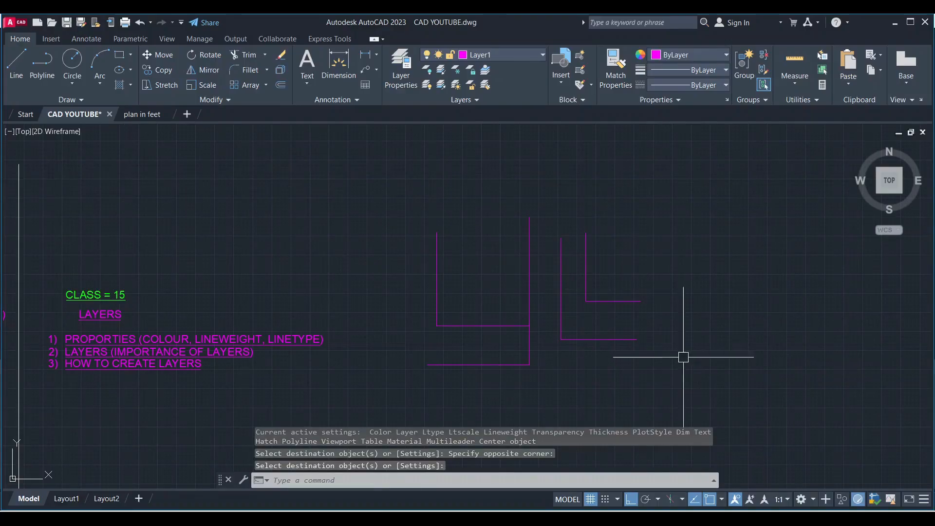
# Step: Erase all the sample lines to the right of the Class 15 notes
pyautogui.scroll(2, 623, 320)
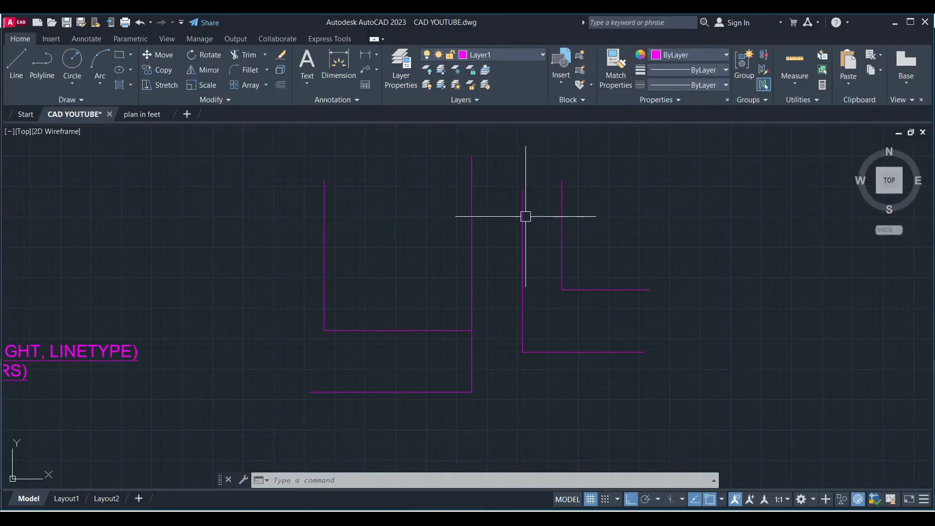
pyautogui.scroll(-2, 526, 217)
pyautogui.click(653, 316)
pyautogui.click(397, 190)
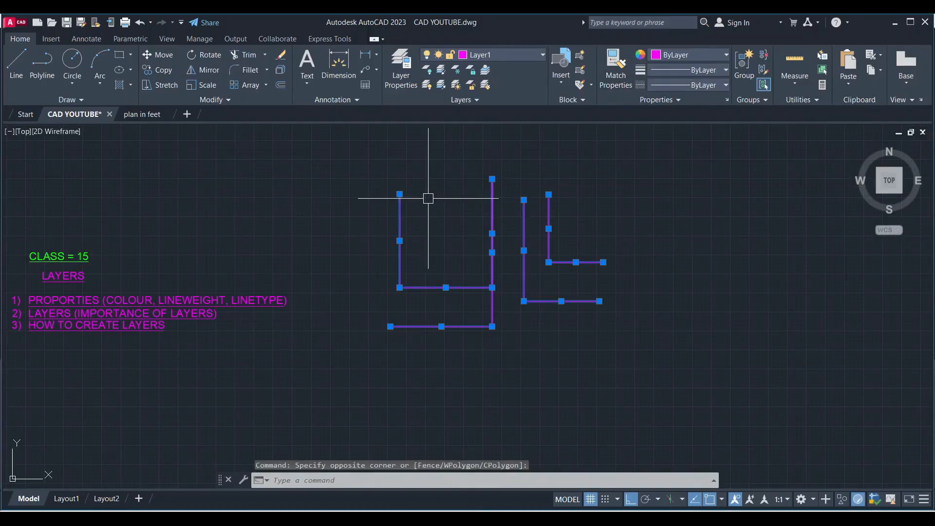
pyautogui.press('Delete')
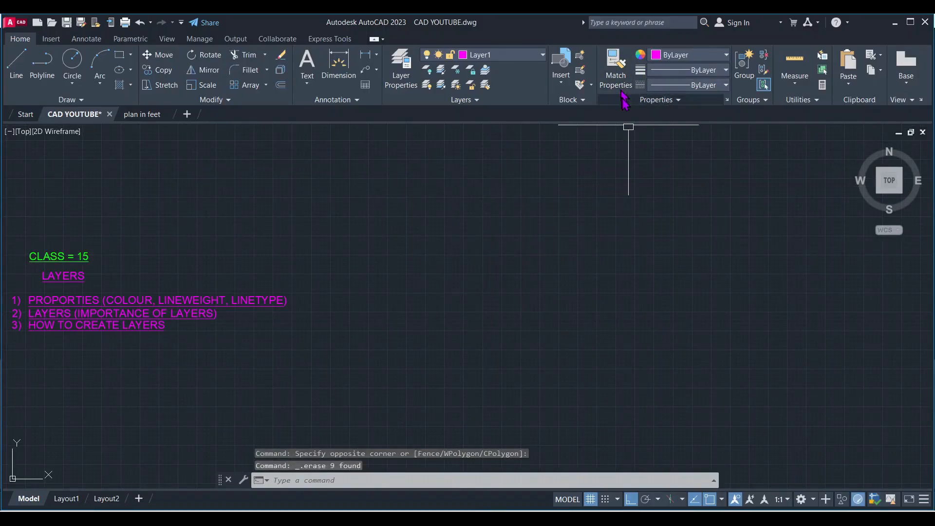
pyautogui.scroll(-2, 620, 141)
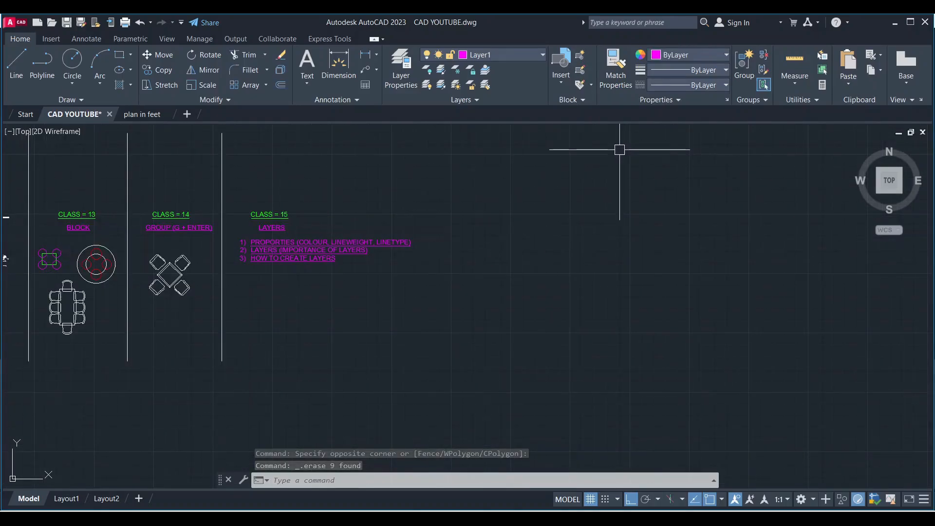
pyautogui.scroll(4, 292, 258)
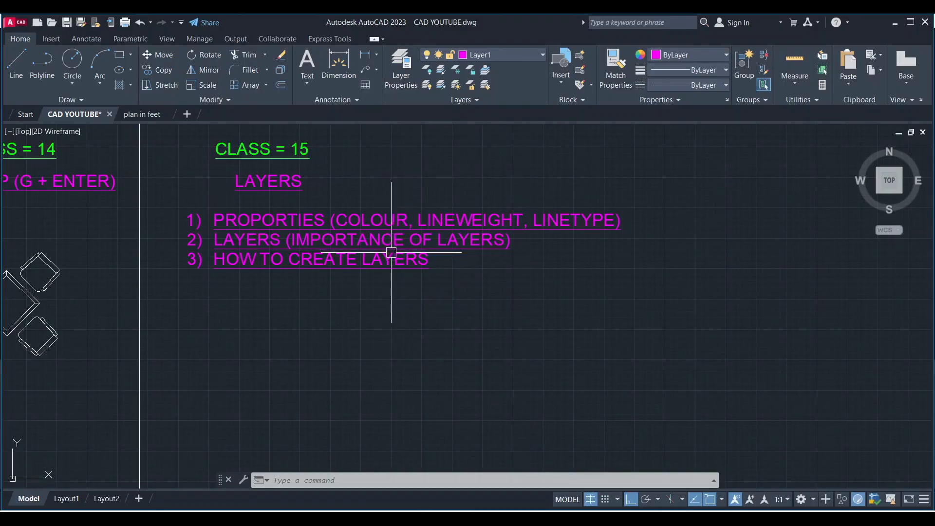
pyautogui.scroll(-2, 331, 237)
pyautogui.scroll(2, 397, 231)
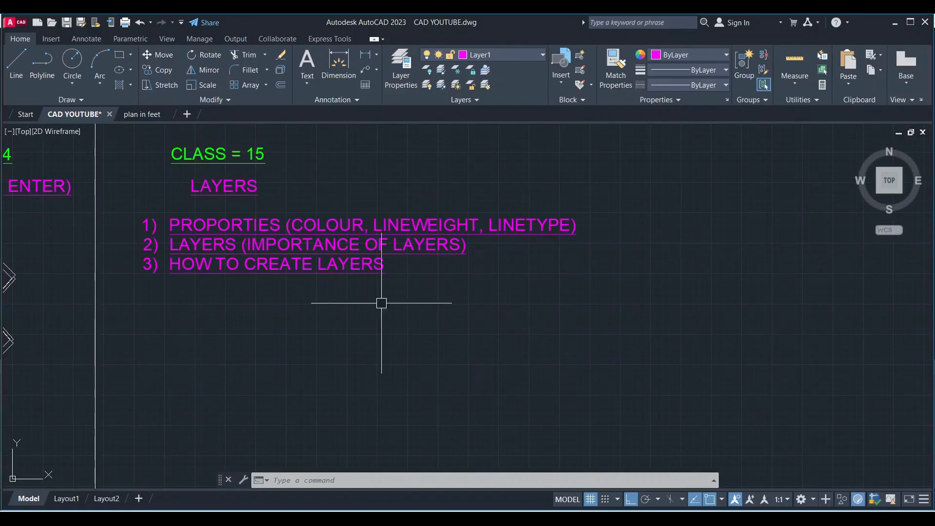
# Step: Switch to the plan in feet drawing and review the floor plans together with the list of layers
pyautogui.click(146, 115)
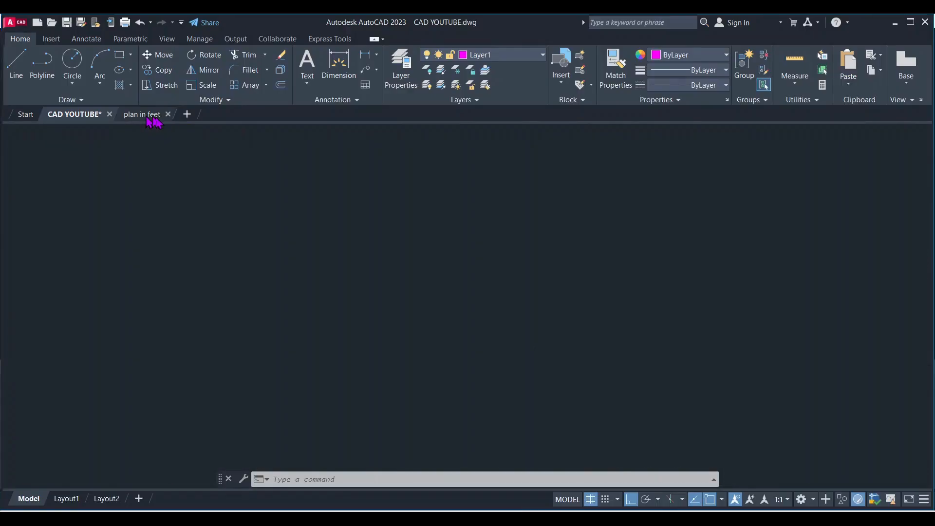
pyautogui.scroll(-2, 416, 266)
pyautogui.scroll(2, 293, 230)
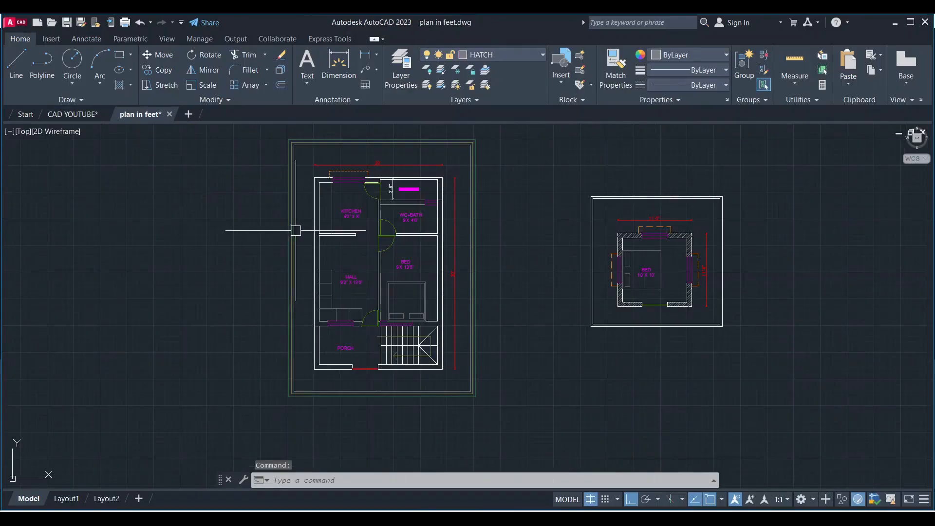
pyautogui.scroll(2, 365, 258)
pyautogui.scroll(-2, 439, 263)
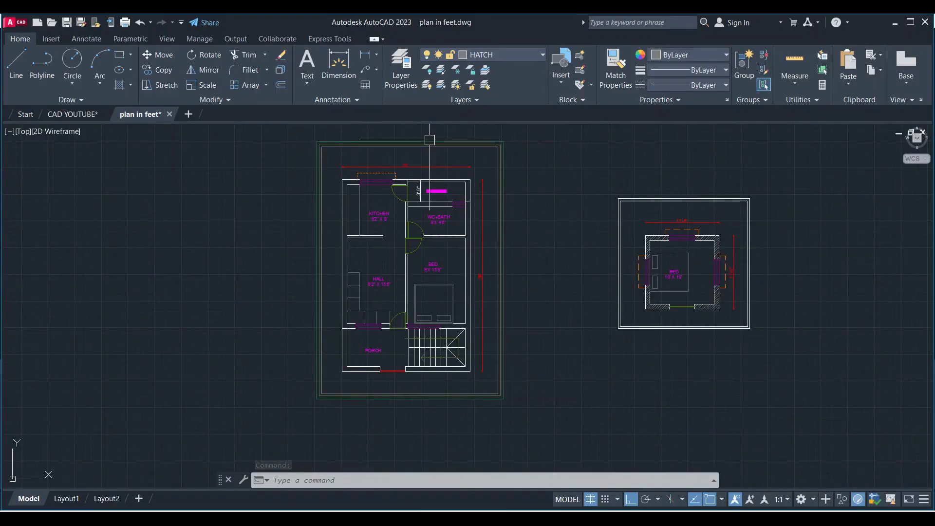
pyautogui.click(523, 57)
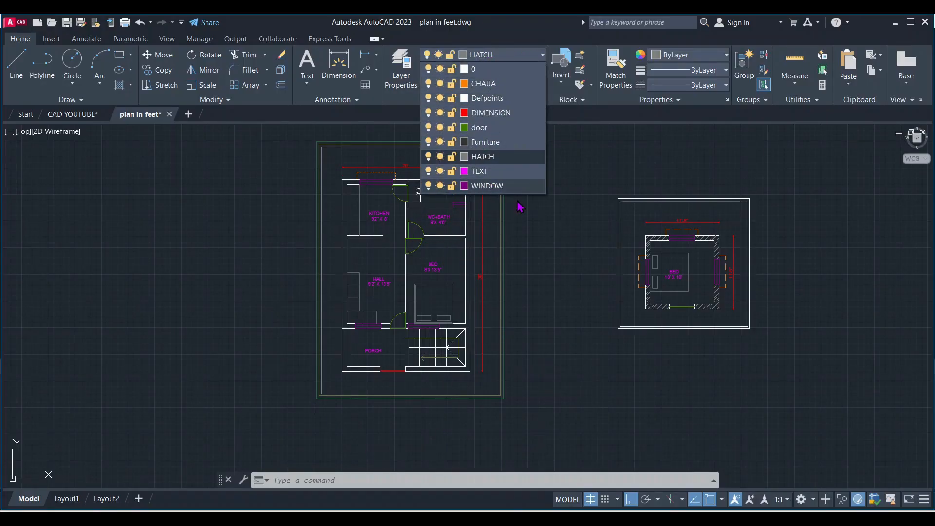
pyautogui.click(536, 246)
pyautogui.scroll(2, 412, 207)
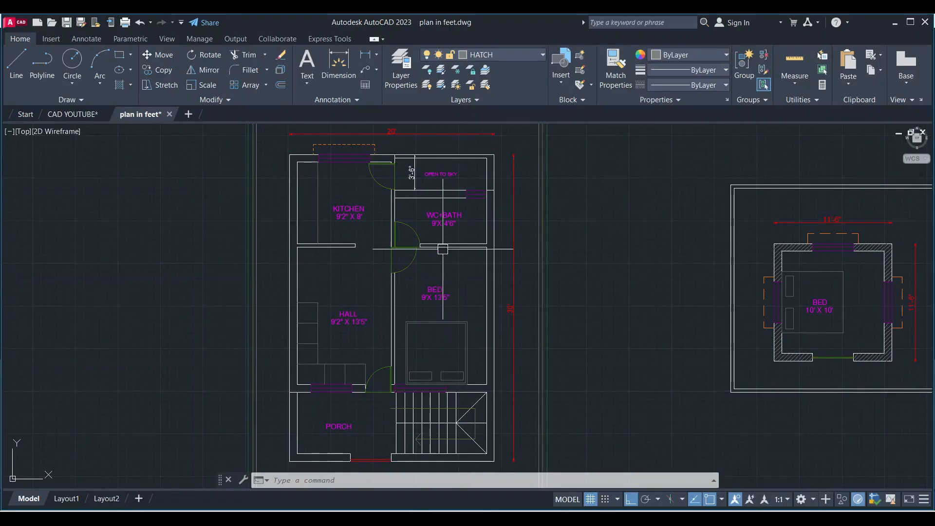
# Step: Check the layer list's on/off controls and inspect the furniture and room labels in the larger floor plan
pyautogui.click(512, 56)
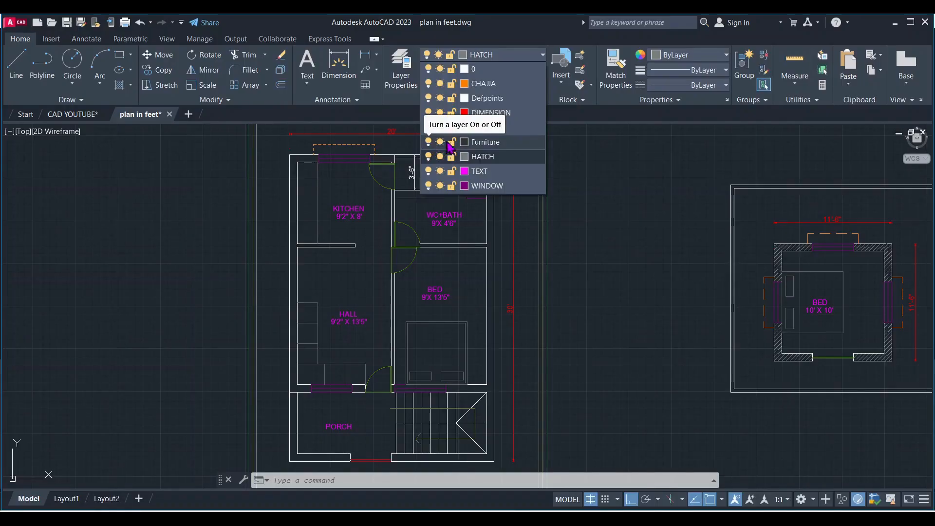
pyautogui.scroll(-2, 591, 221)
pyautogui.scroll(2, 584, 194)
pyautogui.scroll(-2, 542, 235)
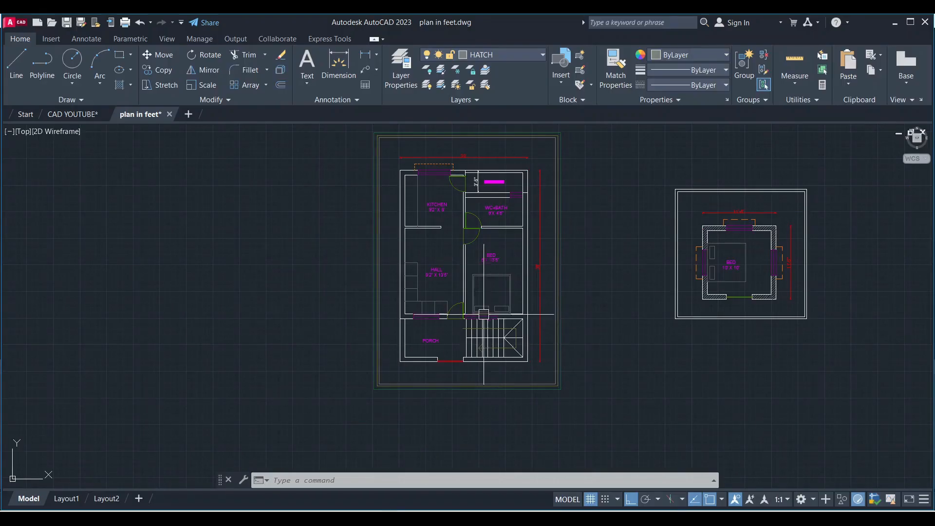
pyautogui.scroll(2, 443, 242)
pyautogui.scroll(2, 517, 328)
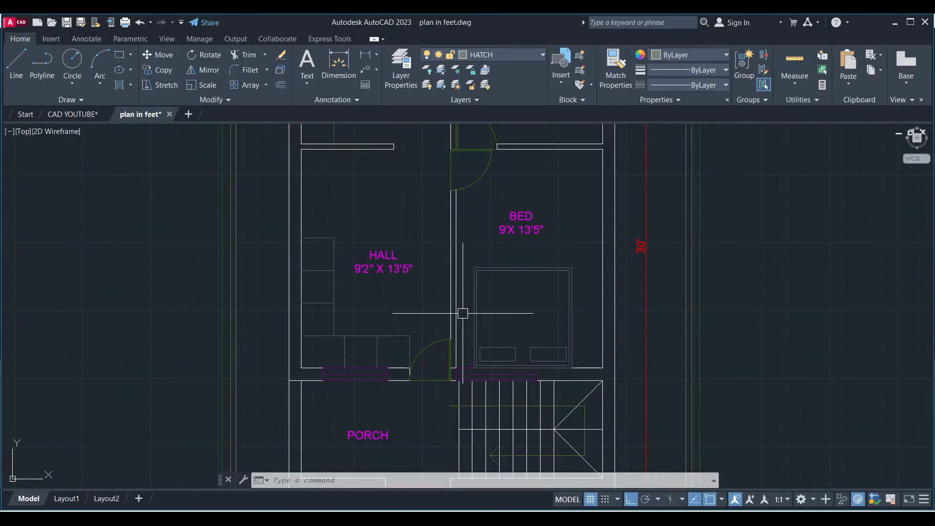
pyautogui.scroll(-5, 458, 312)
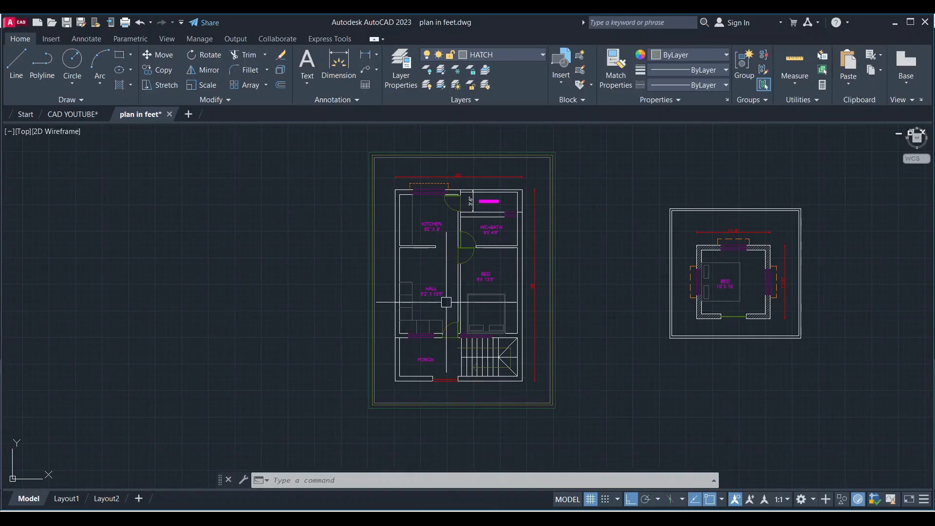
pyautogui.scroll(2, 449, 303)
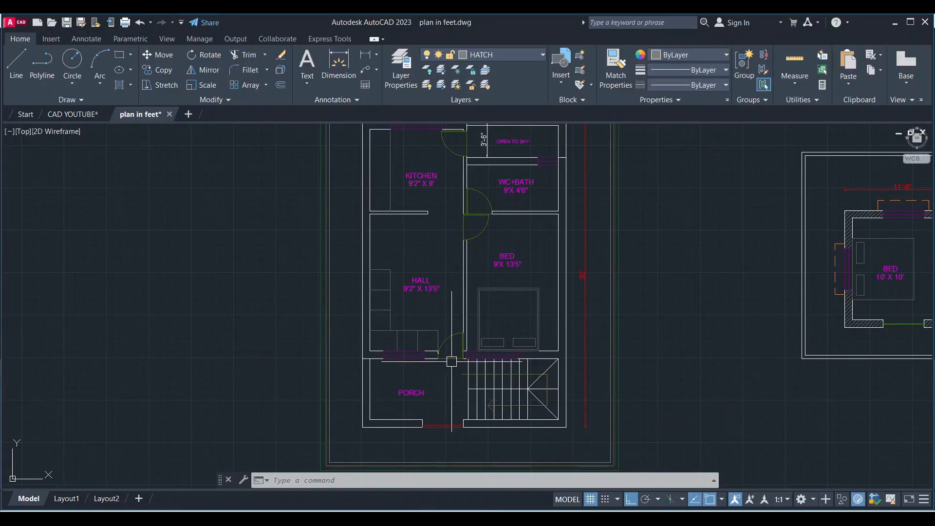
pyautogui.scroll(-2, 438, 354)
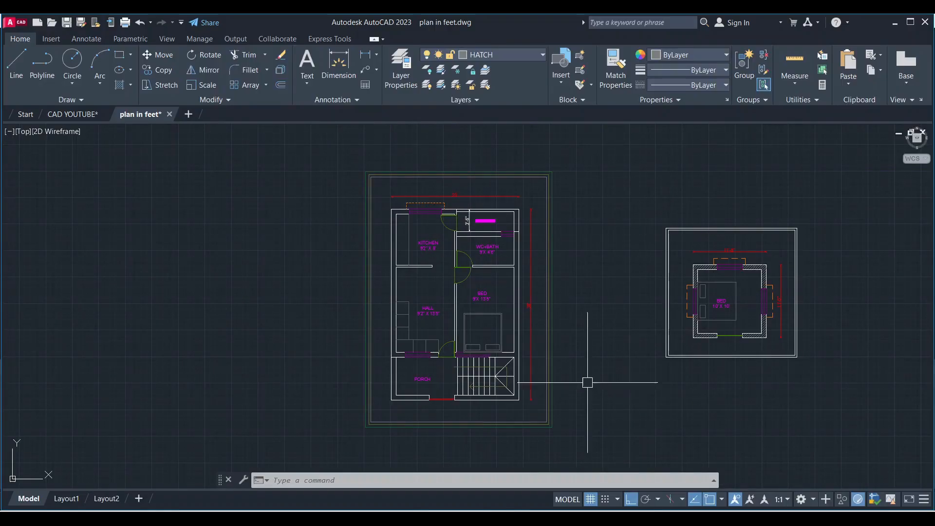
# Step: Make Furniture the current layer and turn it off, accepting that the current layer is hidden
pyautogui.click(501, 59)
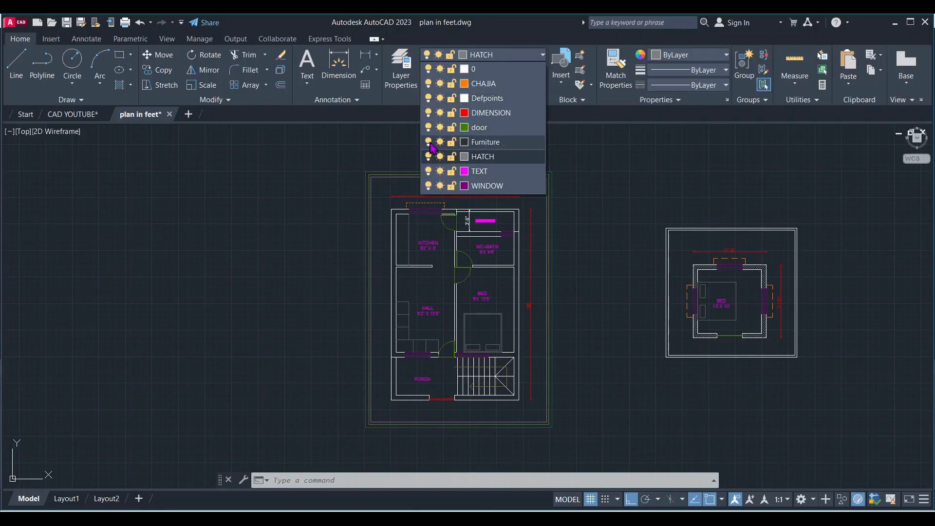
pyautogui.click(493, 143)
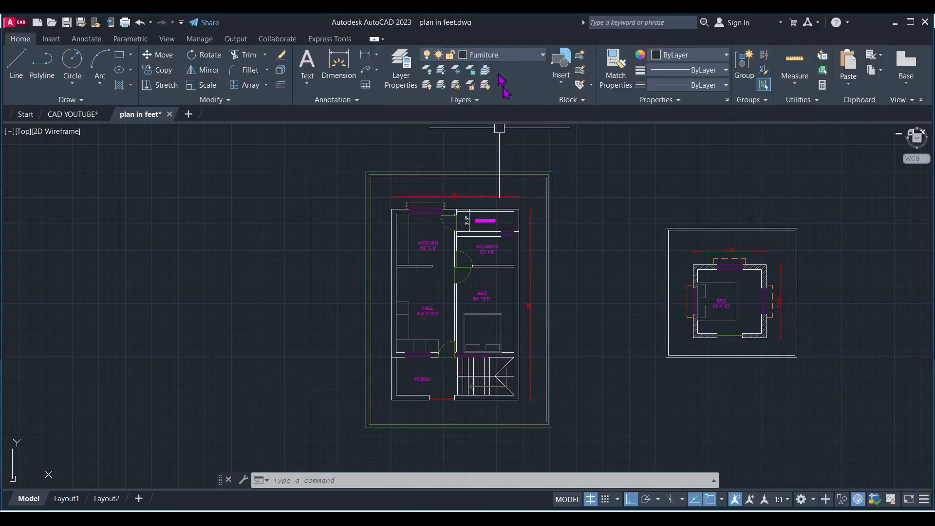
pyautogui.click(486, 58)
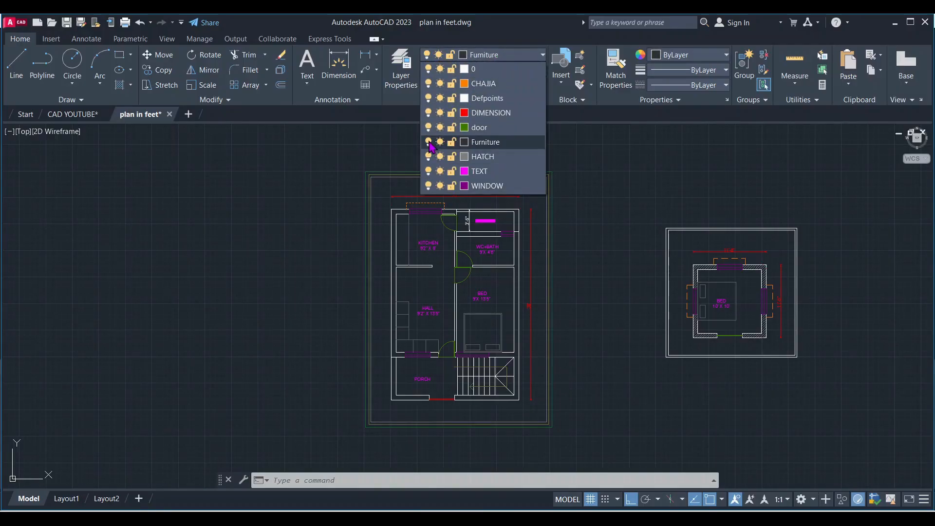
pyautogui.click(428, 142)
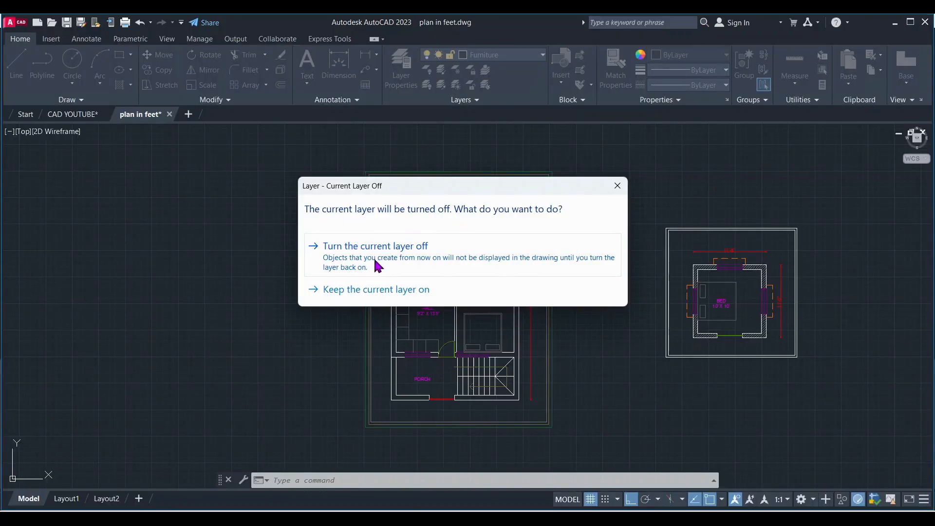
pyautogui.click(416, 244)
pyautogui.scroll(2, 466, 405)
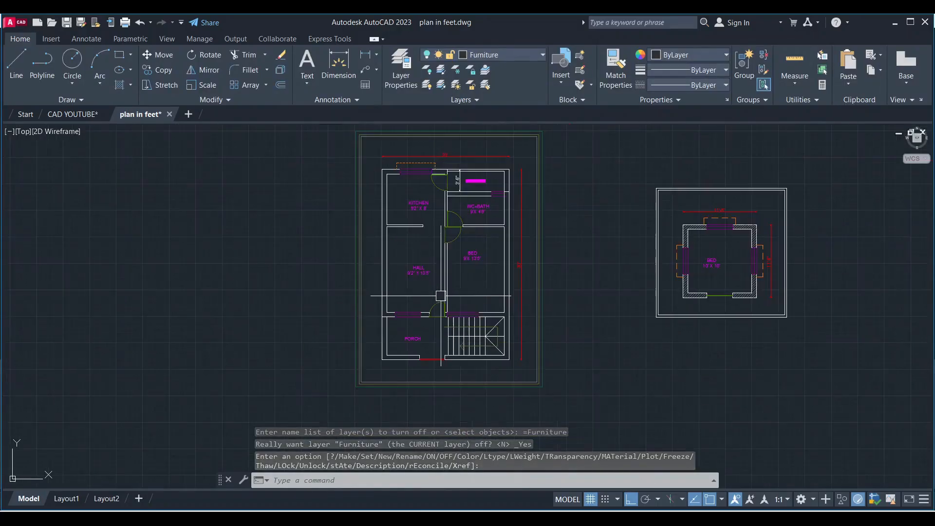
pyautogui.scroll(4, 479, 240)
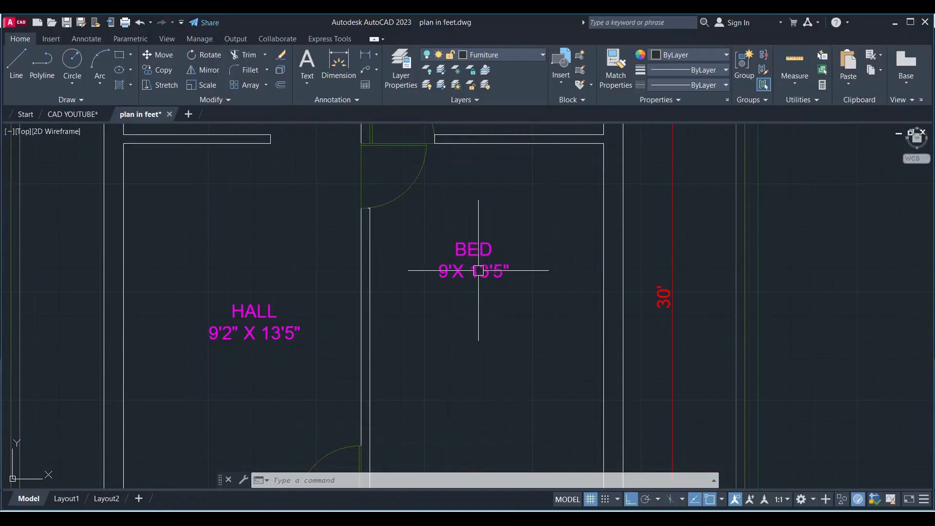
# Step: Make TEXT the current layer and turn it off, accepting that the current layer is hidden
pyautogui.click(516, 57)
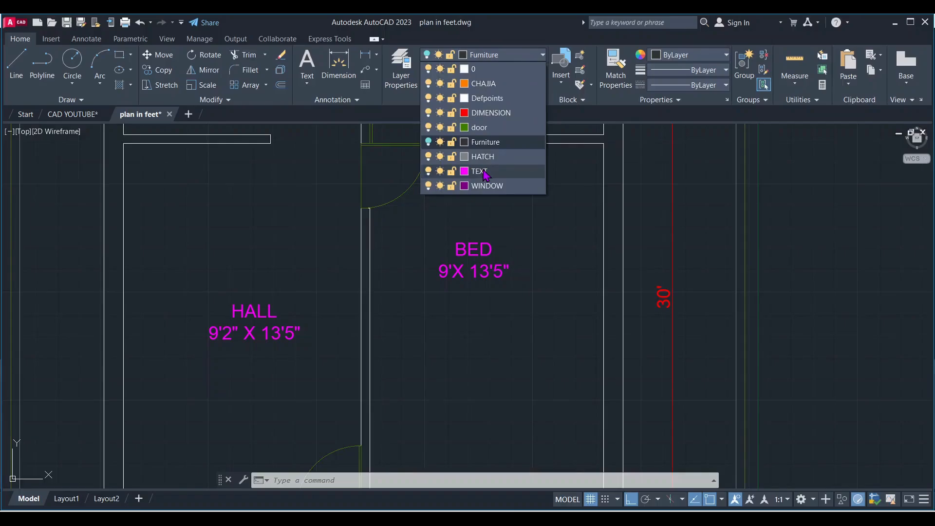
pyautogui.click(482, 171)
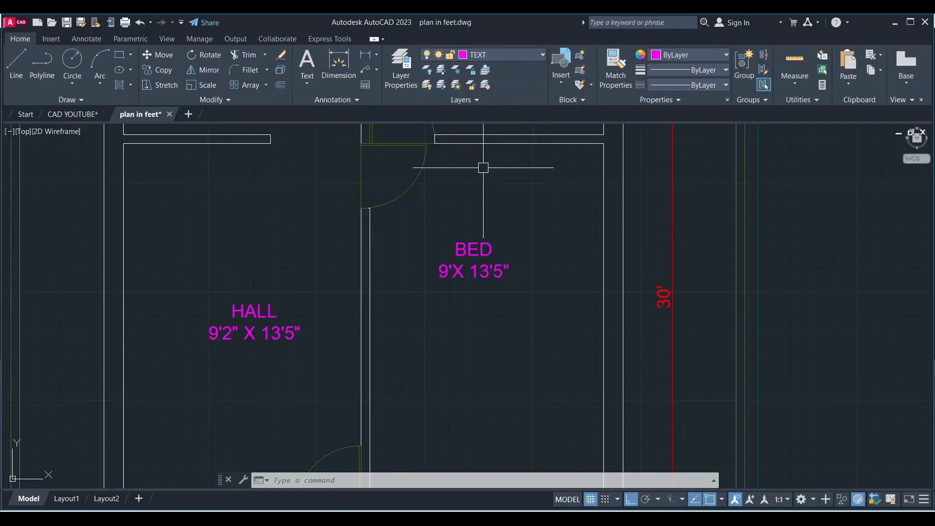
pyautogui.click(506, 57)
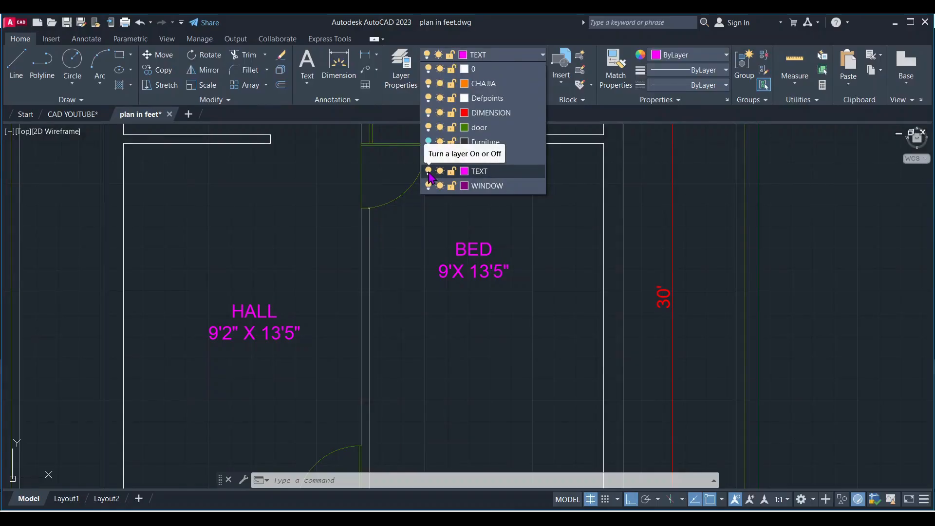
pyautogui.click(428, 172)
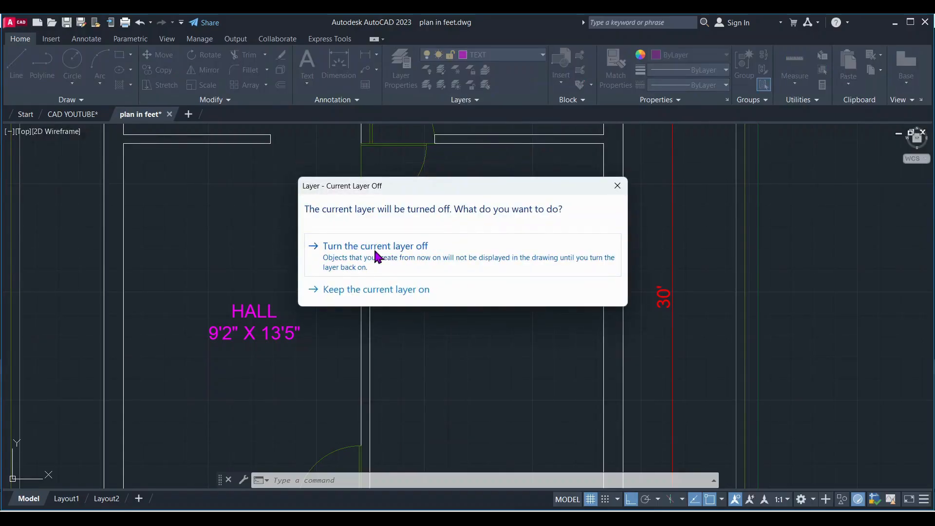
pyautogui.click(407, 258)
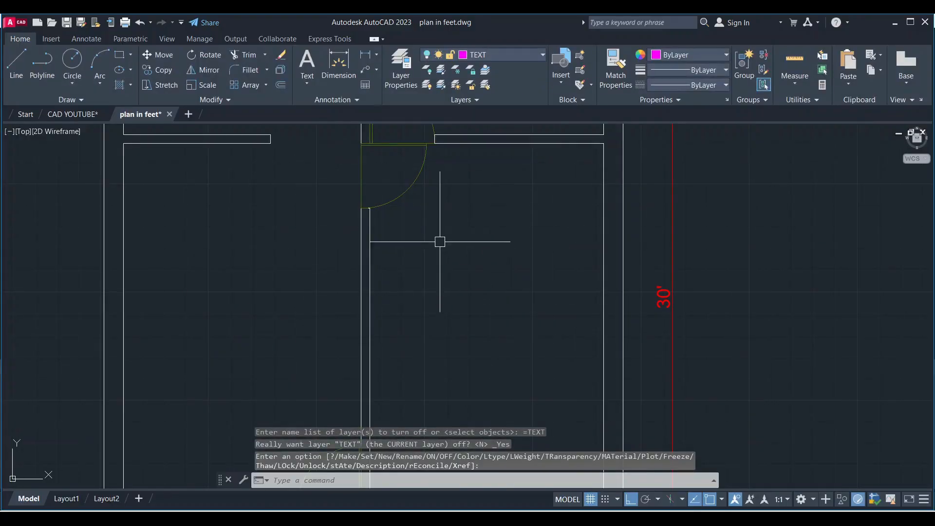
pyautogui.scroll(4, 438, 244)
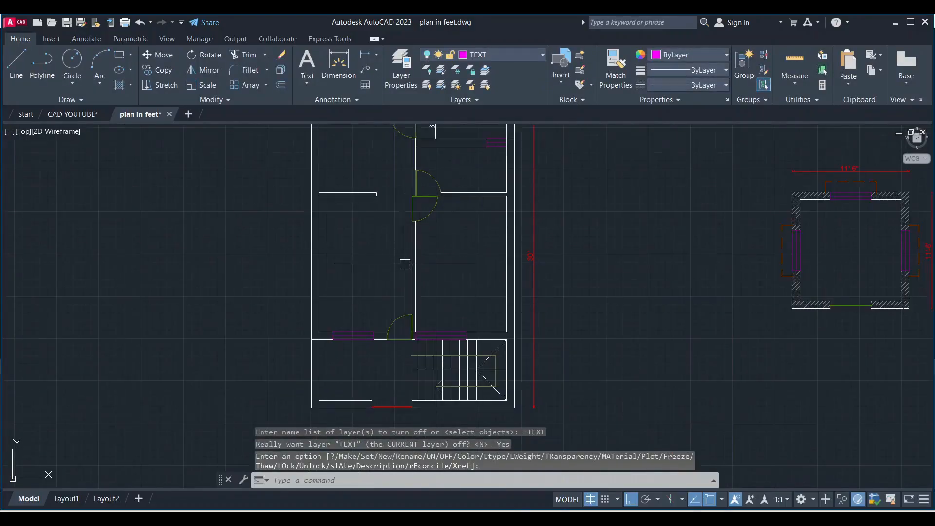
pyautogui.scroll(-2, 402, 265)
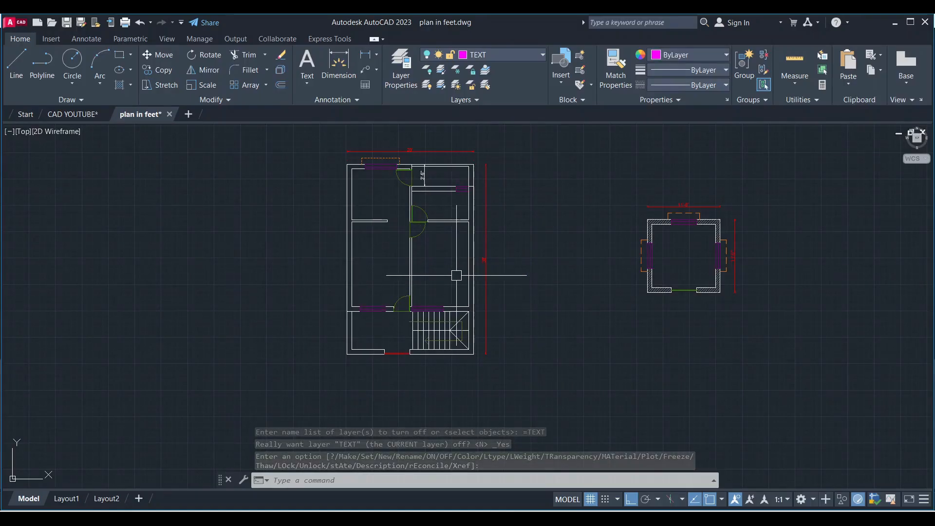
# Step: Start a plot of the model with the DWG To PDF.pc3 plotter and centre it on the paper
pyautogui.click(125, 22)
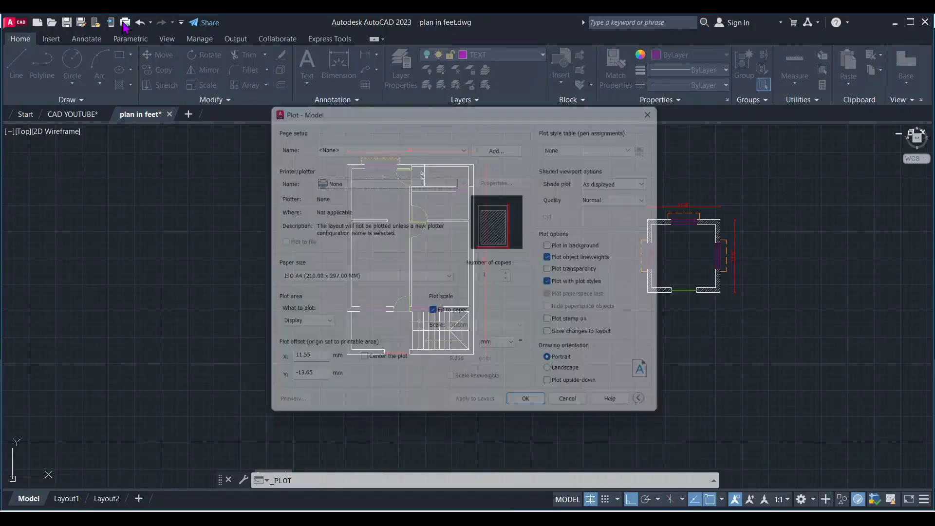
pyautogui.click(405, 179)
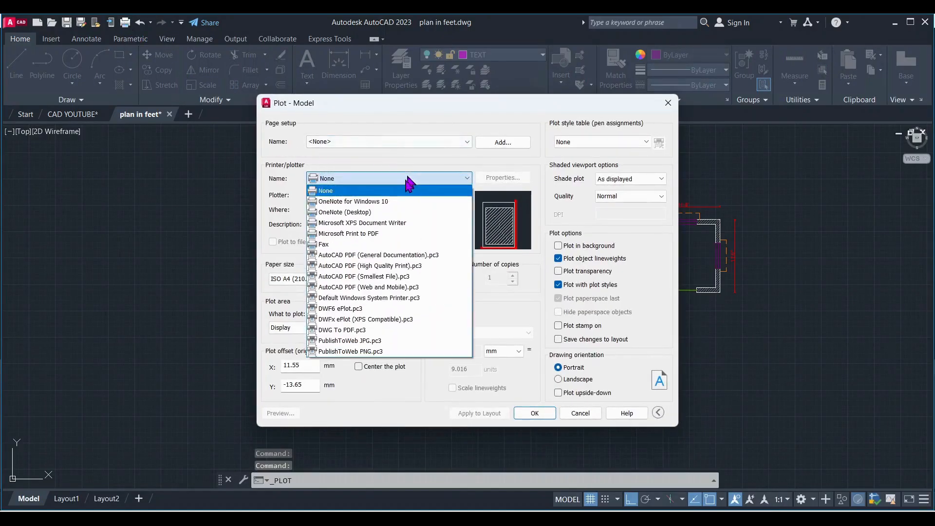
pyautogui.click(365, 330)
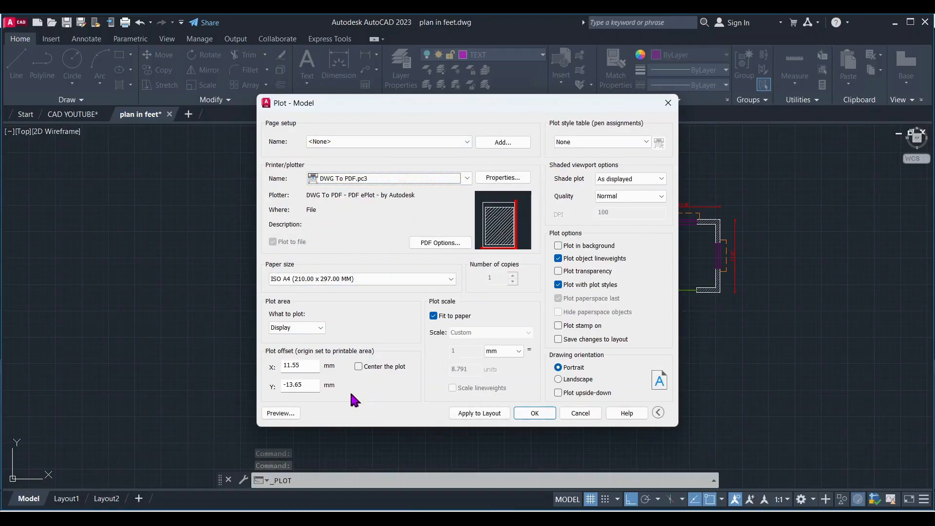
pyautogui.click(359, 366)
# Step: Set the plot area to a window enclosing the larger floor plan and its dimensions
pyautogui.click(314, 329)
pyautogui.click(319, 360)
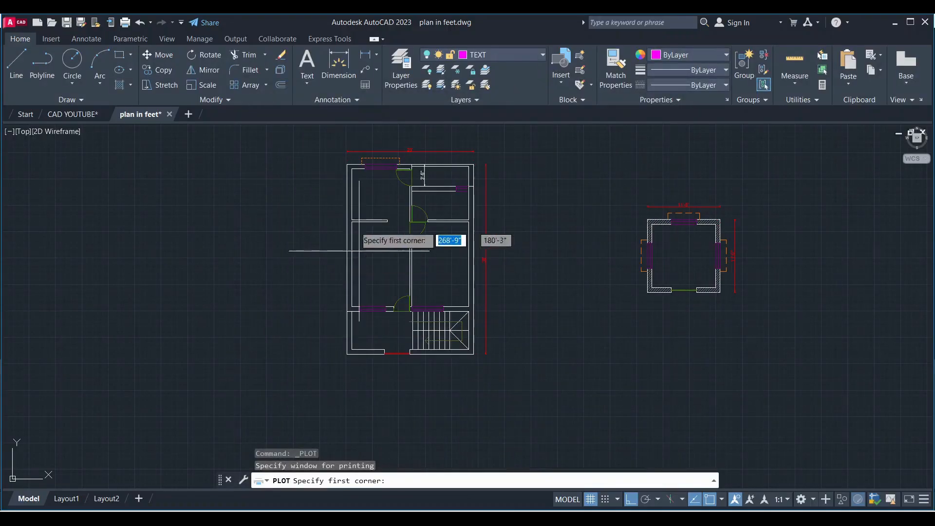
pyautogui.scroll(-2, 385, 292)
pyautogui.click(345, 193)
pyautogui.click(461, 337)
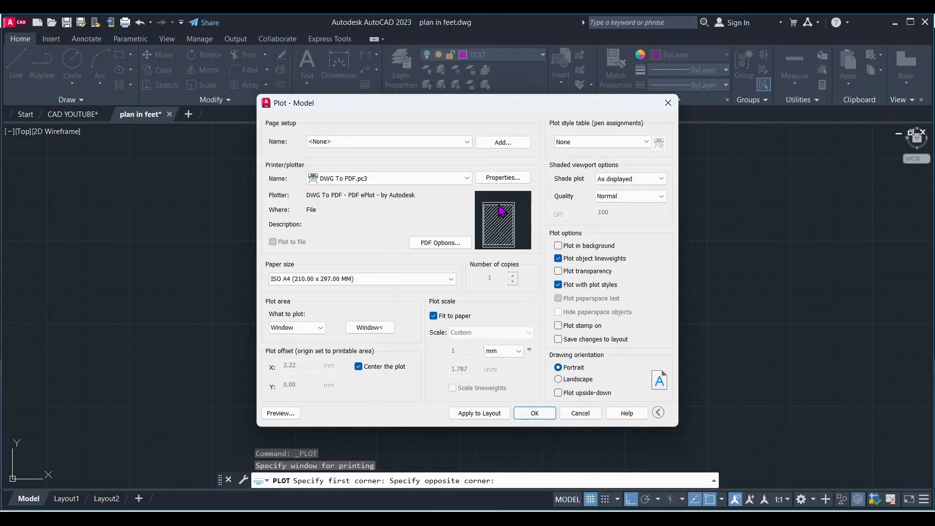
# Step: Preview the plot and inspect the floor plan without its furniture and text
pyautogui.click(282, 414)
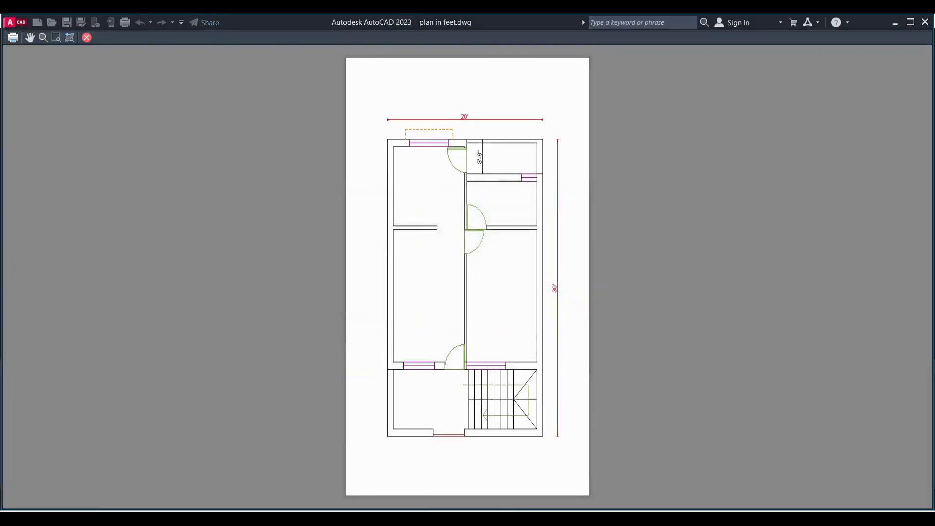
pyautogui.scroll(3, 497, 223)
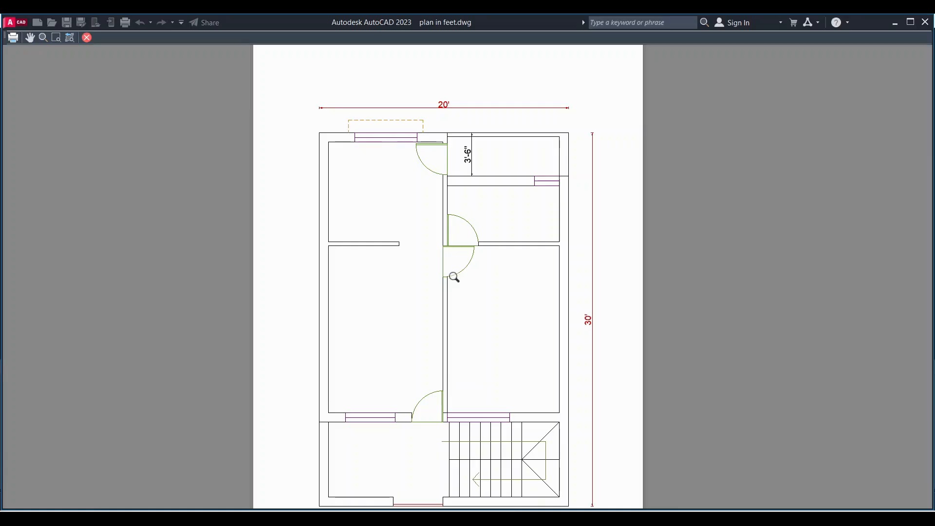
pyautogui.scroll(-3, 432, 199)
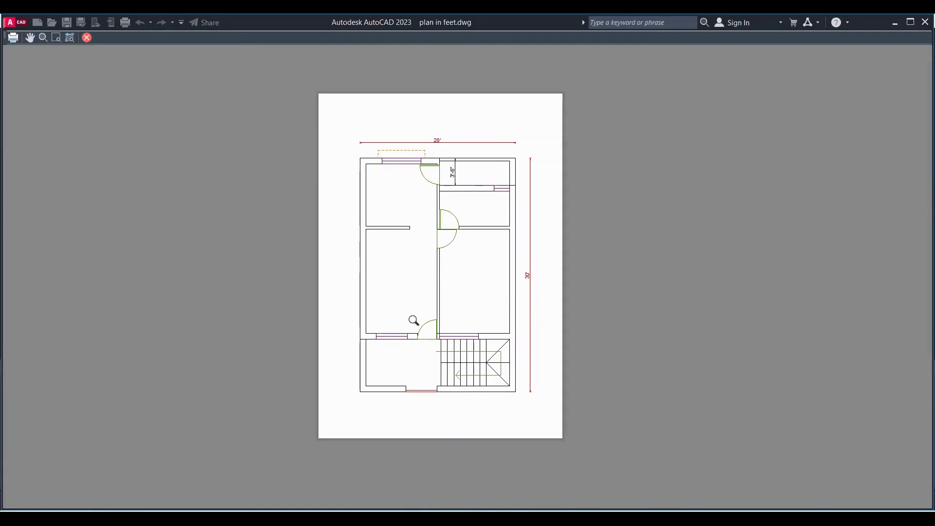
# Step: Plot the previewed floor plan and save the PDF on the Desktop as 123456
pyautogui.rightClick(443, 144)
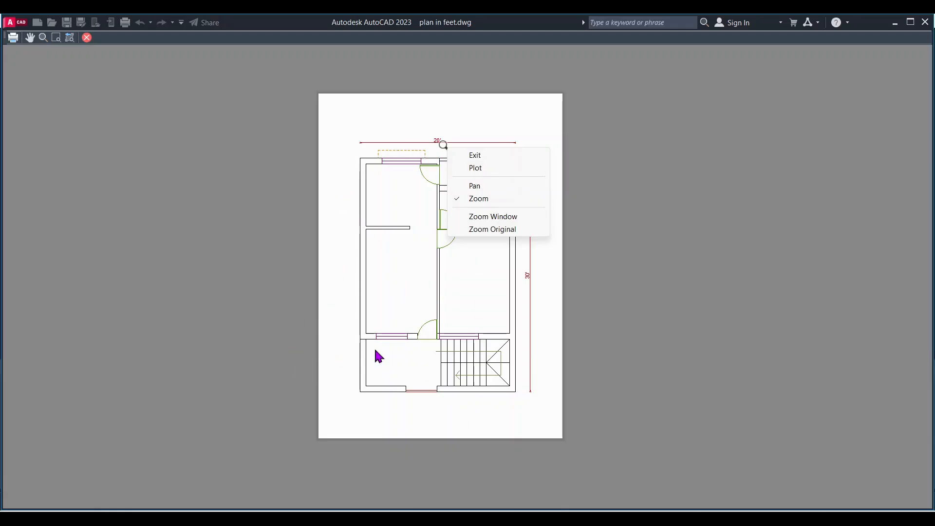
pyautogui.click(478, 167)
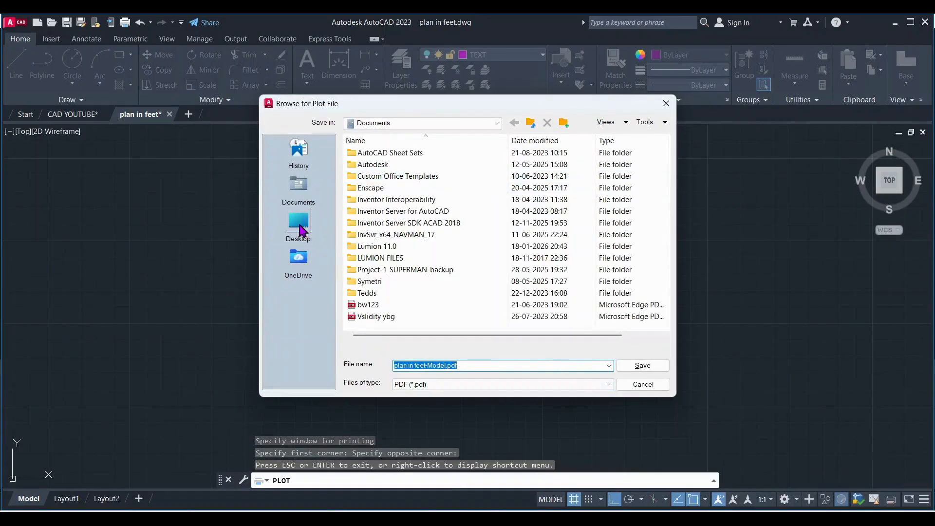
pyautogui.click(298, 223)
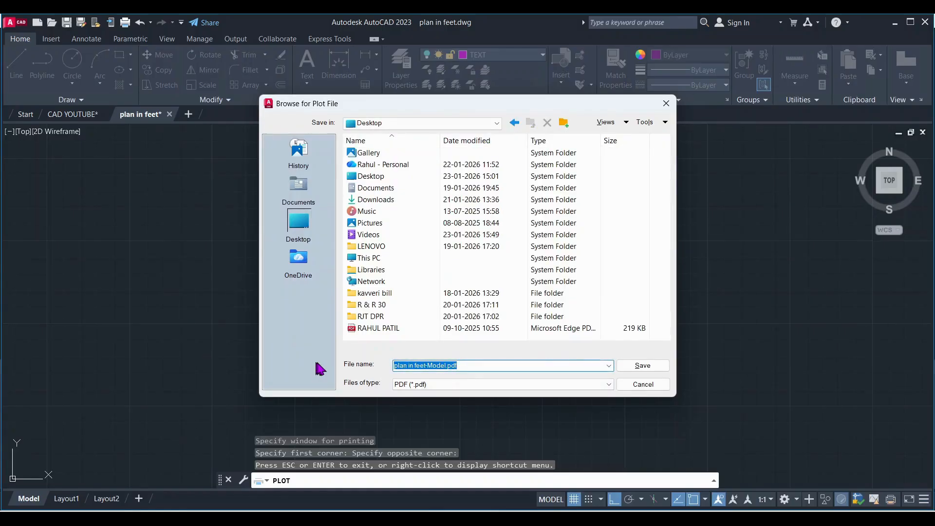
pyautogui.write('123')
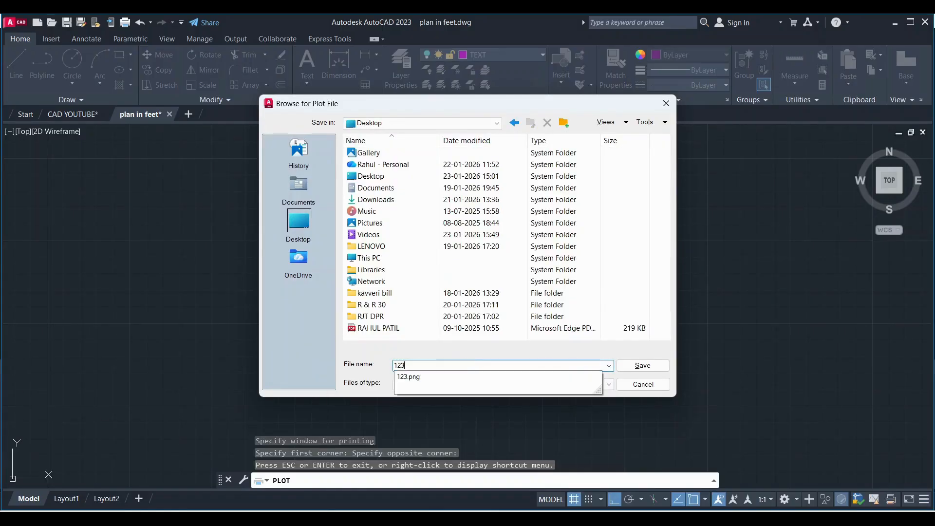
pyautogui.write('456')
pyautogui.press('Return')
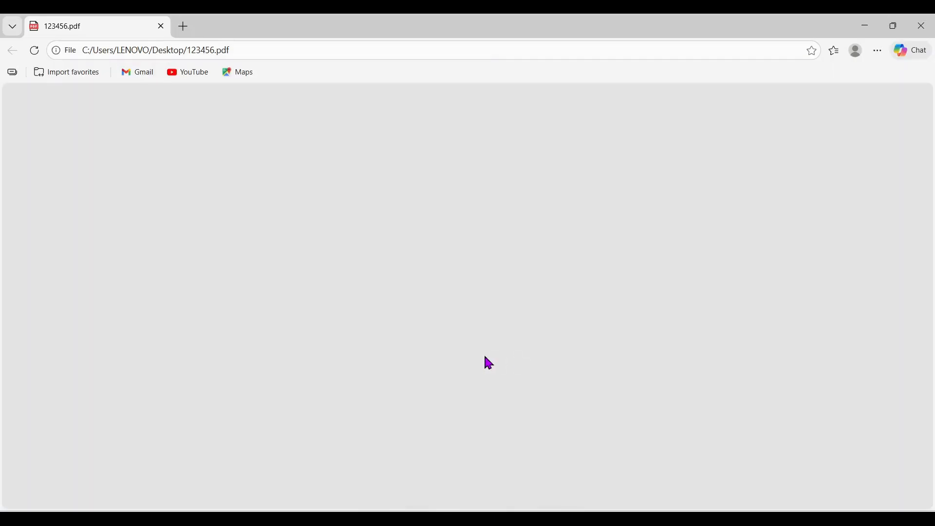
# Step: Review the plotted floor plan in 123456.pdf, including in full screen, and close the PDF
pyautogui.scroll(-3, 463, 263)
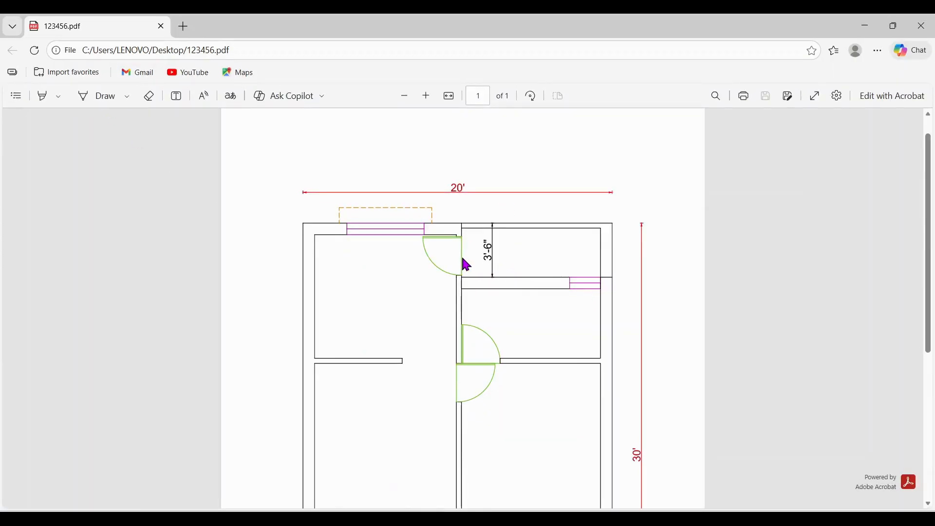
pyautogui.scroll(-2, 487, 369)
pyautogui.scroll(-2, 487, 369)
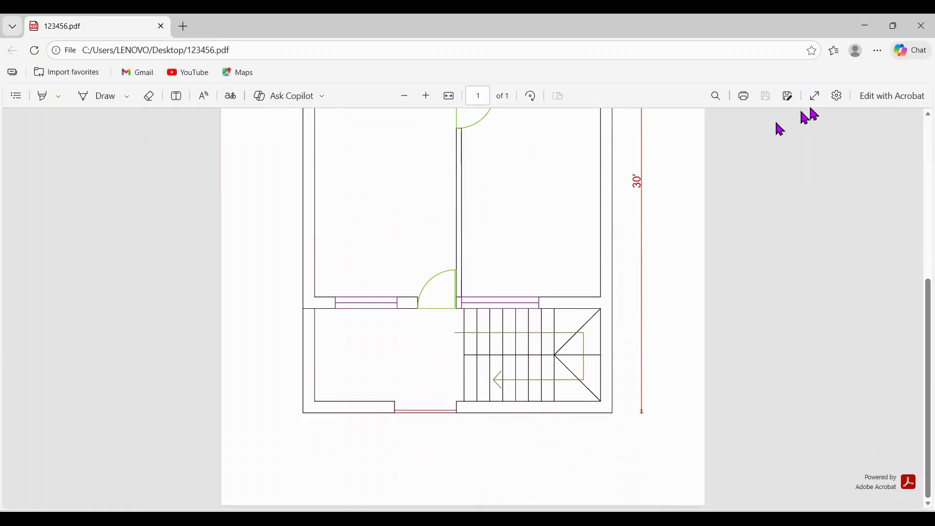
pyautogui.click(815, 97)
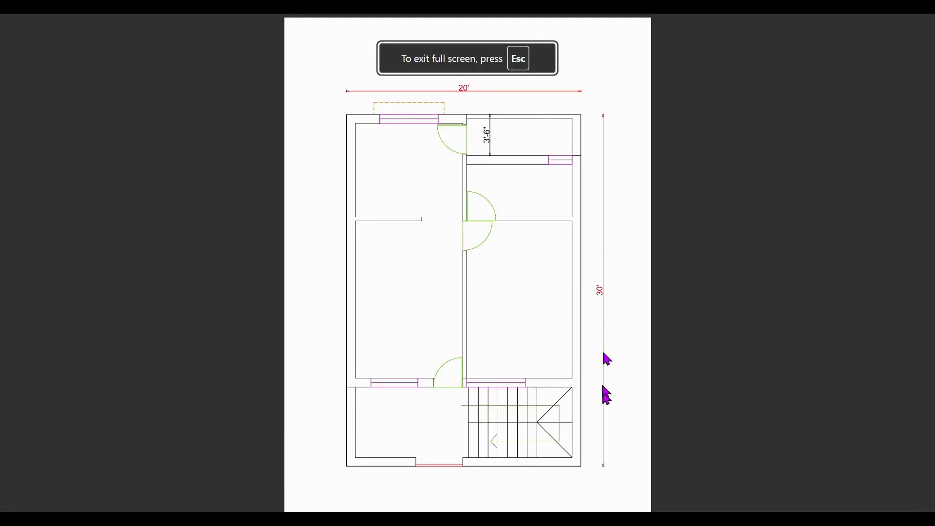
pyautogui.press('Escape')
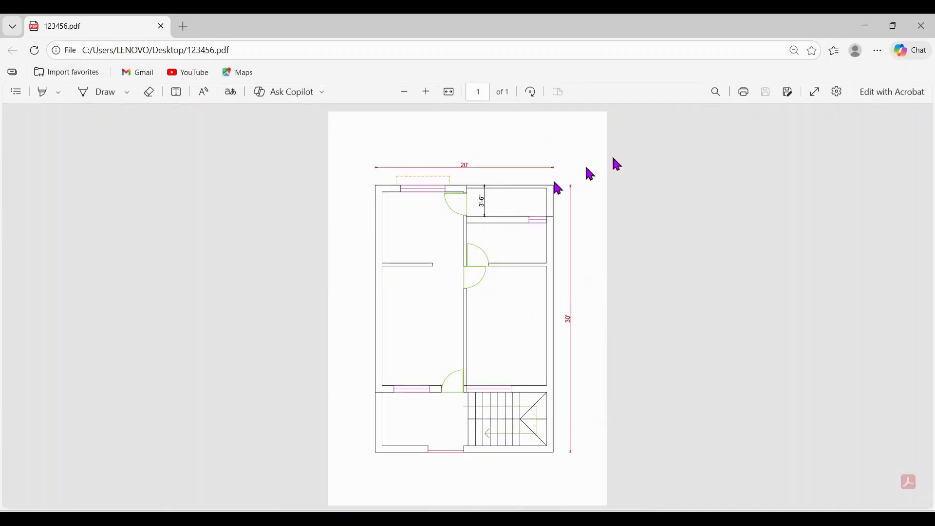
pyautogui.click(922, 26)
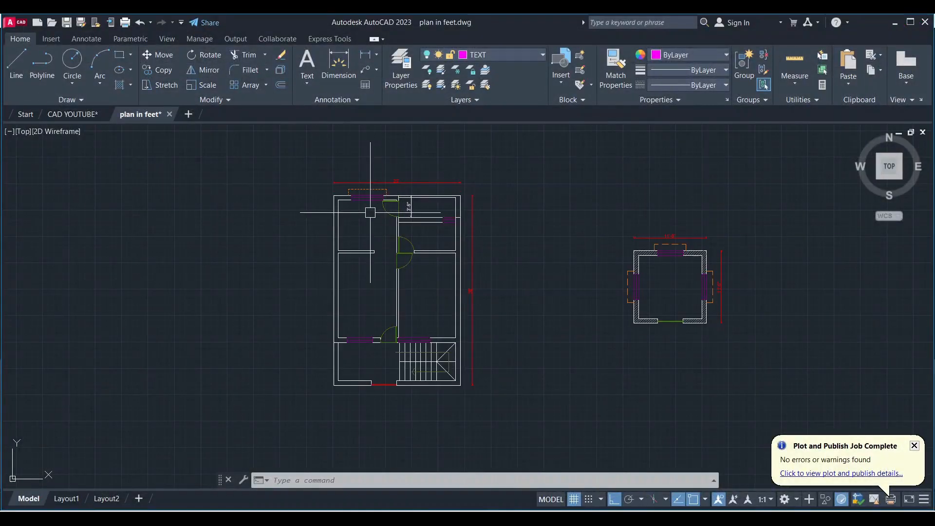
# Step: Turn the TEXT and Furniture layers back on so room labels and furniture show in both plans
pyautogui.scroll(4, 400, 243)
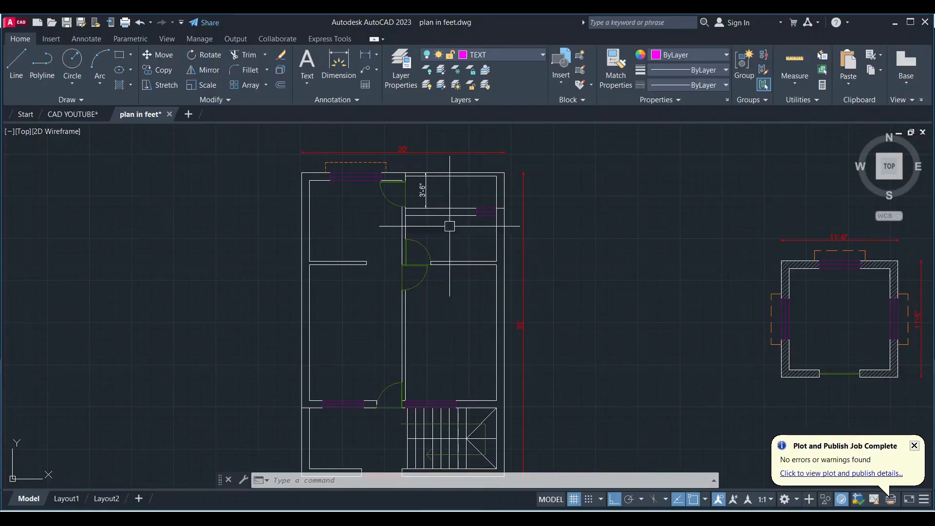
pyautogui.click(515, 57)
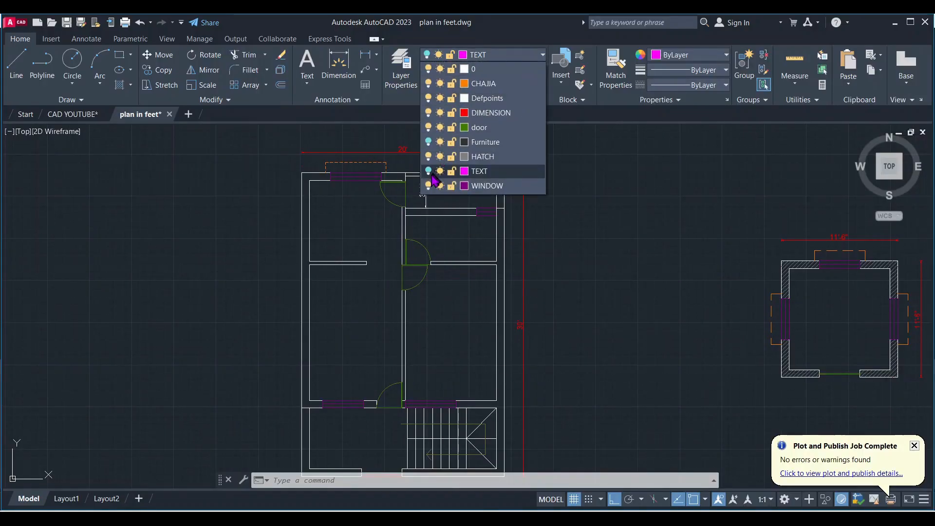
pyautogui.click(428, 172)
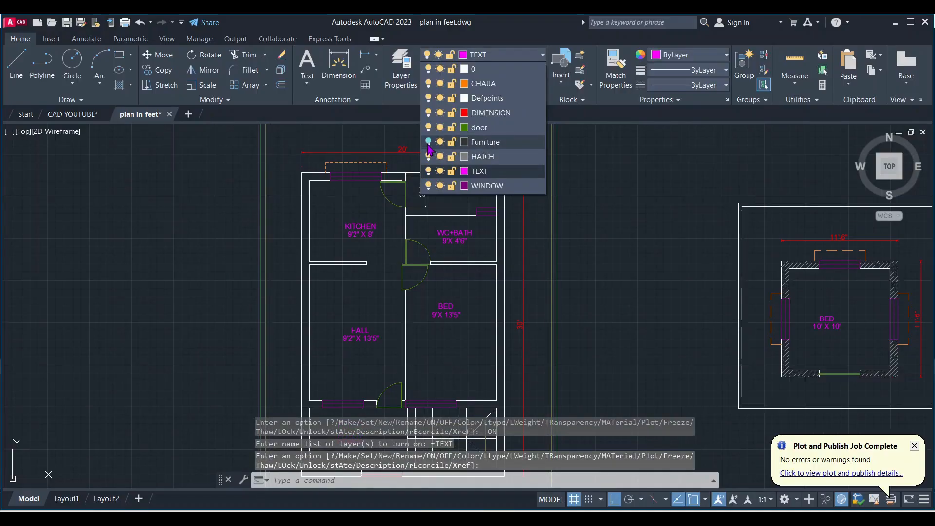
pyautogui.click(428, 142)
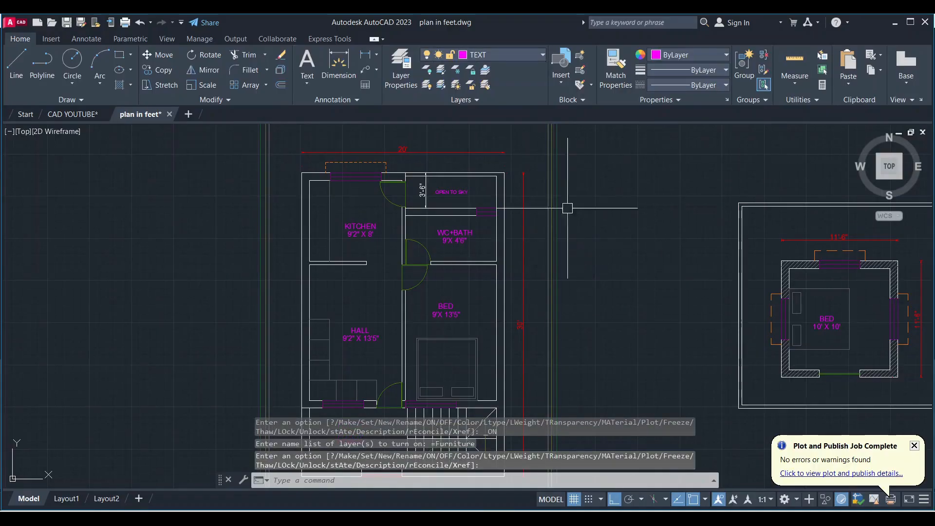
pyautogui.scroll(-2, 509, 273)
pyautogui.scroll(2, 482, 305)
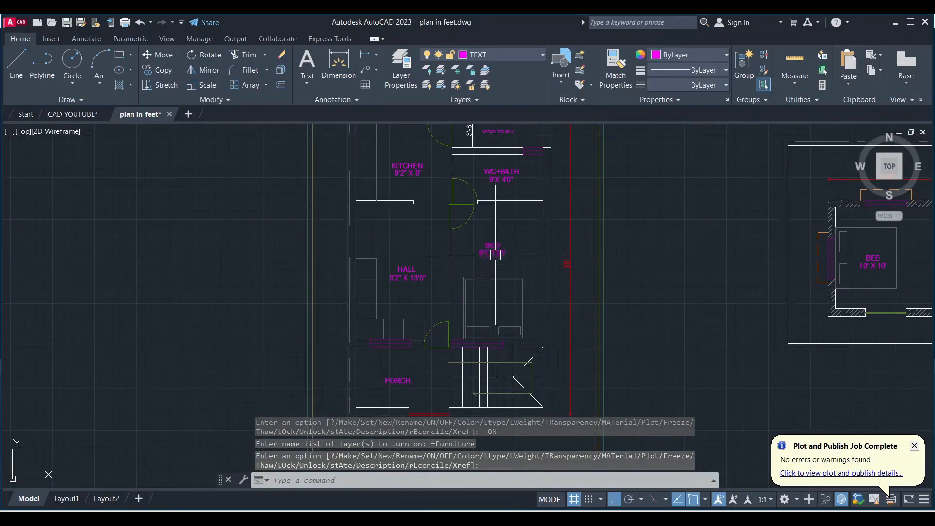
pyautogui.scroll(-2, 422, 257)
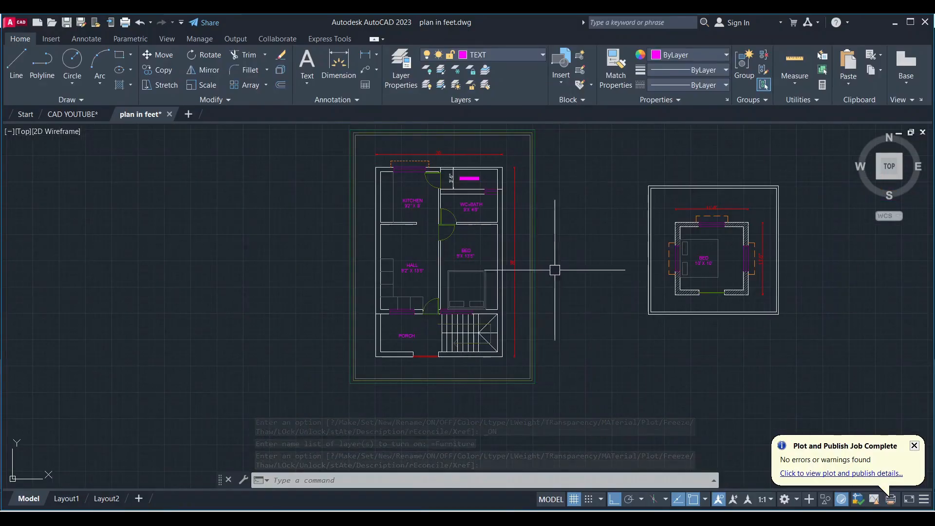
pyautogui.click(493, 56)
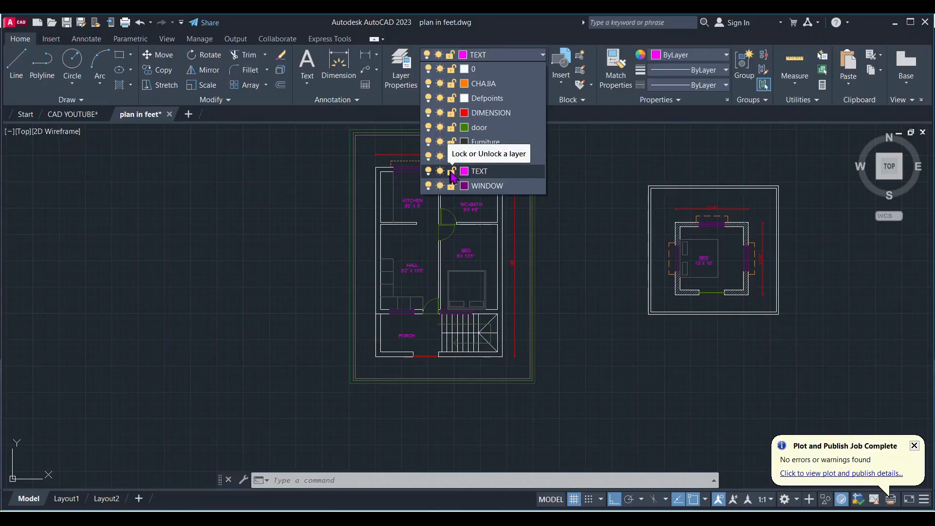
pyautogui.click(593, 291)
pyautogui.scroll(-2, 489, 279)
pyautogui.scroll(4, 430, 217)
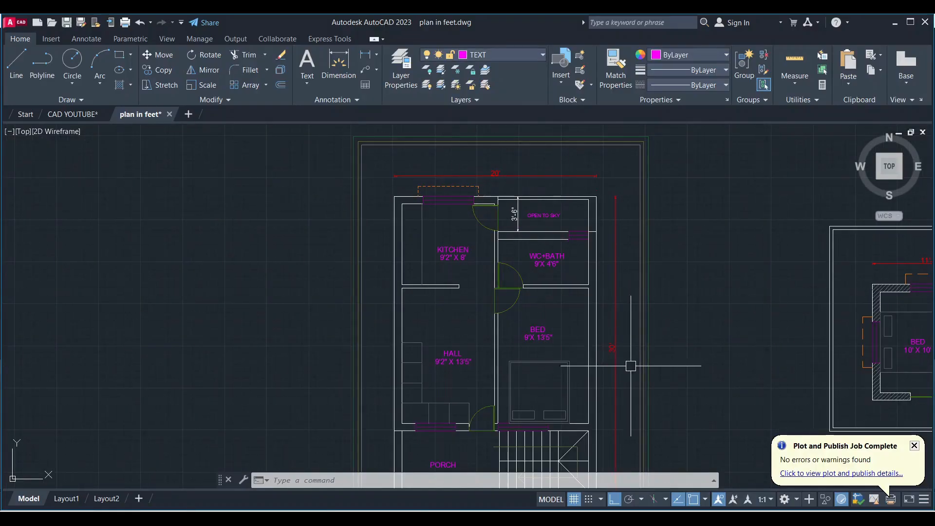
pyautogui.scroll(-2, 489, 232)
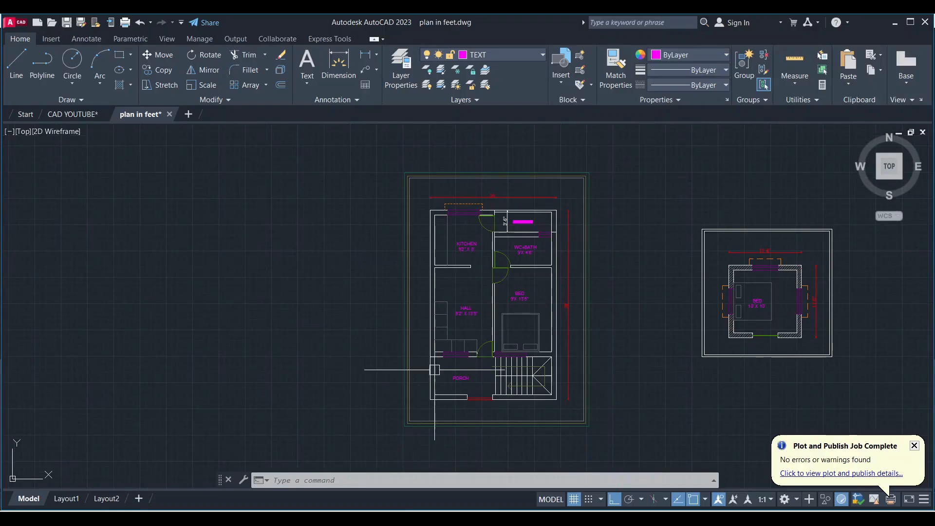
pyautogui.scroll(2, 514, 390)
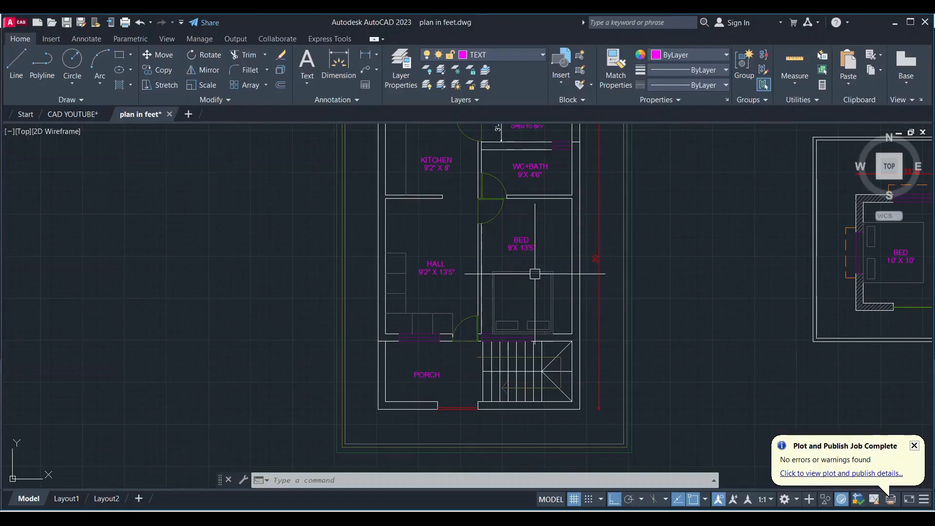
# Step: Lock the Furniture layer
pyautogui.click(533, 55)
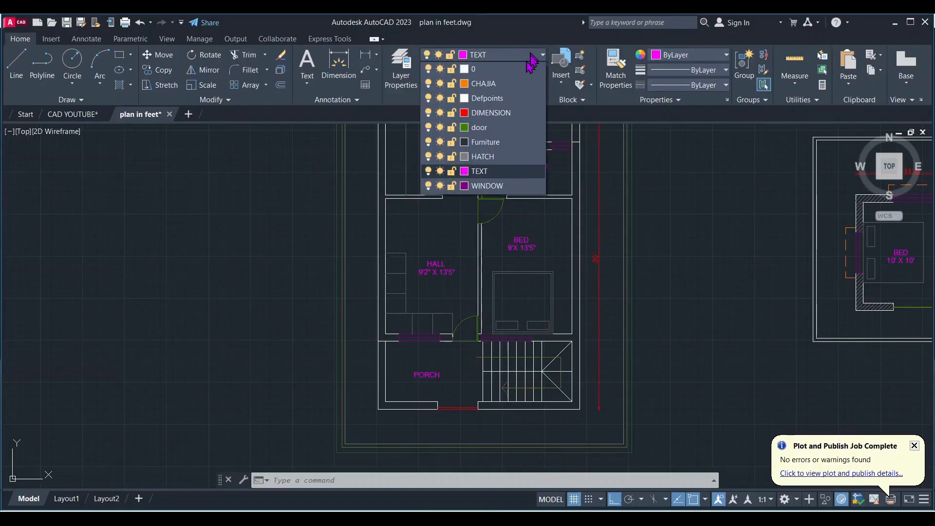
pyautogui.click(452, 142)
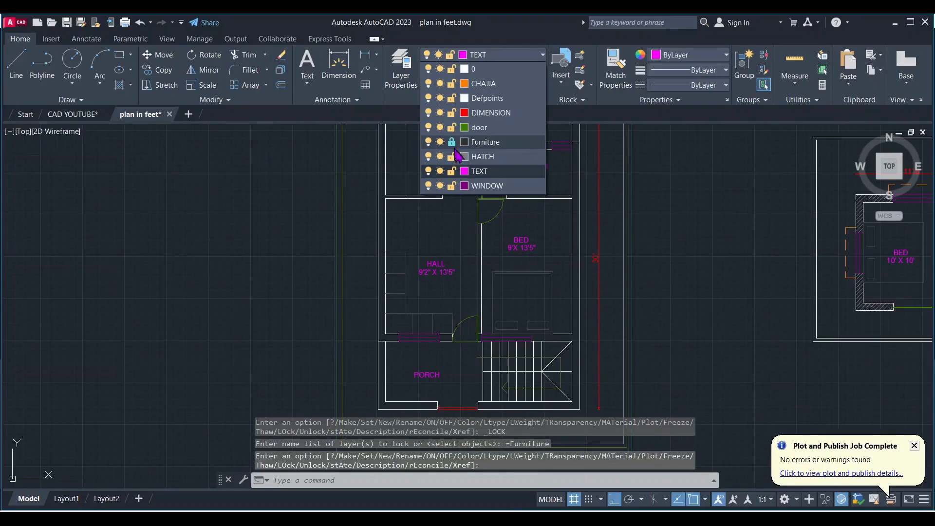
pyautogui.scroll(-4, 602, 218)
# Step: Copy the larger floor plan with its boundary lines to the empty area left of the original
pyautogui.click(629, 339)
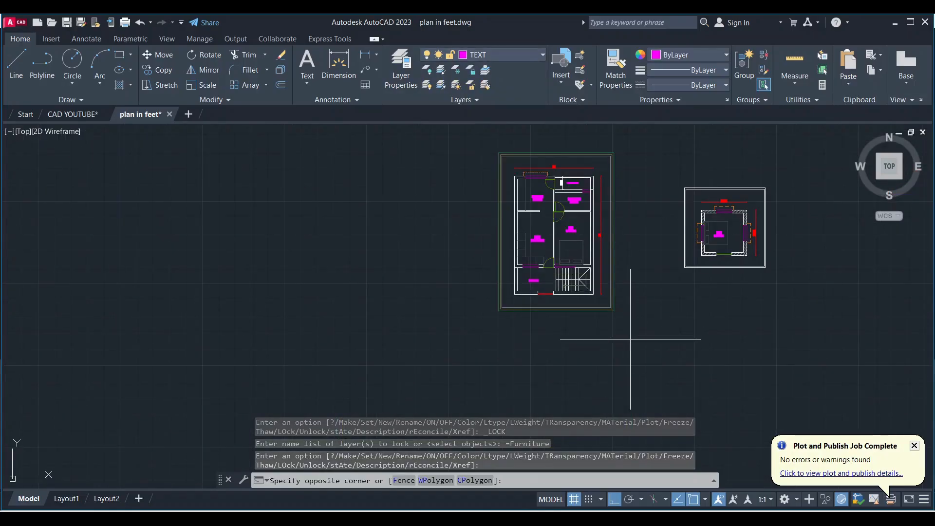
pyautogui.click(446, 131)
pyautogui.write('CO')
pyautogui.press('Return')
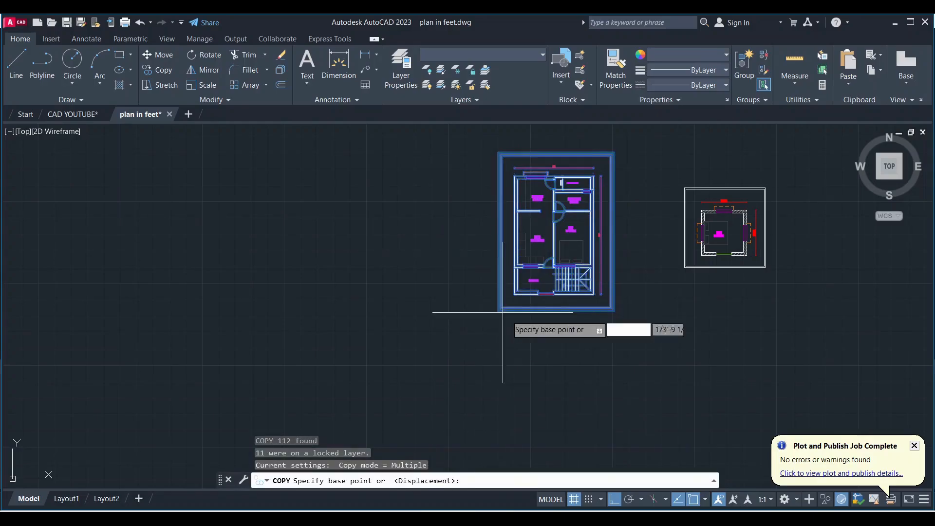
pyautogui.click(545, 340)
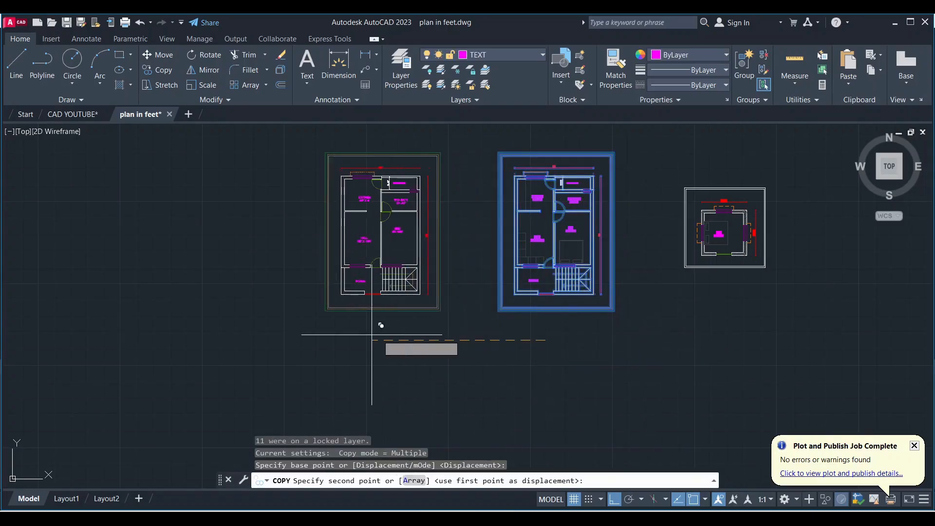
pyautogui.click(385, 273)
pyautogui.press('Escape')
# Step: Compare the copied floor plan with the original to examine how the locked Furniture layer affected the copy
pyautogui.scroll(4, 385, 238)
pyautogui.scroll(4, 340, 249)
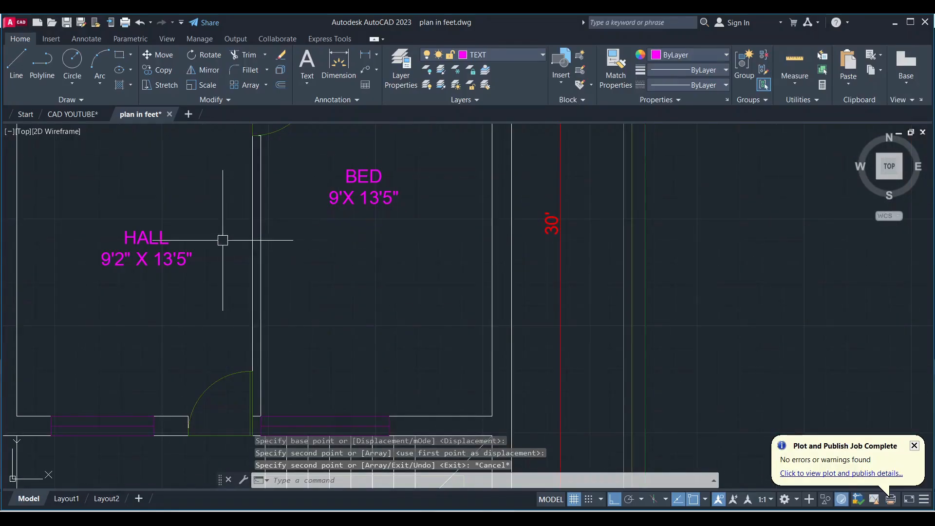
pyautogui.scroll(-2, 467, 238)
pyautogui.scroll(-4, 402, 240)
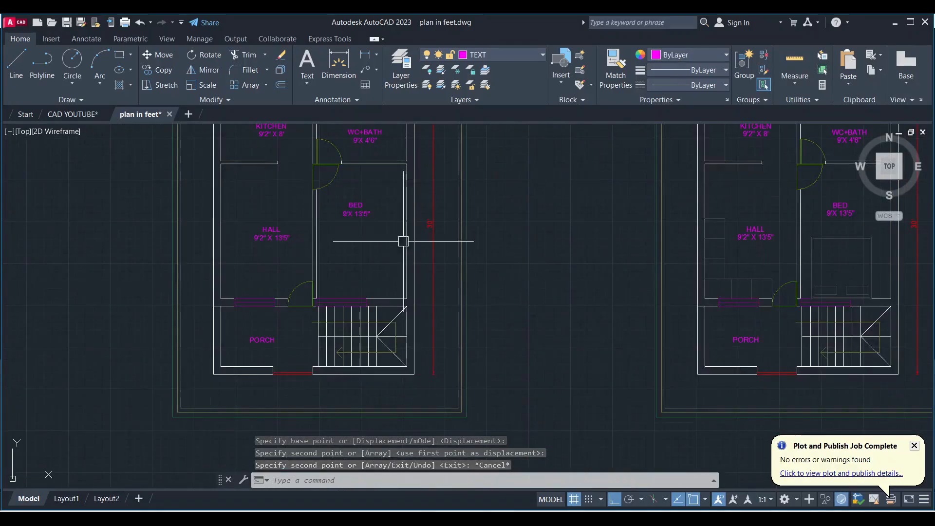
pyautogui.scroll(3, 631, 306)
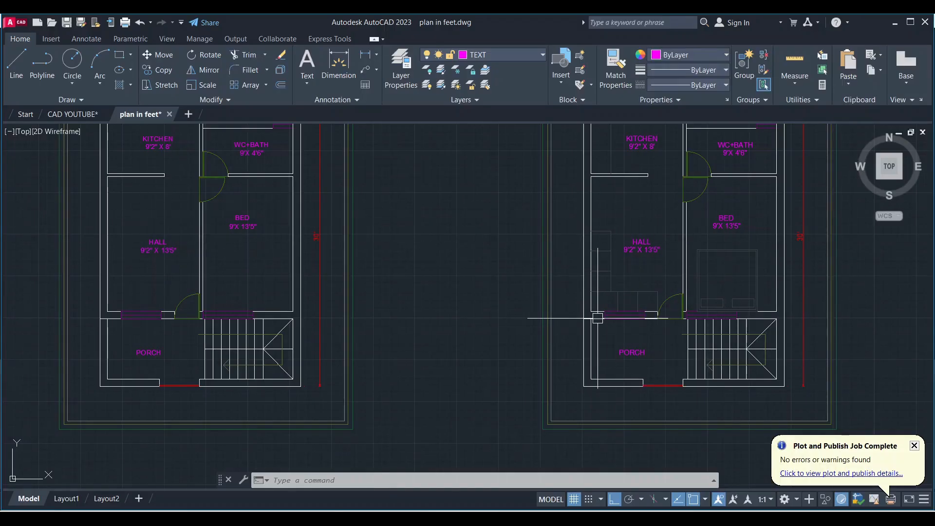
pyautogui.scroll(-2, 507, 240)
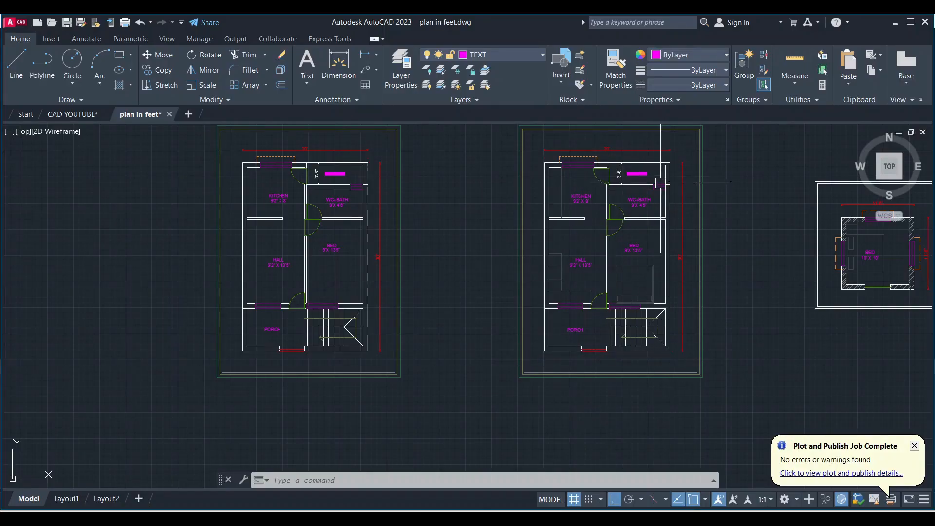
pyautogui.scroll(-2, 457, 313)
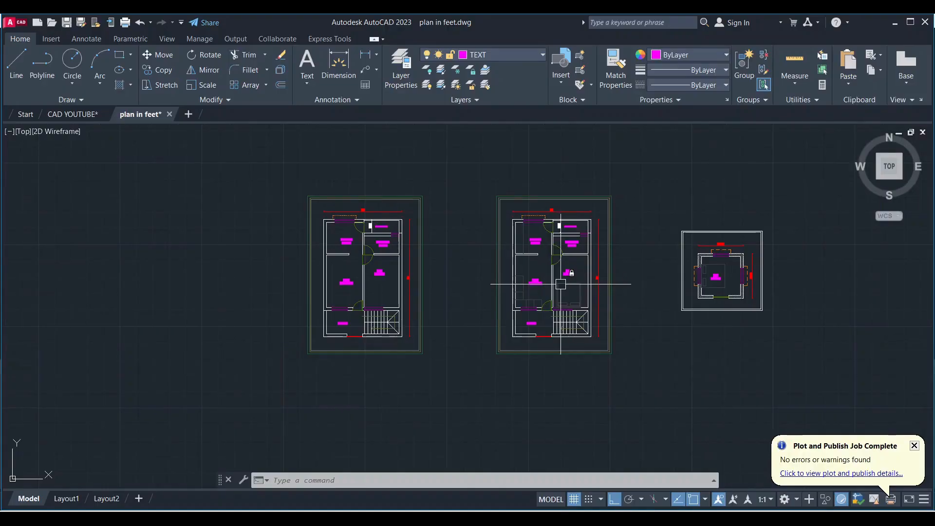
pyautogui.scroll(2, 571, 294)
pyautogui.press('Escape')
pyautogui.press('Escape')
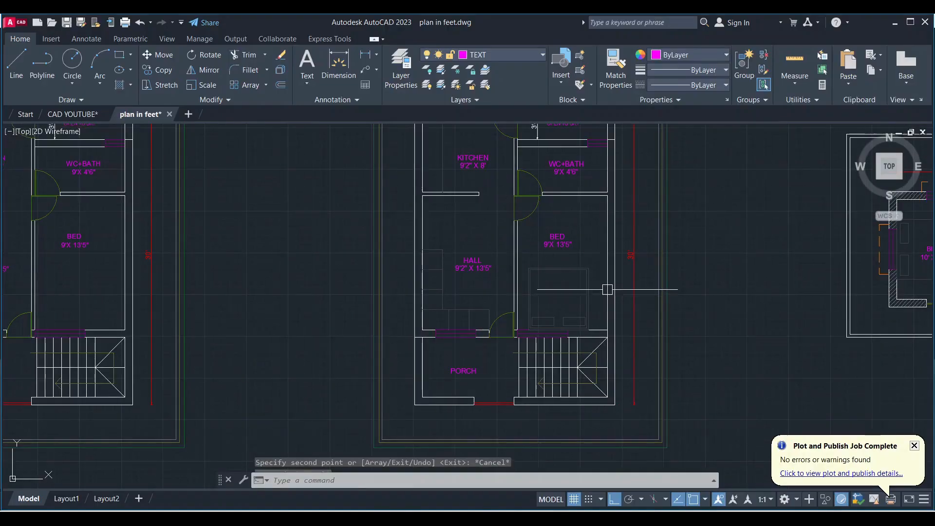
pyautogui.scroll(2, 576, 214)
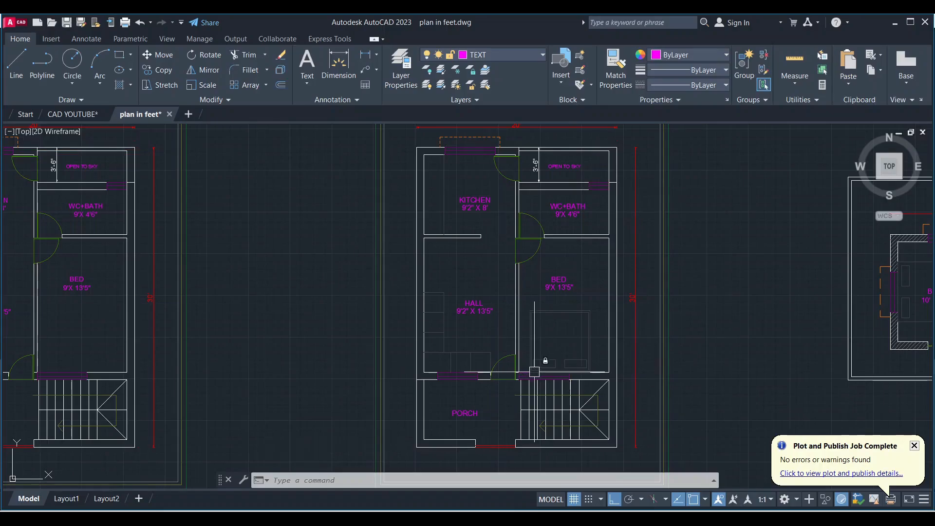
pyautogui.scroll(-4, 557, 276)
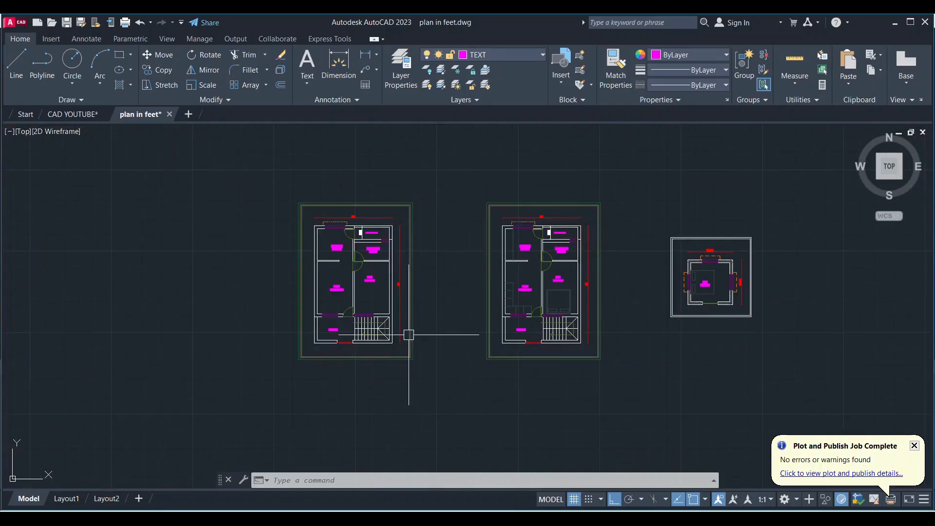
pyautogui.scroll(2, 516, 298)
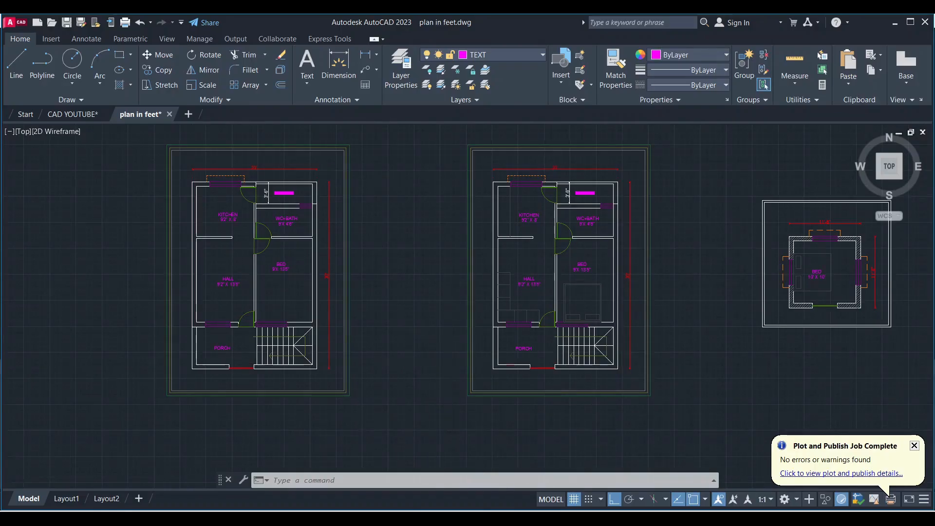
pyautogui.scroll(-2, 446, 366)
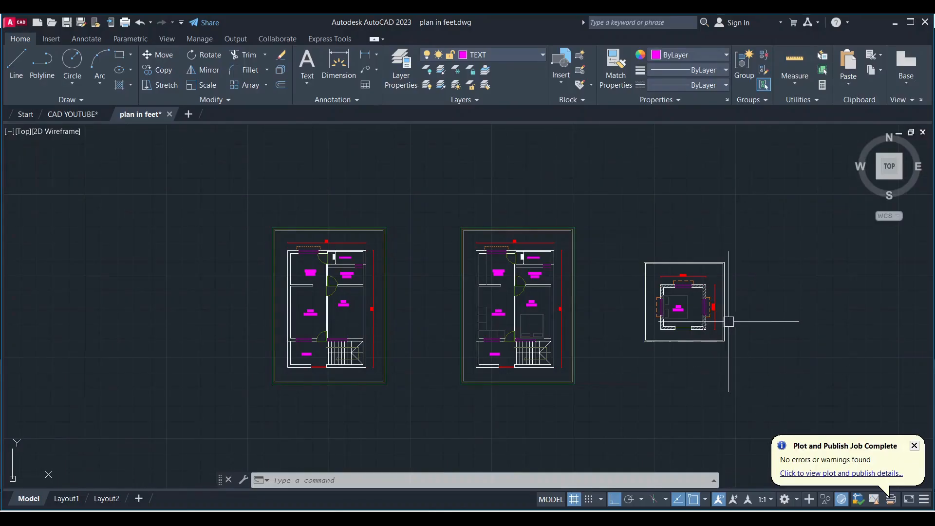
# Step: Delete the copied floor plan beside the original, including its boundary lines
pyautogui.click(405, 439)
pyautogui.click(207, 189)
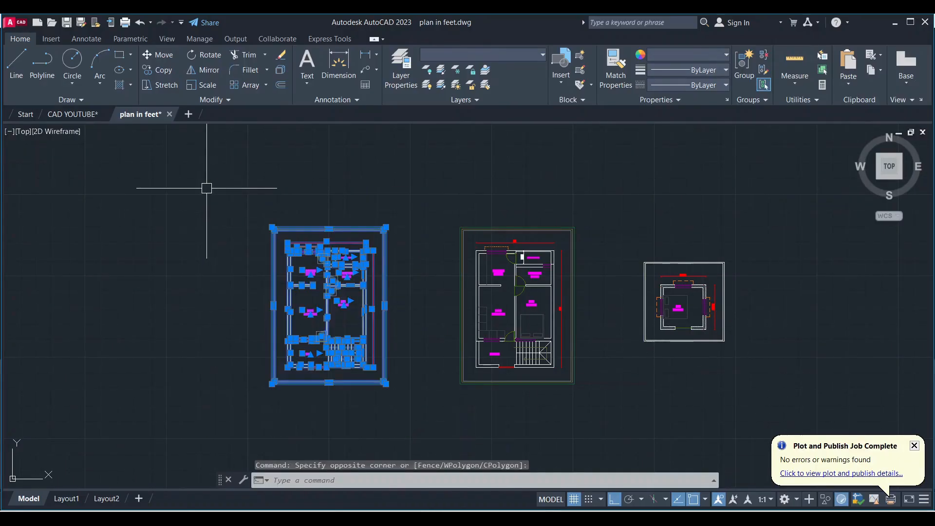
pyautogui.press('Delete')
pyautogui.scroll(-5, 311, 287)
pyautogui.scroll(9, 438, 301)
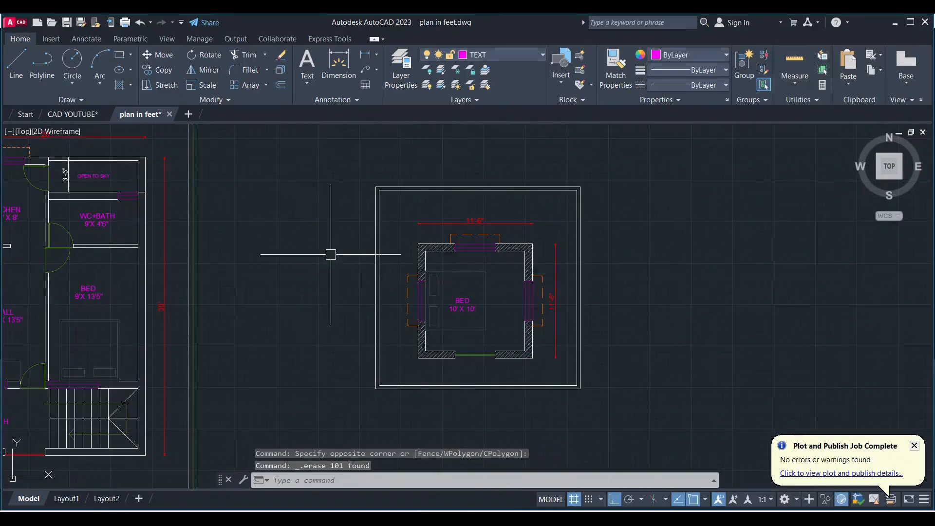
pyautogui.scroll(-4, 636, 282)
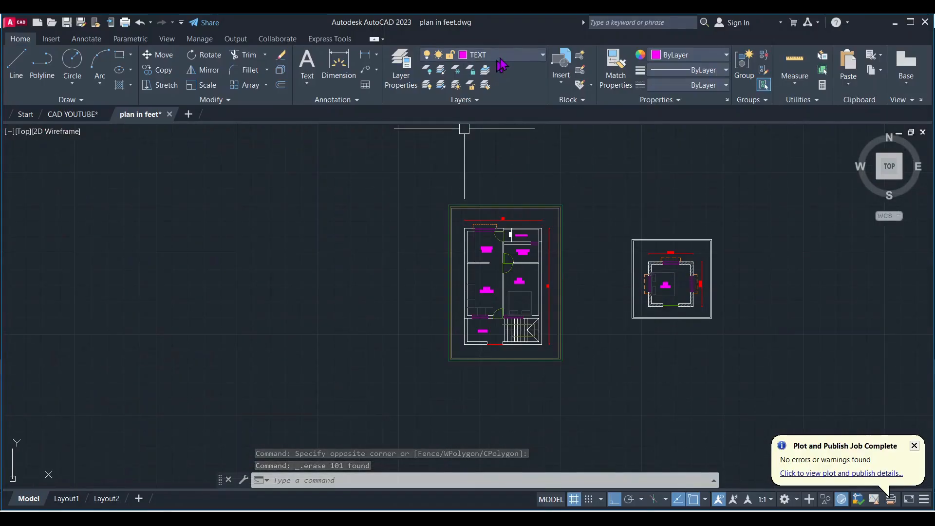
# Step: Unlock the Furniture layer
pyautogui.click(518, 59)
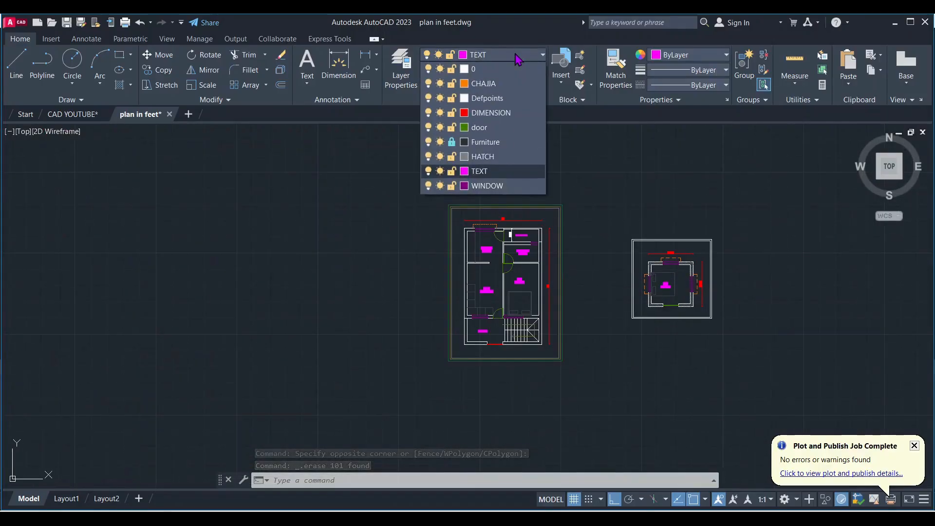
pyautogui.click(451, 142)
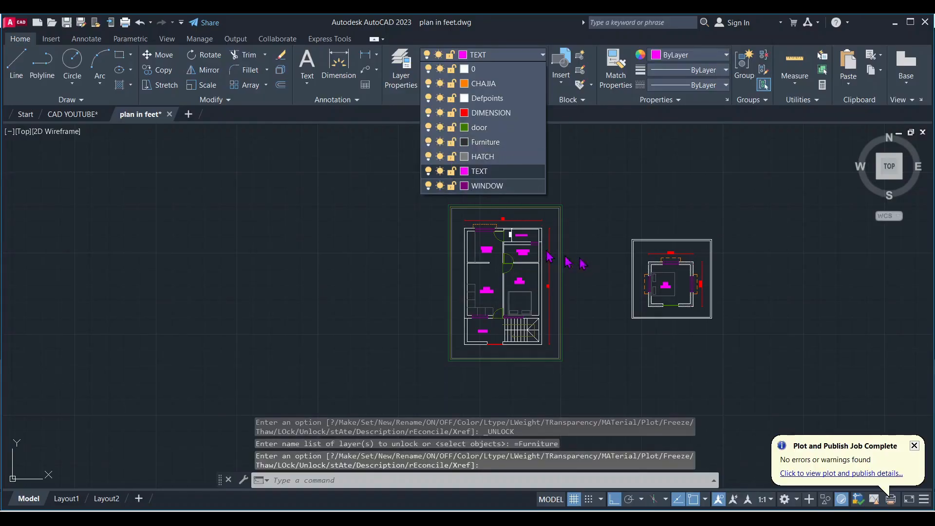
pyautogui.click(593, 214)
# Step: Examine the two floor plans and the layer list to review which layers their walls, doors, windows, furniture and text use
pyautogui.scroll(2, 489, 291)
pyautogui.moveTo(493, 271); pyautogui.dragTo(418, 255, button='middle')
pyautogui.scroll(-1, 422, 257)
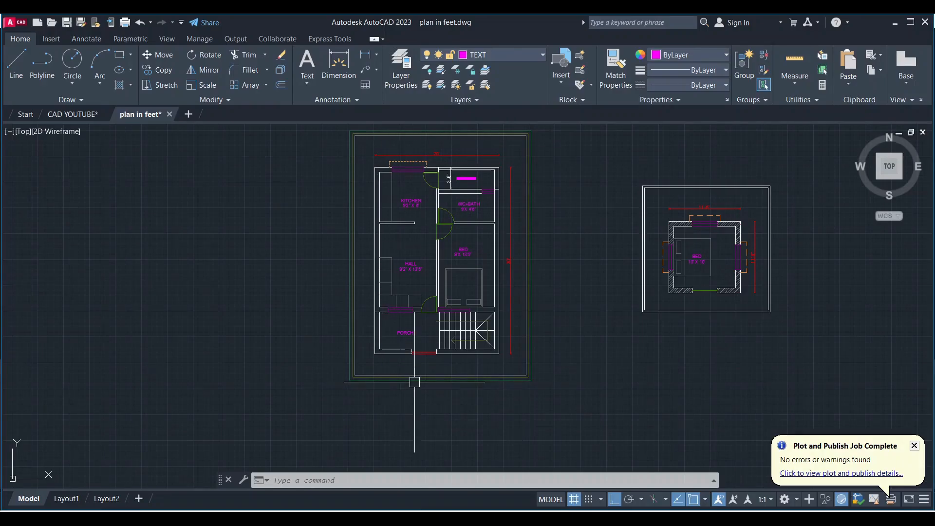
pyautogui.scroll(-2, 428, 270)
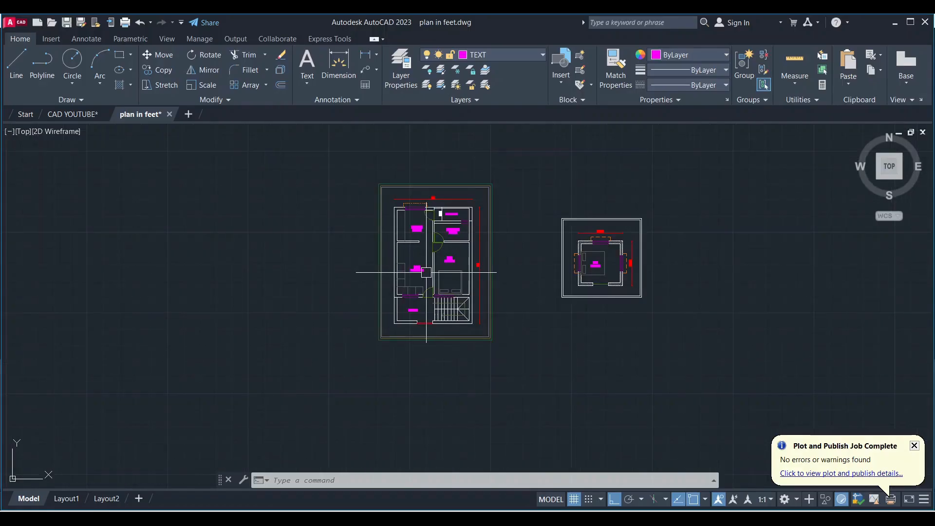
pyautogui.scroll(6, 641, 259)
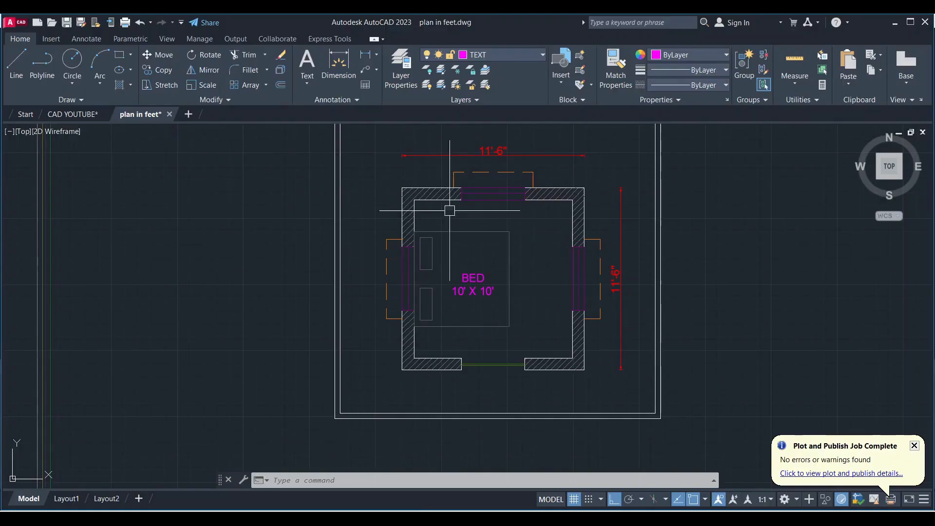
pyautogui.click(506, 56)
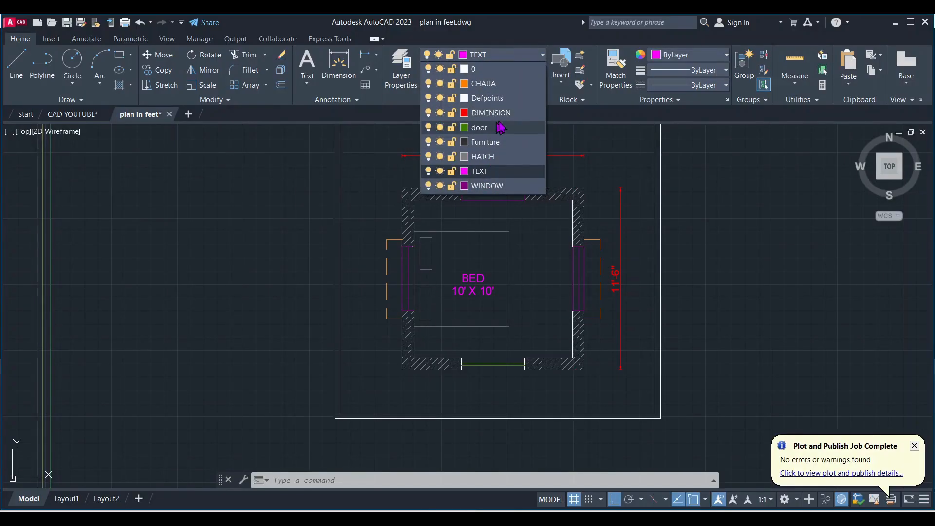
pyautogui.click(522, 58)
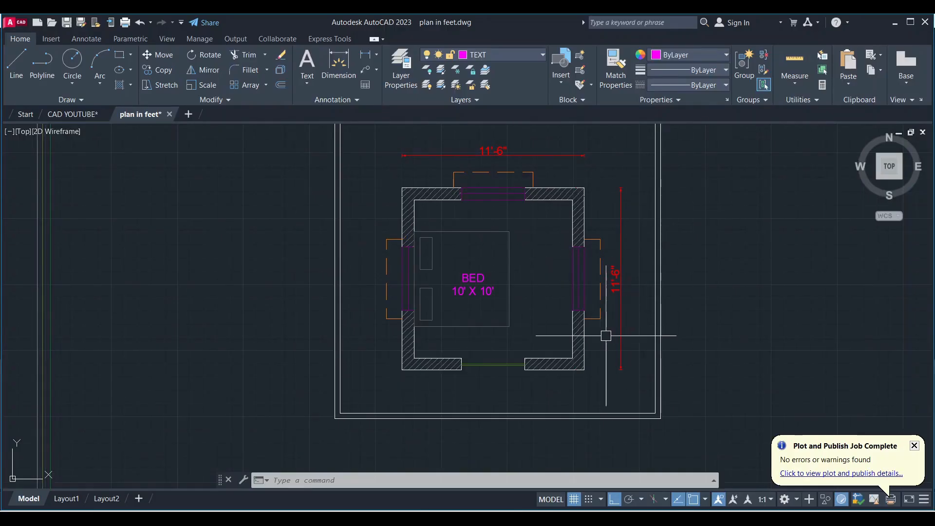
pyautogui.scroll(-2, 604, 330)
pyautogui.scroll(-2, 559, 282)
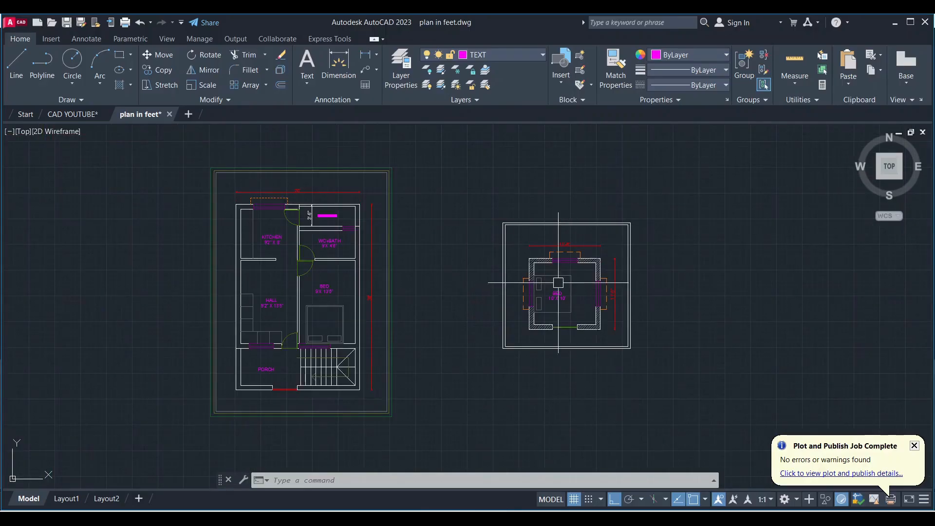
pyautogui.scroll(2, 538, 236)
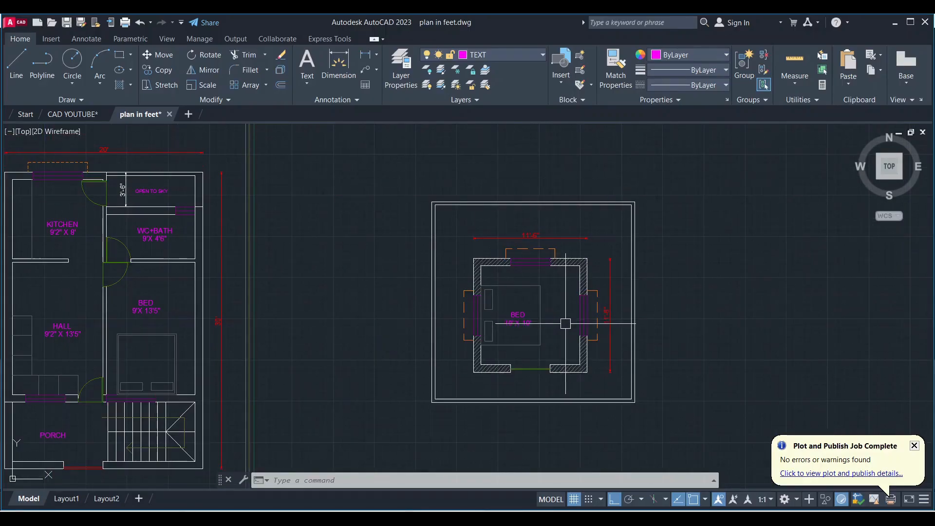
pyautogui.scroll(4, 565, 323)
pyautogui.scroll(-2, 584, 234)
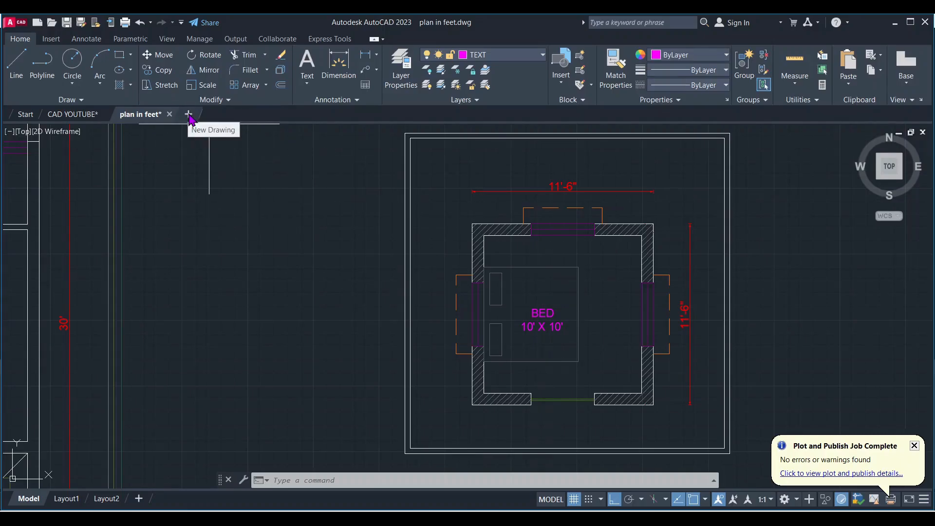
# Step: Start a new drawing and set its units to Architectural, precision 0'-0 1/2", with insertion scale in Feet
pyautogui.click(188, 115)
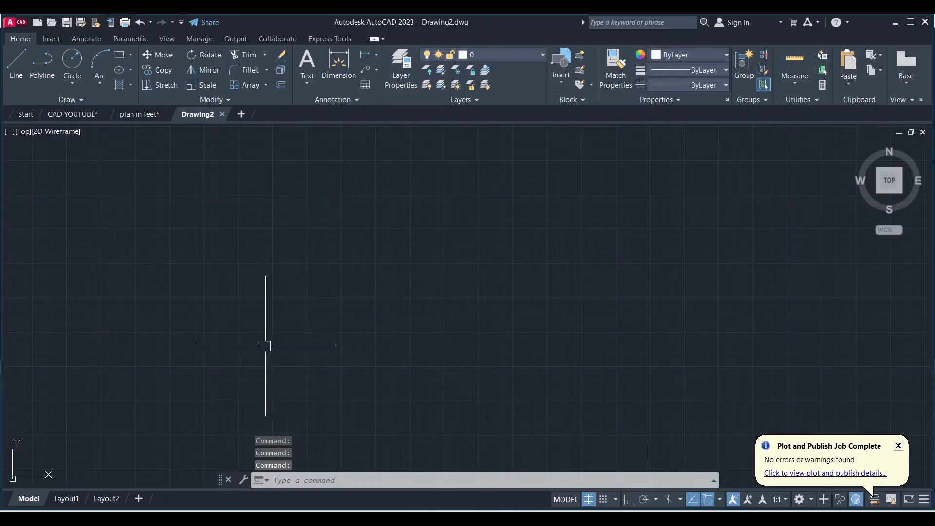
pyautogui.write('UN')
pyautogui.press('Return')
pyautogui.click(651, 194)
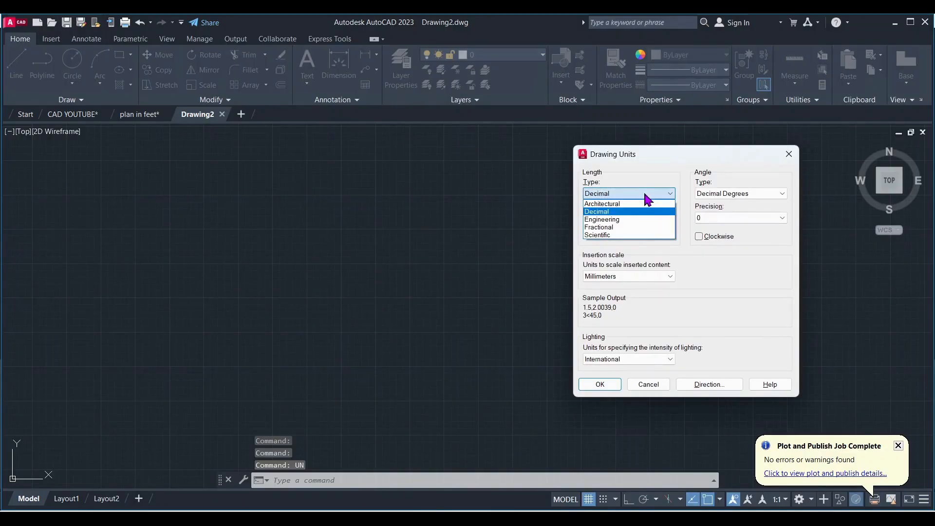
pyautogui.click(628, 203)
pyautogui.click(631, 218)
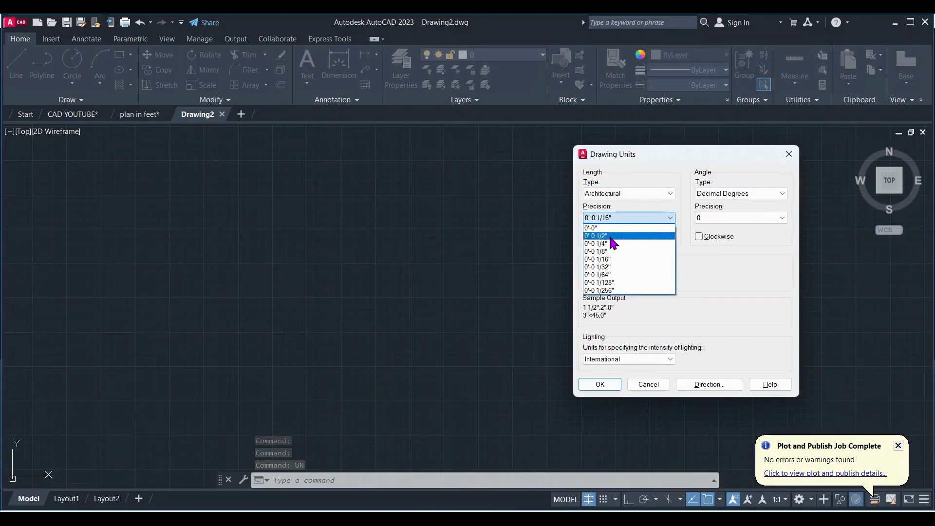
pyautogui.click(630, 236)
pyautogui.click(630, 276)
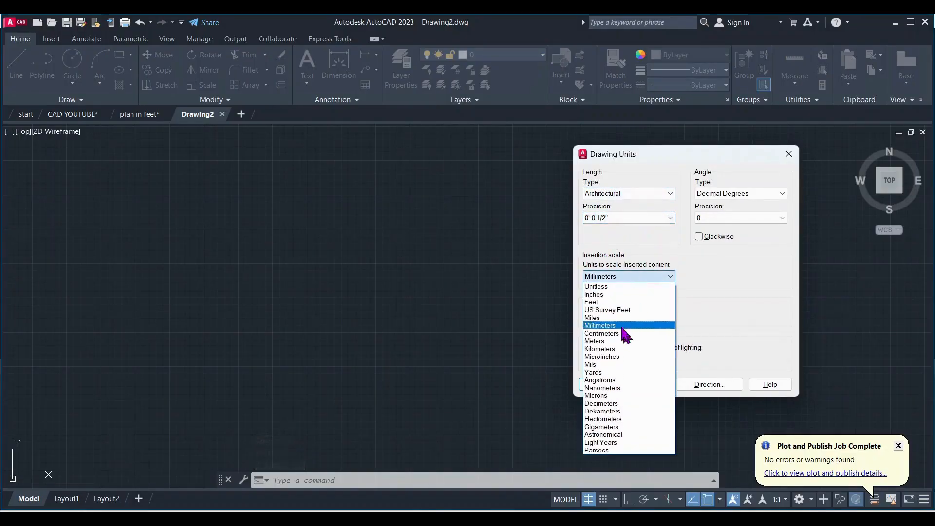
pyautogui.click(606, 301)
pyautogui.click(613, 384)
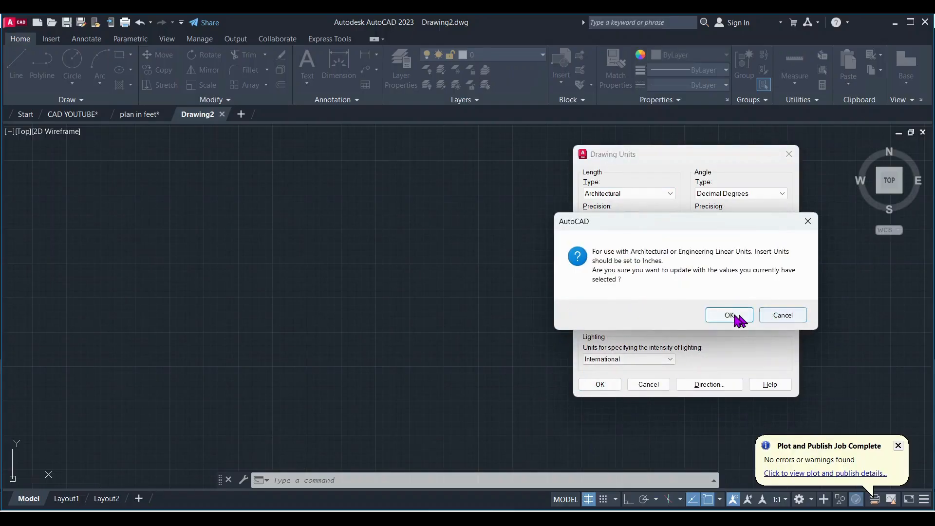
pyautogui.click(729, 315)
# Step: Set the ISO-25 dimension style's primary units to Architectural with precision 0'-0 1/2"
pyautogui.write('d')
pyautogui.press('Return')
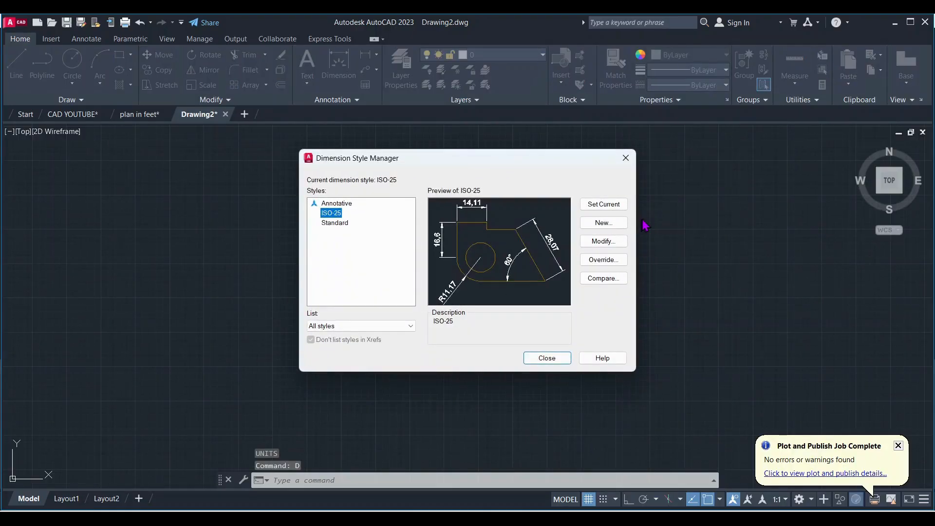
pyautogui.click(608, 244)
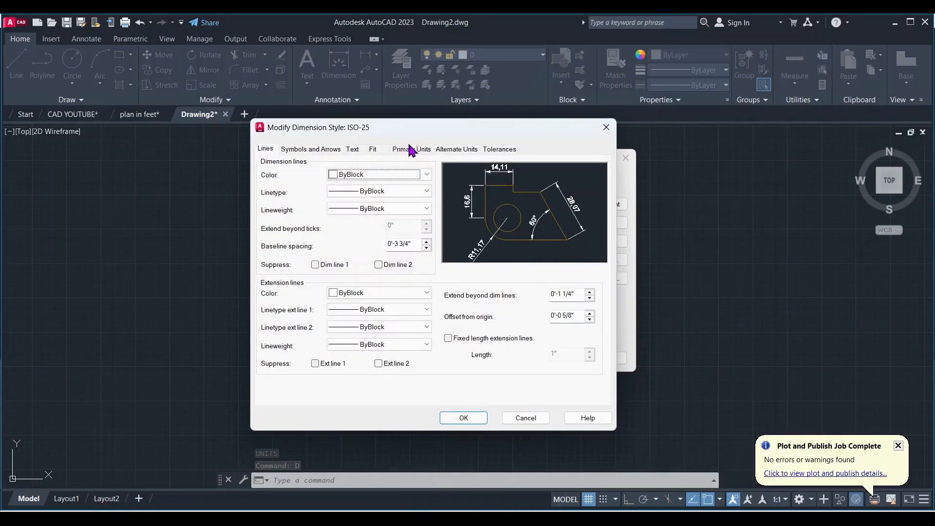
pyautogui.click(411, 149)
pyautogui.click(385, 173)
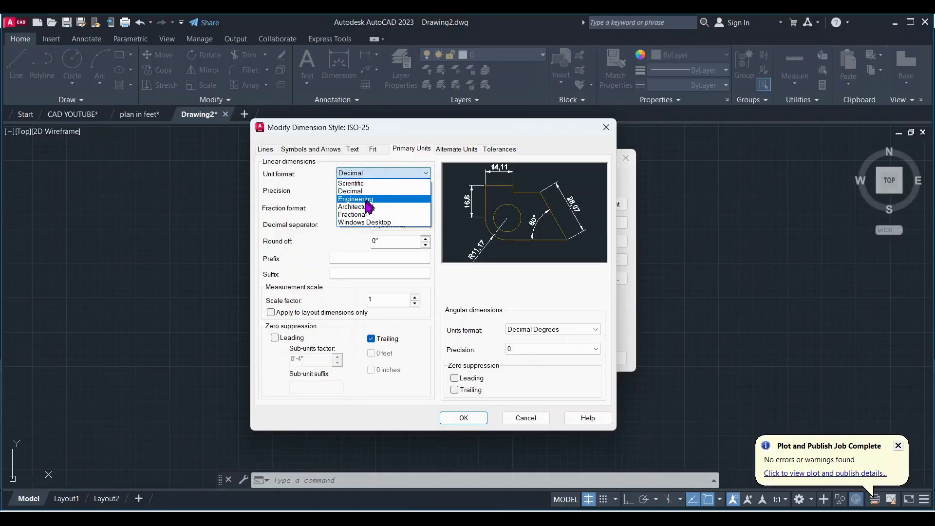
pyautogui.click(369, 206)
pyautogui.click(372, 190)
pyautogui.click(370, 207)
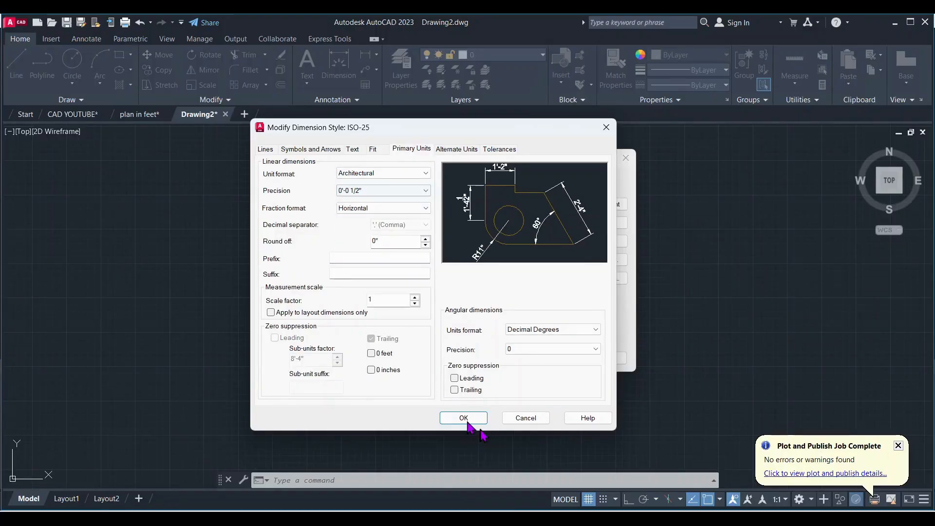
# Step: Change the ISO-25 dimension text height, enable fixed length extension lines, and save the style
pyautogui.click(353, 150)
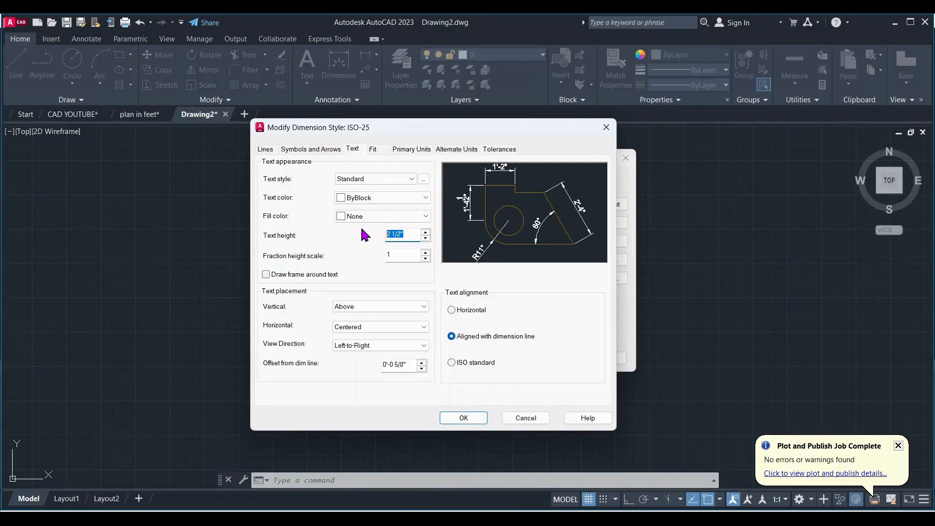
pyautogui.click(265, 150)
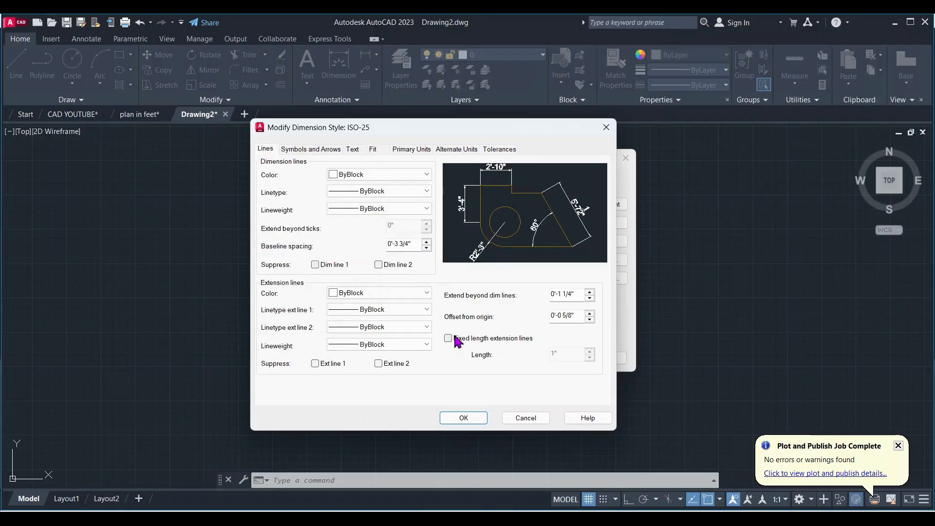
pyautogui.click(480, 339)
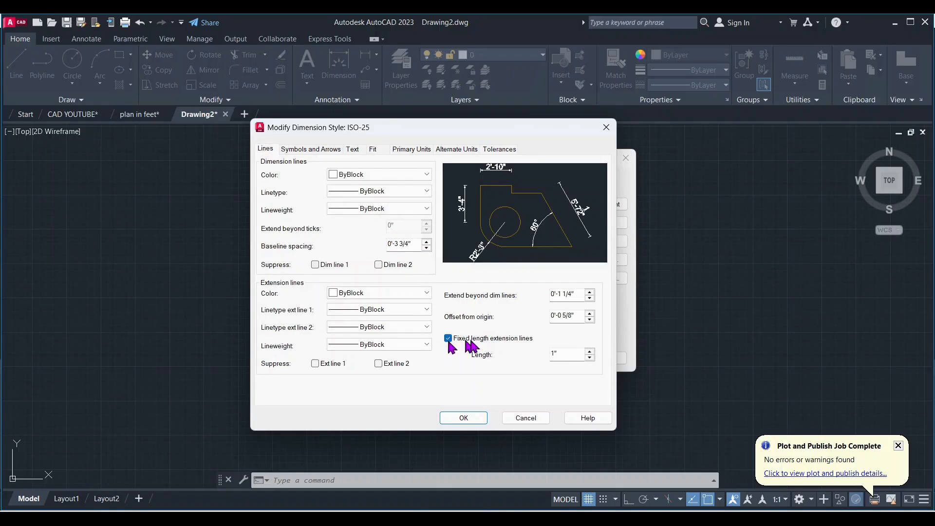
pyautogui.click(482, 417)
pyautogui.click(548, 352)
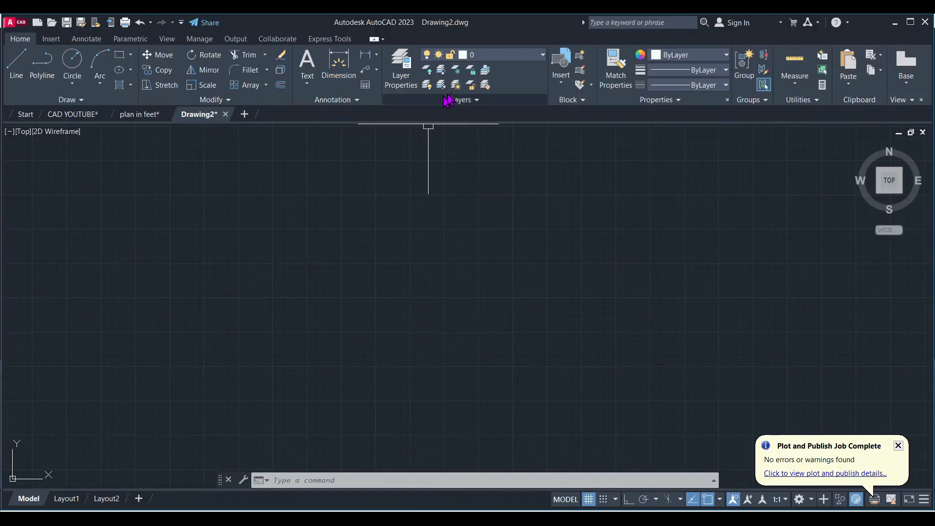
# Step: Create a new layer named WALL, keeping its Continuous linetype
pyautogui.click(533, 55)
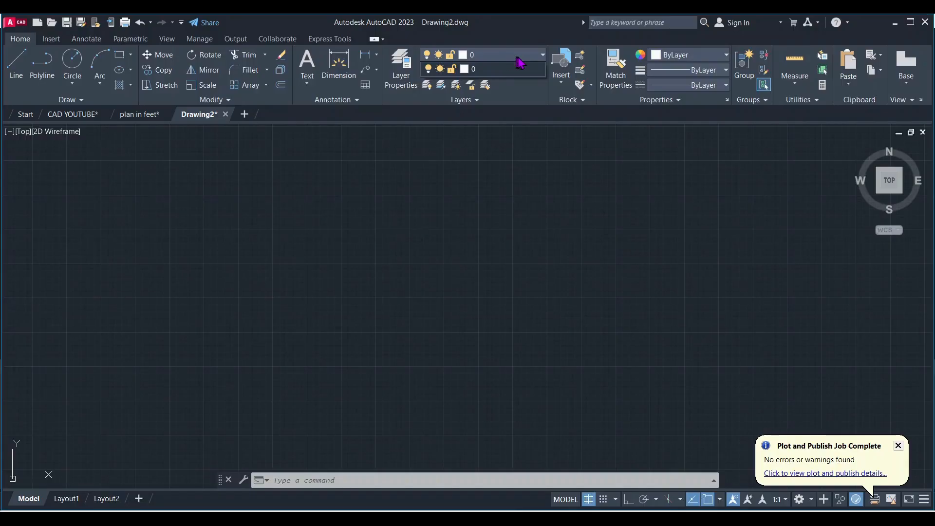
pyautogui.click(541, 52)
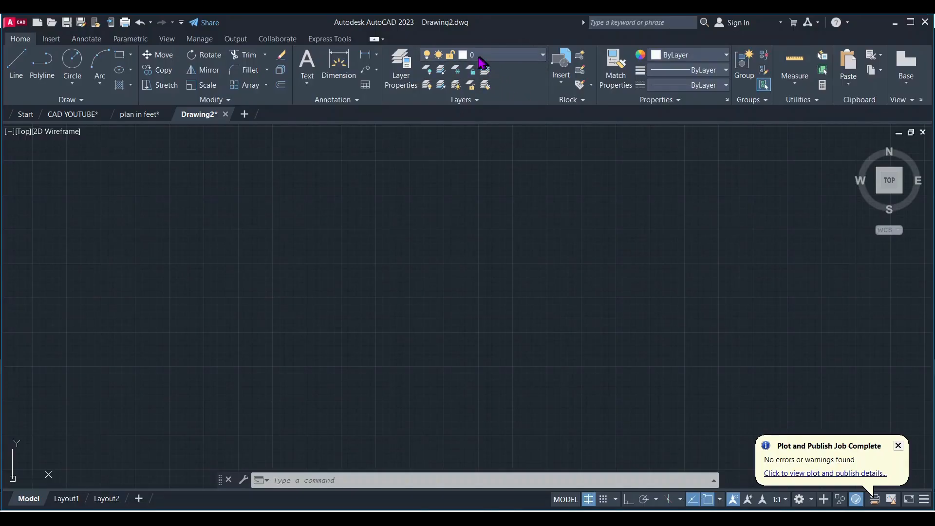
pyautogui.click(405, 77)
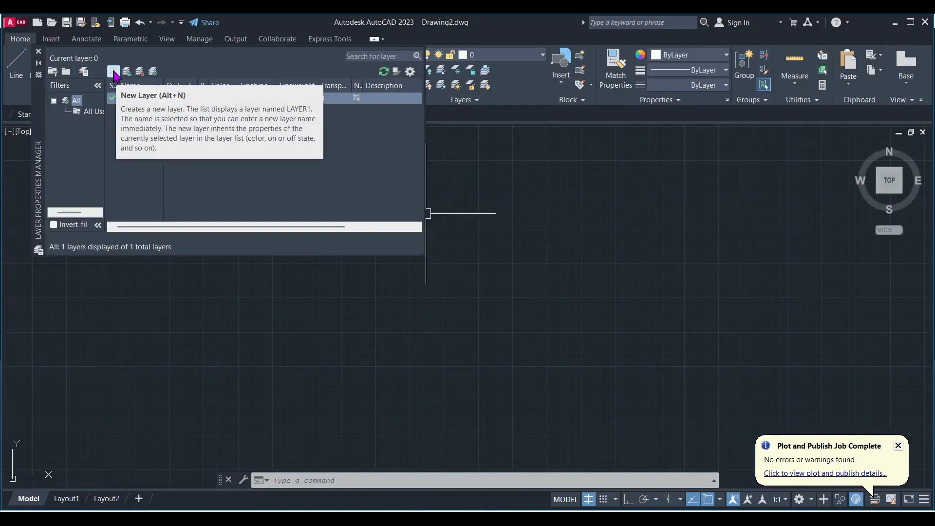
pyautogui.click(113, 73)
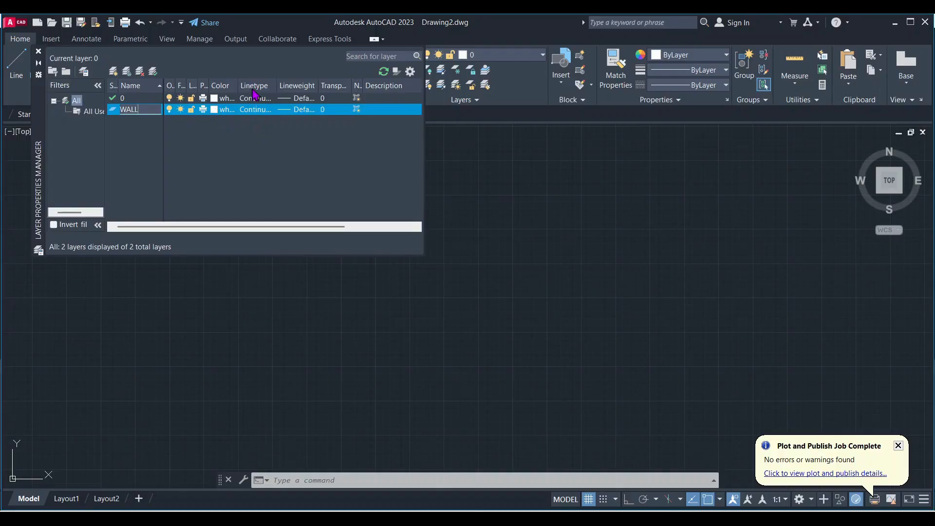
pyautogui.click(257, 110)
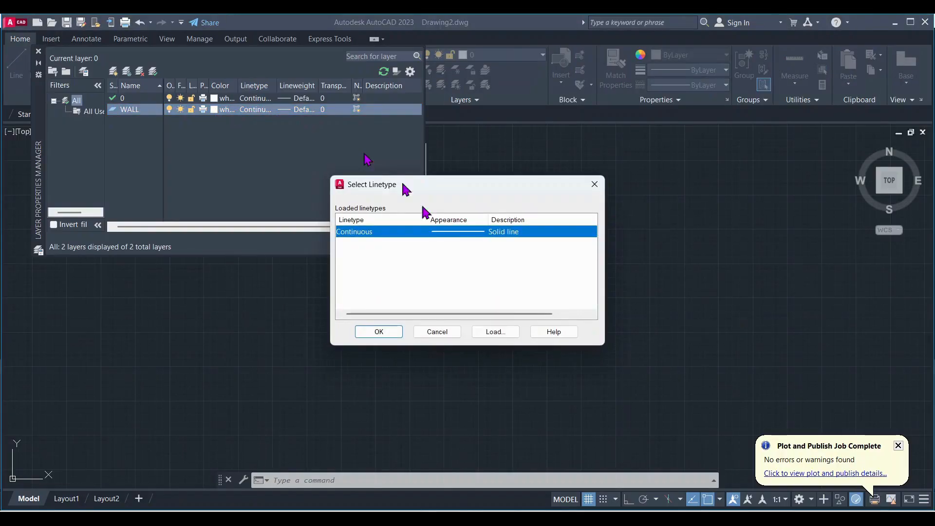
pyautogui.click(443, 334)
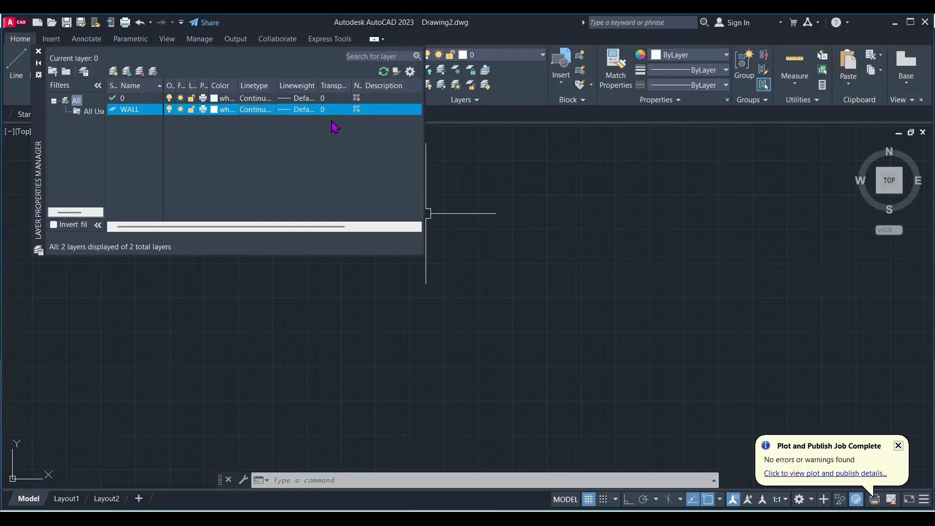
# Step: Create a new layer named WINDOW and set its color to red
pyautogui.click(113, 72)
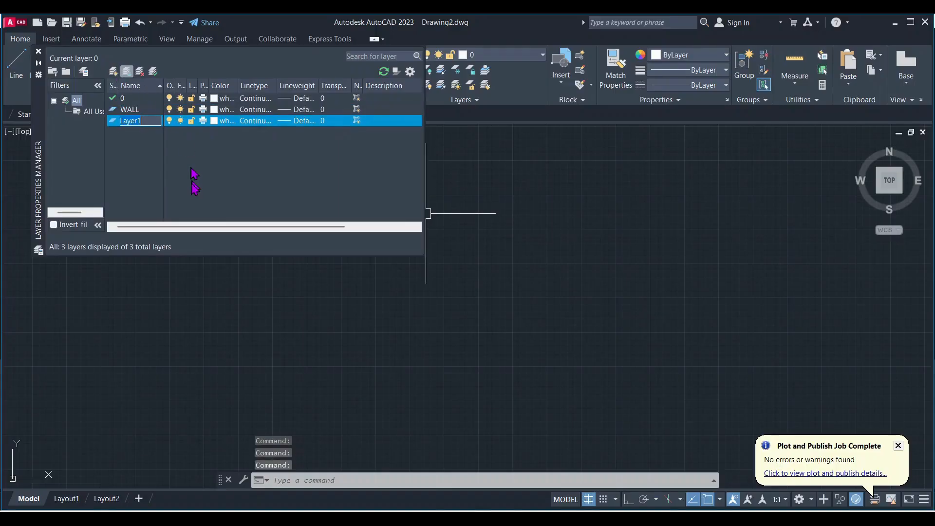
pyautogui.write('WINDOW')
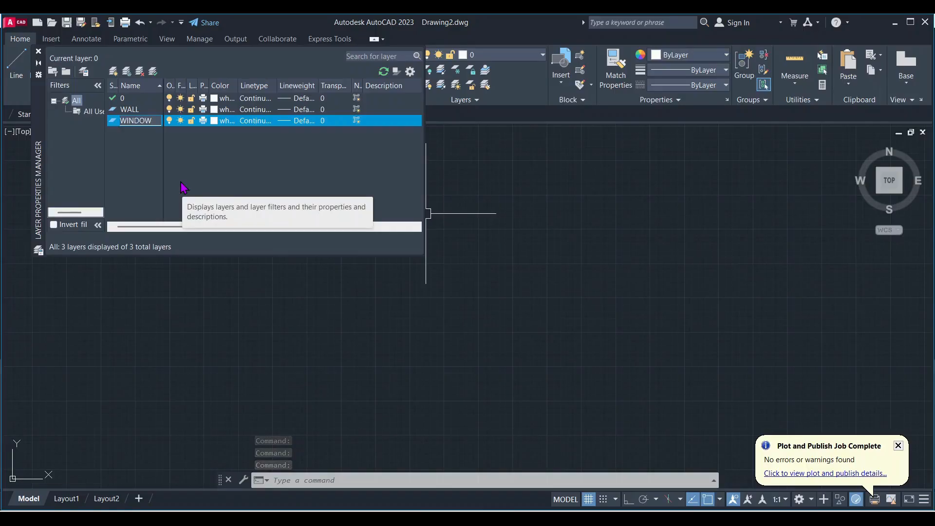
pyautogui.click(213, 121)
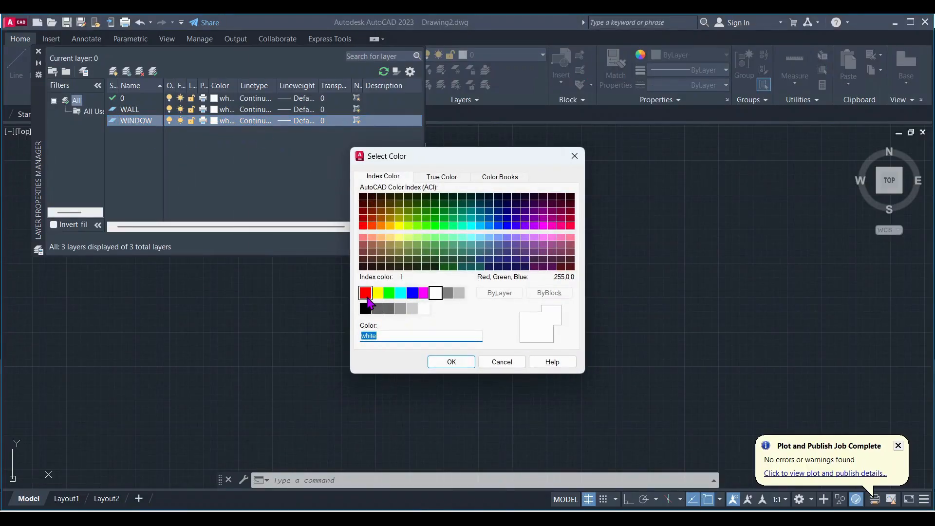
pyautogui.click(366, 294)
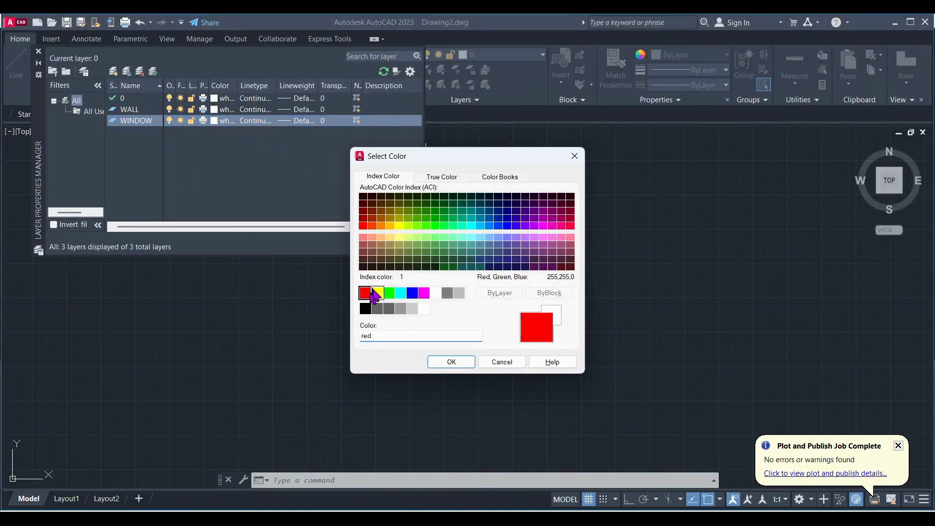
pyautogui.click(451, 362)
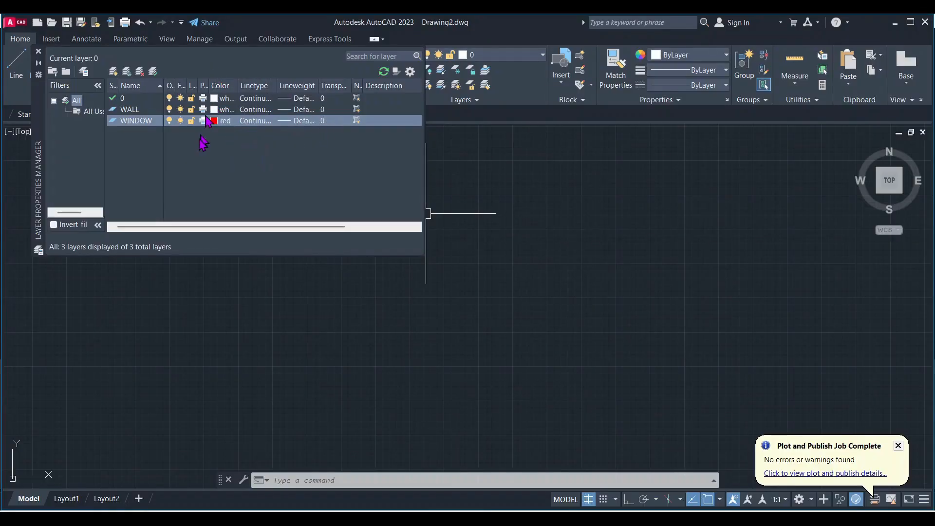
# Step: Create a new layer named DOOR and set its color to yellow
pyautogui.click(113, 71)
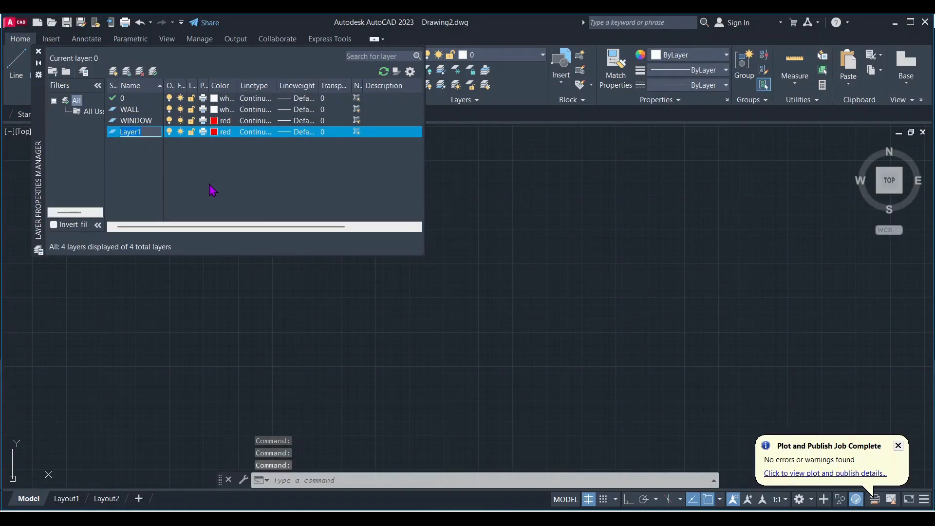
pyautogui.write('DOOR')
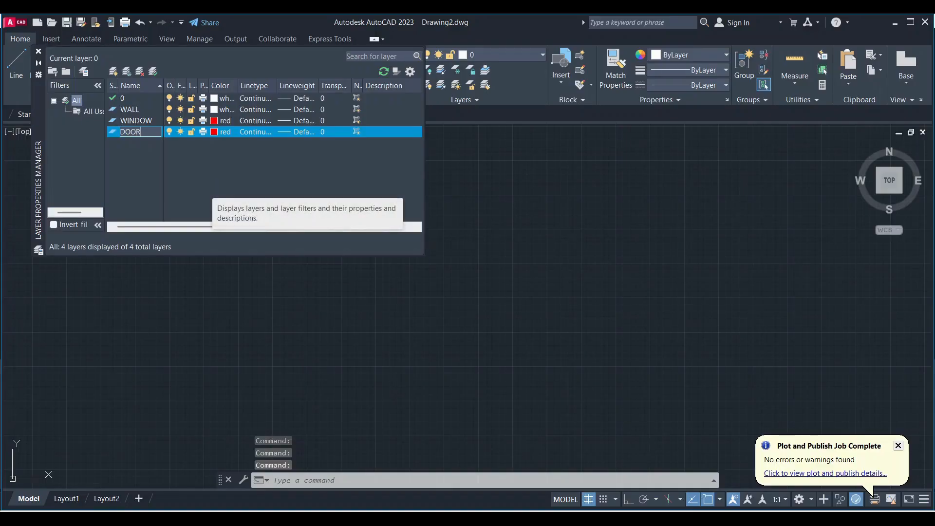
pyautogui.click(216, 132)
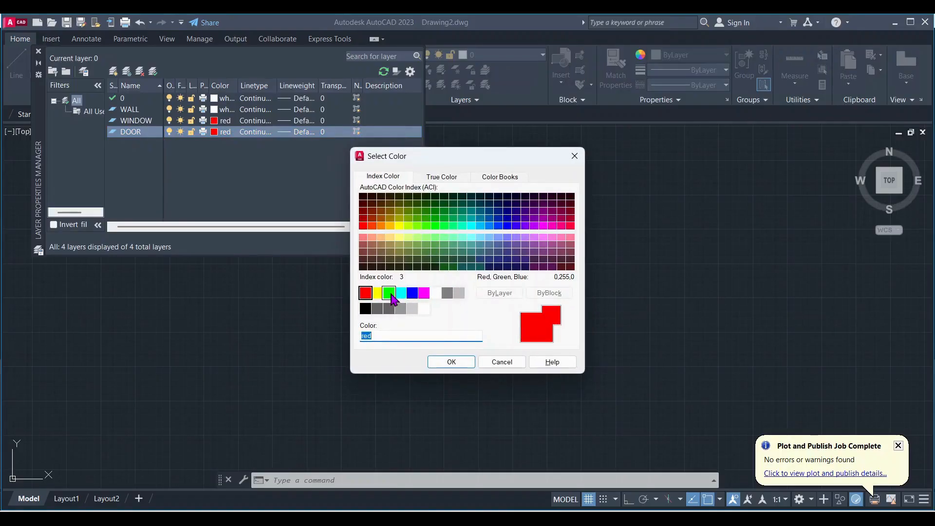
pyautogui.click(378, 292)
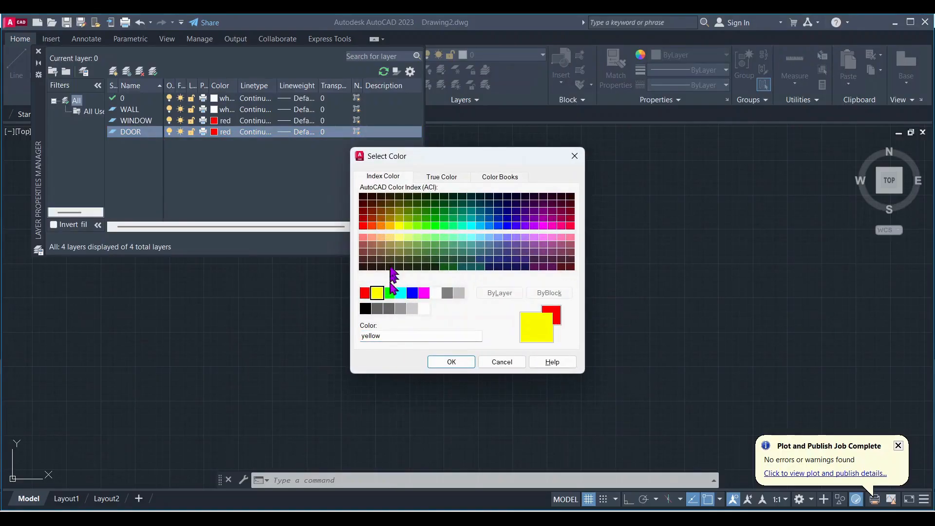
pyautogui.click(452, 362)
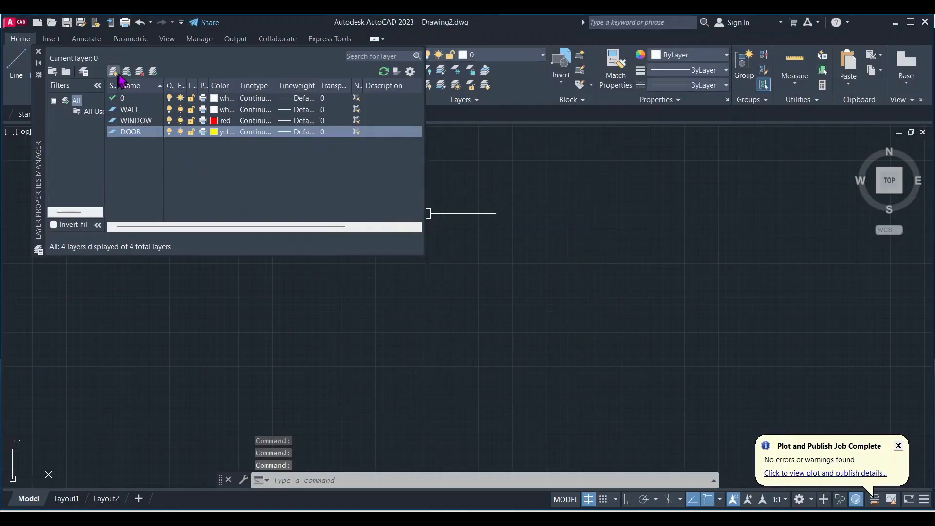
# Step: Create a new layer named CHAJJA and set its color to index color 44
pyautogui.click(113, 72)
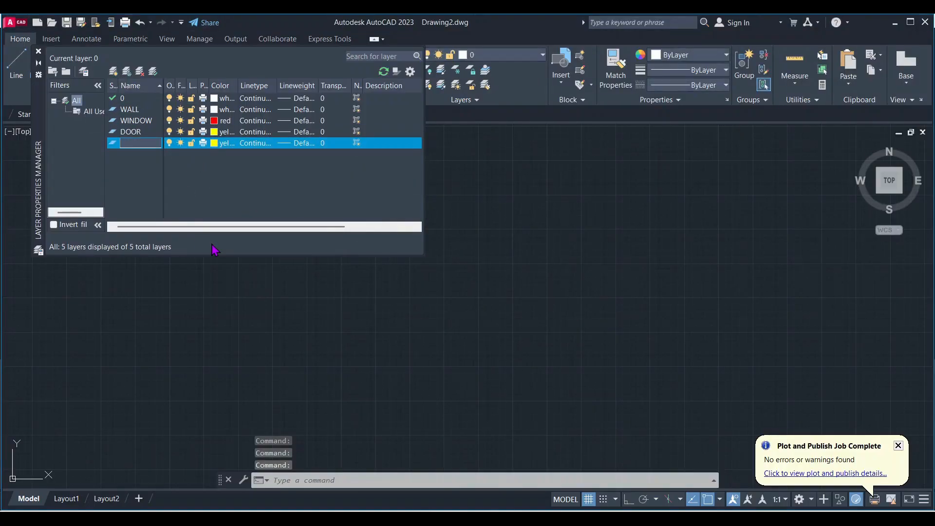
pyautogui.write('CHAJ')
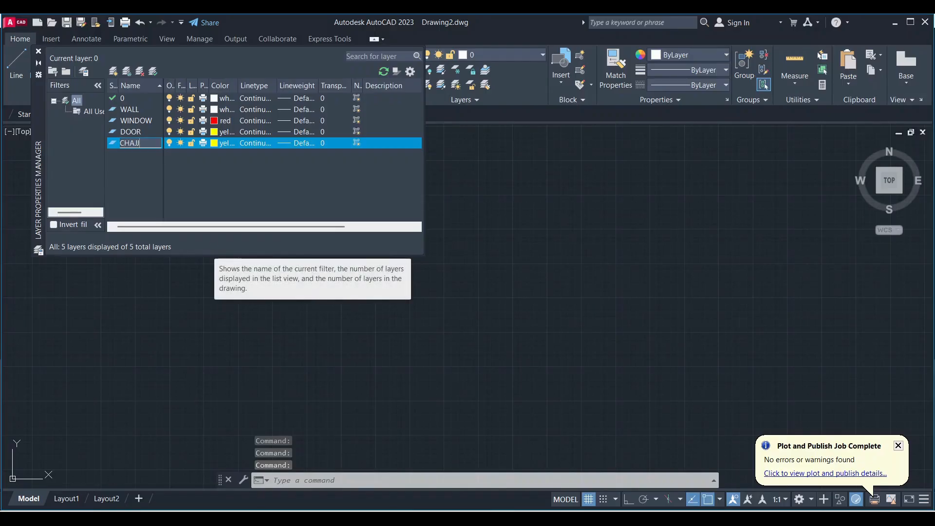
pyautogui.write('JA')
pyautogui.click(220, 142)
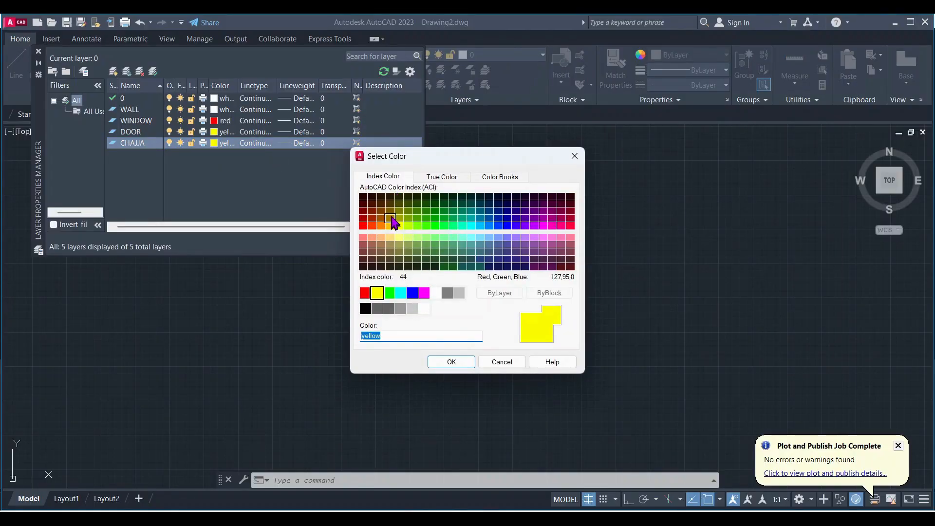
pyautogui.click(392, 219)
pyautogui.click(451, 361)
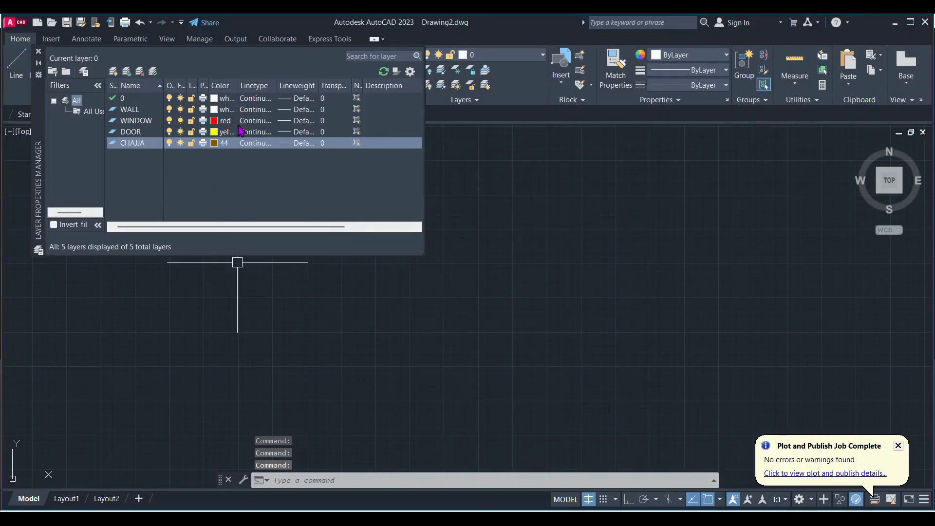
# Step: Open the list of loadable linetypes for the CHAJJA layer and browse the ones available in acadiso.lin
pyautogui.click(257, 143)
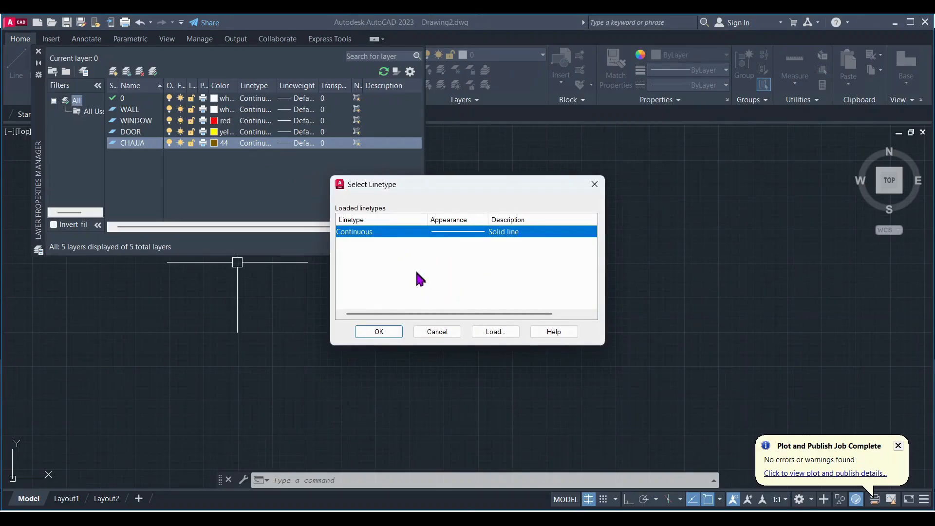
pyautogui.click(496, 332)
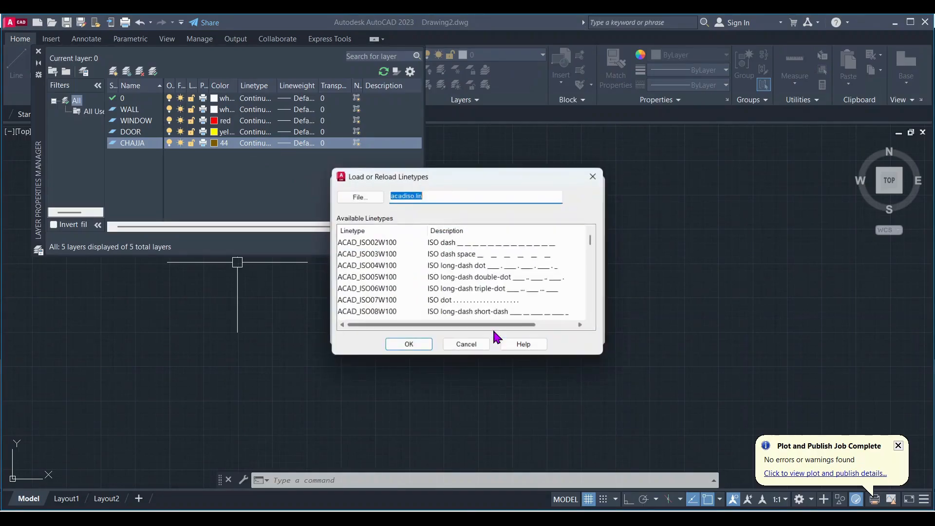
pyautogui.scroll(-3, 463, 253)
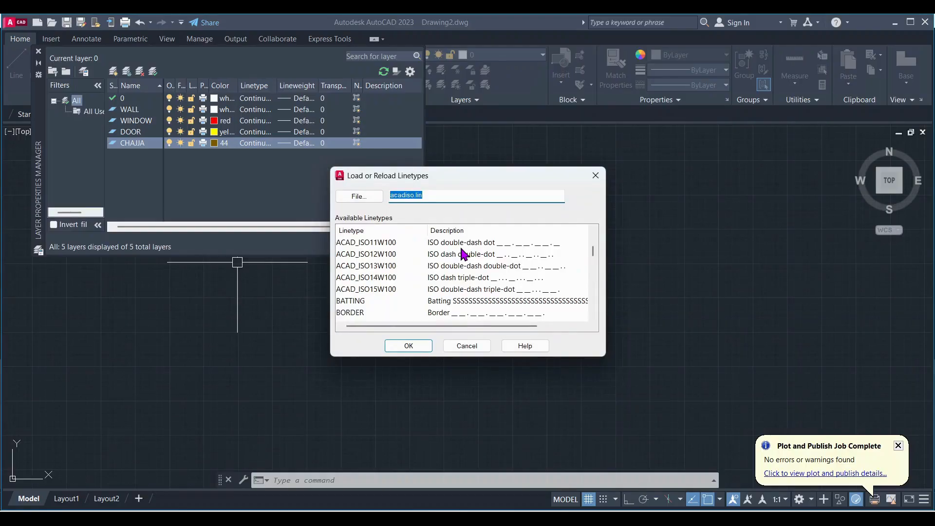
# Step: Load the DASHED linetype and assign it to the CHAJJA layer
pyautogui.scroll(-2, 463, 253)
pyautogui.scroll(-1, 456, 262)
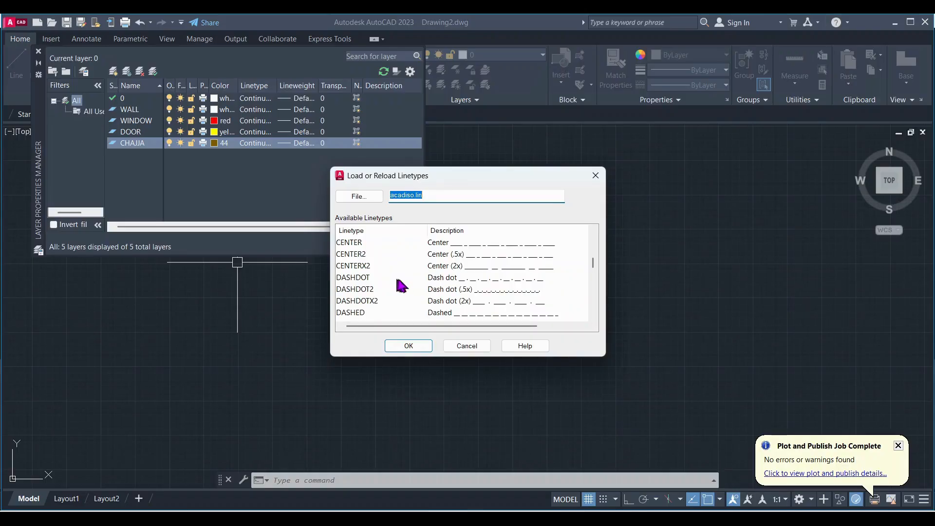
pyautogui.scroll(-1, 509, 291)
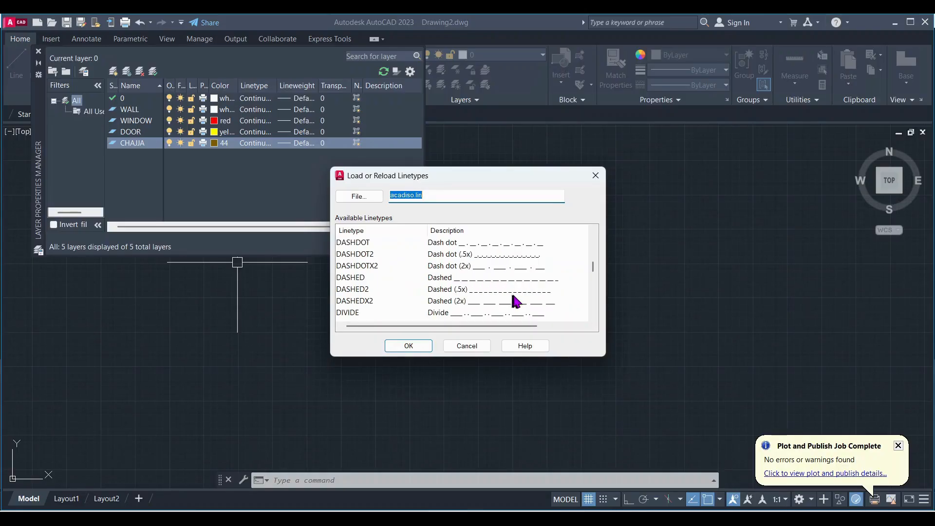
pyautogui.click(486, 281)
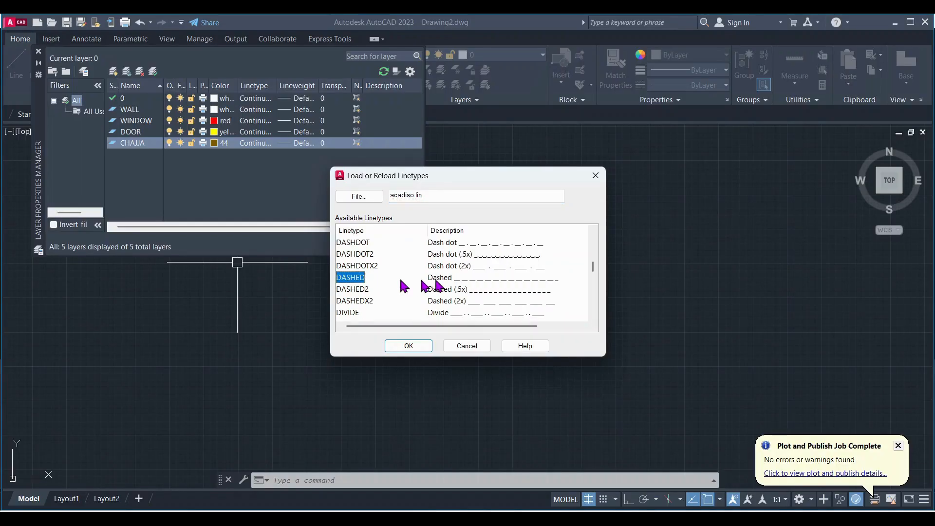
pyautogui.click(408, 346)
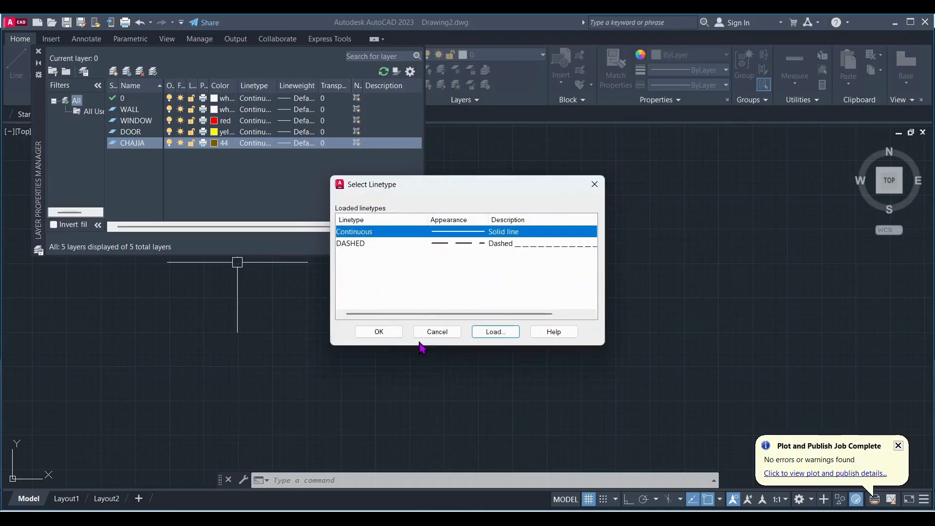
pyautogui.click(454, 243)
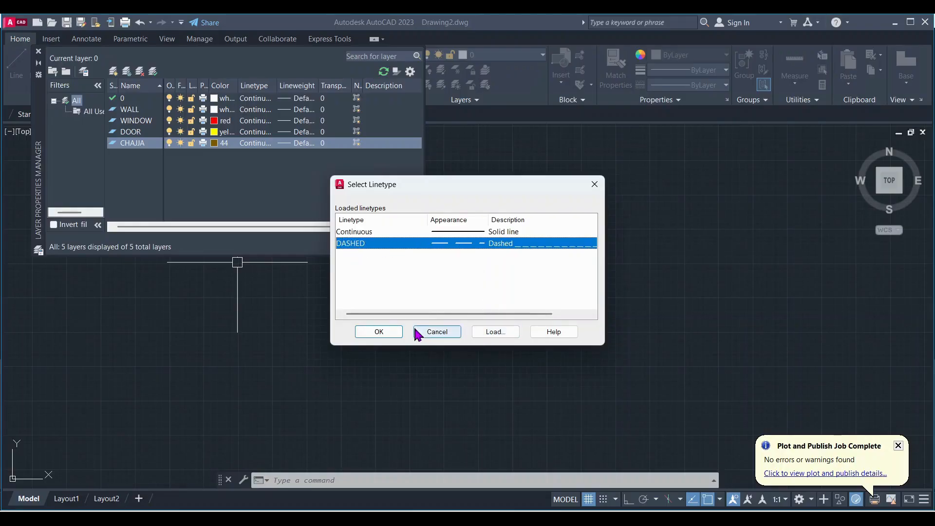
pyautogui.click(380, 332)
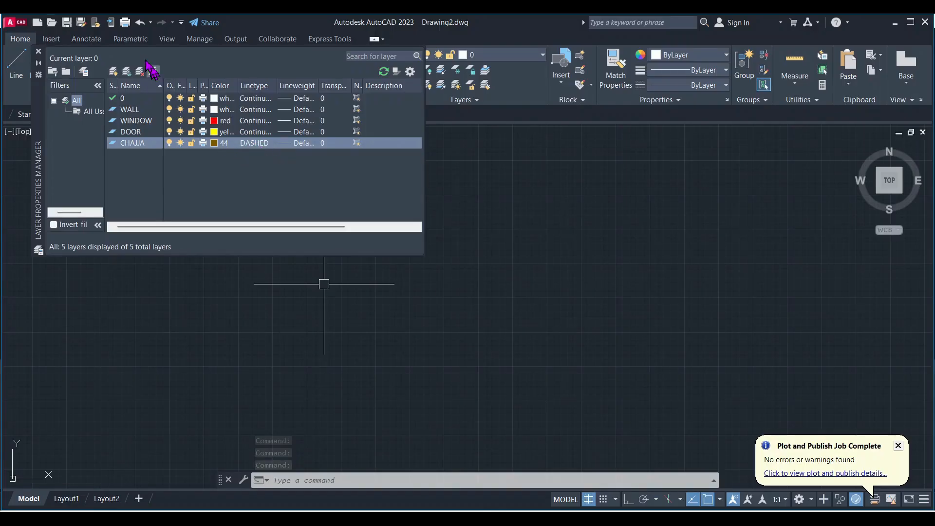
# Step: Add a new layer named HATCH and set its color to 251
pyautogui.click(114, 71)
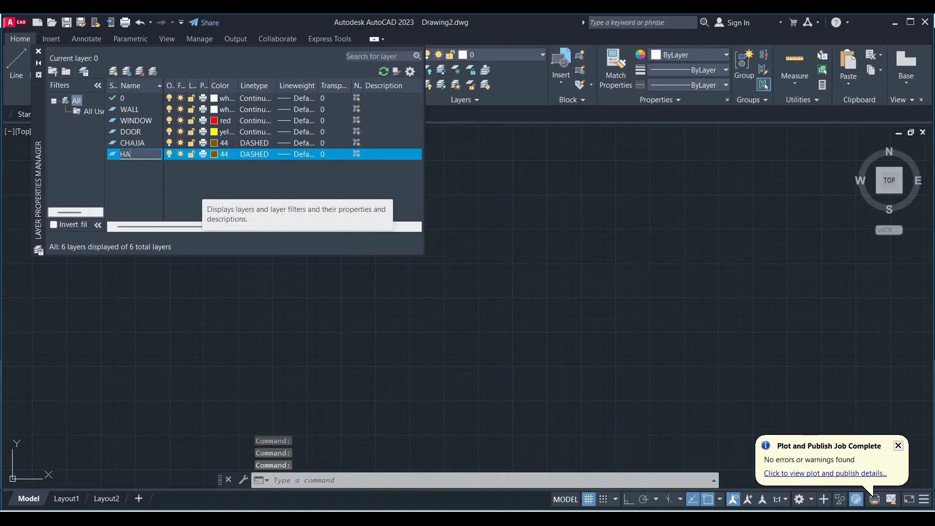
pyautogui.click(214, 155)
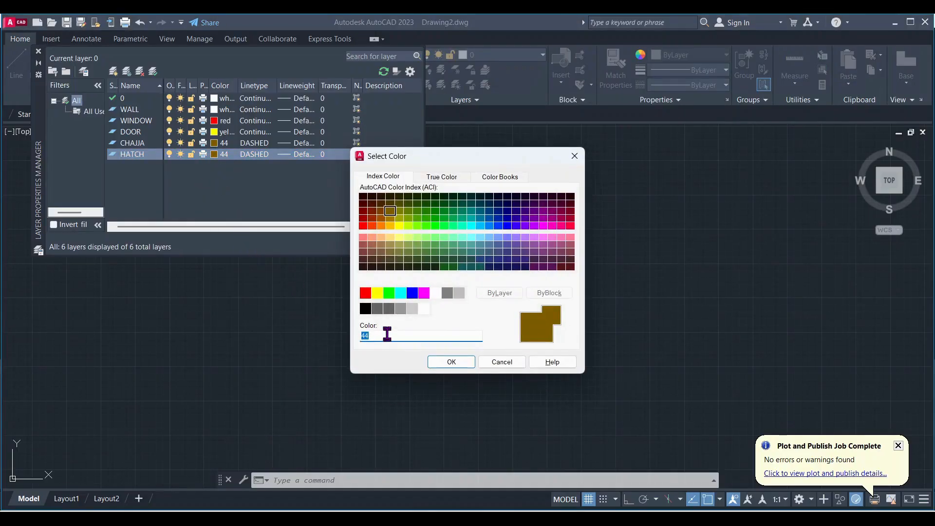
pyautogui.click(377, 311)
pyautogui.click(448, 361)
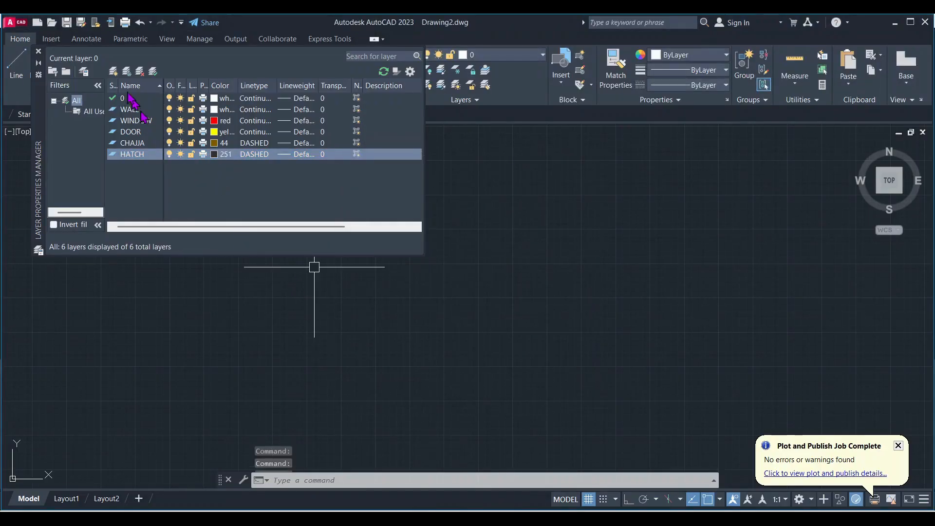
# Step: Add a new layer named TEXT and set its color to magenta
pyautogui.click(113, 71)
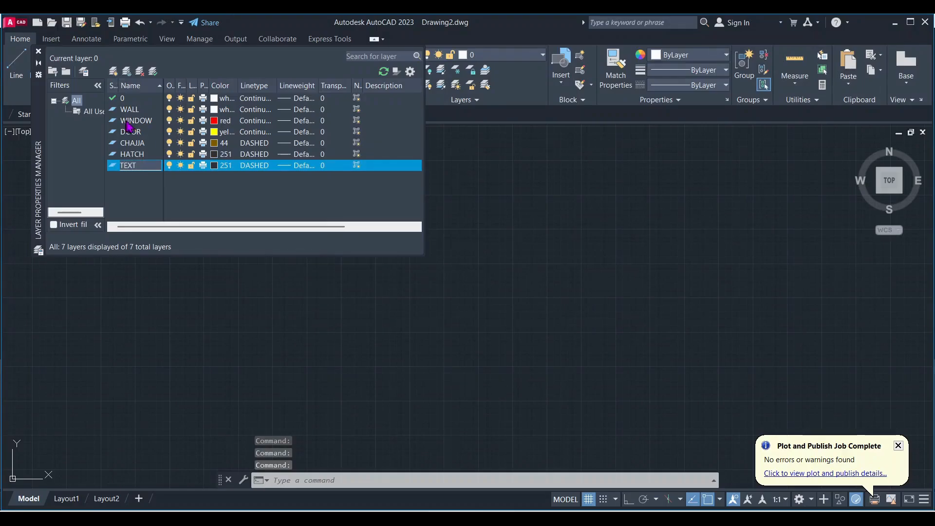
pyautogui.click(215, 165)
pyautogui.click(423, 292)
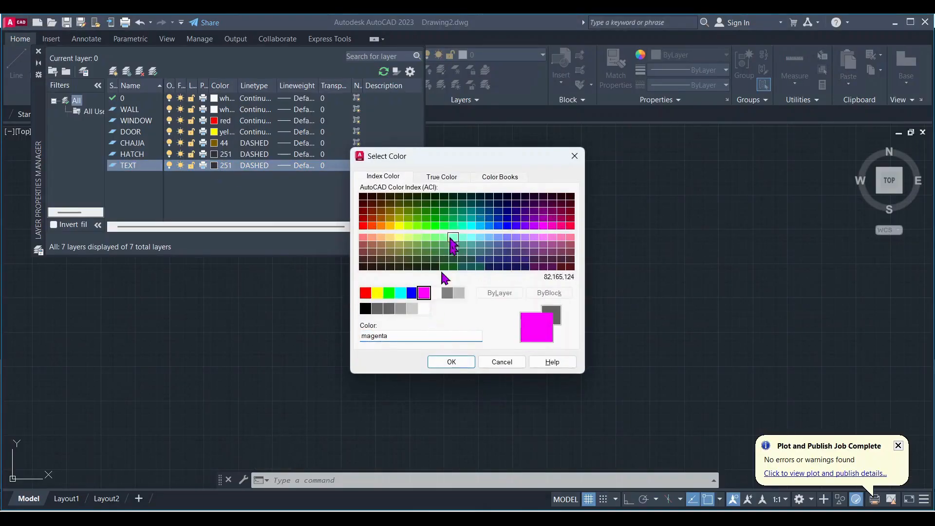
pyautogui.click(451, 361)
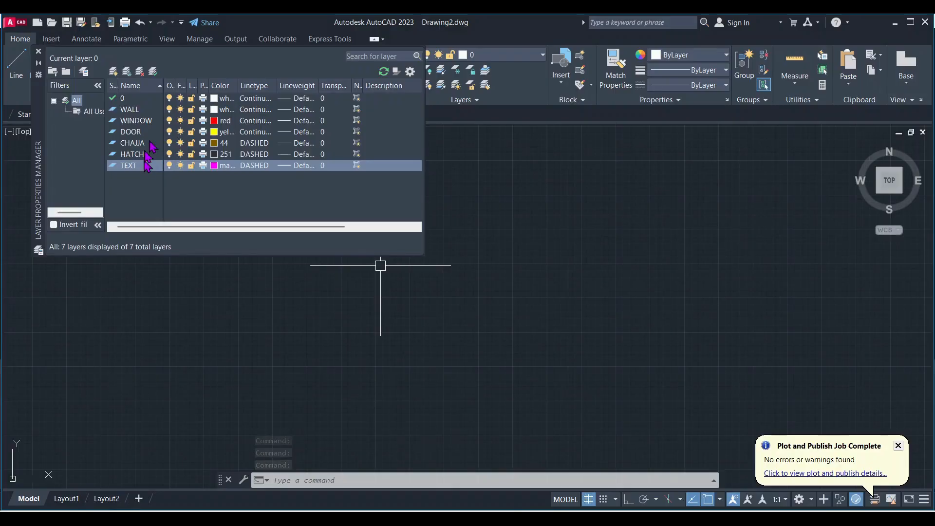
# Step: Add a new layer named DIMENSION and set its color to white
pyautogui.click(113, 72)
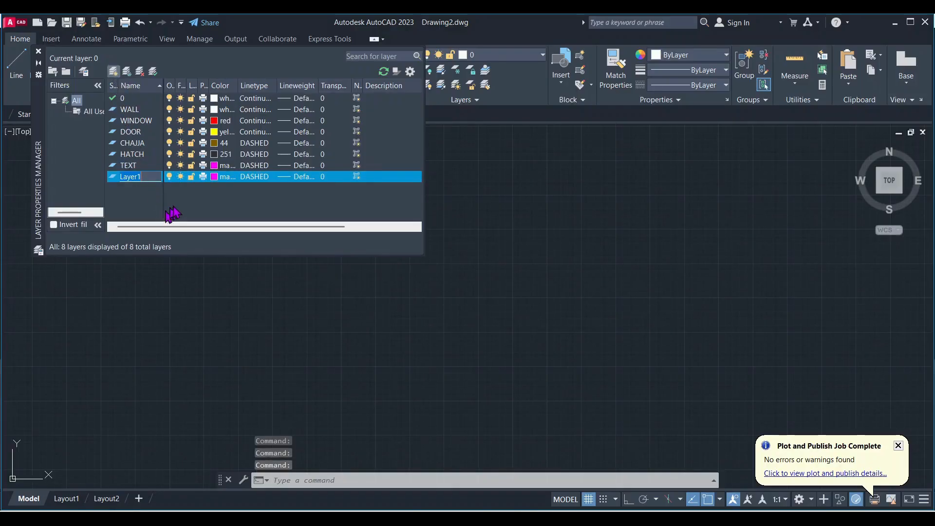
pyautogui.write('DIMENSION')
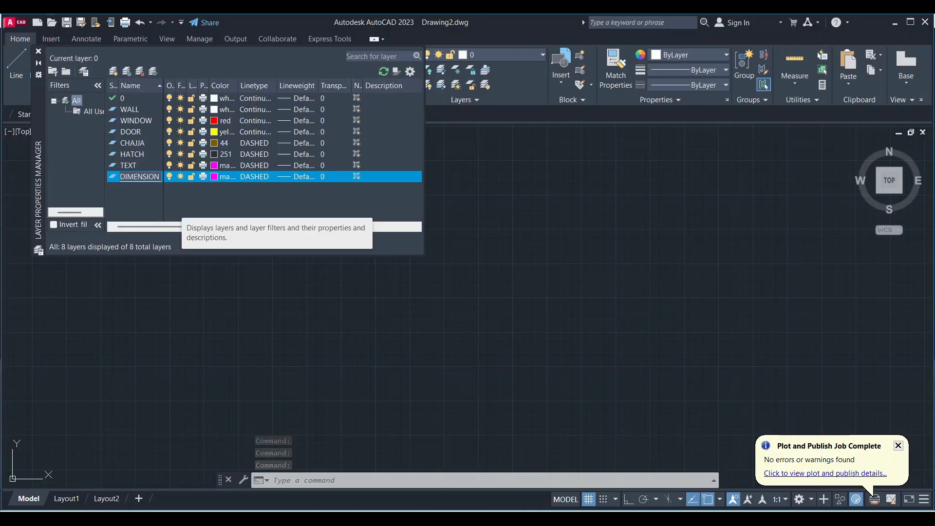
pyautogui.click(214, 177)
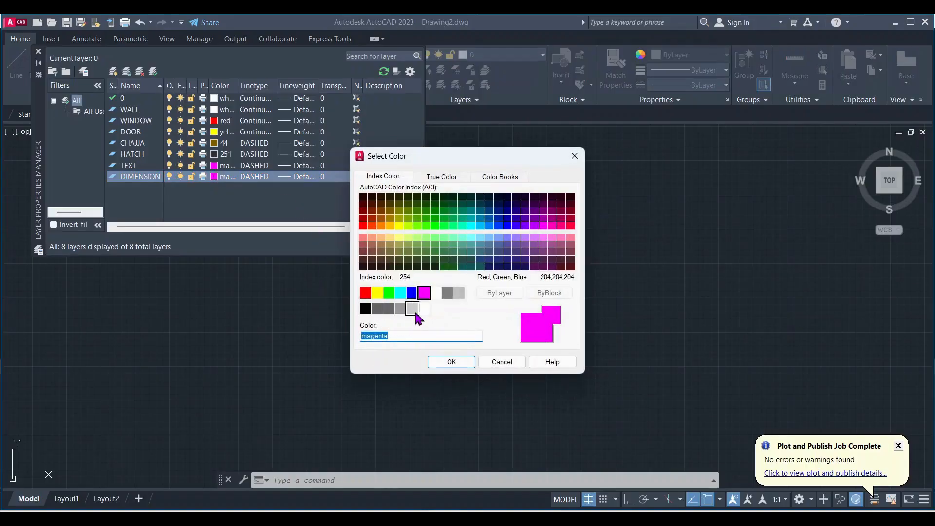
pyautogui.click(434, 293)
pyautogui.click(452, 361)
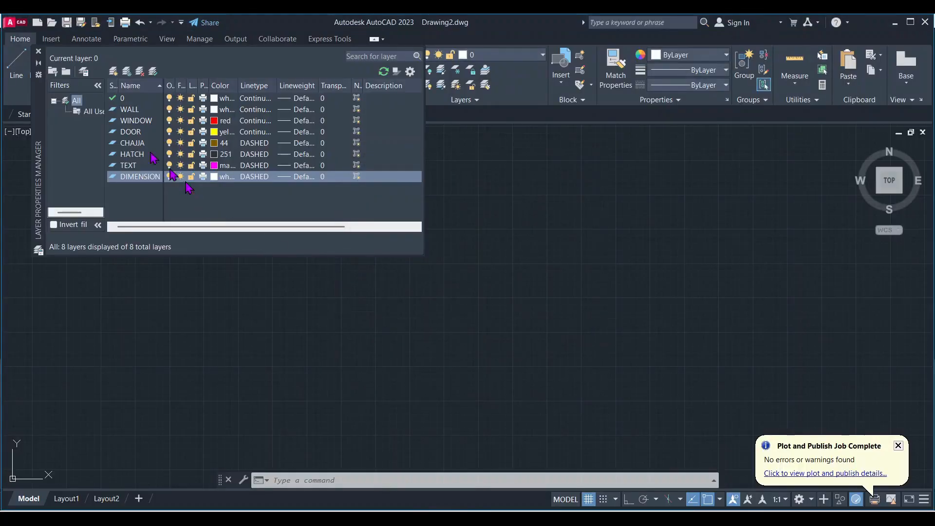
# Step: Close the layer manager and make WALL the current layer
pyautogui.click(39, 51)
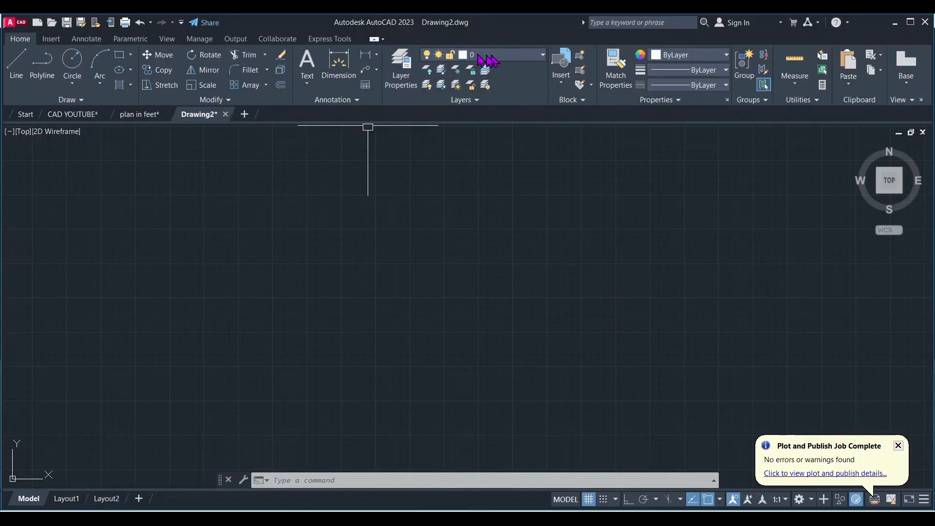
pyautogui.click(509, 55)
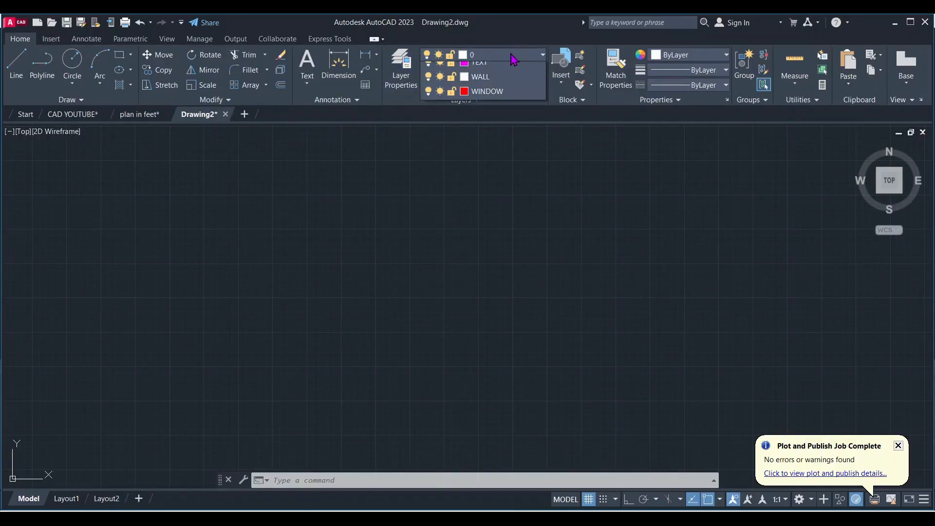
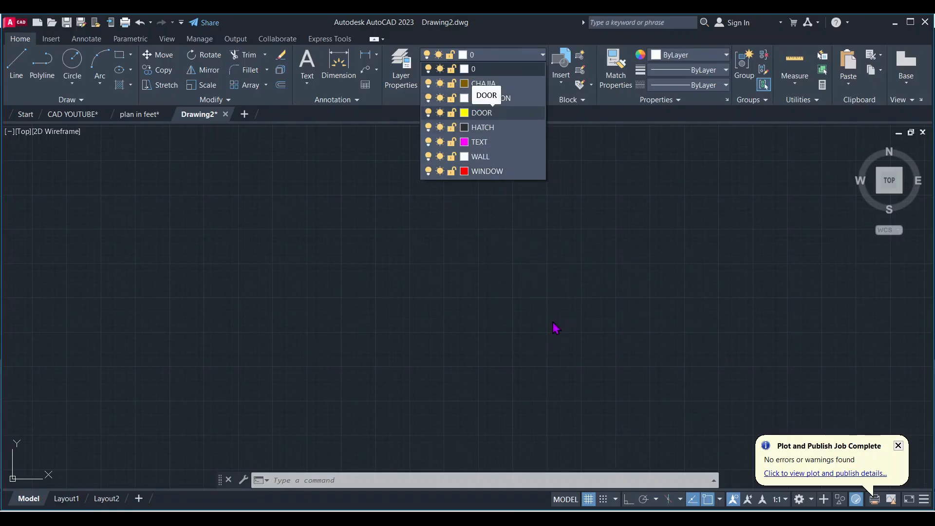
pyautogui.click(481, 157)
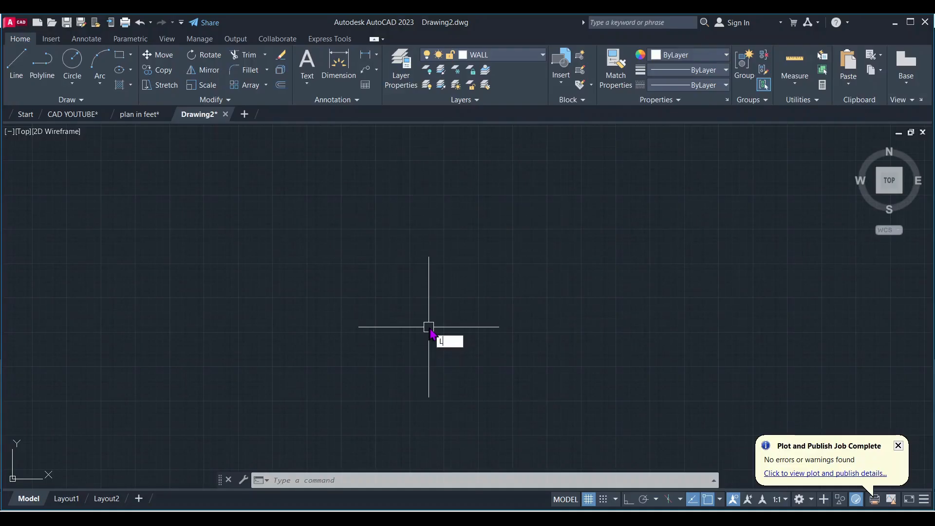
# Step: Draw a slanted trial line in the empty drawing area and turn Ortho mode on
pyautogui.press('Return')
pyautogui.click(376, 234)
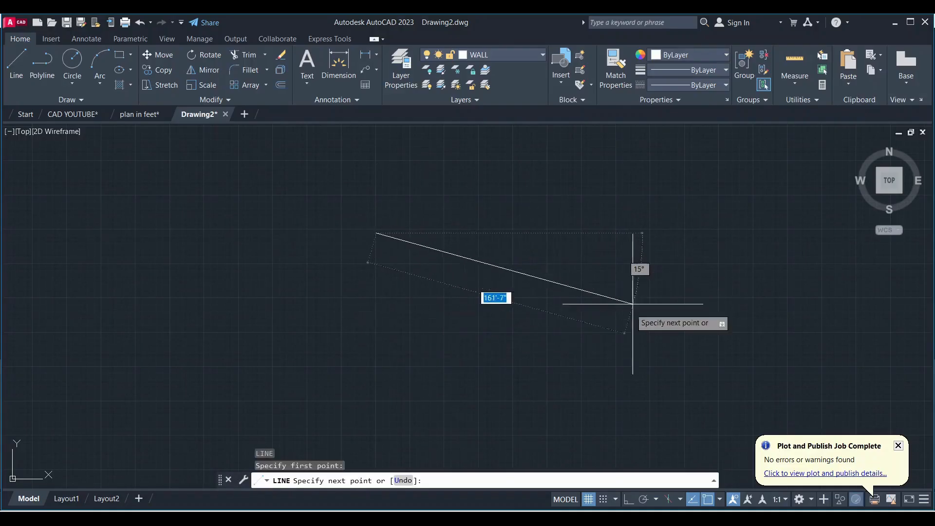
pyautogui.click(597, 338)
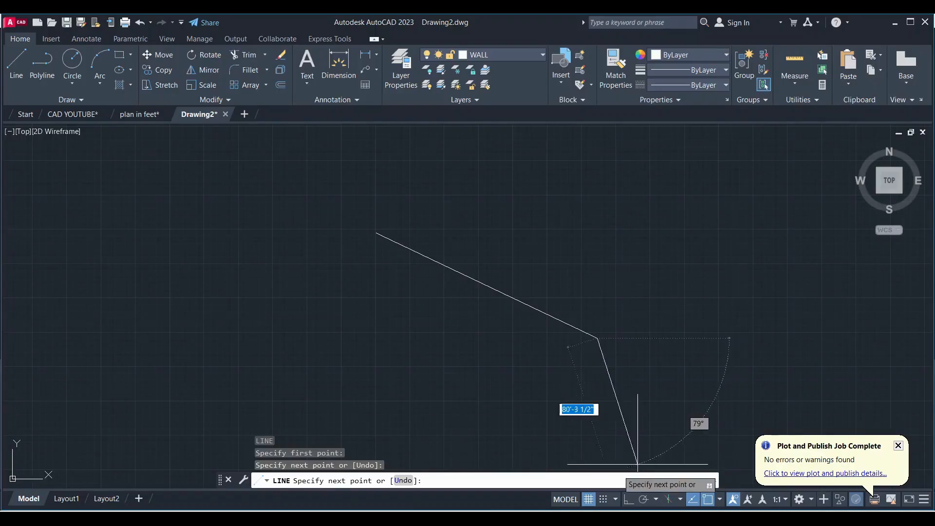
pyautogui.click(628, 500)
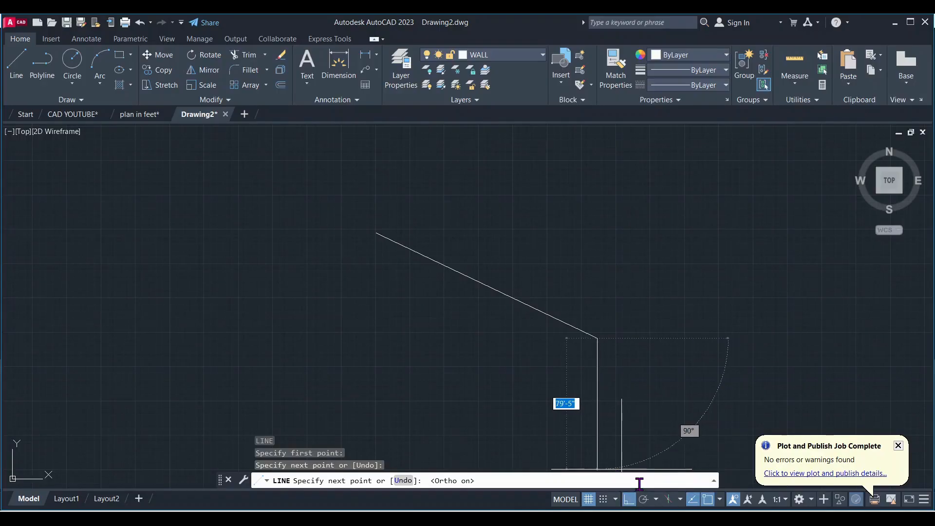
pyautogui.press('Escape')
# Step: Erase the slanted trial line
pyautogui.click(637, 357)
pyautogui.click(394, 200)
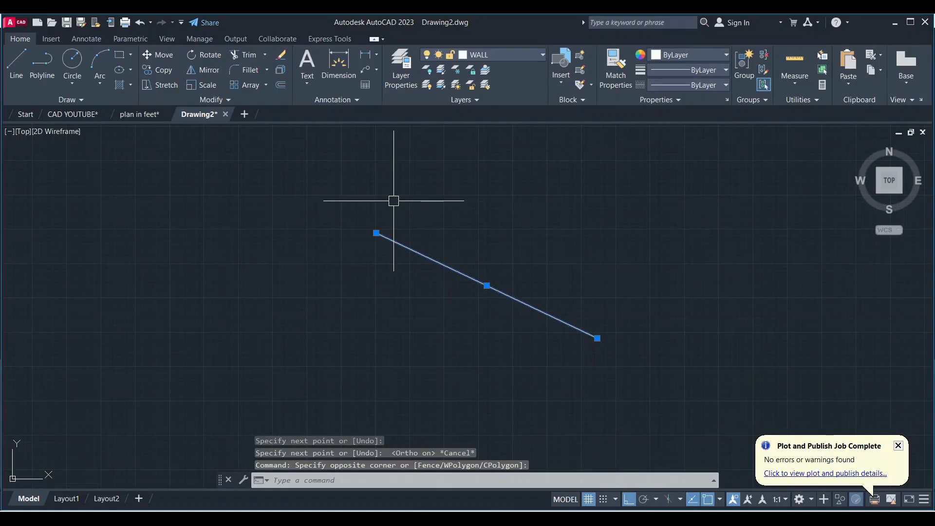
pyautogui.press('Delete')
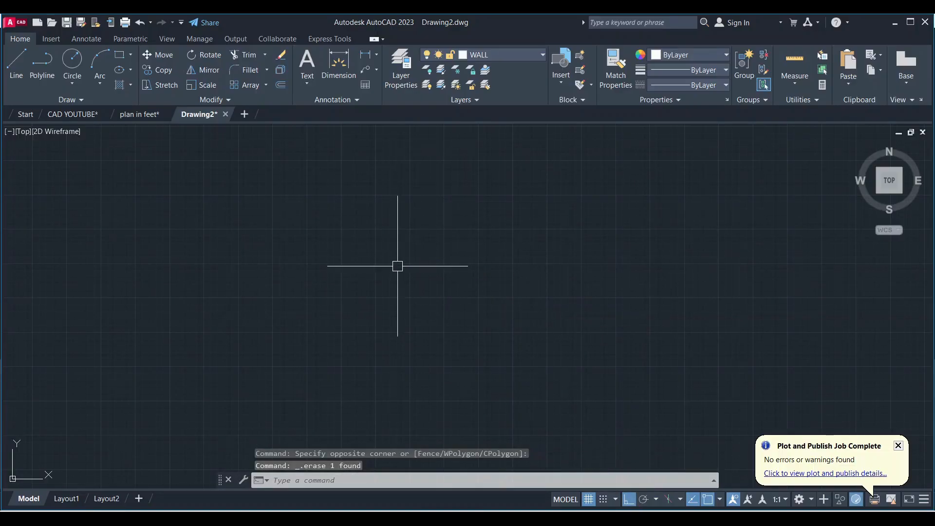
# Step: Draw a closed square room outline with 10' sides using the Line command
pyautogui.write('l')
pyautogui.press('Return')
pyautogui.click(302, 235)
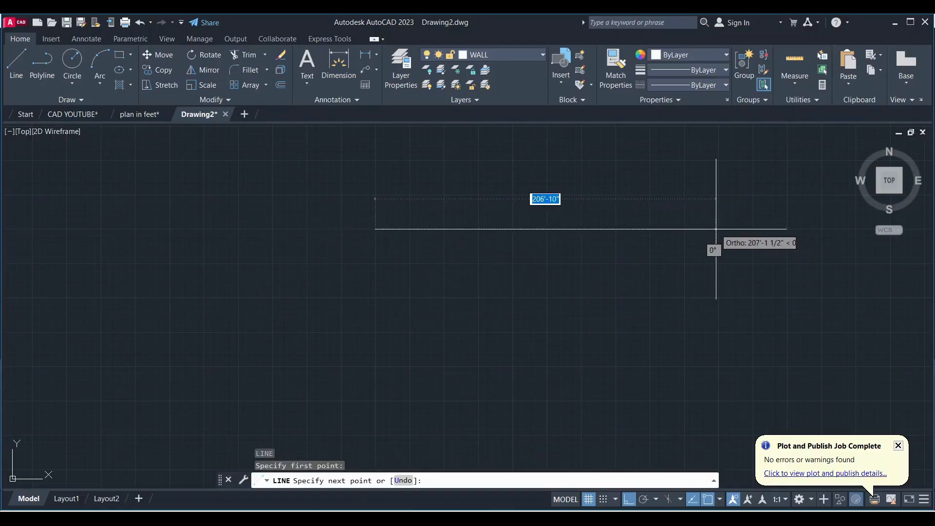
pyautogui.write('10')
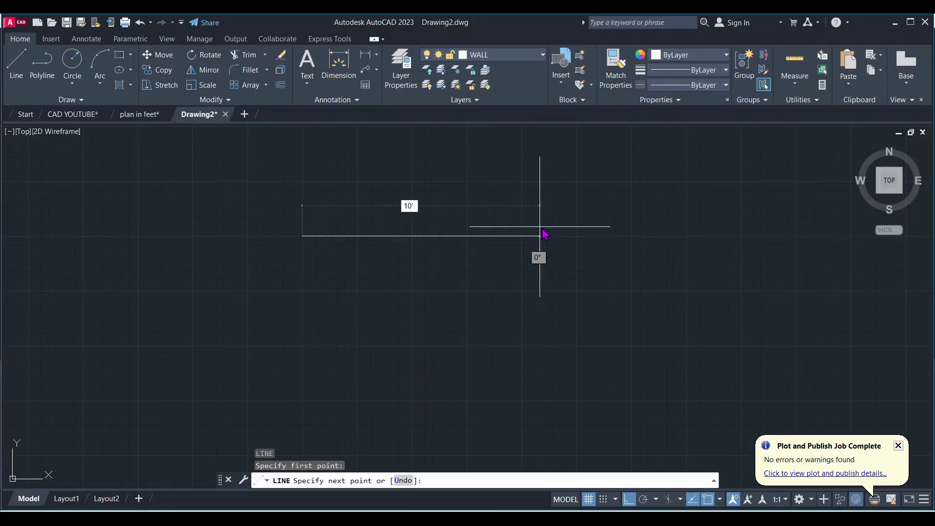
pyautogui.press('Return')
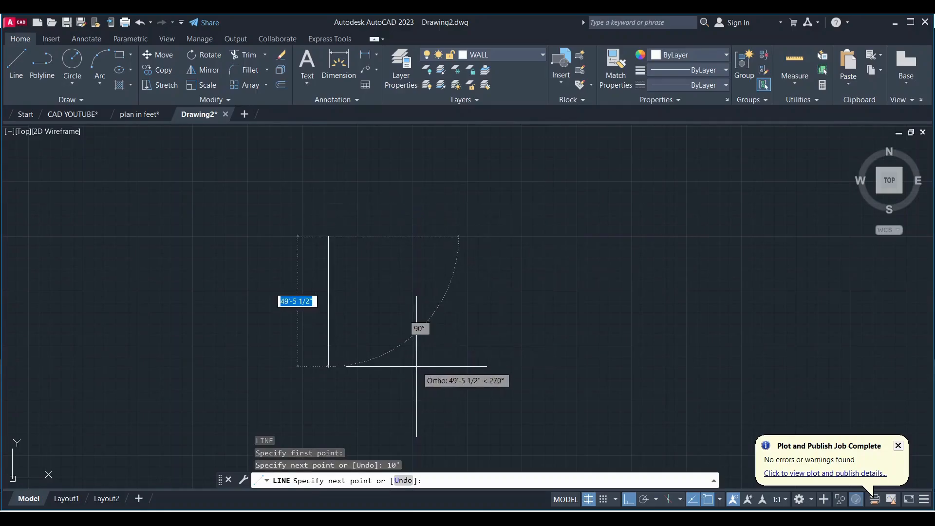
pyautogui.write('1')
pyautogui.press('Return')
pyautogui.scroll(6, 276, 263)
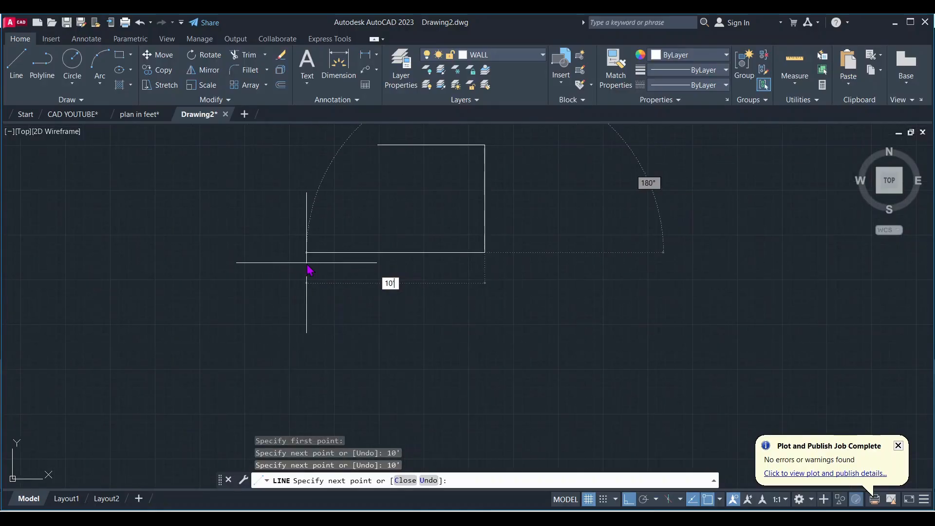
pyautogui.press('Return')
pyautogui.click(377, 145)
pyautogui.press('Escape')
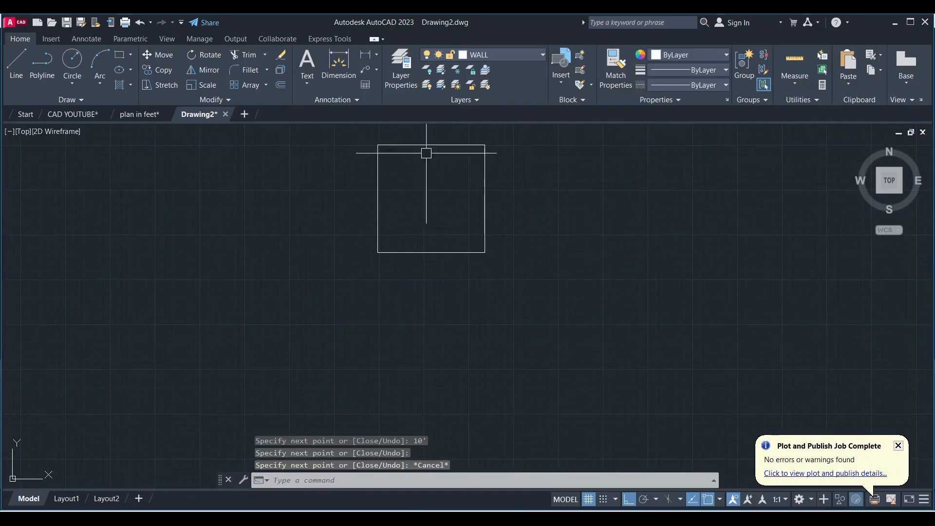
# Step: Offset the four sides of the room outline outward by 9 inches
pyautogui.moveTo(430, 167); pyautogui.dragTo(411, 222, button='middle')
pyautogui.scroll(2, 403, 240)
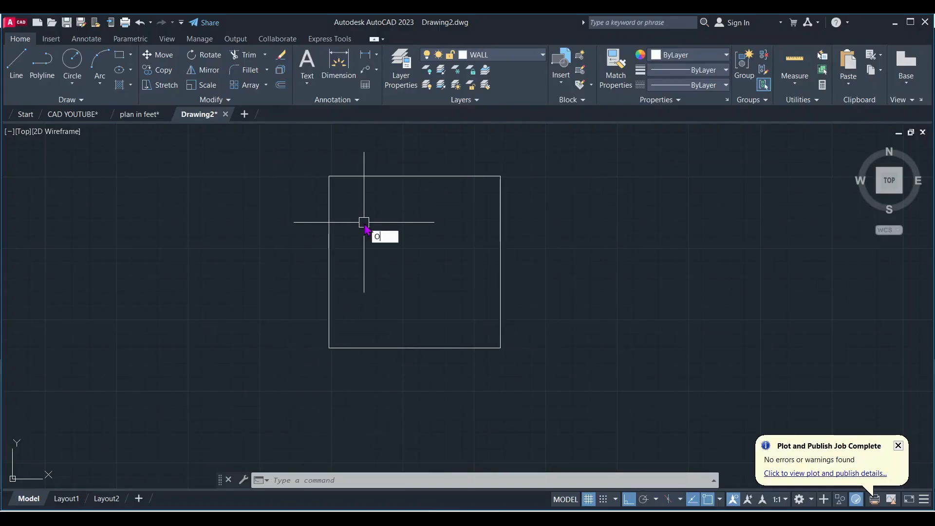
pyautogui.press('Return')
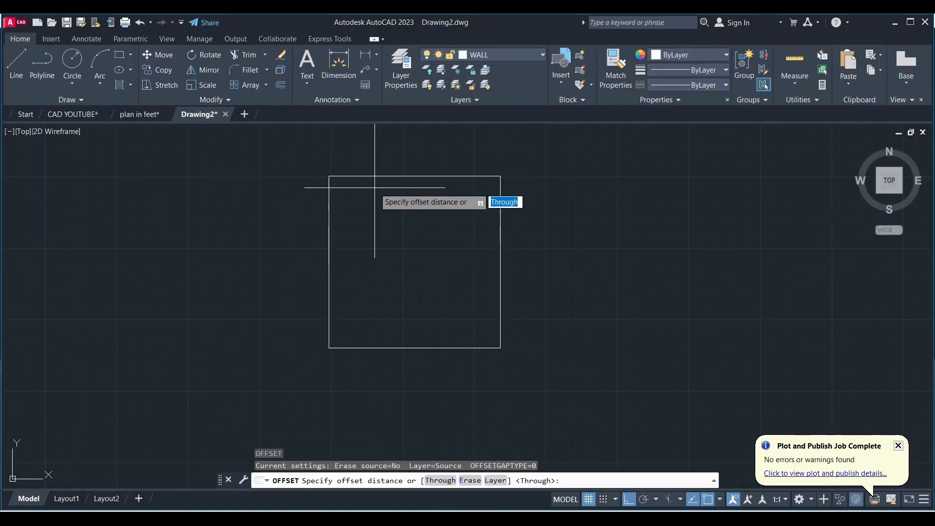
pyautogui.write('9')
pyautogui.press('Return')
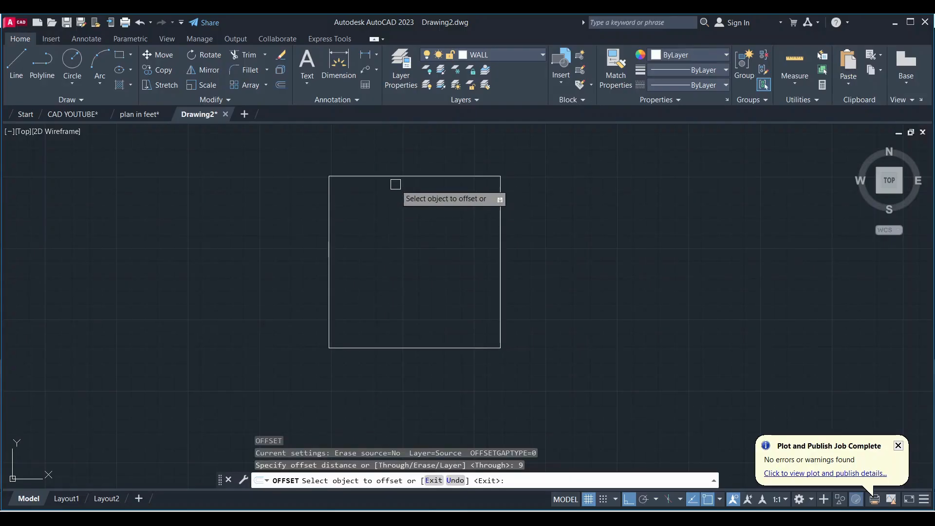
pyautogui.click(398, 176)
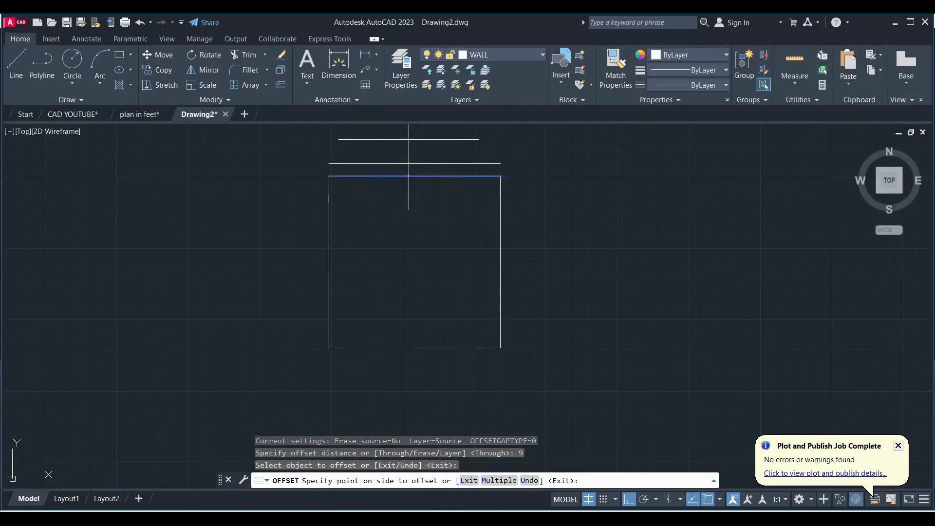
pyautogui.click(406, 162)
pyautogui.click(329, 230)
pyautogui.click(239, 216)
pyautogui.click(501, 235)
pyautogui.click(553, 229)
pyautogui.click(462, 348)
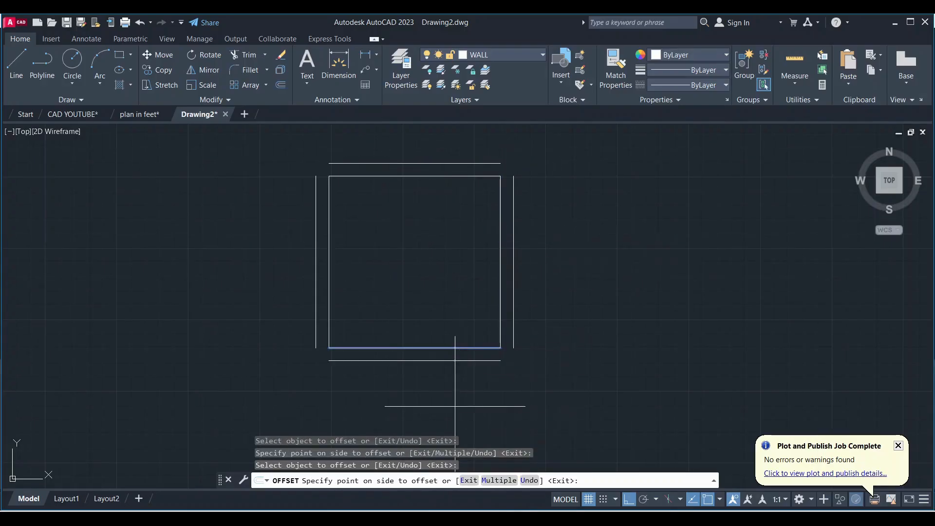
pyautogui.click(467, 389)
pyautogui.press('Escape')
pyautogui.scroll(4, 342, 162)
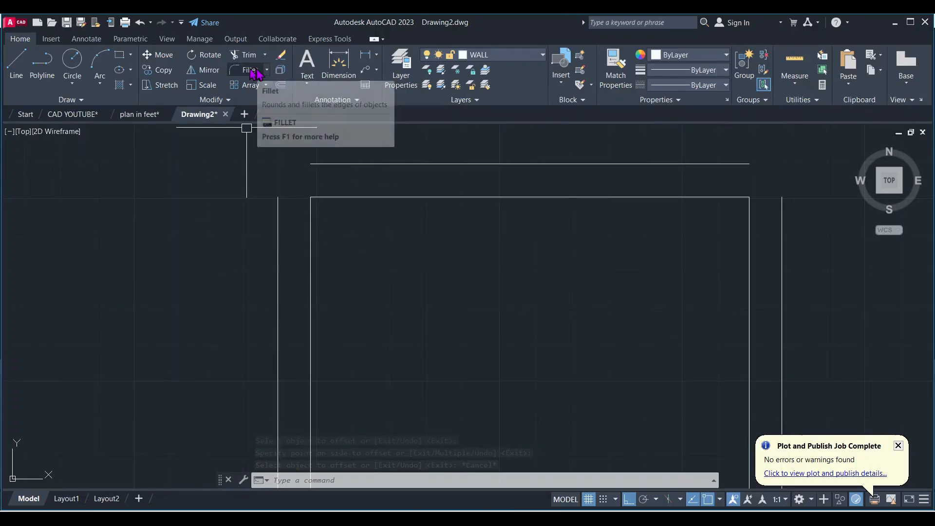
pyautogui.scroll(-2, 313, 205)
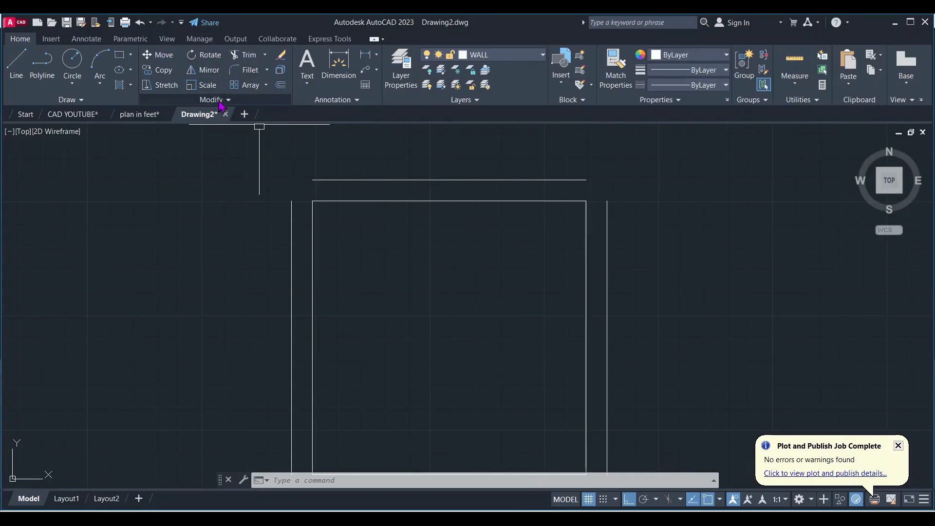
pyautogui.scroll(-2, 318, 200)
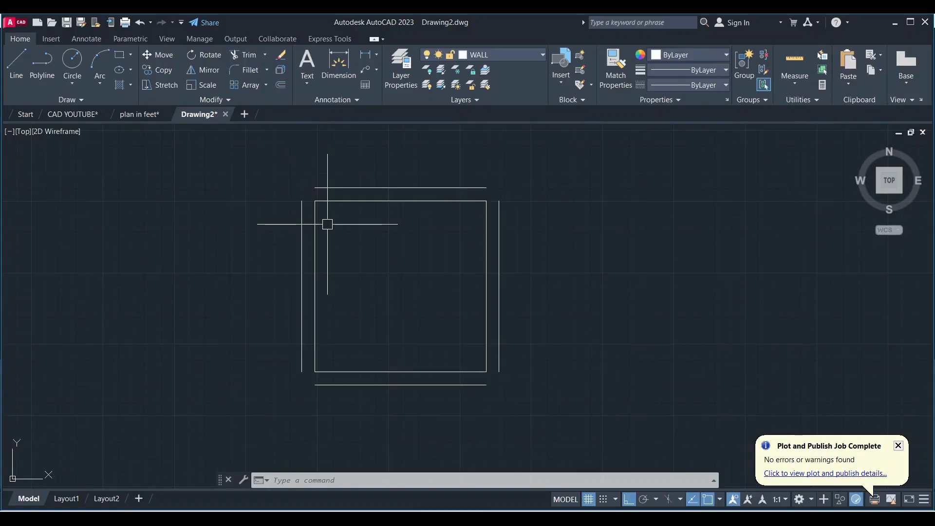
pyautogui.press('Return')
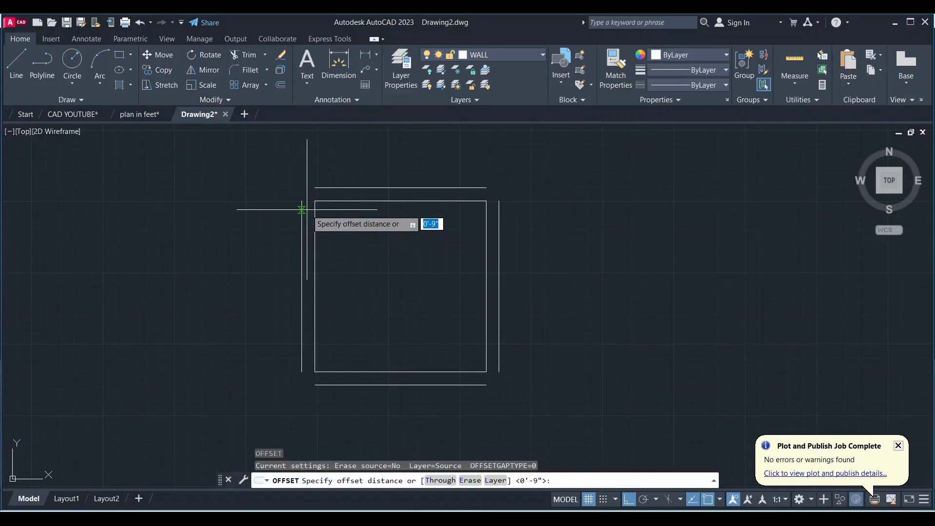
pyautogui.press('Escape')
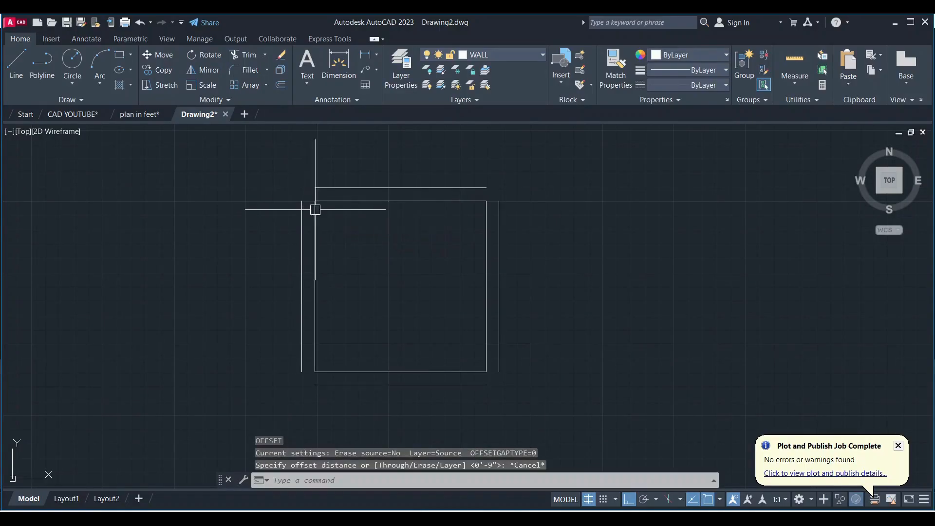
# Step: Join the offset lines at the two upper outer wall corners with Fillet
pyautogui.click(249, 71)
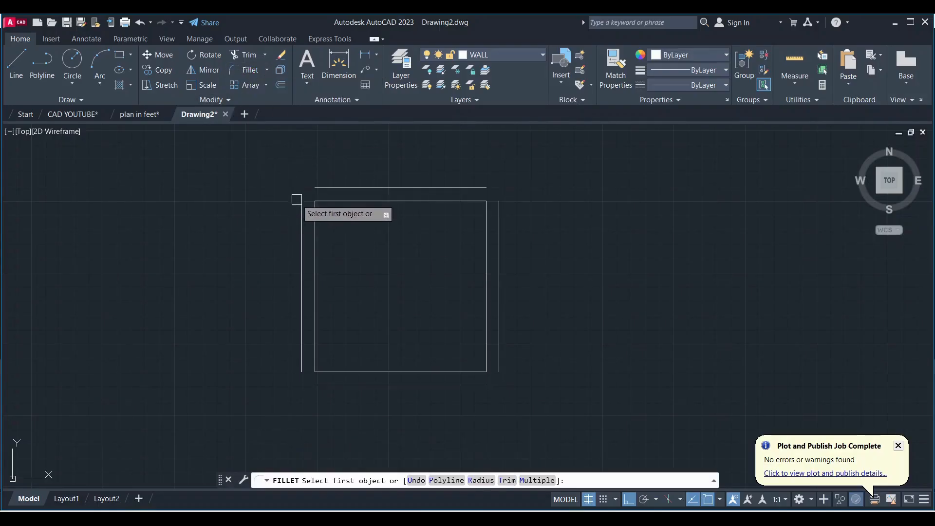
pyautogui.click(302, 213)
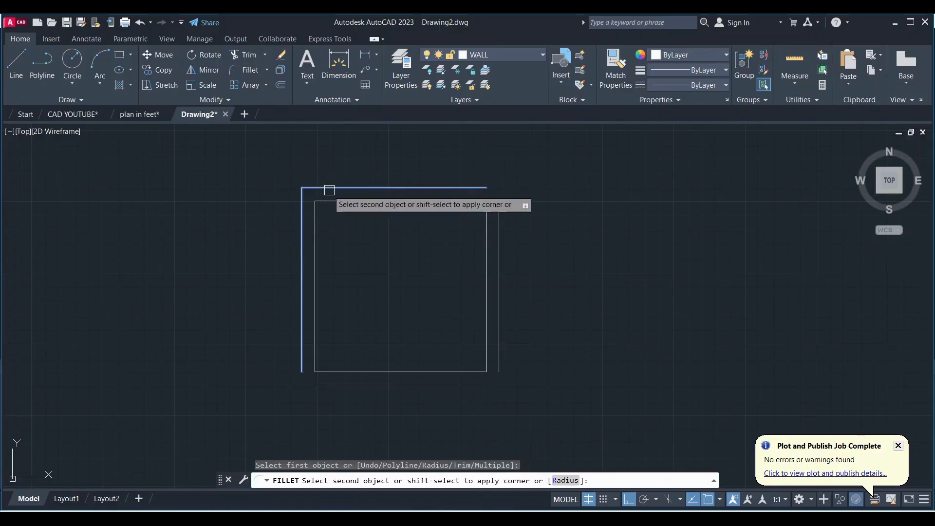
pyautogui.click(342, 188)
pyautogui.scroll(2, 500, 208)
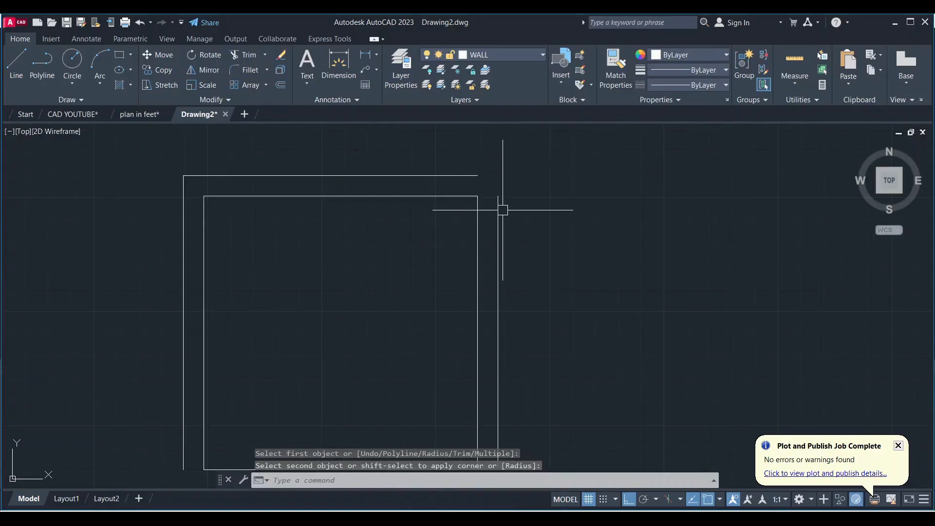
pyautogui.press('space')
pyautogui.click(498, 229)
pyautogui.click(468, 175)
# Step: Close the two lower outer wall corners with Fillet, completing the outer wall outline
pyautogui.scroll(-4, 486, 165)
pyautogui.scroll(3, 489, 290)
pyautogui.press('space')
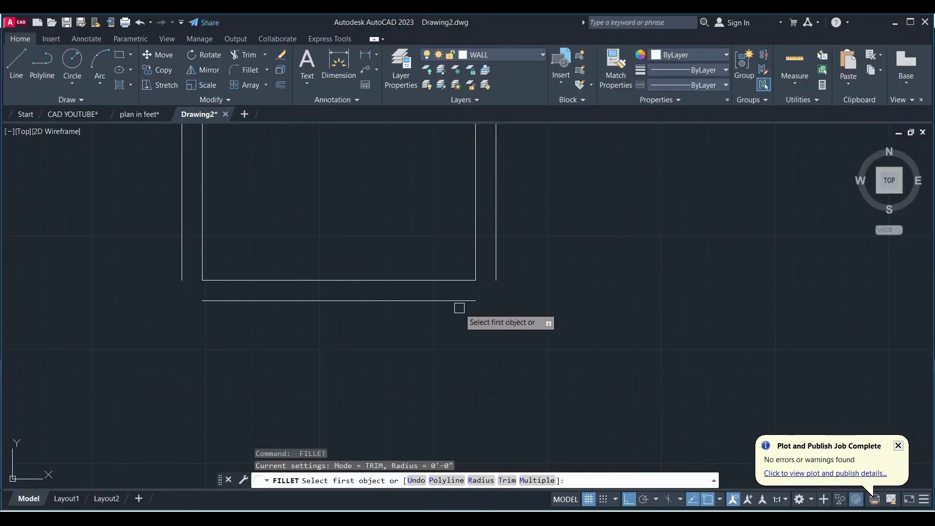
pyautogui.click(450, 300)
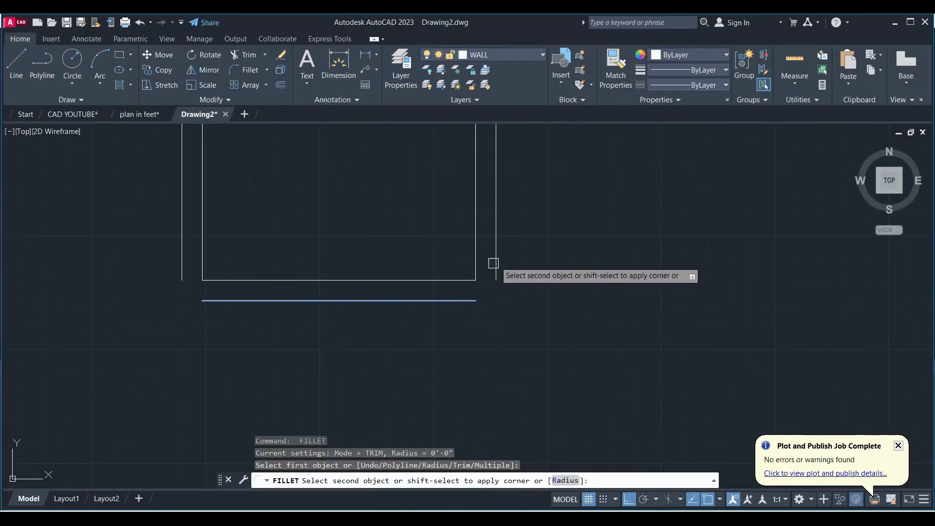
pyautogui.click(495, 246)
pyautogui.press('Return')
pyautogui.click(214, 299)
pyautogui.click(182, 234)
pyautogui.scroll(-4, 428, 330)
pyautogui.scroll(2, 382, 232)
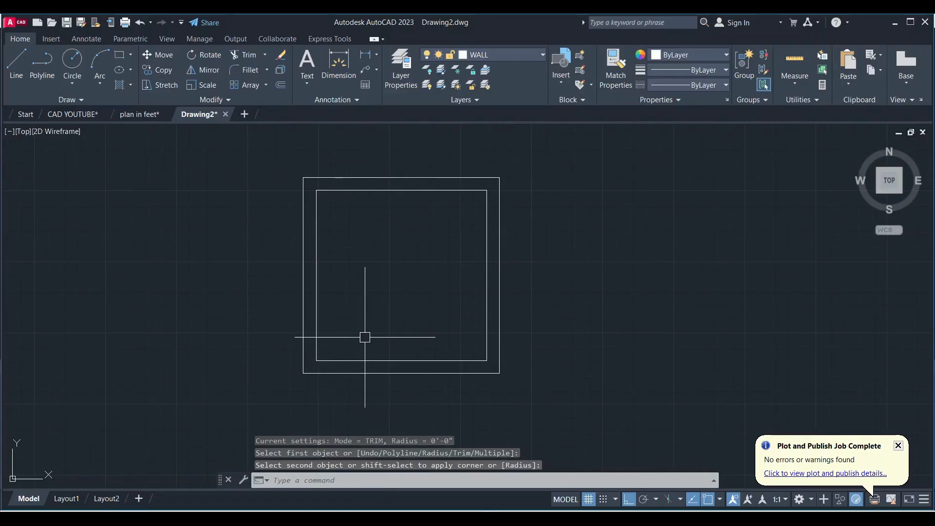
pyautogui.press('Escape')
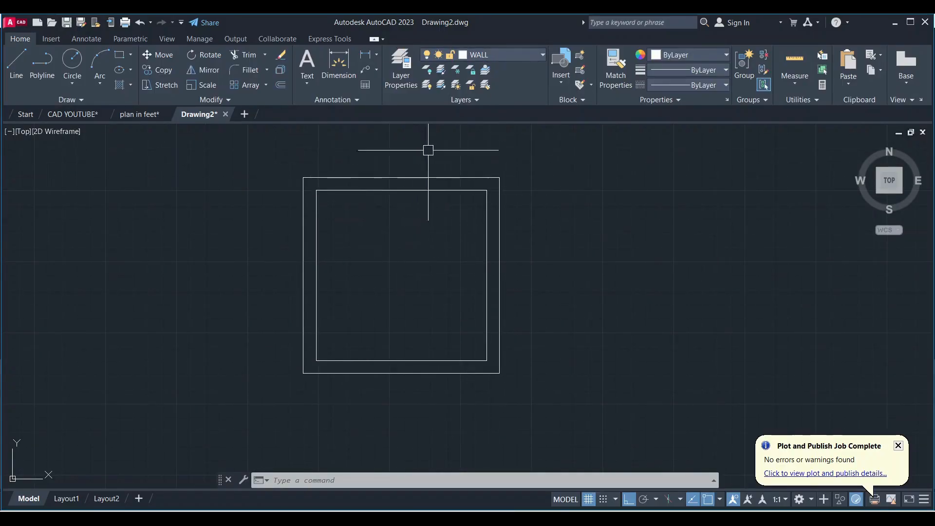
# Step: Make WINDOW the current layer
pyautogui.click(511, 57)
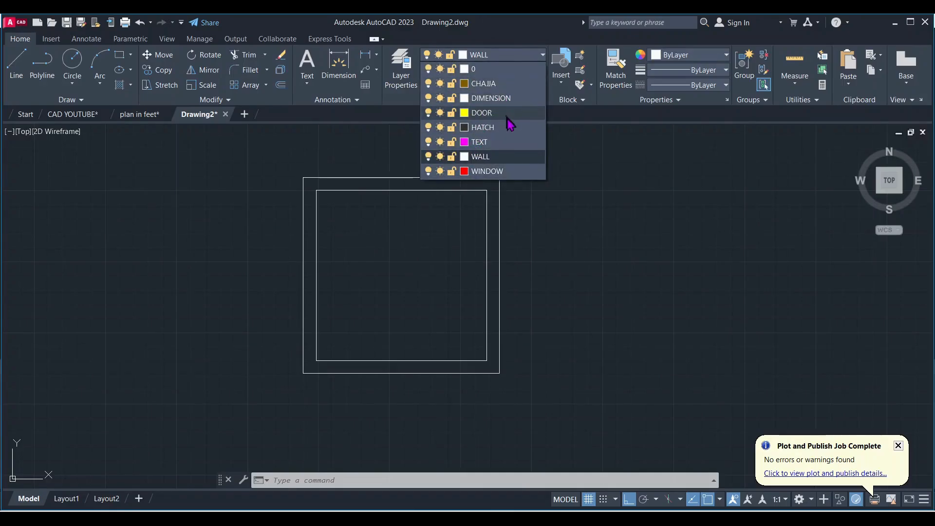
pyautogui.click(487, 171)
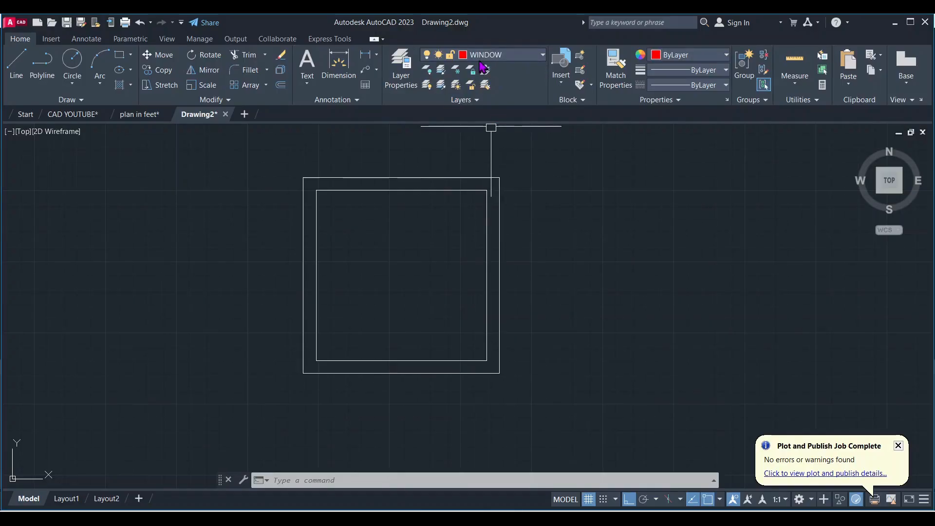
pyautogui.scroll(2, 517, 245)
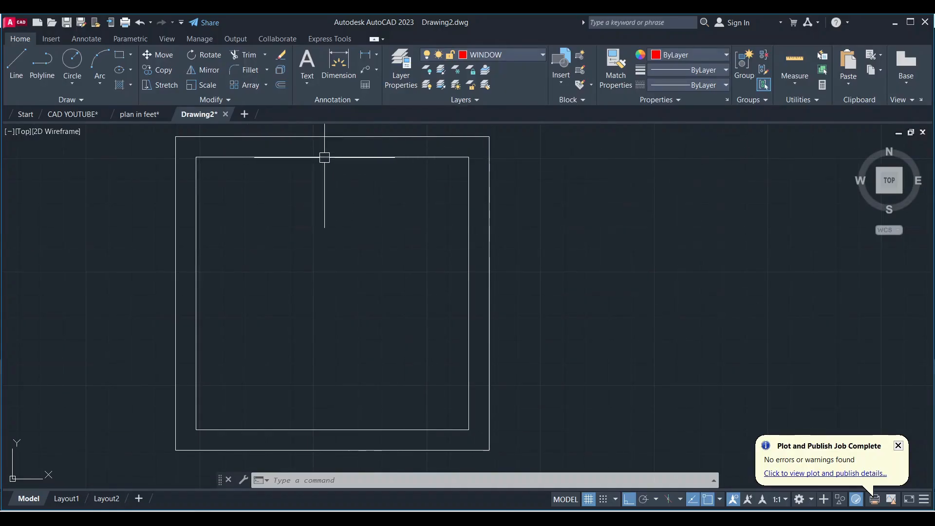
pyautogui.scroll(-1, 436, 212)
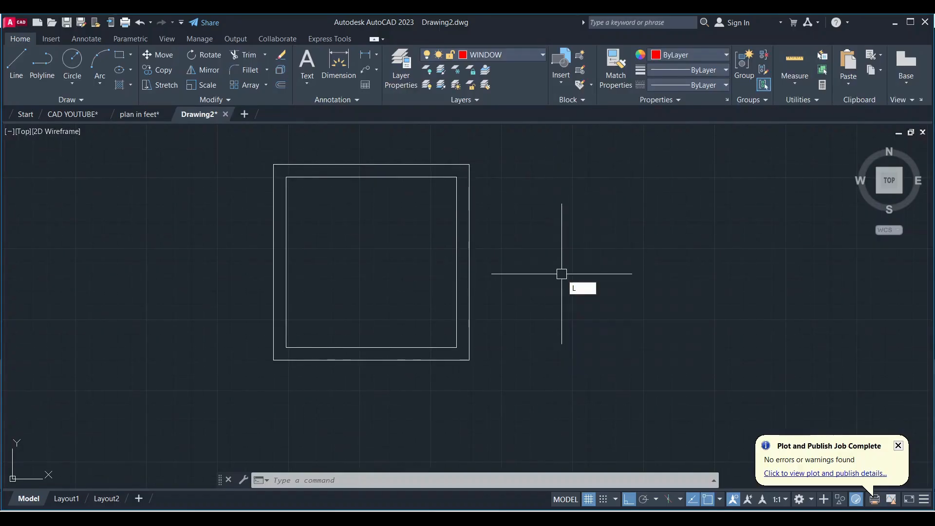
# Step: Draw a closed window rectangle, 4' long and 9 inches deep, in the empty space beside the room using the Line command
pyautogui.press('Return')
pyautogui.scroll(2, 550, 289)
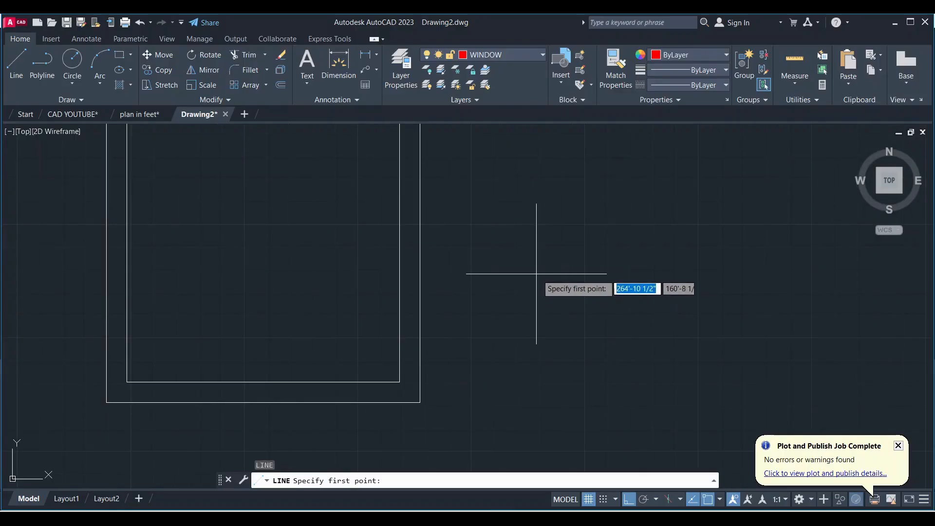
pyautogui.click(535, 274)
pyautogui.write('4')
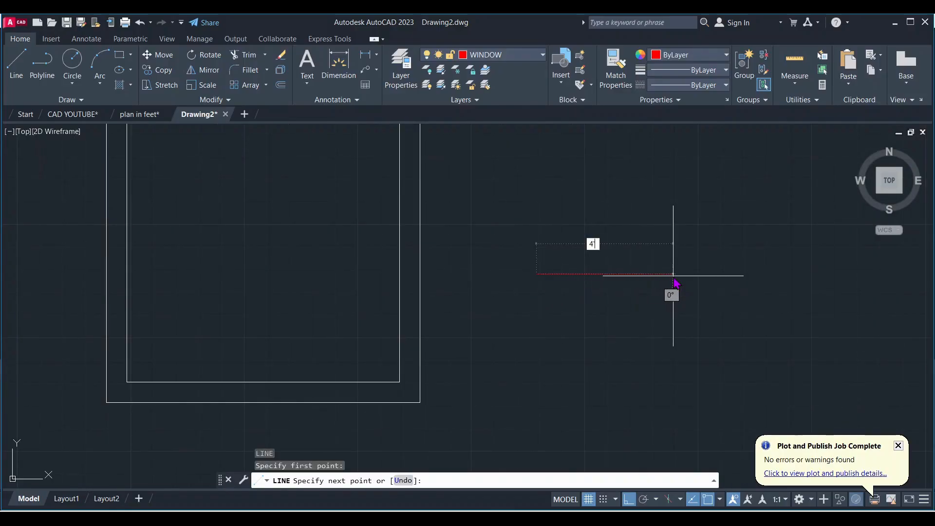
pyautogui.write("'")
pyautogui.press('Return')
pyautogui.write('9')
pyautogui.press('Return')
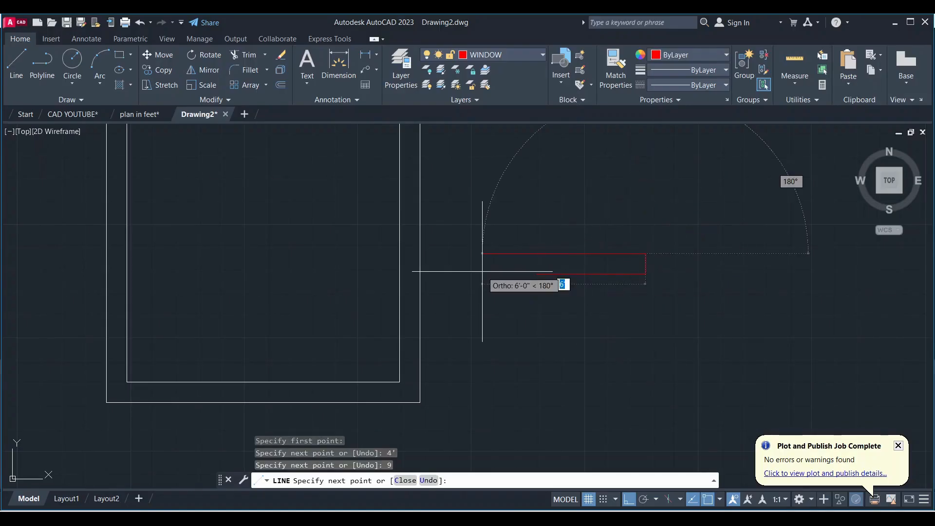
pyautogui.write('4')
pyautogui.press('Return')
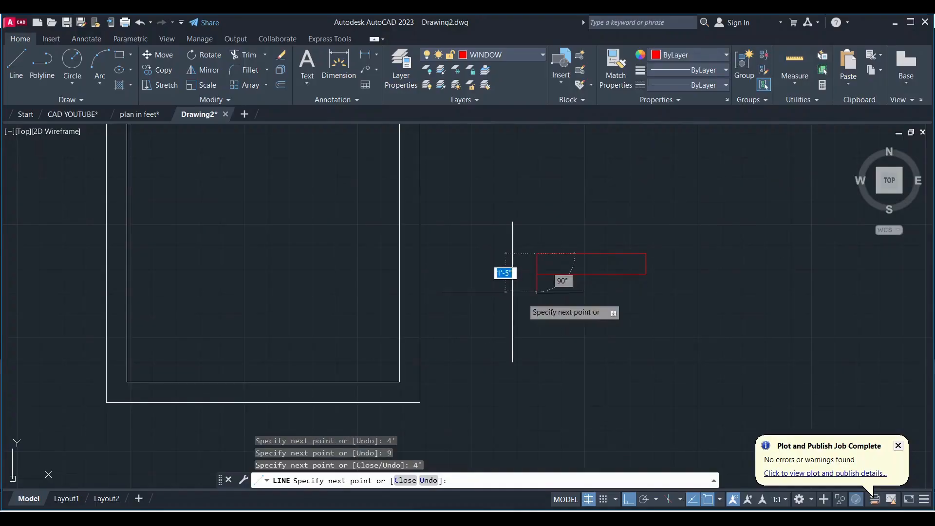
pyautogui.click(536, 255)
pyautogui.press('Escape')
# Step: Draw a horizontal centre line through the window rectangle between the midpoints of its short sides
pyautogui.scroll(2, 575, 265)
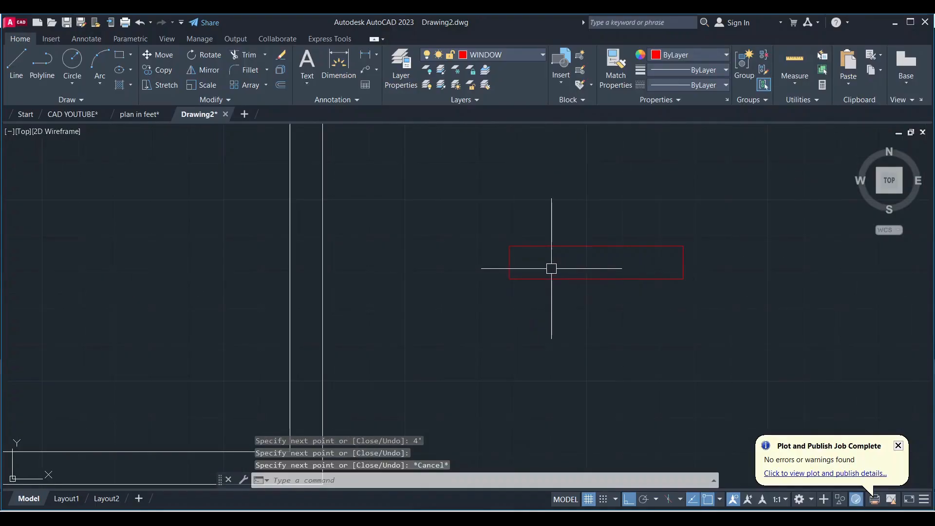
pyautogui.press('Return')
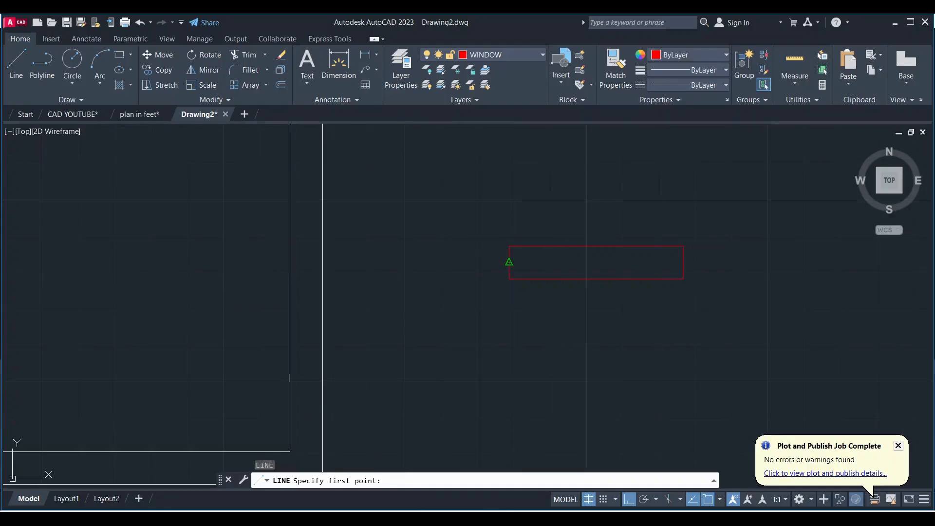
pyautogui.click(509, 263)
pyautogui.click(684, 262)
pyautogui.press('Escape')
pyautogui.scroll(4, 711, 237)
pyautogui.scroll(-2, 607, 273)
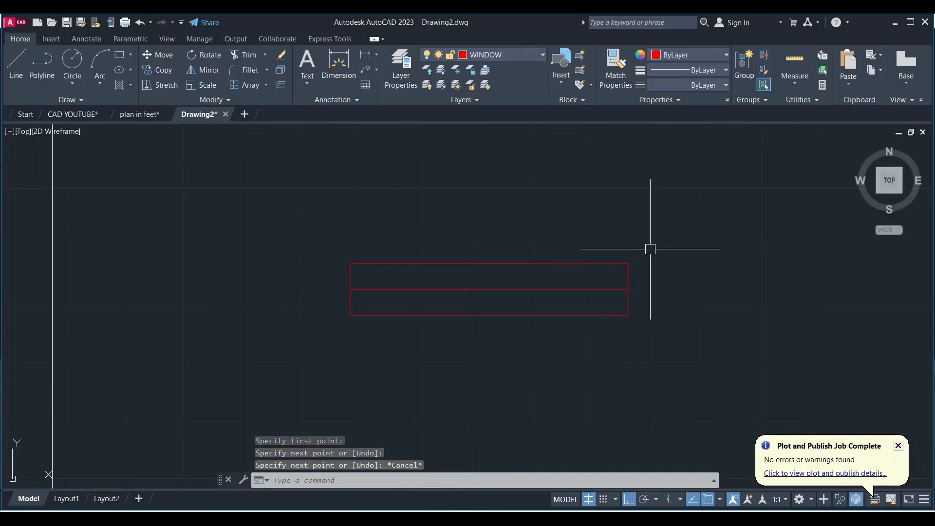
# Step: On the CHAJJA layer, draw lines from the window's upper right corner: 6 inches right, 12 inches up and 5' left
pyautogui.click(517, 56)
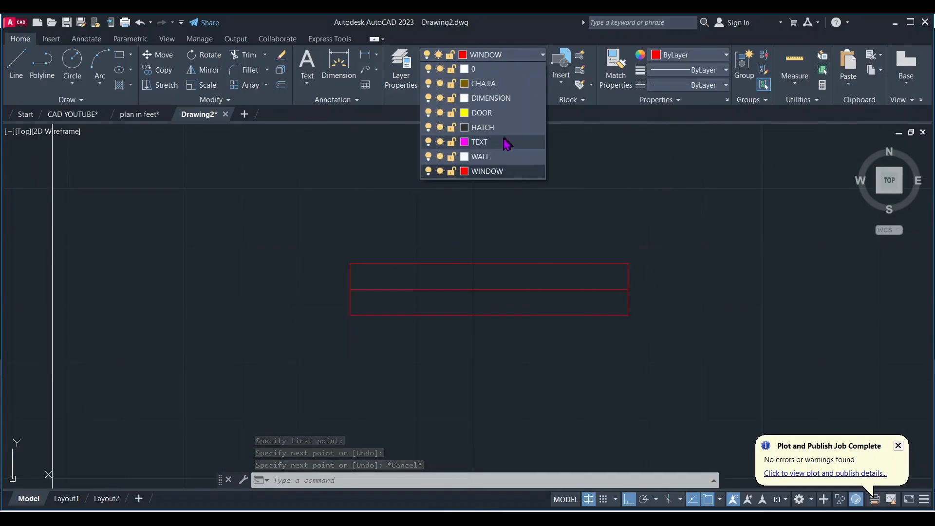
pyautogui.click(489, 81)
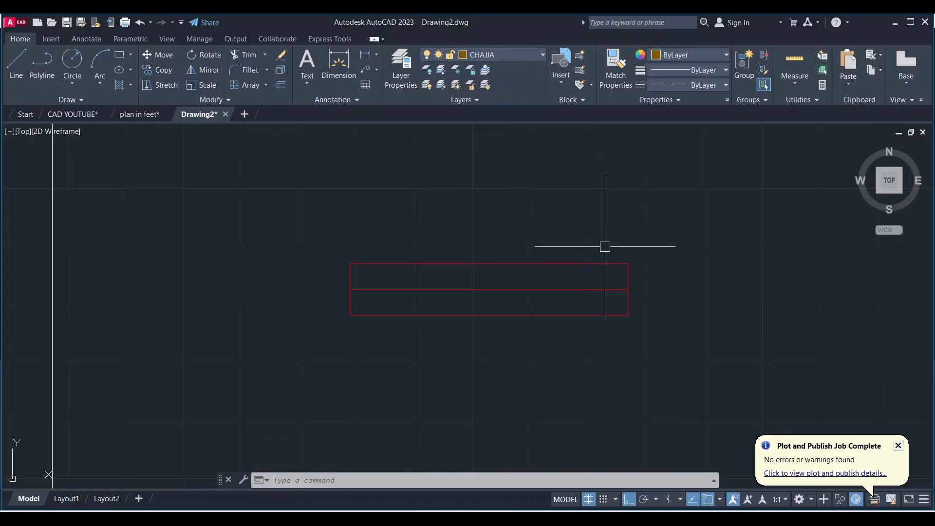
pyautogui.press('Return')
pyautogui.click(628, 264)
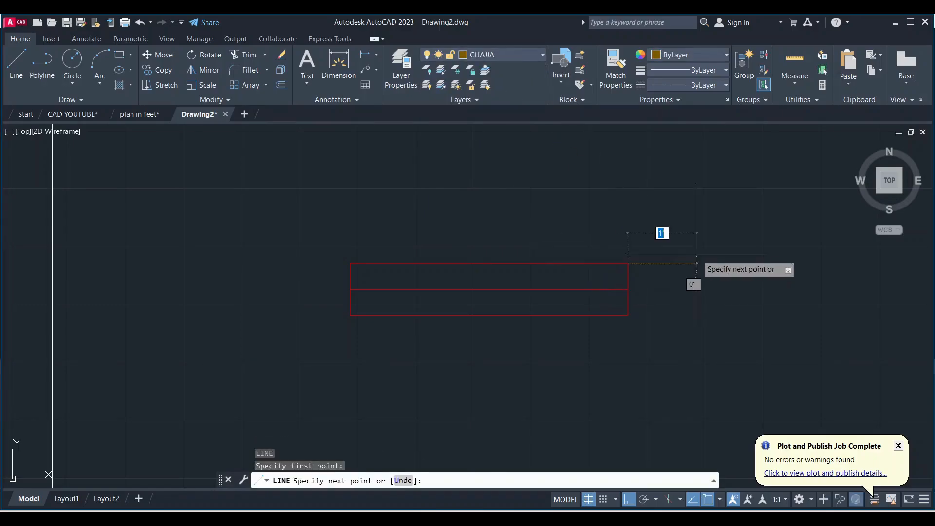
pyautogui.write('6')
pyautogui.press('Return')
pyautogui.write('12')
pyautogui.press('Return')
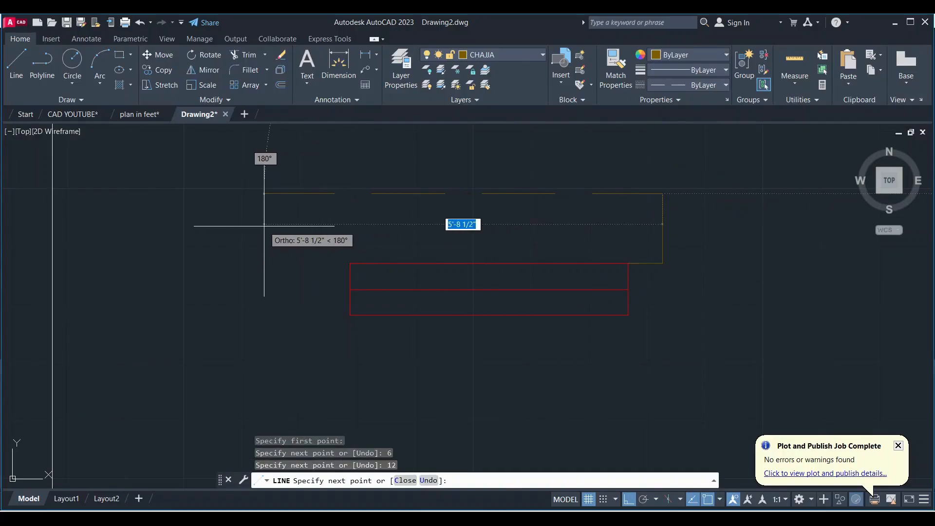
pyautogui.write("5'")
pyautogui.press('Return')
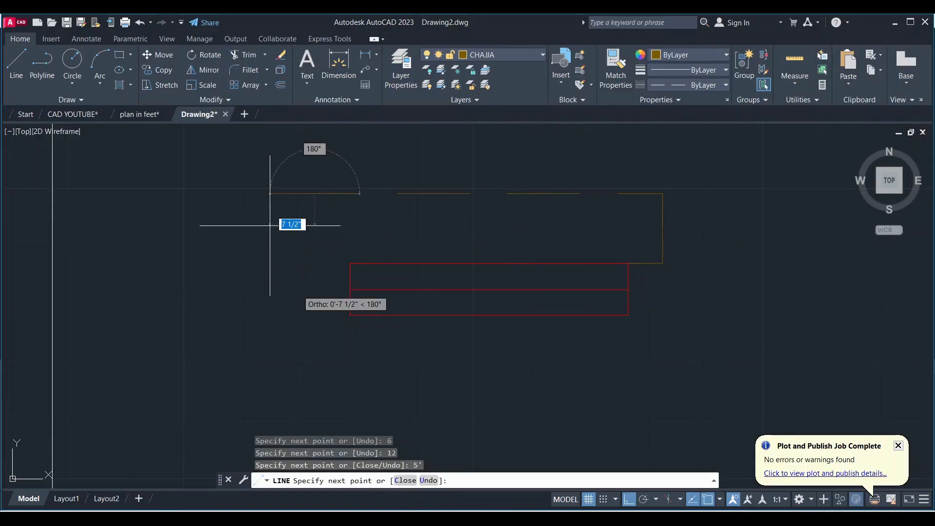
# Step: Try a 9-inch downward segment at the free end of the chajja outline, and erase it
pyautogui.write('9')
pyautogui.press('Return')
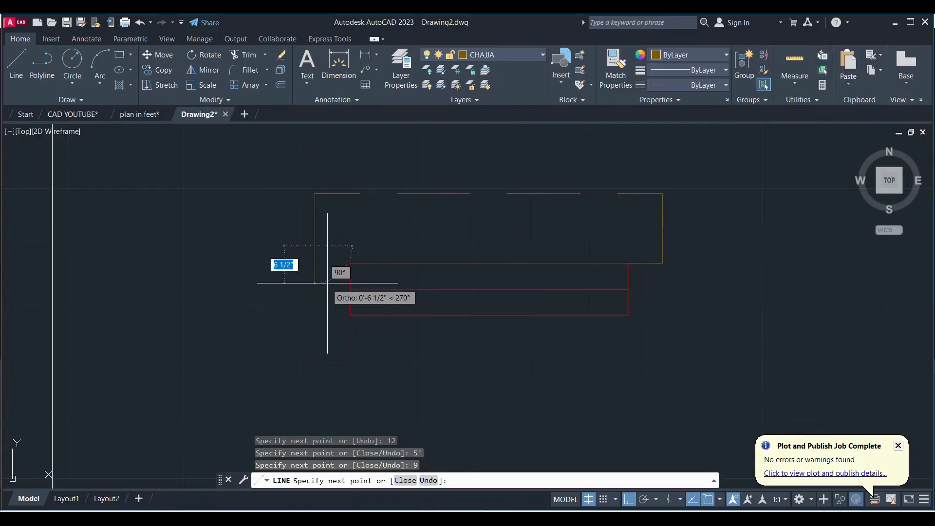
pyautogui.press('Escape')
pyautogui.click(334, 225)
pyautogui.click(274, 216)
pyautogui.press('Delete')
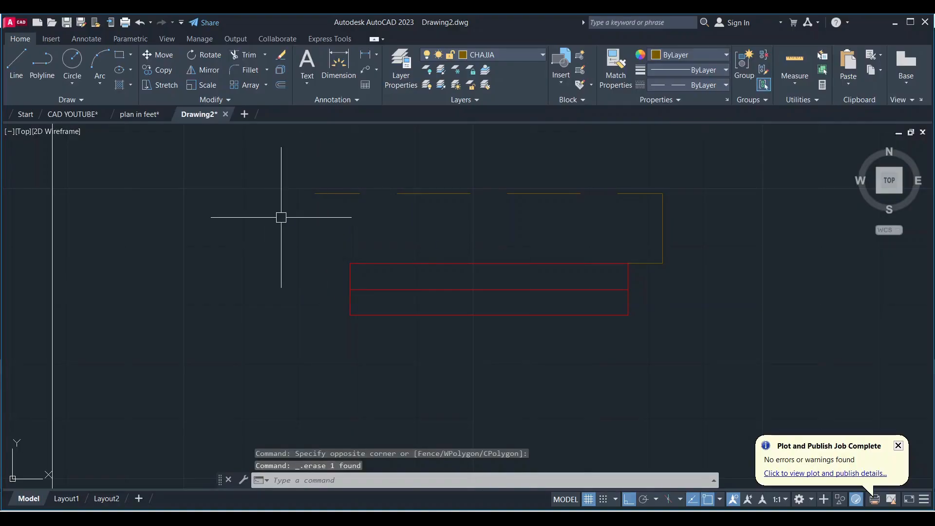
# Step: Draw a 12-inch line down from the chajja outline's free left end, and erase the 6-inch segment touching the window's upper right corner
pyautogui.write('l')
pyautogui.press('Return')
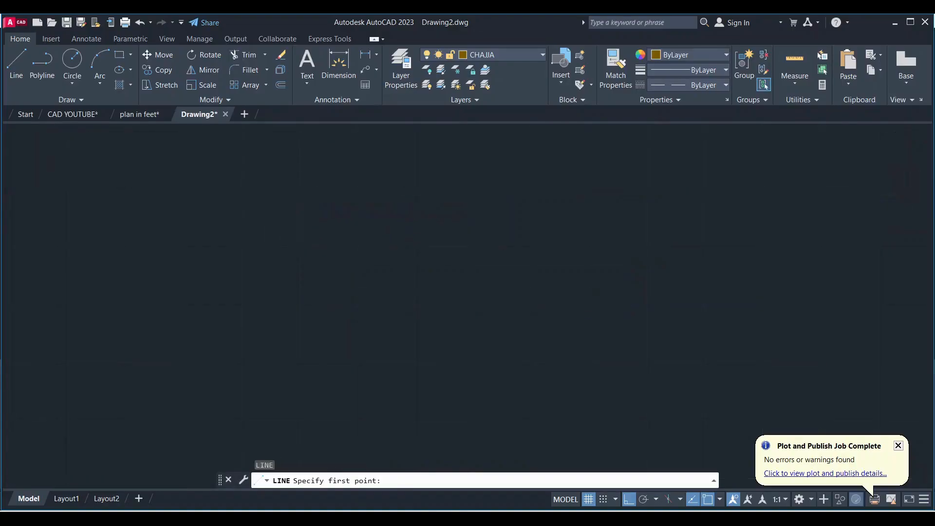
pyautogui.click(314, 194)
pyautogui.write('12')
pyautogui.press('Return')
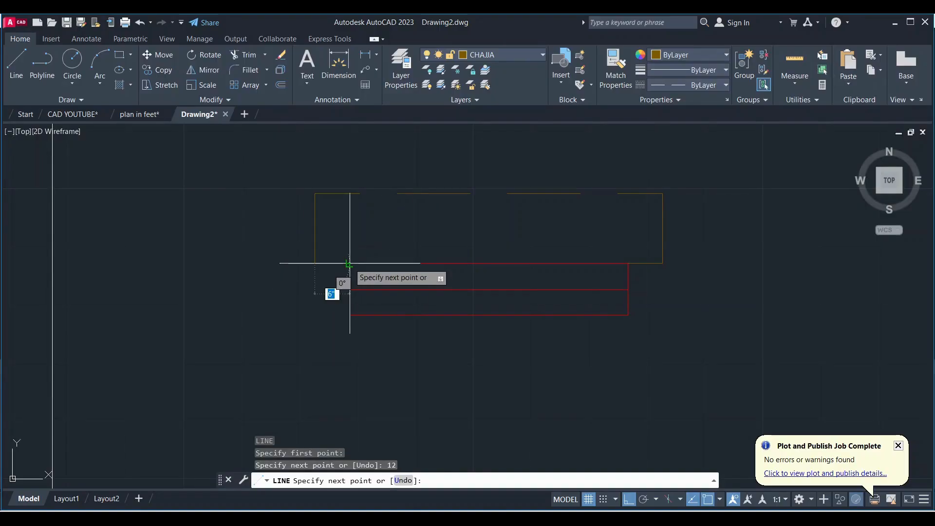
pyautogui.press('Escape')
pyautogui.click(637, 265)
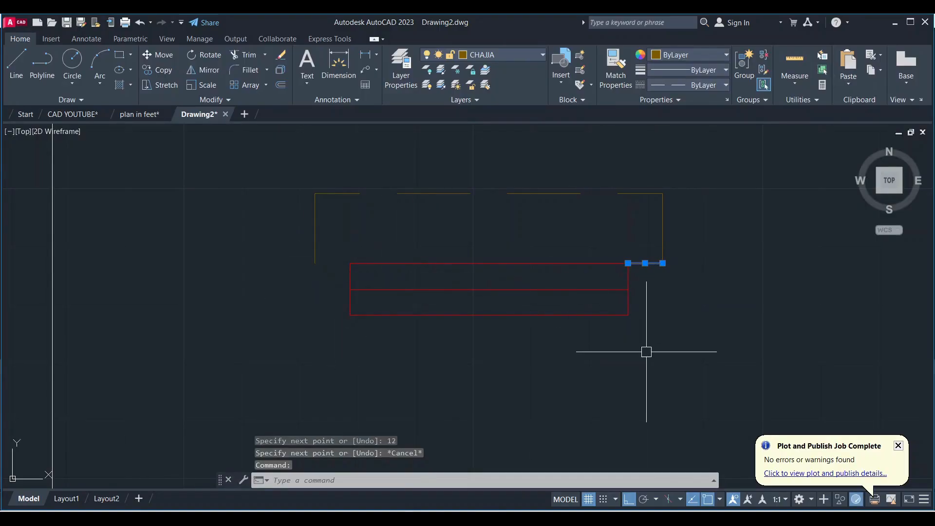
pyautogui.press('Delete')
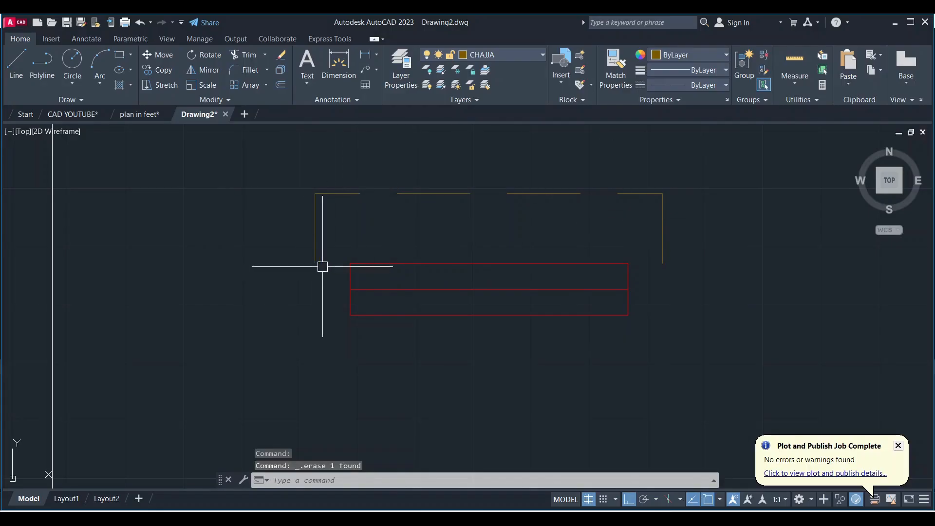
# Step: Change the CHAJJA layer's colour to cyan
pyautogui.scroll(-2, 536, 258)
pyautogui.scroll(2, 579, 228)
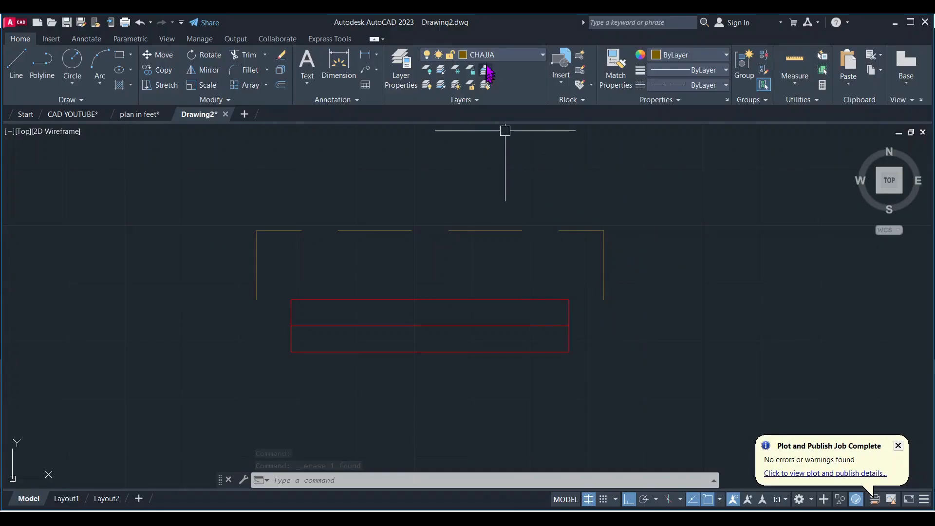
pyautogui.click(517, 55)
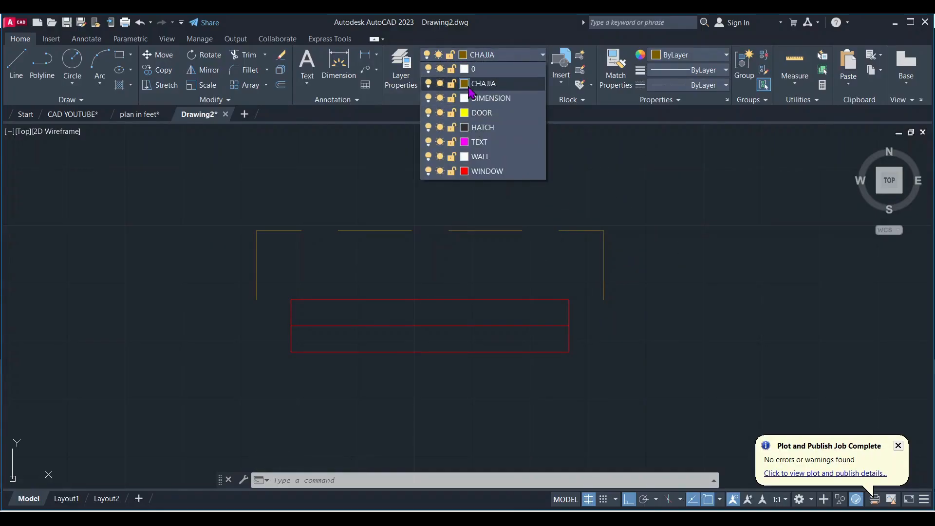
pyautogui.click(464, 83)
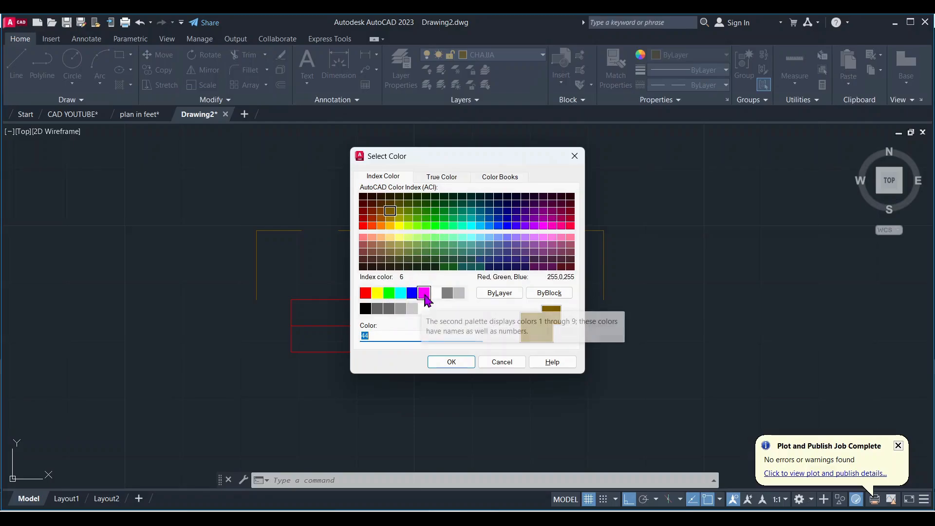
pyautogui.click(400, 292)
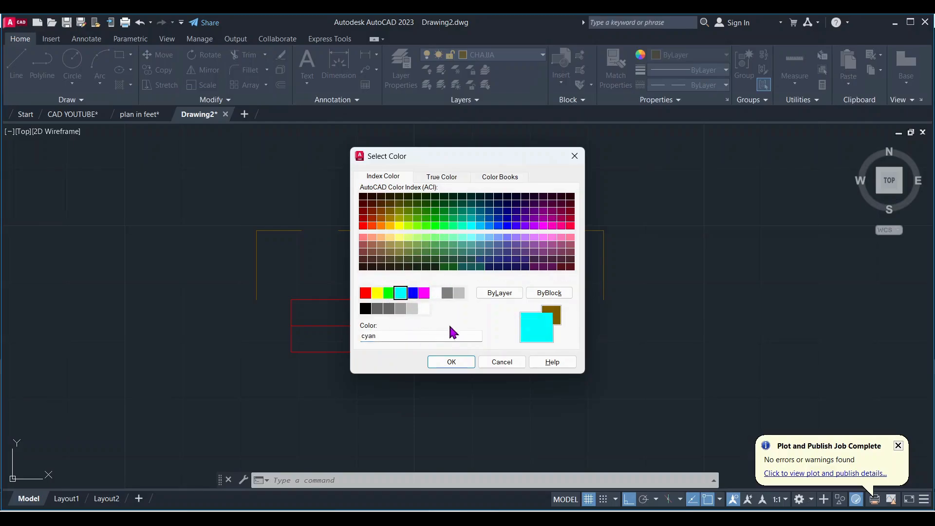
pyautogui.click(448, 362)
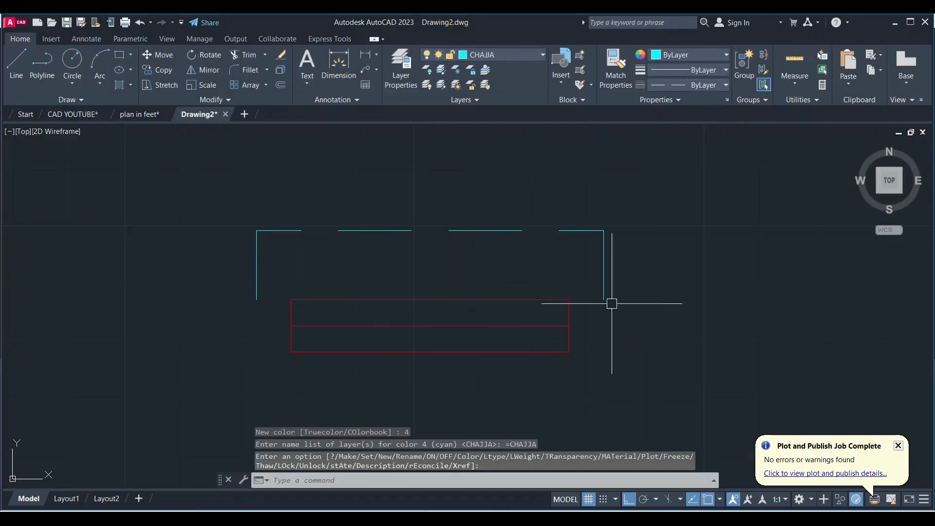
# Step: Set the linetype scale of the chajja's long horizontal line to 0.3 in its properties
pyautogui.scroll(-2, 468, 245)
pyautogui.scroll(2, 484, 246)
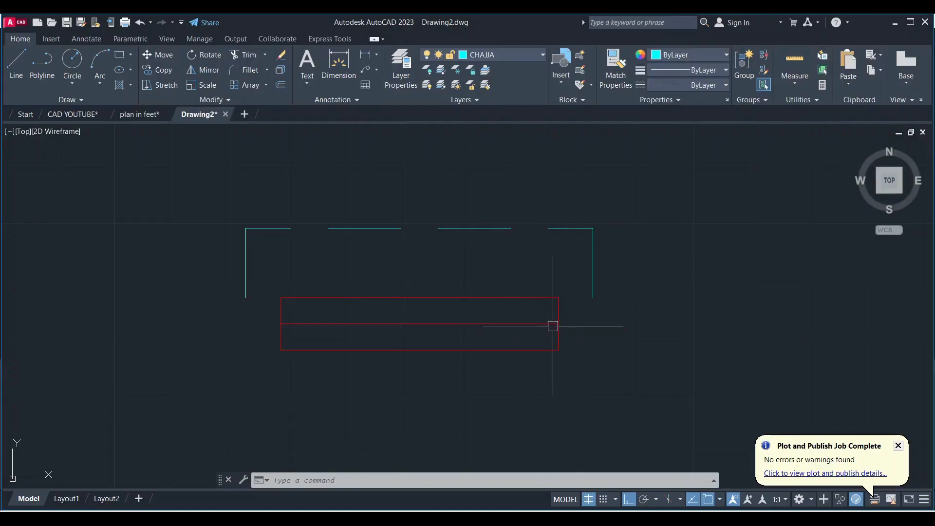
pyautogui.click(491, 227)
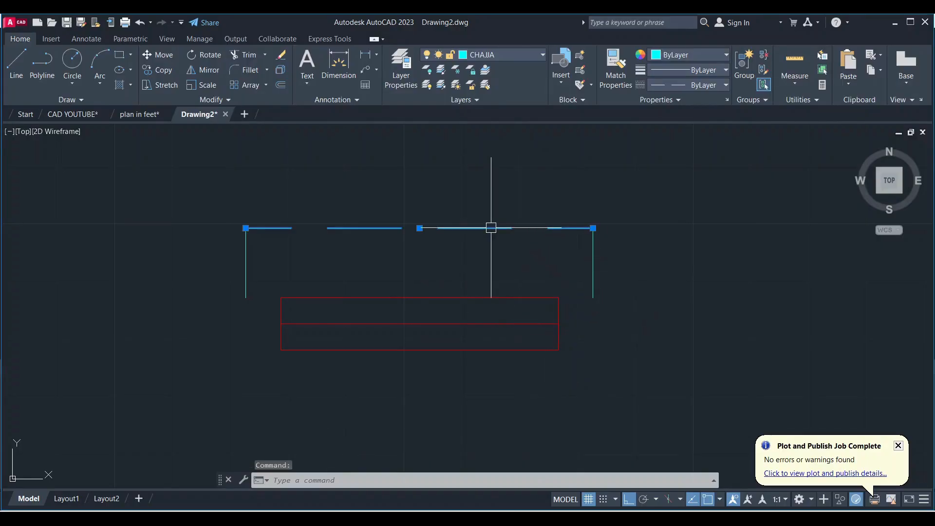
pyautogui.rightClick(491, 227)
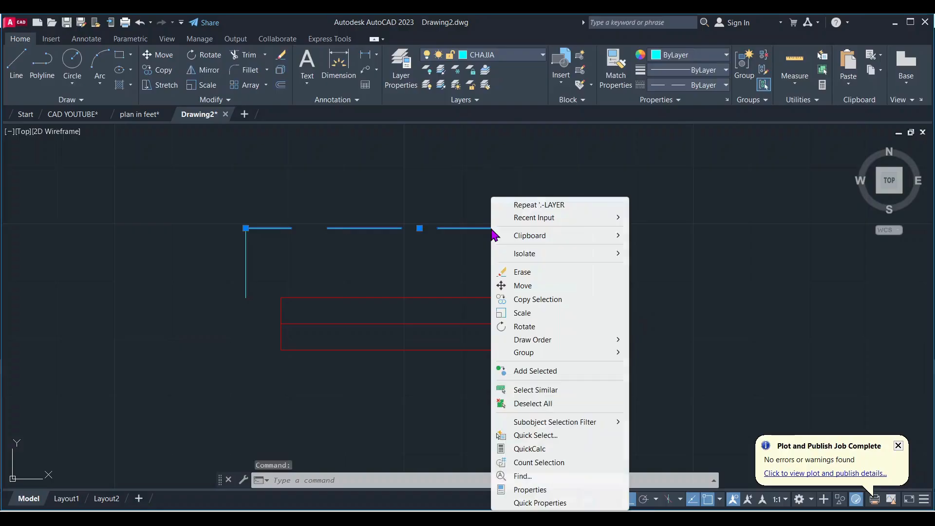
pyautogui.click(529, 489)
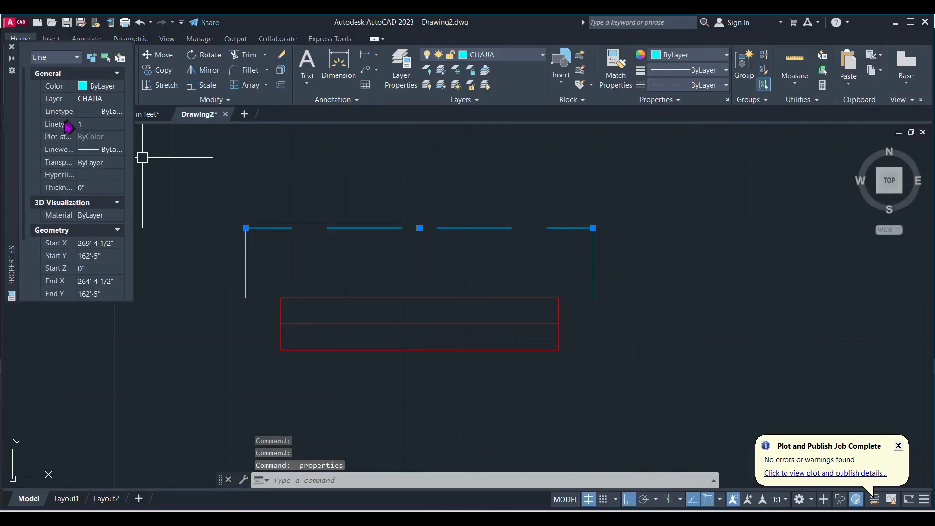
pyautogui.click(90, 126)
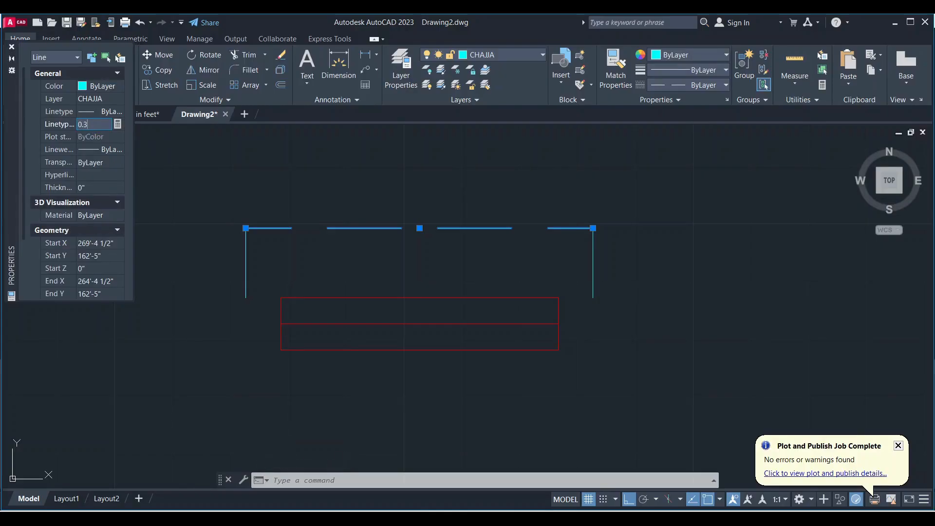
pyautogui.press('Return')
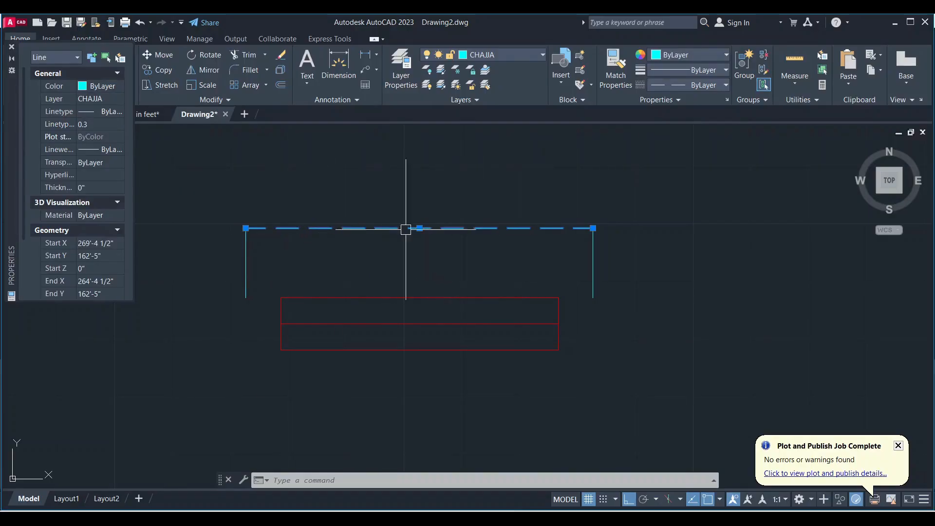
pyautogui.click(12, 48)
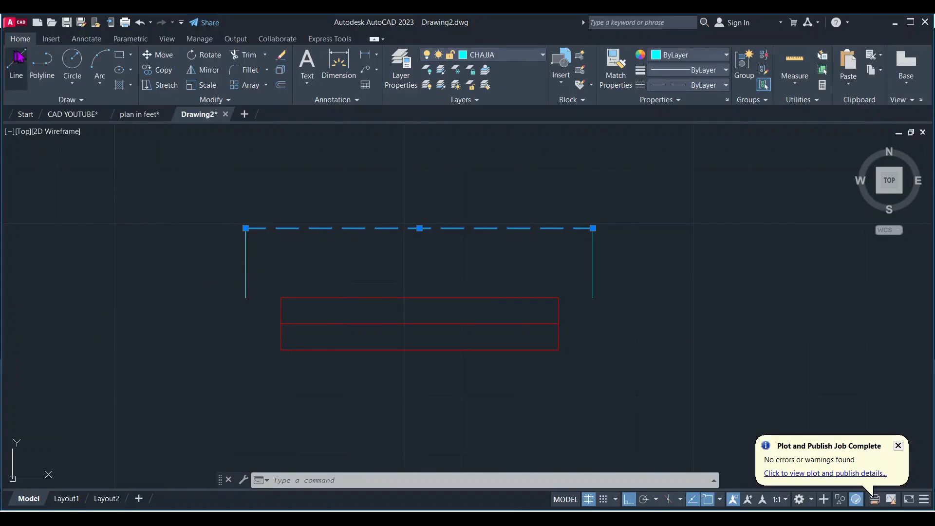
pyautogui.press('Escape')
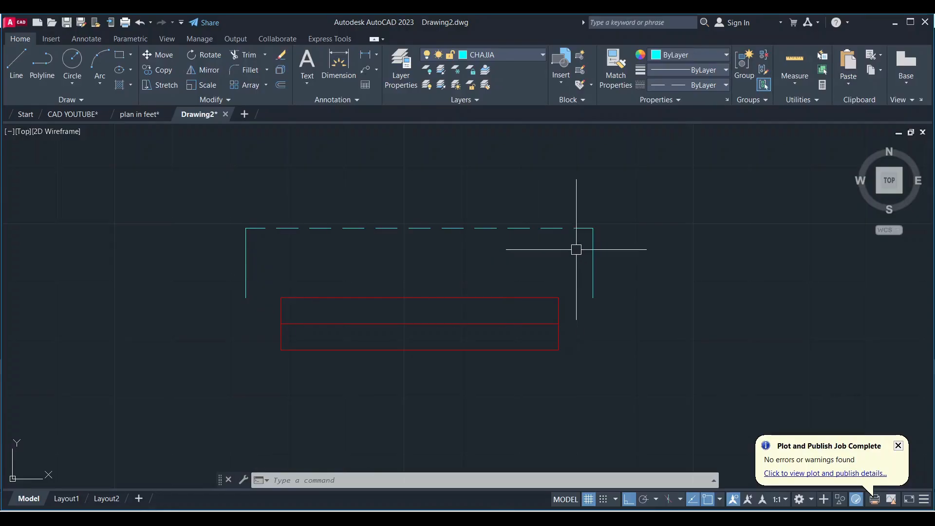
# Step: Match the properties of the chajja's long horizontal line onto its two vertical side lines
pyautogui.click(539, 246)
pyautogui.click(472, 196)
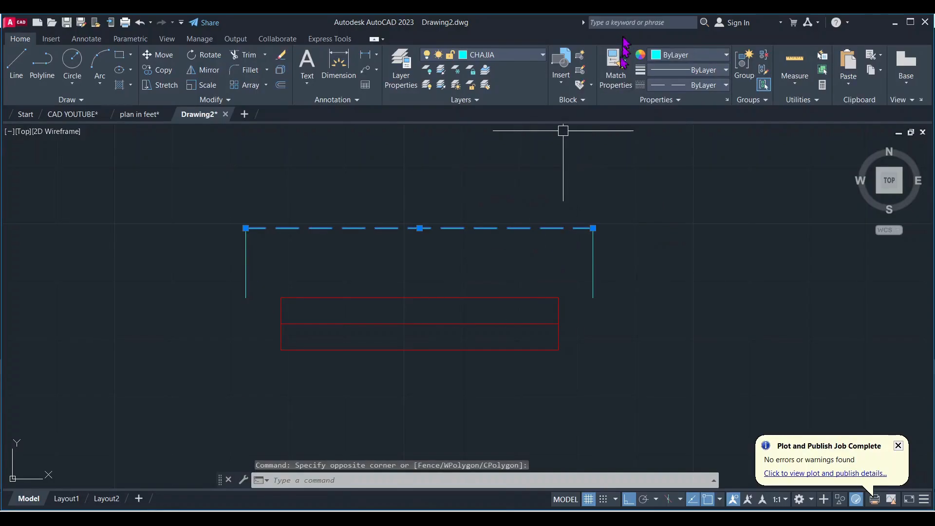
pyautogui.click(616, 65)
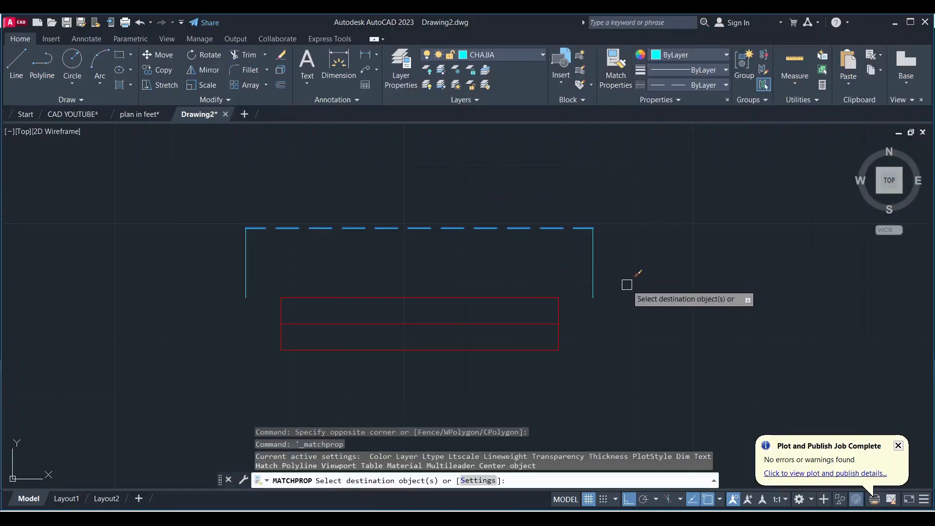
pyautogui.click(593, 259)
pyautogui.click(245, 264)
pyautogui.press('Escape')
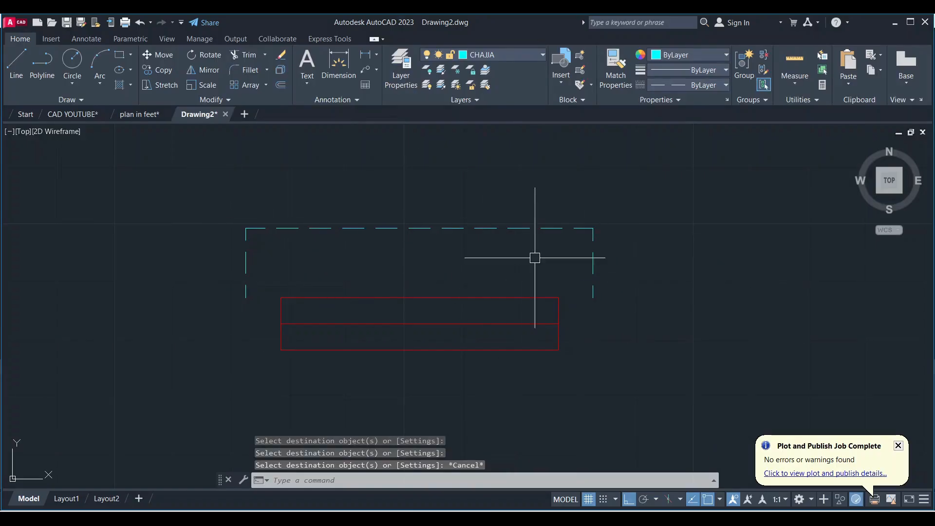
# Step: Group all the window and chajja lines into a single object
pyautogui.scroll(-2, 694, 255)
pyautogui.click(693, 341)
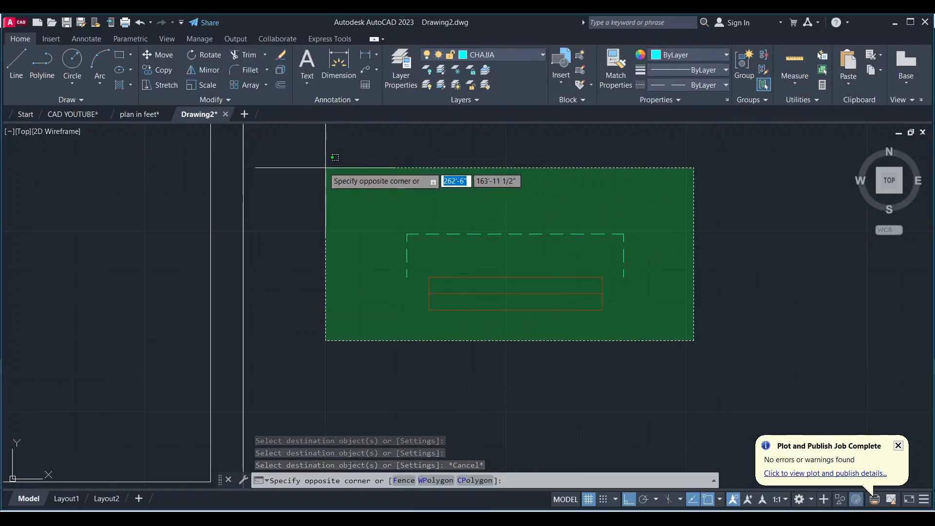
pyautogui.click(321, 165)
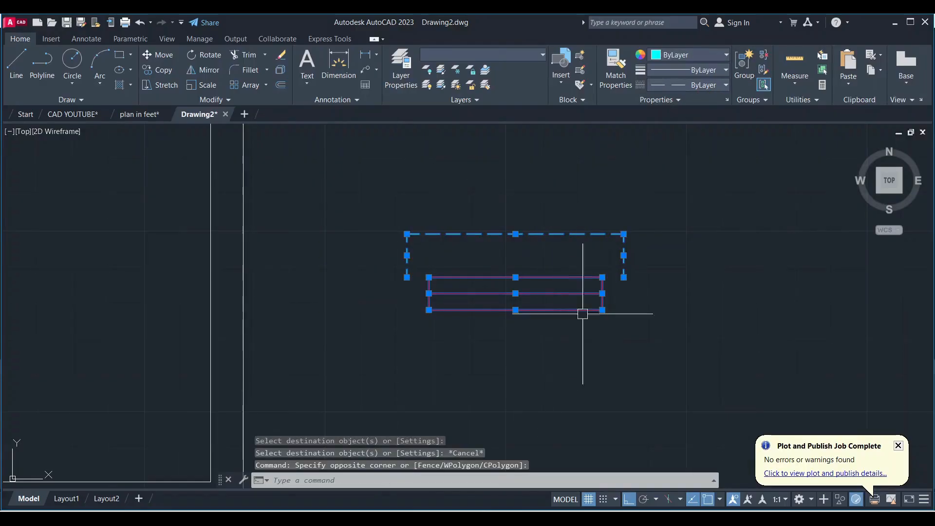
pyautogui.click(741, 71)
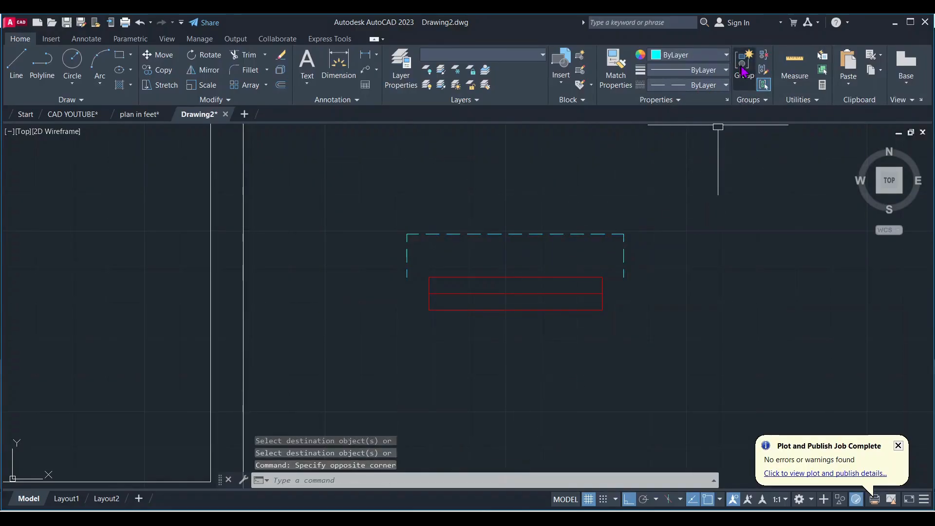
pyautogui.click(540, 293)
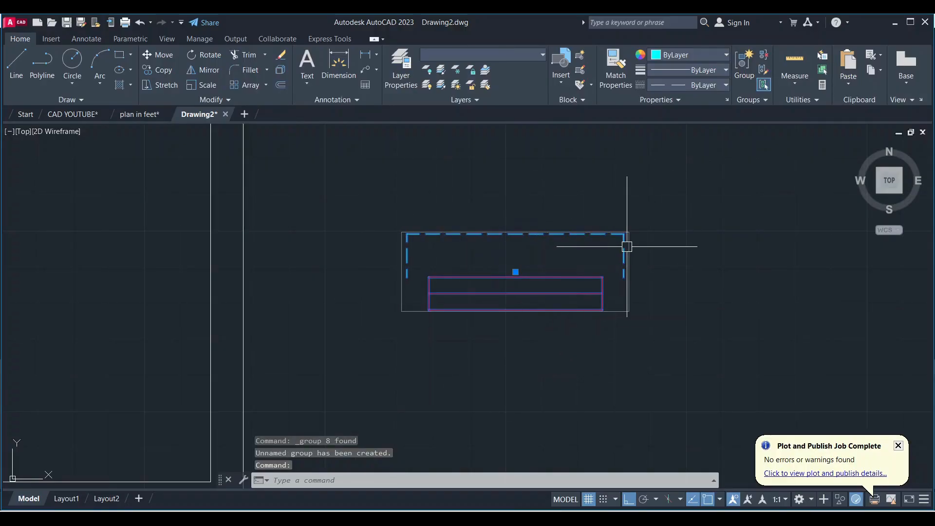
pyautogui.press('Escape')
# Step: Move the window group by the midpoint of the window's lower edge to the midpoint of the upper wall's inner line
pyautogui.scroll(-4, 601, 267)
pyautogui.scroll(2, 586, 293)
pyautogui.click(640, 311)
pyautogui.click(533, 209)
pyautogui.scroll(3, 570, 250)
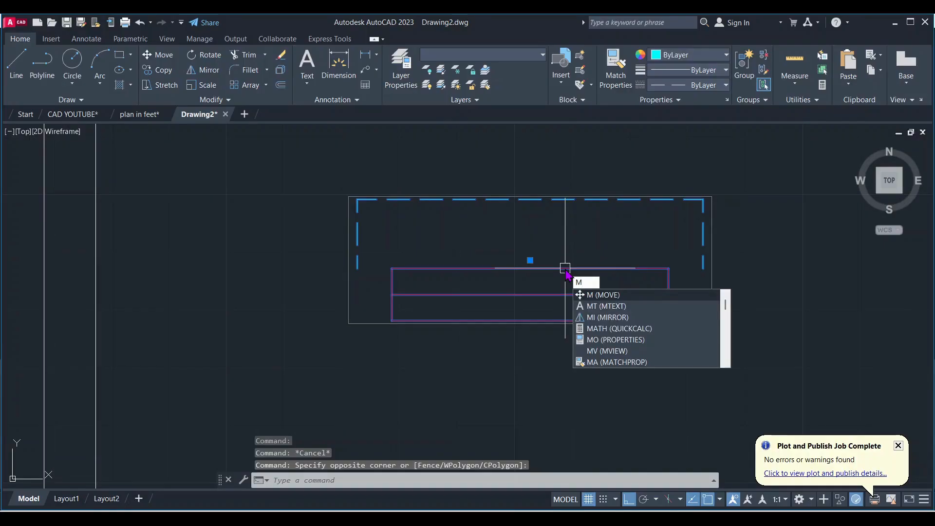
pyautogui.press('Return')
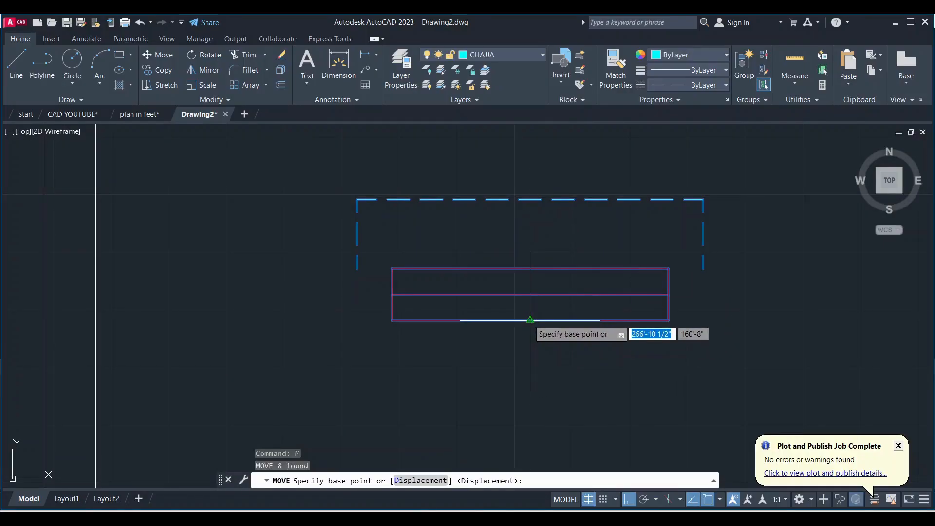
pyautogui.scroll(2, 530, 327)
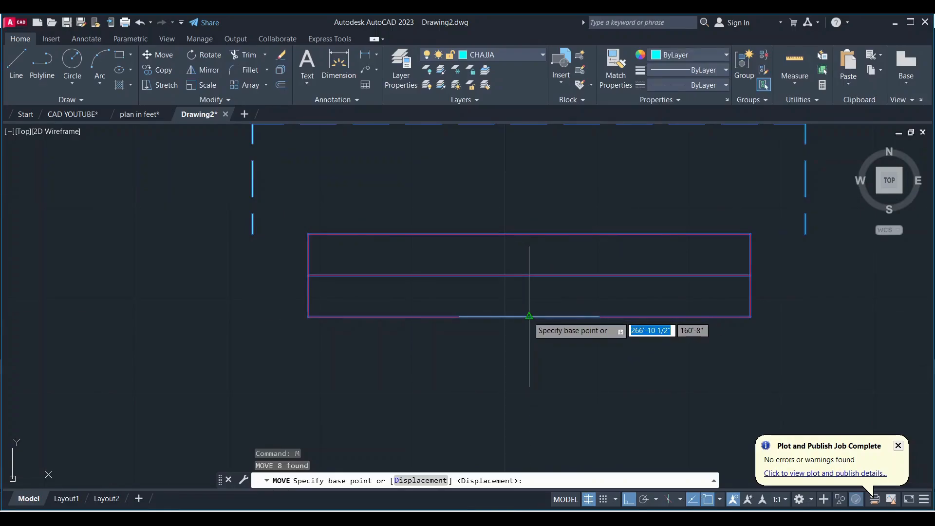
pyautogui.click(529, 316)
pyautogui.scroll(-6, 605, 299)
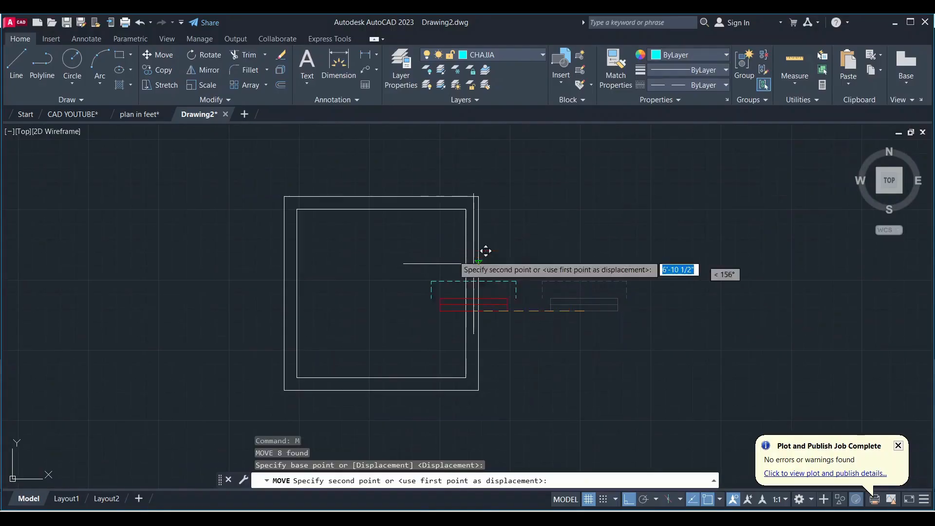
pyautogui.click(381, 209)
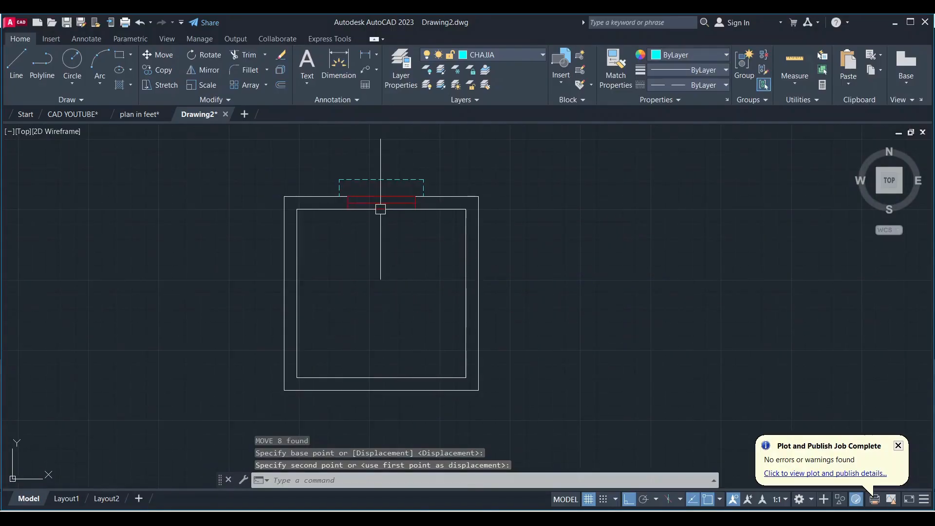
# Step: Copy the window group from the upper wall horizontally into the empty space to the right of the room
pyautogui.scroll(-3, 441, 202)
pyautogui.scroll(5, 460, 209)
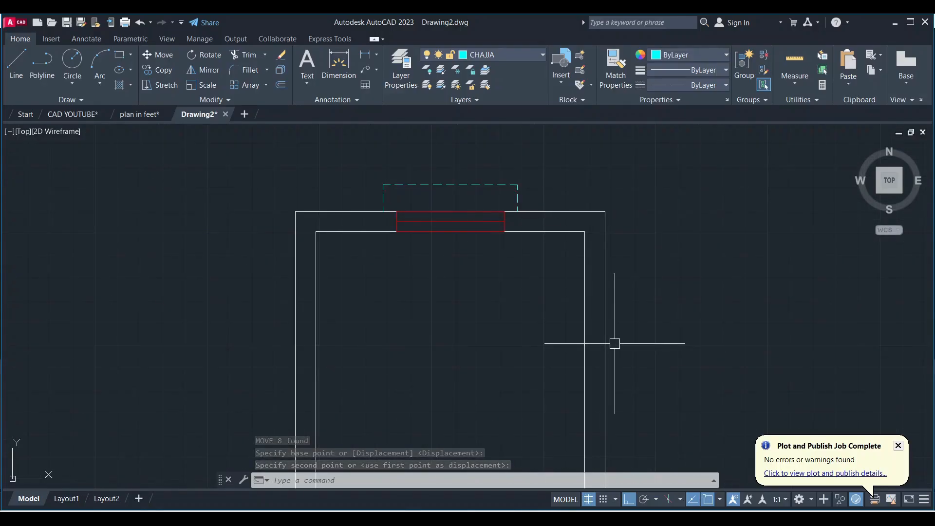
pyautogui.scroll(-2, 344, 273)
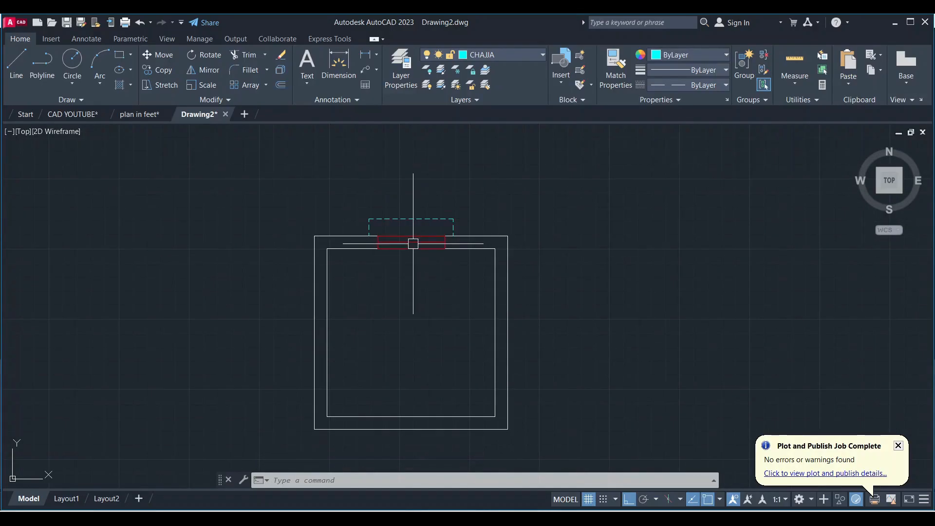
pyautogui.click(413, 242)
pyautogui.write('C')
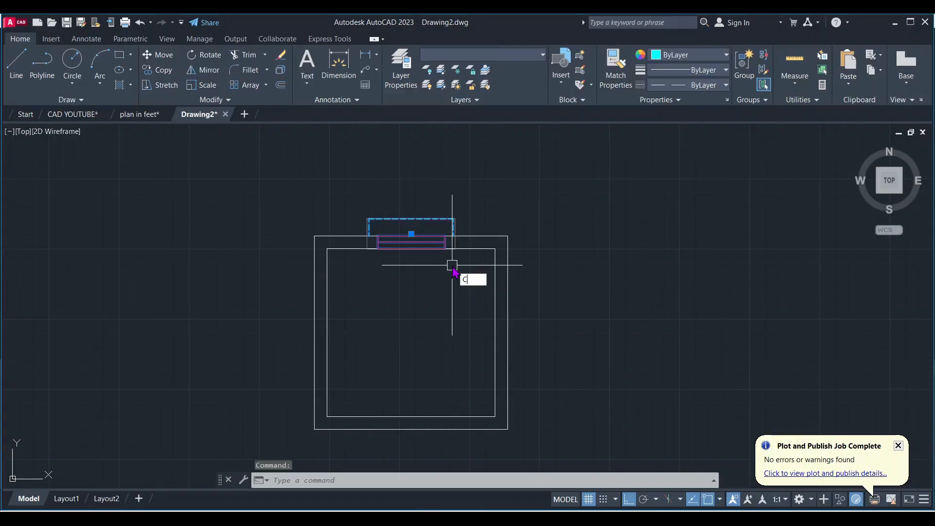
pyautogui.write('O')
pyautogui.press('Return')
pyautogui.click(452, 265)
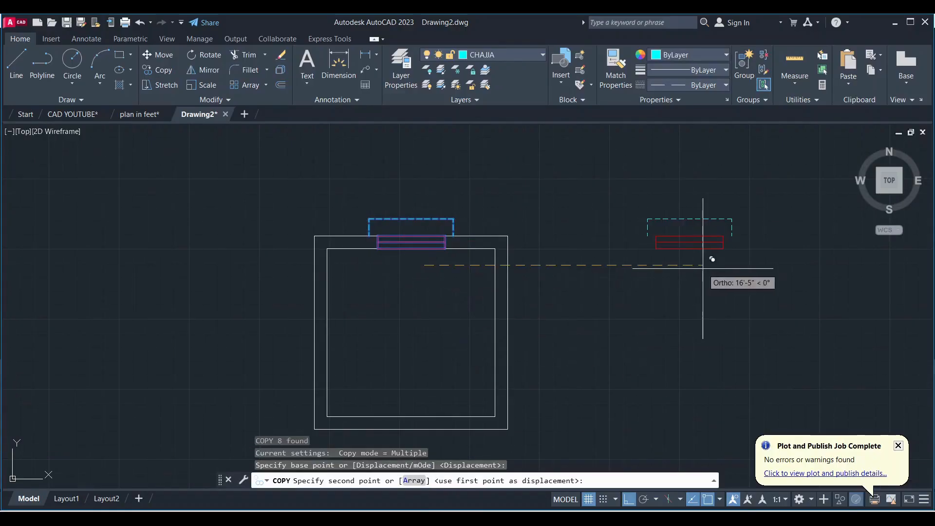
pyautogui.click(744, 223)
pyautogui.press('Escape')
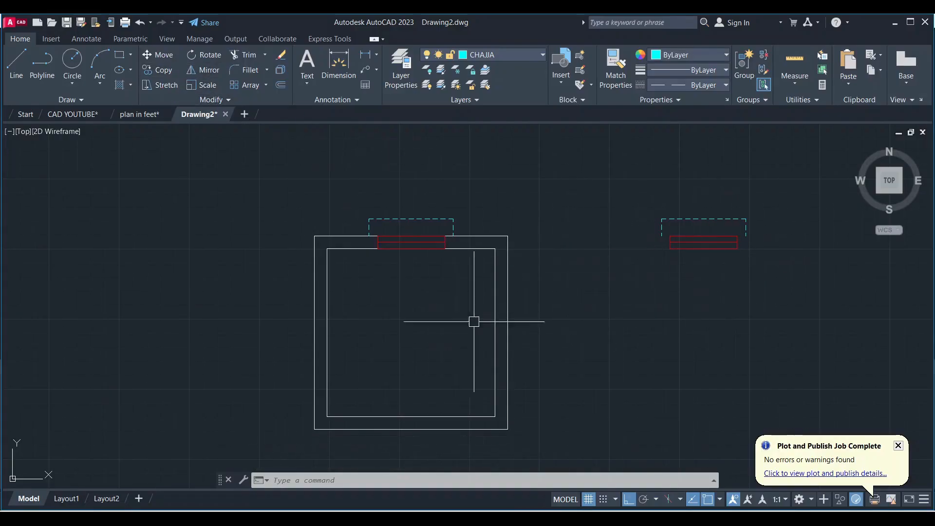
# Step: Rotate the copied window group 90° clockwise about its lower-right corner, so the chajja faces right
pyautogui.click(752, 266)
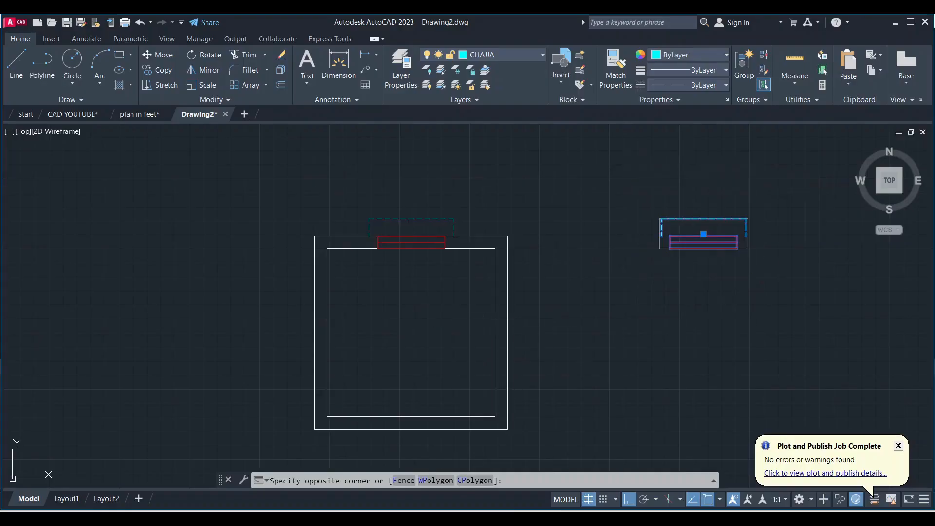
pyautogui.click(629, 156)
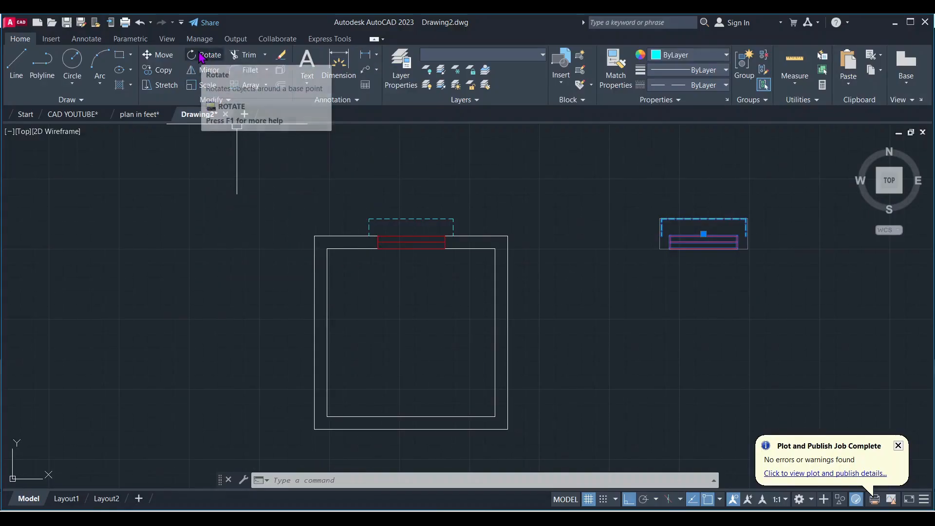
pyautogui.click(206, 56)
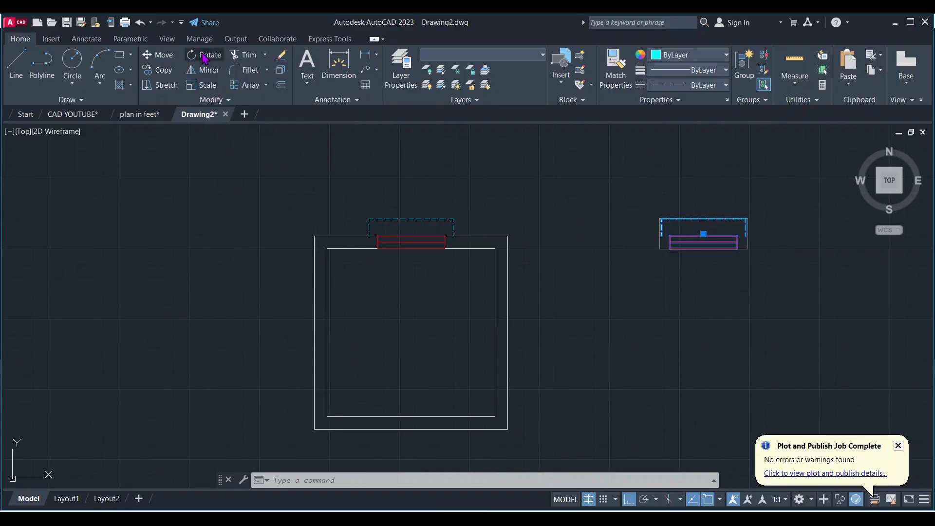
pyautogui.click(738, 248)
pyautogui.click(740, 316)
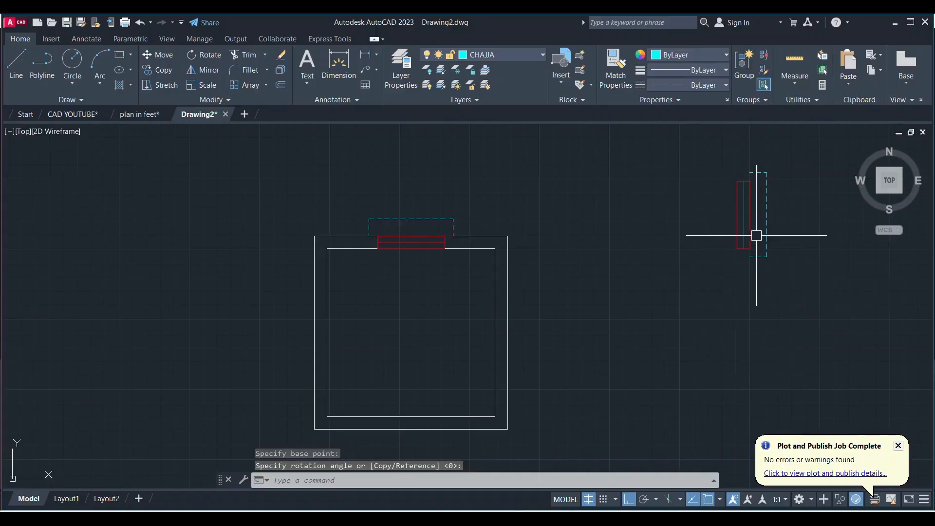
# Step: Move the rotated window group by the midpoint of its inner edge to the midpoint of the right wall's inner line
pyautogui.click(742, 222)
pyautogui.press('Return')
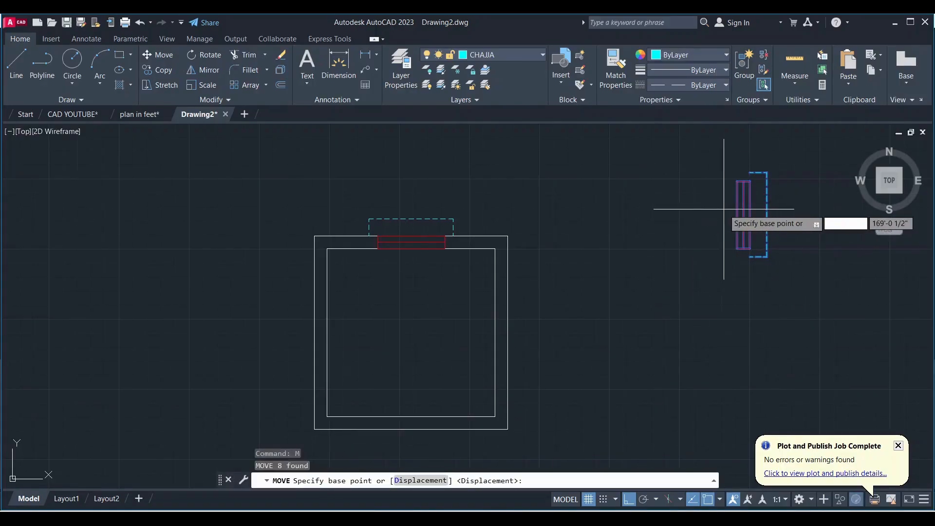
pyautogui.click(738, 215)
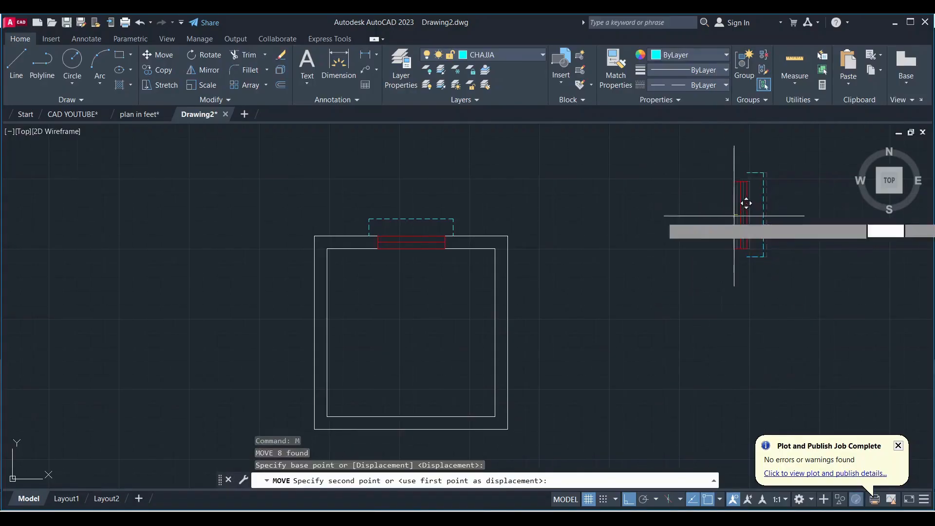
pyautogui.click(505, 322)
pyautogui.scroll(-3, 563, 323)
pyautogui.scroll(4, 590, 232)
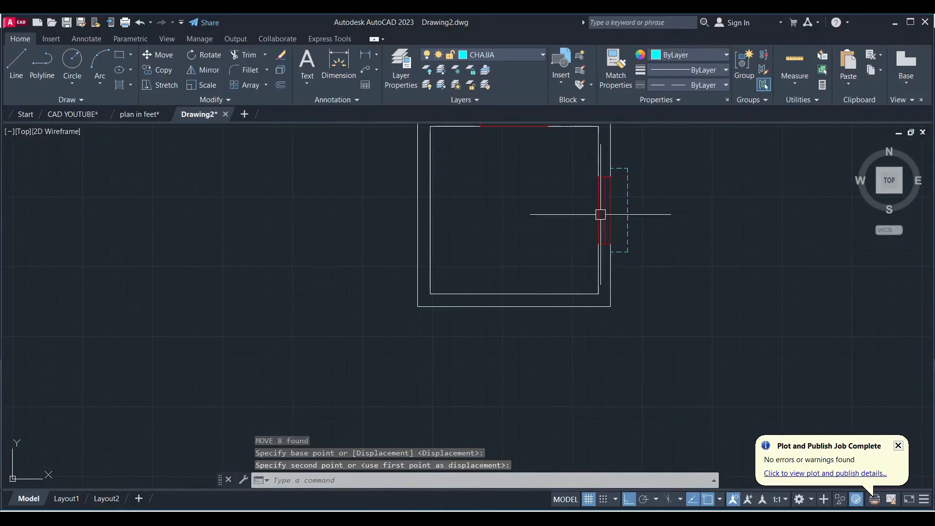
pyautogui.scroll(-2, 520, 255)
pyautogui.scroll(2, 546, 211)
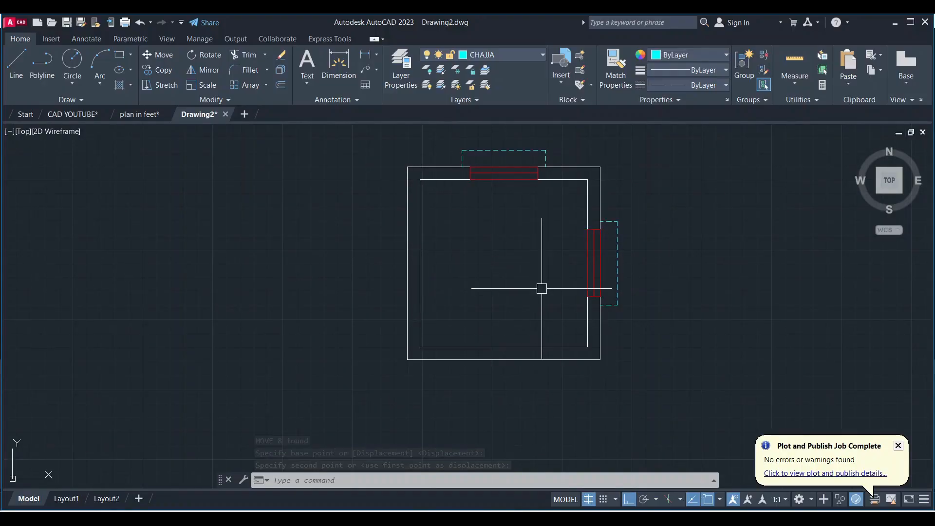
# Step: Mirror the right wall's window group onto the left wall about the room's vertical centre line, keeping the source objects
pyautogui.click(618, 251)
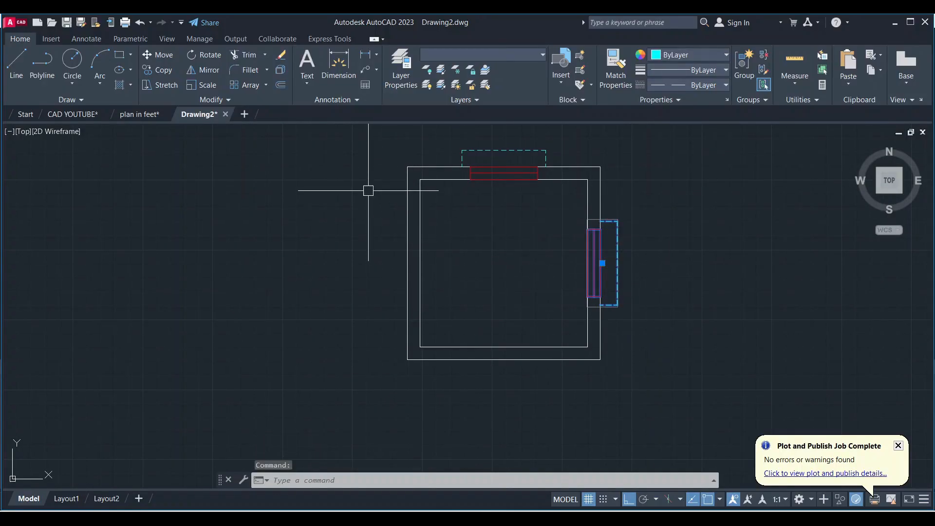
pyautogui.click(208, 71)
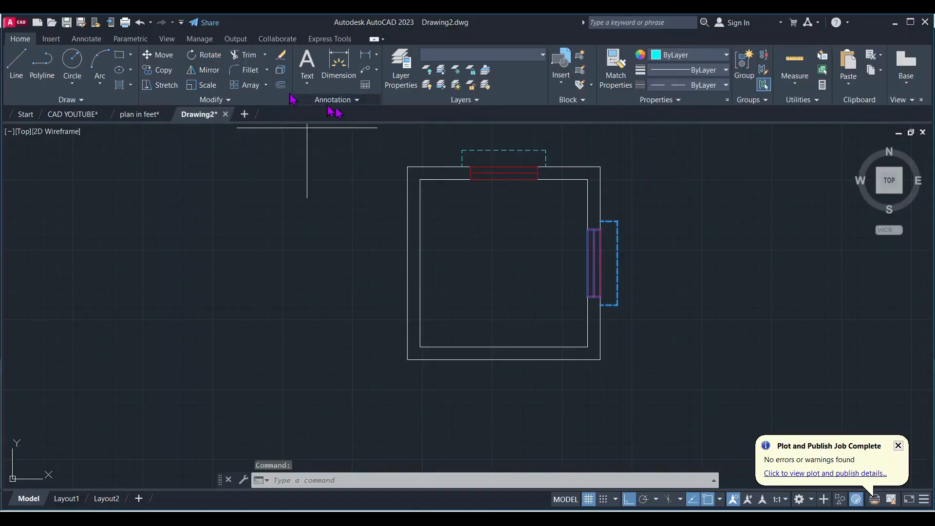
pyautogui.click(503, 347)
pyautogui.click(506, 436)
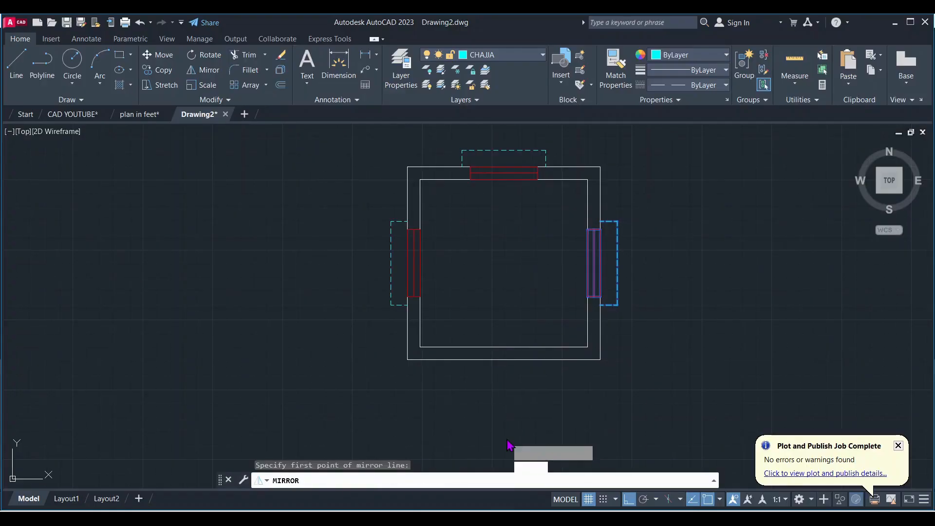
pyautogui.click(532, 481)
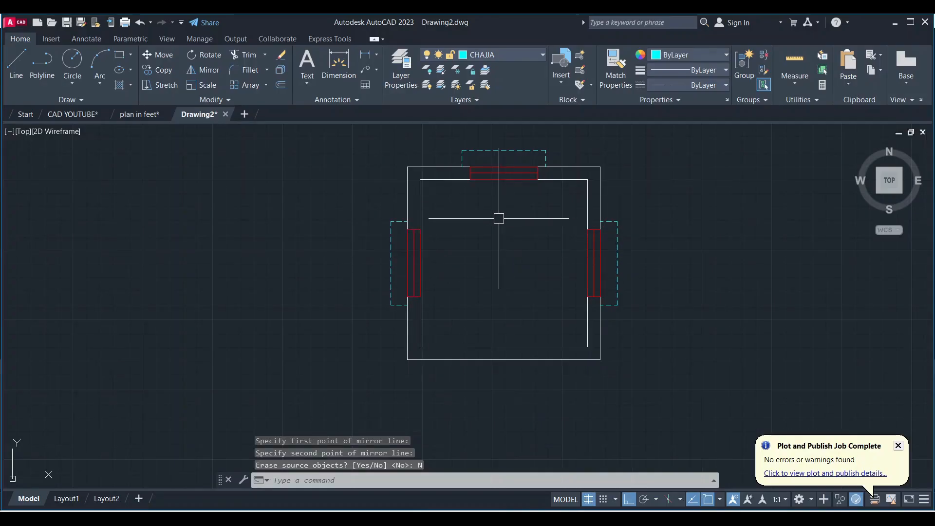
# Step: Draw a vertical line across the lower wall from the room's lower-left inner corner to the outer wall line
pyautogui.scroll(2, 457, 365)
pyautogui.scroll(2, 410, 348)
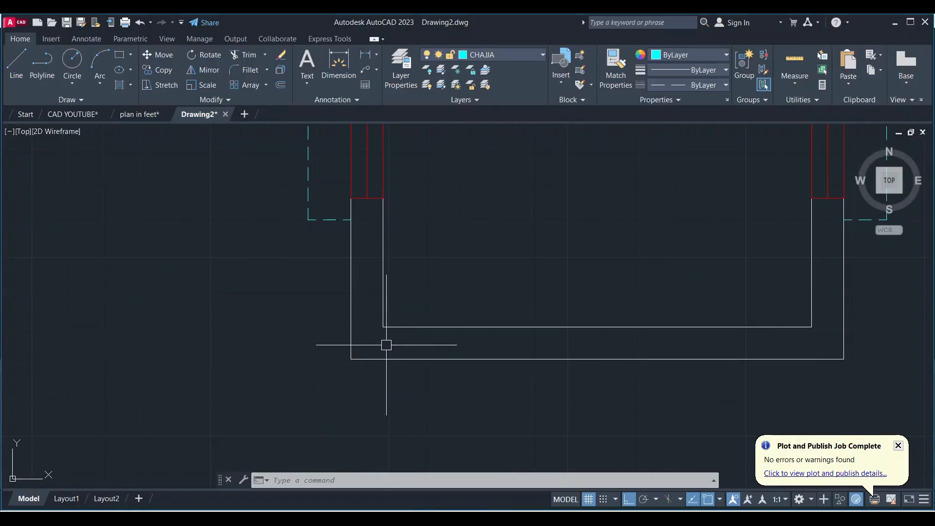
pyautogui.press('Return')
pyautogui.scroll(2, 386, 345)
pyautogui.click(379, 382)
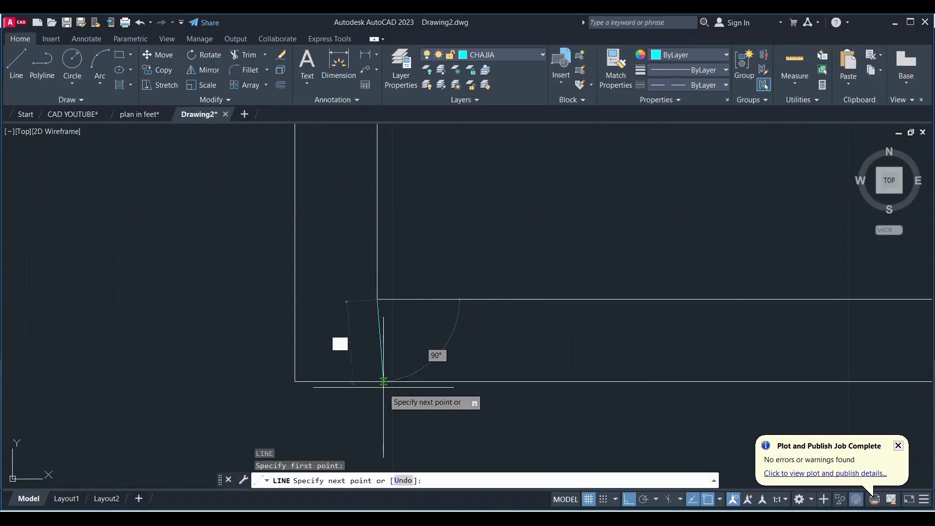
pyautogui.press('Escape')
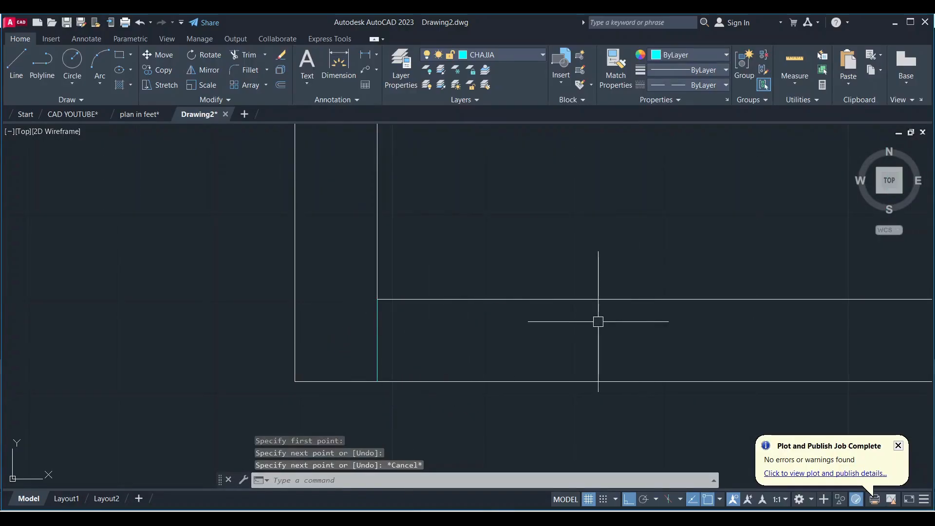
# Step: Offset the short vertical line across the lower wall 3' to the right to mark the door opening's other side
pyautogui.write('O')
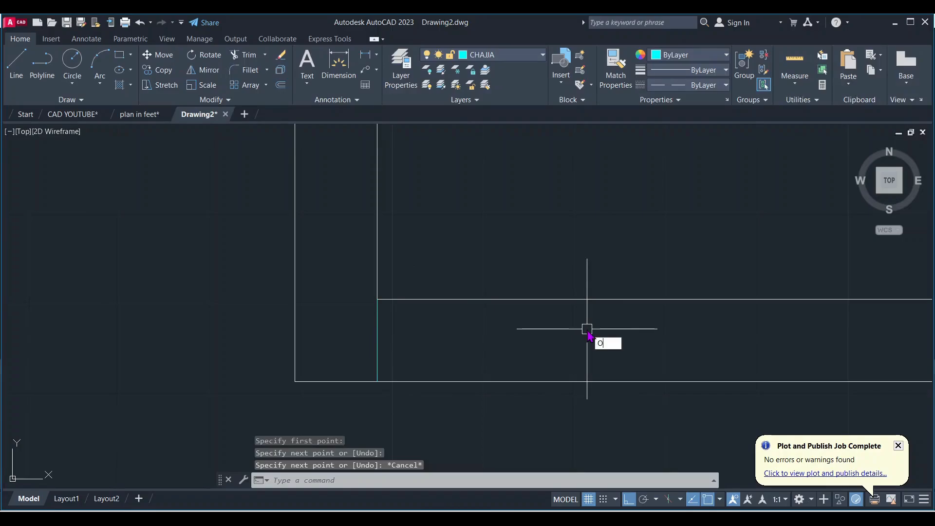
pyautogui.press('Return')
pyautogui.write("3'")
pyautogui.press('Return')
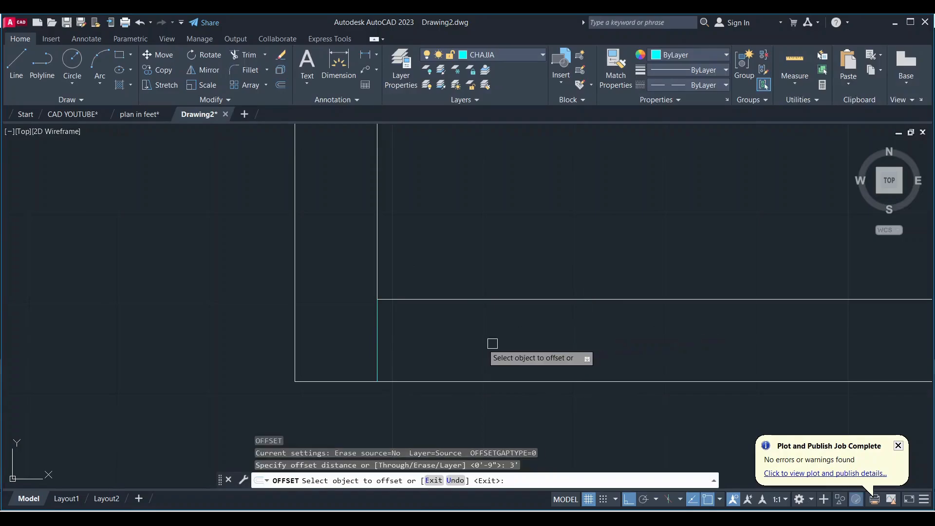
pyautogui.click(380, 340)
pyautogui.click(701, 350)
pyautogui.scroll(-4, 638, 276)
pyautogui.press('Escape')
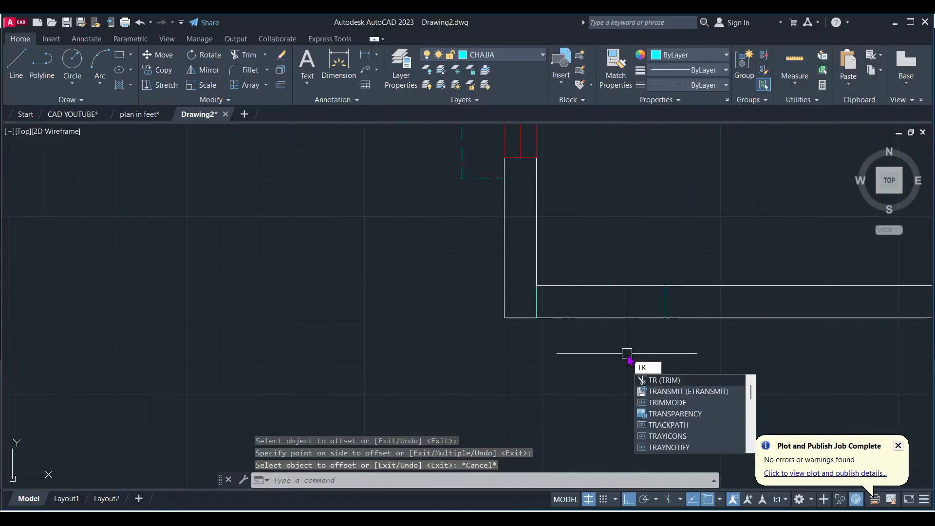
# Step: Trim the lower wall's inner and outer lines between the two vertical lines to open the doorway
pyautogui.press('Return')
pyautogui.click(613, 363)
pyautogui.click(567, 229)
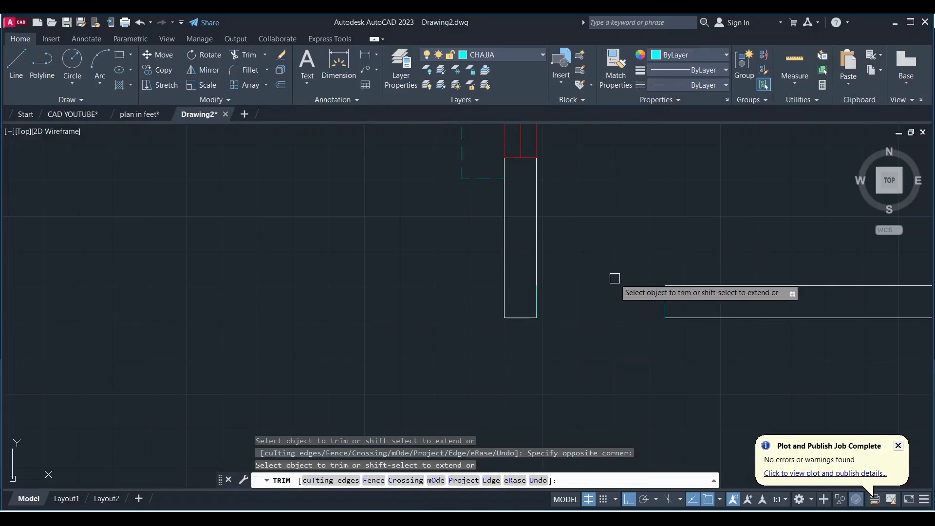
pyautogui.press('Escape')
pyautogui.scroll(2, 651, 298)
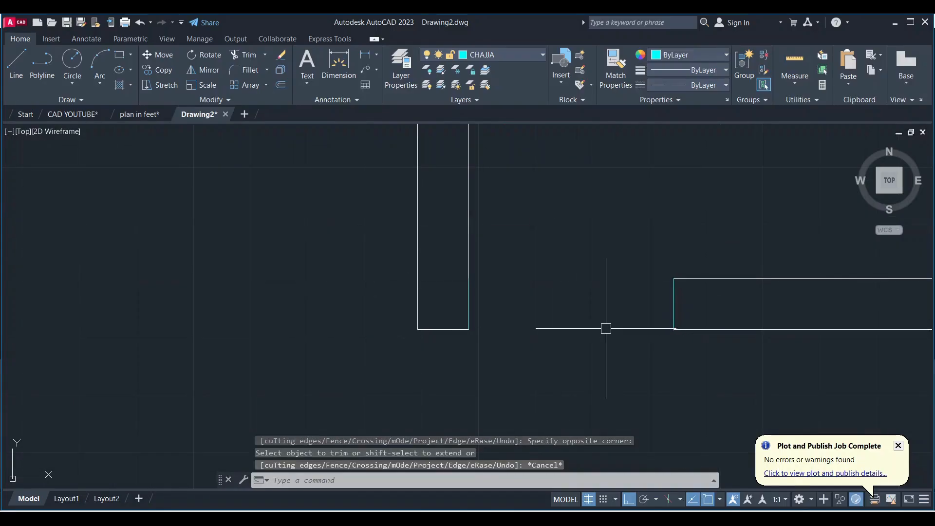
pyautogui.scroll(-2, 611, 302)
pyautogui.scroll(2, 611, 302)
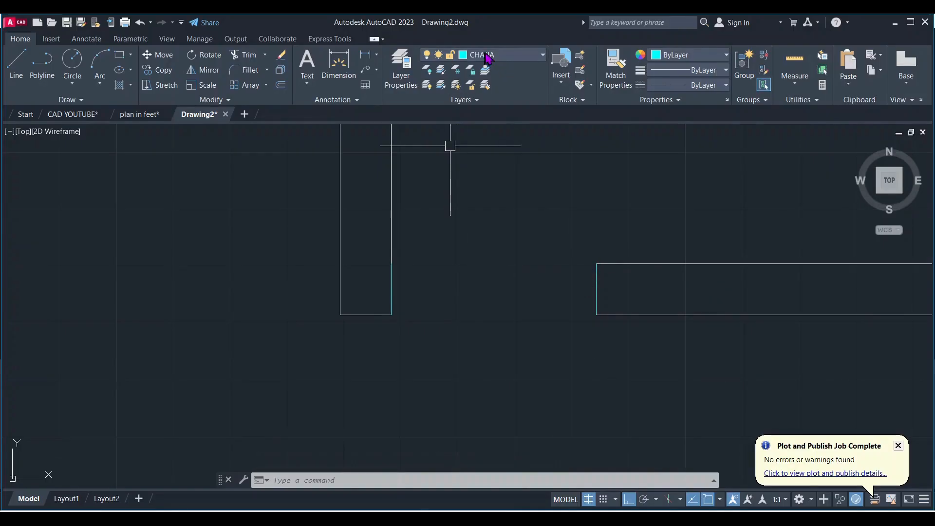
# Step: Match the properties of the lower wall's outer line onto the two vertical edge lines of the door opening
pyautogui.click(666, 315)
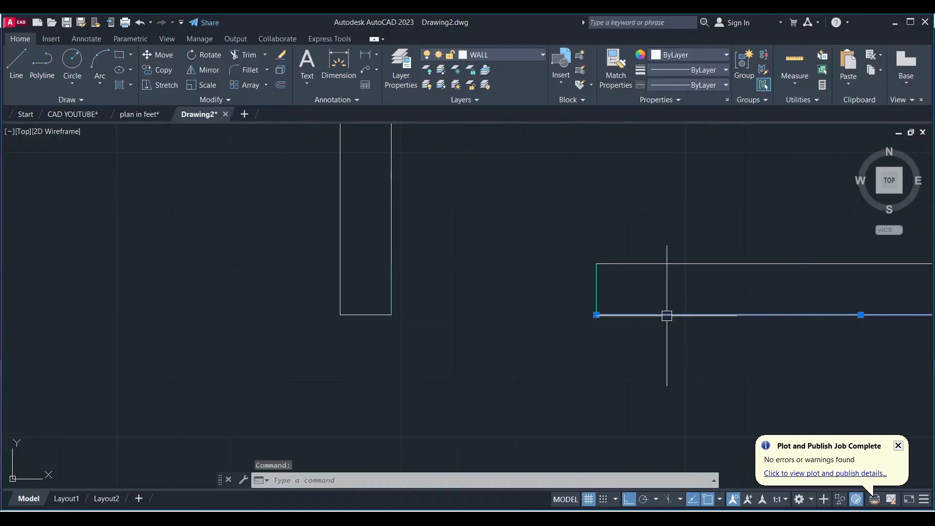
pyautogui.click(616, 66)
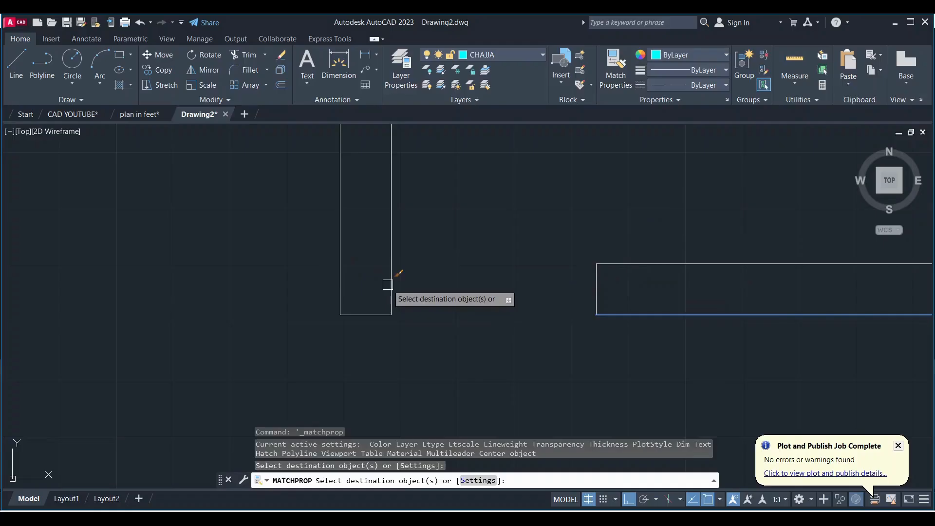
pyautogui.press('Escape')
pyautogui.scroll(-2, 506, 243)
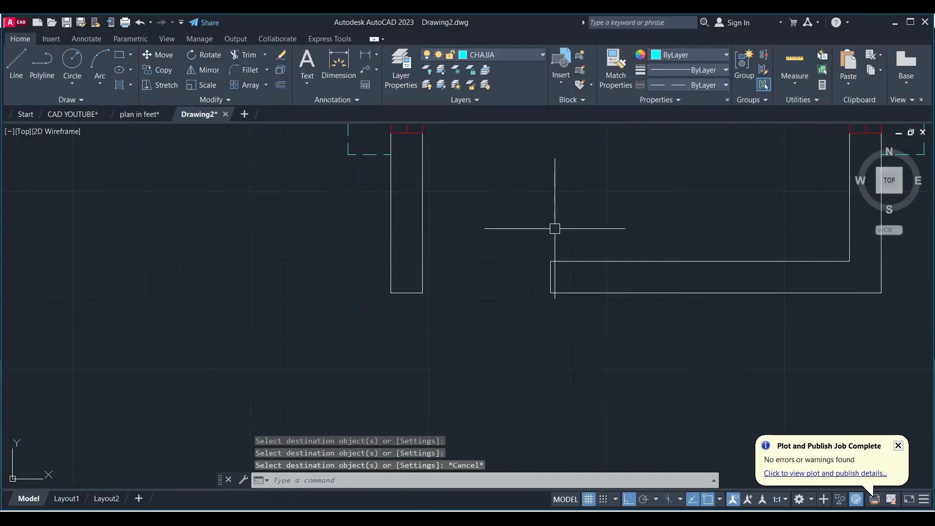
# Step: Draw a horizontal line across the door opening from the midpoint of its right edge to the left wall's inner line
pyautogui.scroll(2, 542, 288)
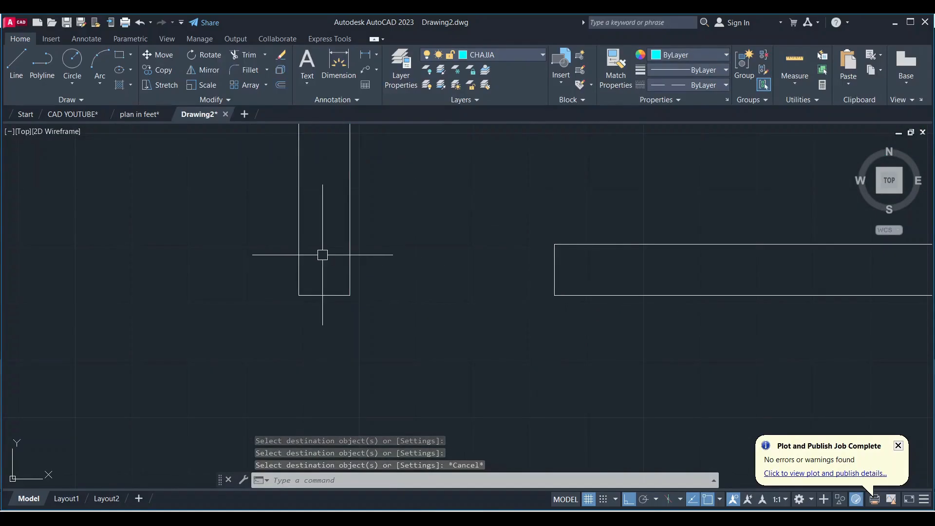
pyautogui.write('l')
pyautogui.press('Return')
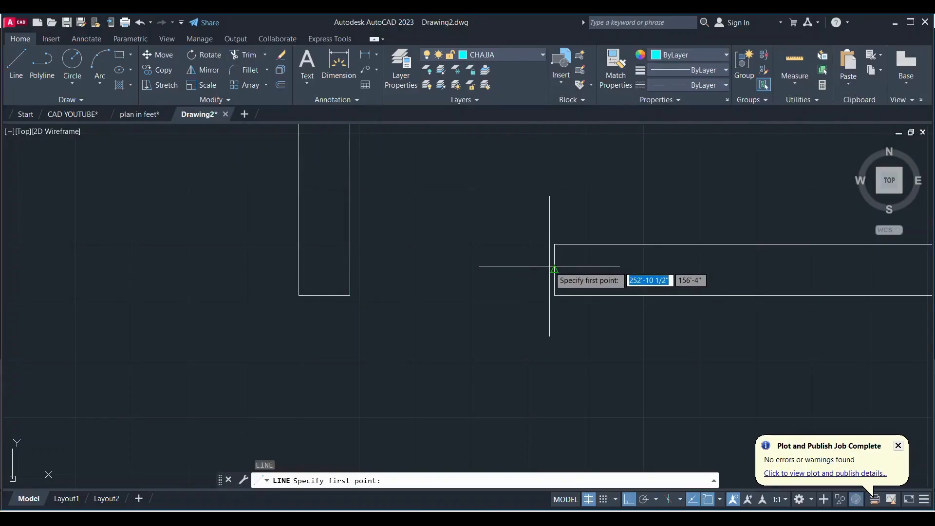
pyautogui.click(554, 268)
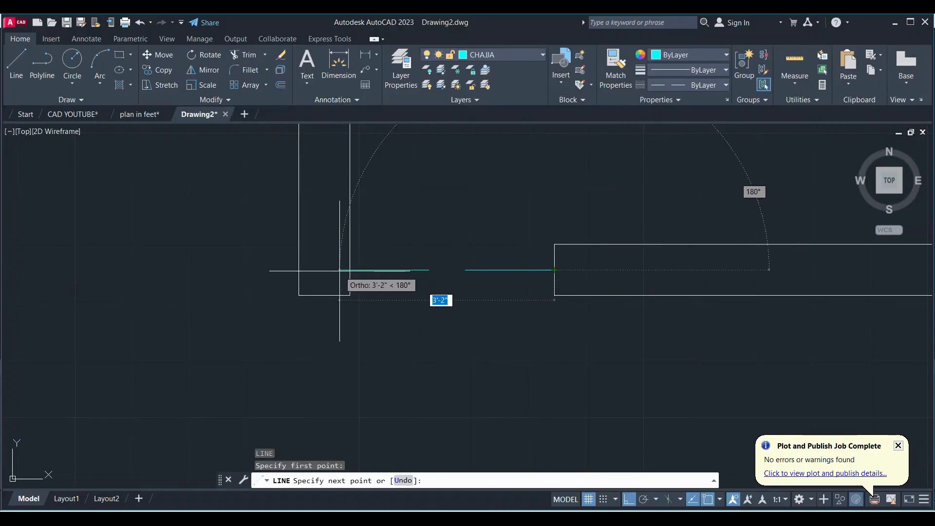
pyautogui.press('Escape')
# Step: Offset the horizontal line across the door opening 1 inch downward
pyautogui.scroll(4, 417, 300)
pyautogui.write('o')
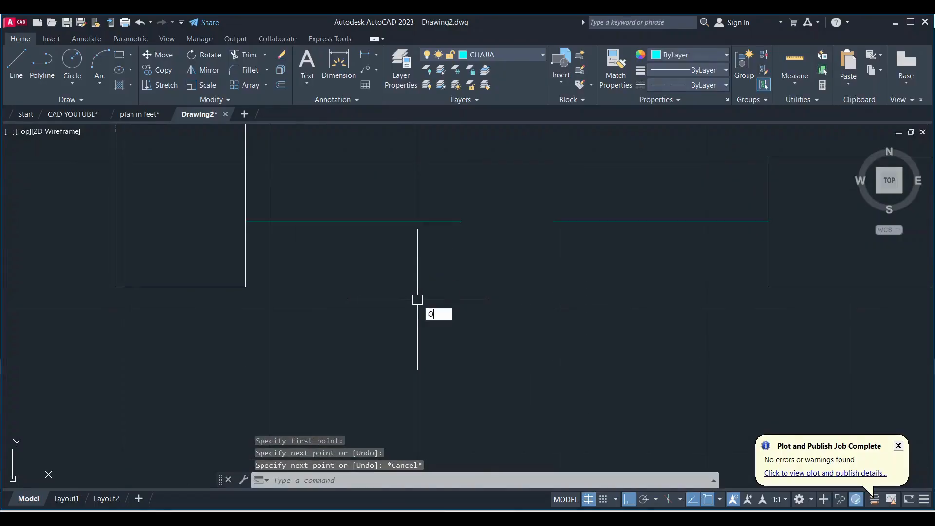
pyautogui.press('Return')
pyautogui.write('1')
pyautogui.press('Return')
pyautogui.click(581, 222)
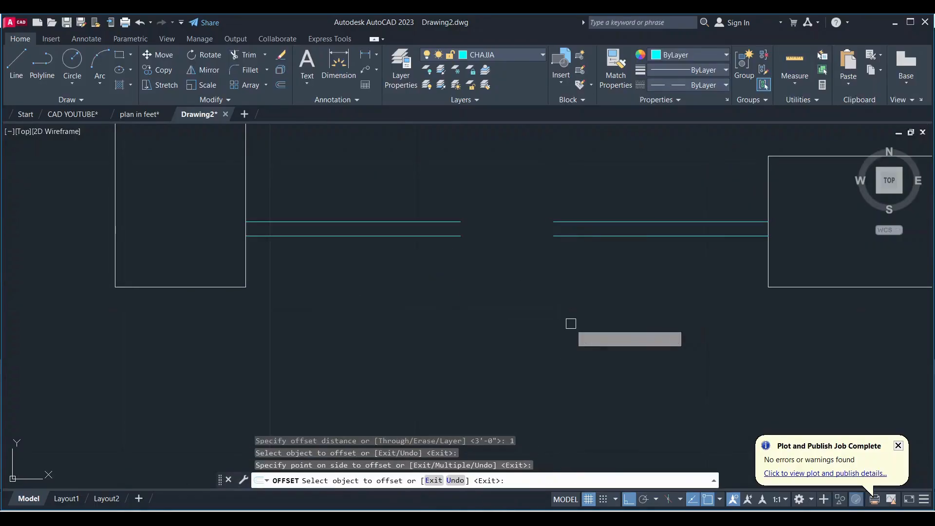
pyautogui.click(570, 323)
pyautogui.press('Escape')
# Step: Assign the two horizontal lines across the door opening to the DOOR layer
pyautogui.scroll(-3, 553, 306)
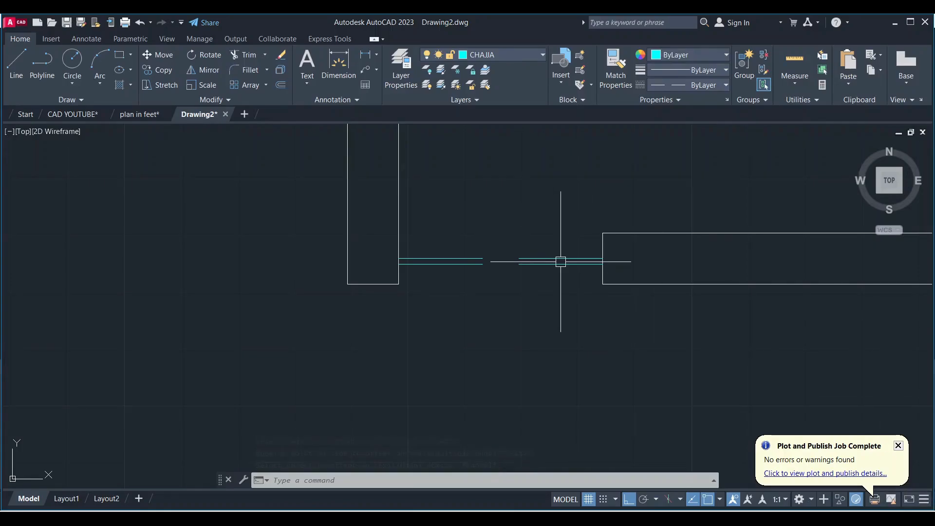
pyautogui.scroll(3, 560, 261)
pyautogui.scroll(-2, 574, 261)
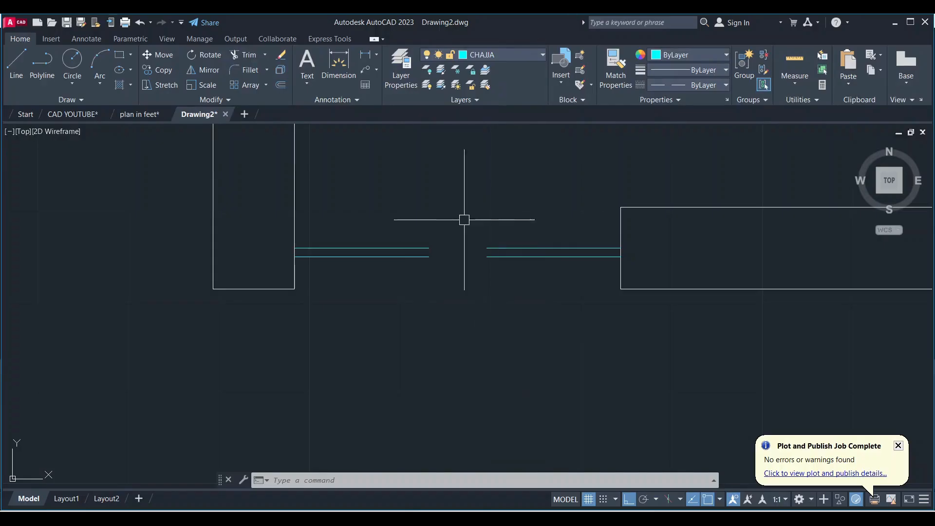
pyautogui.scroll(-2, 404, 186)
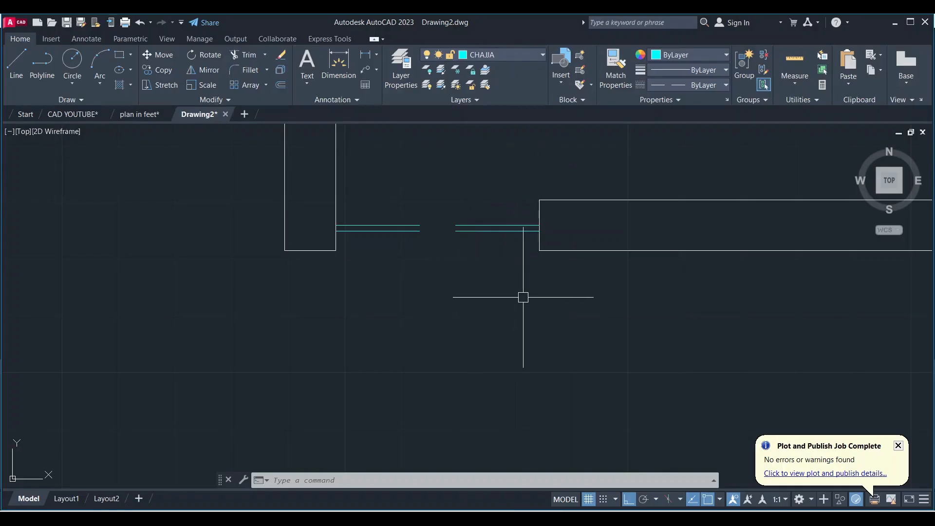
pyautogui.click(469, 273)
pyautogui.click(394, 174)
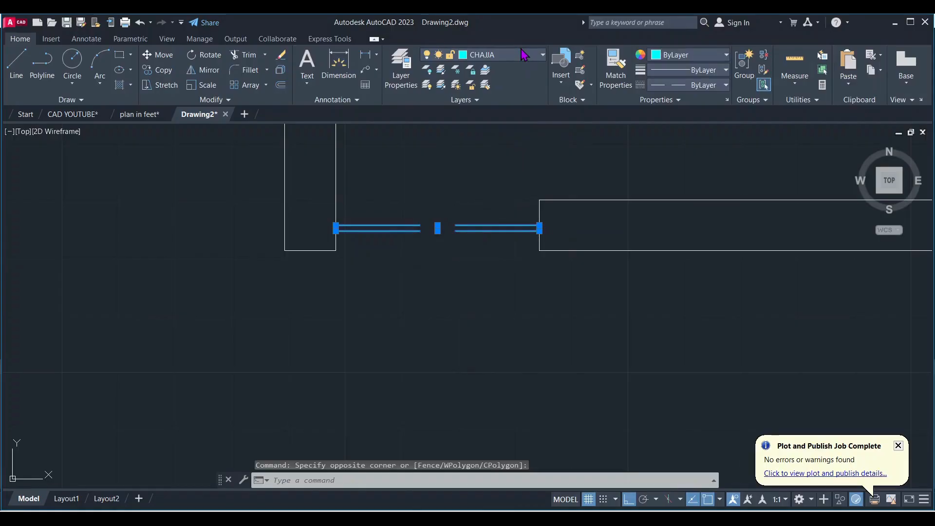
pyautogui.click(509, 59)
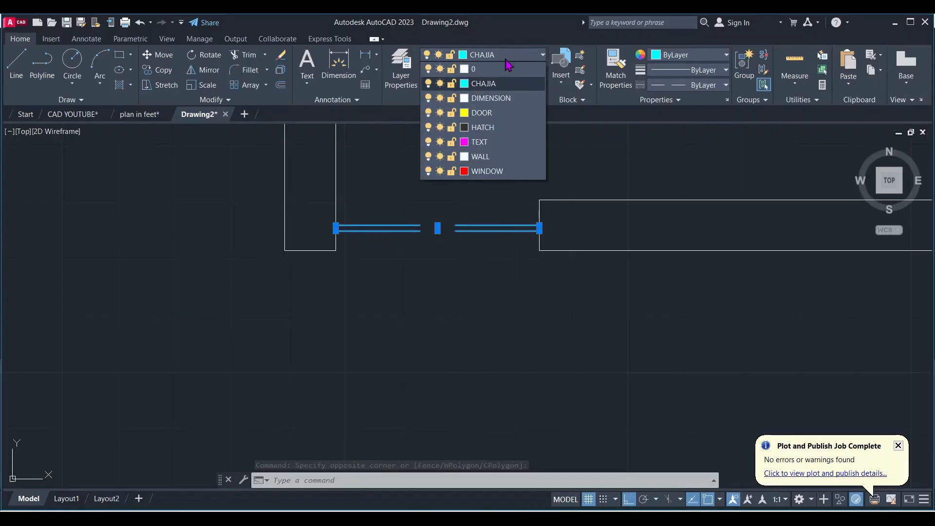
pyautogui.click(497, 113)
pyautogui.press('Escape')
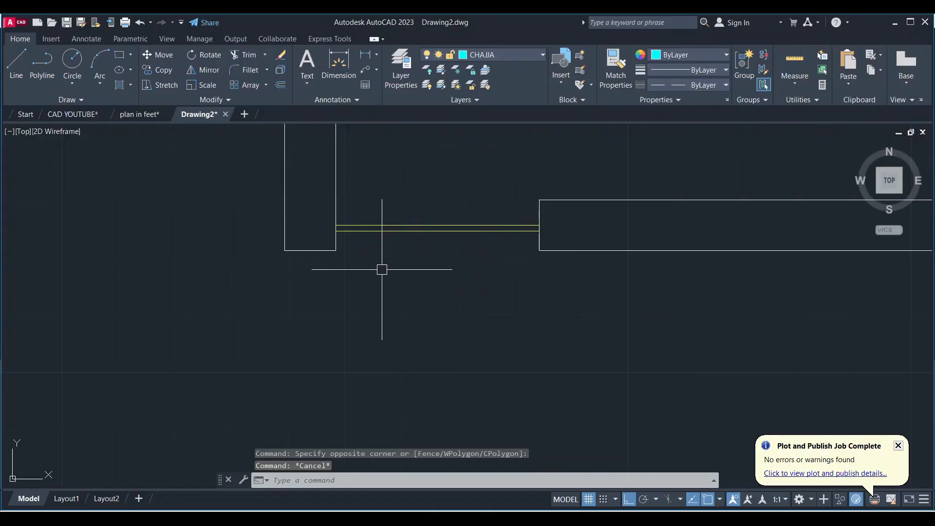
pyautogui.scroll(-2, 384, 271)
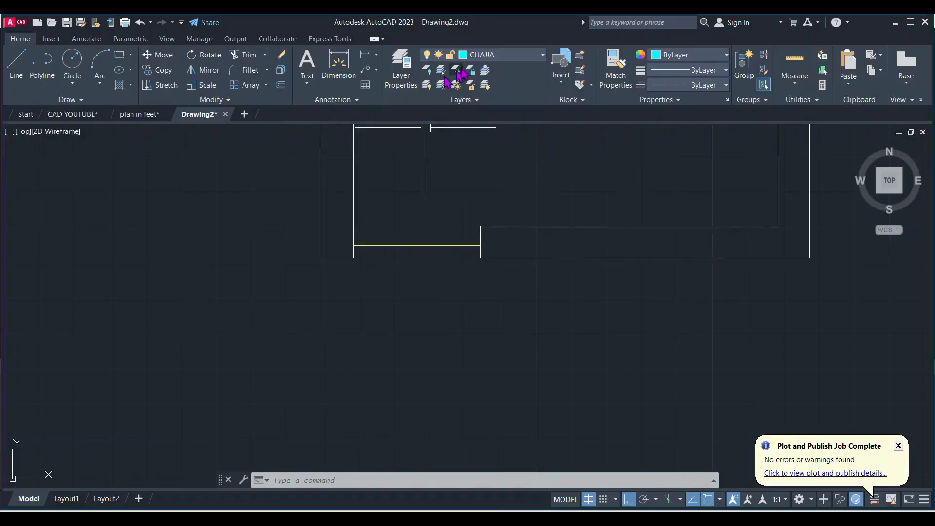
pyautogui.click(523, 56)
pyautogui.click(532, 57)
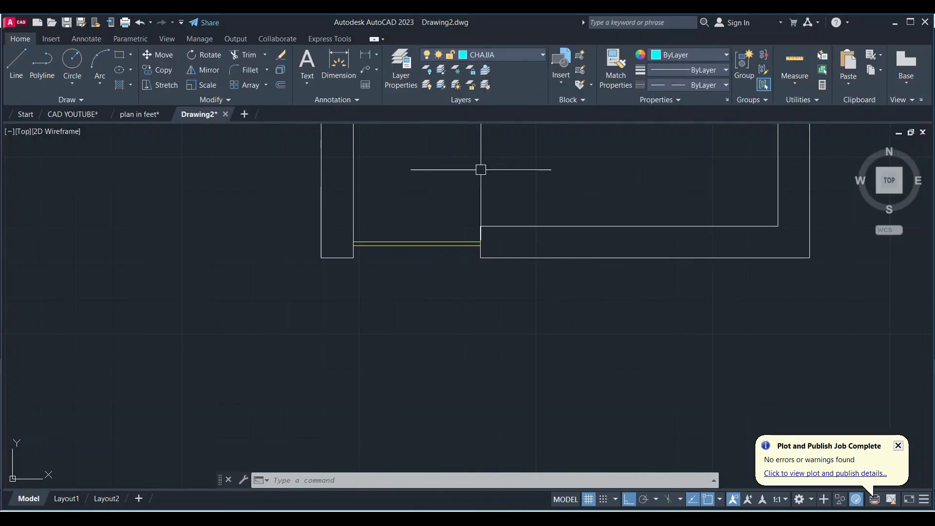
pyautogui.scroll(-4, 394, 306)
pyautogui.moveTo(420, 250)
pyautogui.mouseDown(button='middle')
pyautogui.moveTo(425, 279)
pyautogui.moveTo(386, 315)
pyautogui.mouseUp(button='middle')
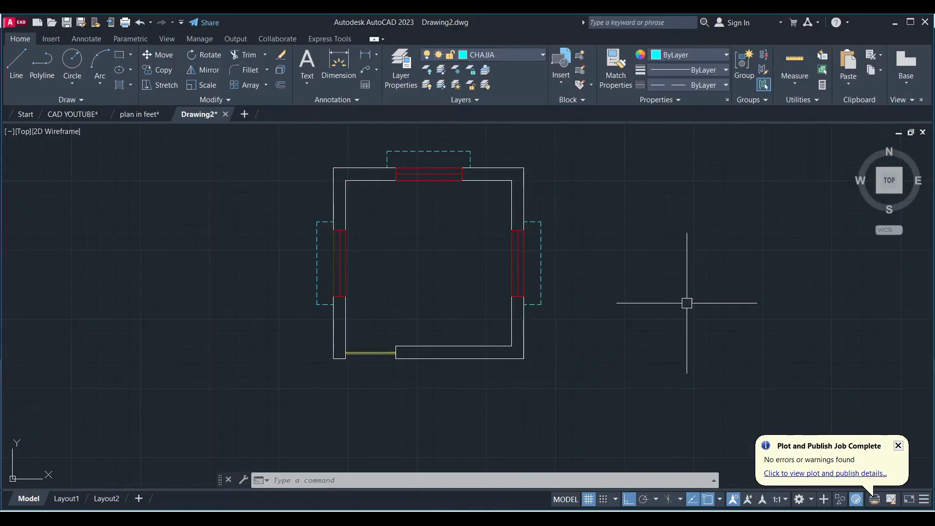
pyautogui.click(520, 55)
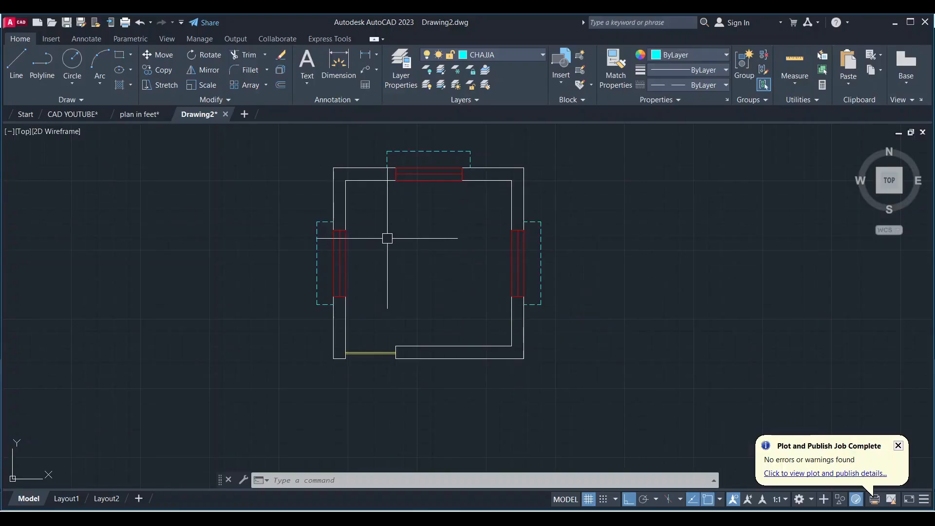
pyautogui.scroll(2, 385, 235)
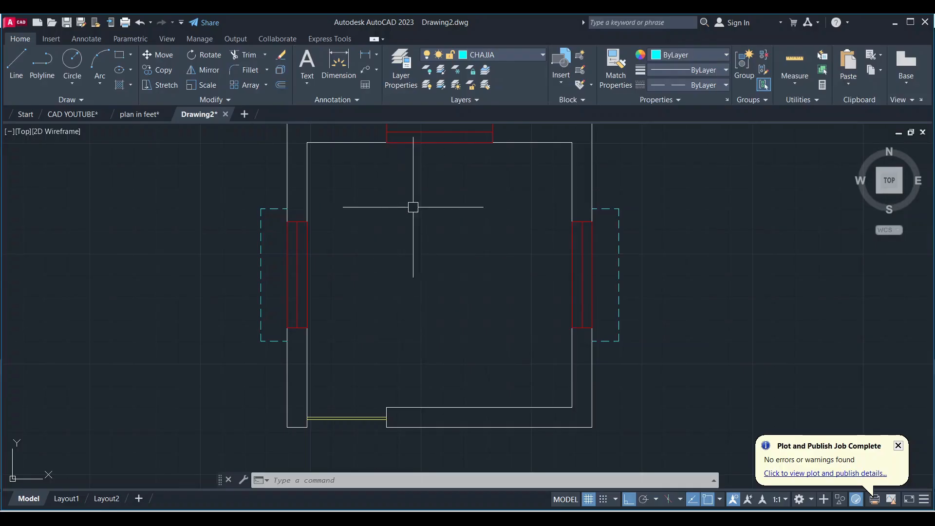
# Step: Create a layer named FURNITURE with colour 8 and make it the current layer
pyautogui.click(500, 57)
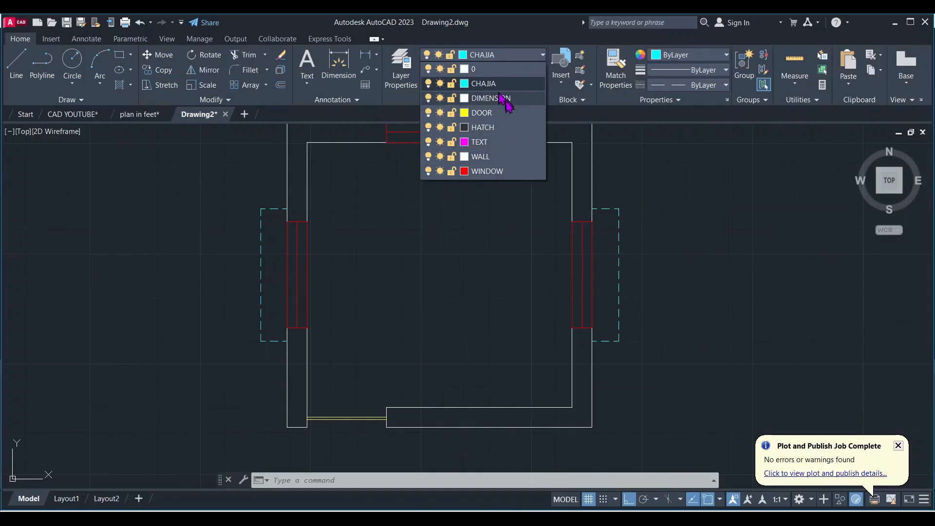
pyautogui.click(406, 72)
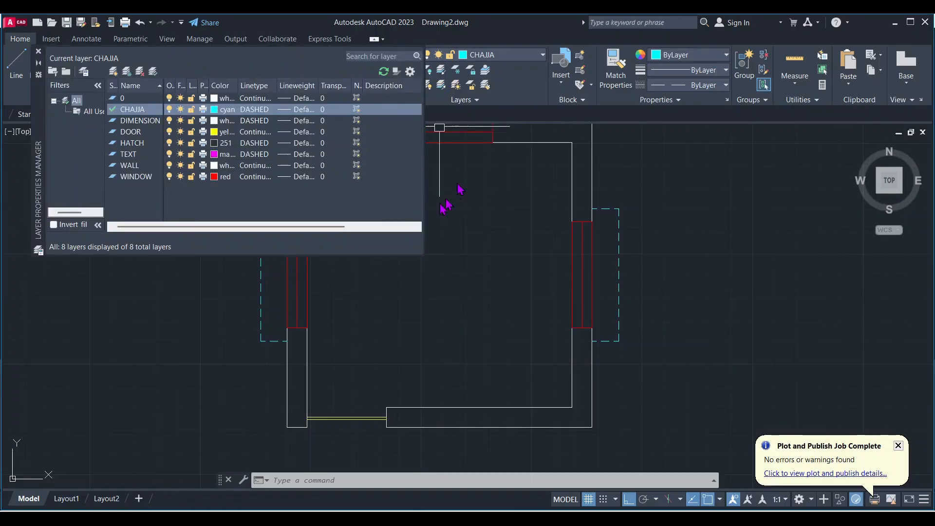
pyautogui.click(115, 72)
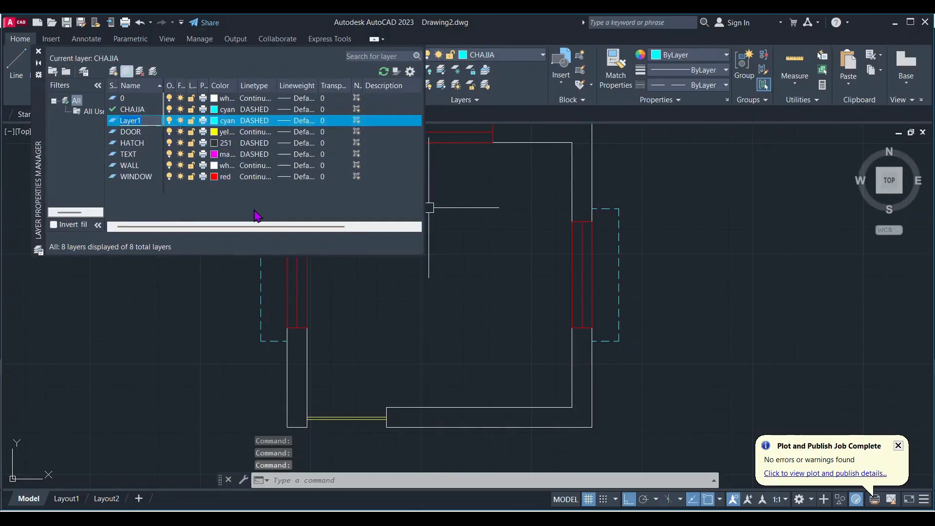
pyautogui.write('FURNITURE')
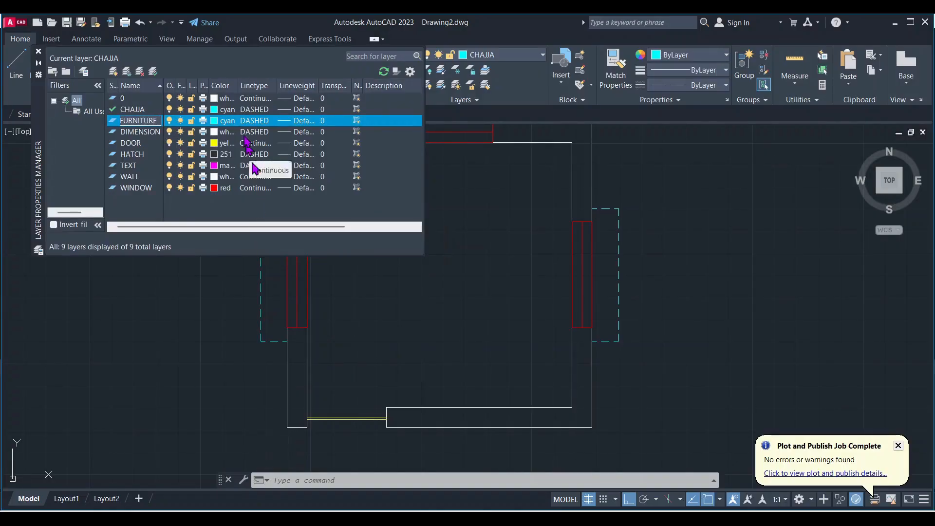
pyautogui.click(216, 122)
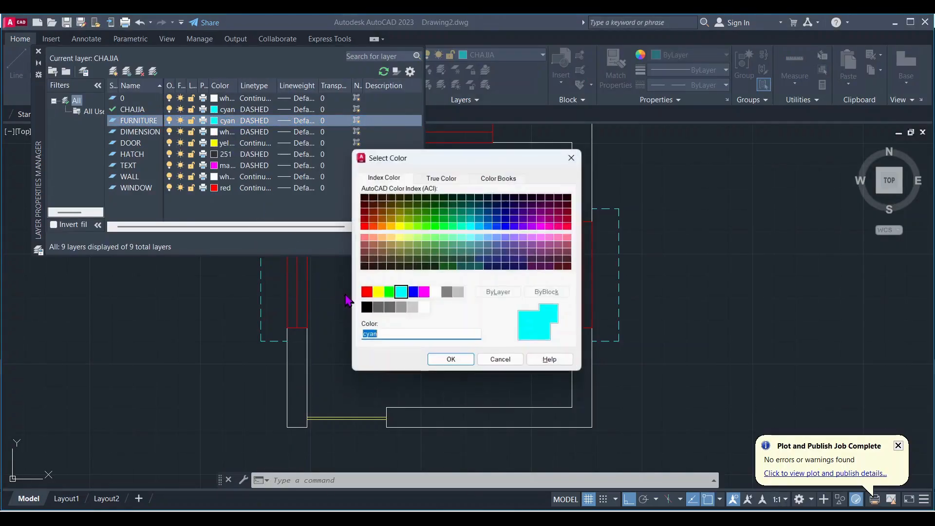
pyautogui.click(446, 294)
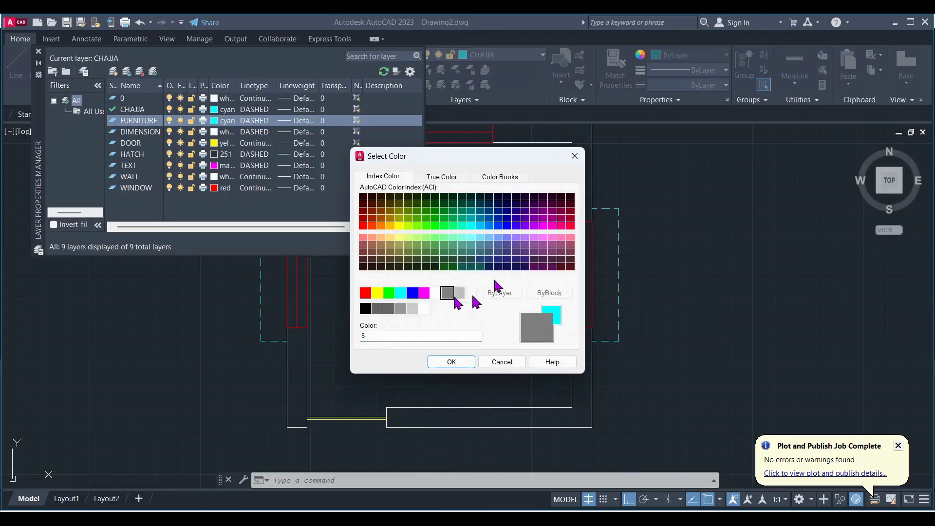
pyautogui.click(452, 362)
pyautogui.click(38, 51)
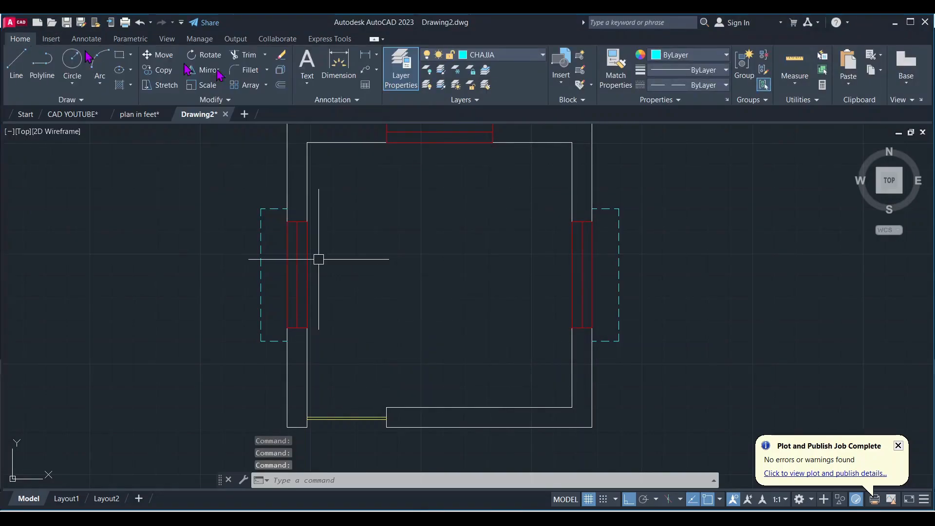
pyautogui.click(541, 54)
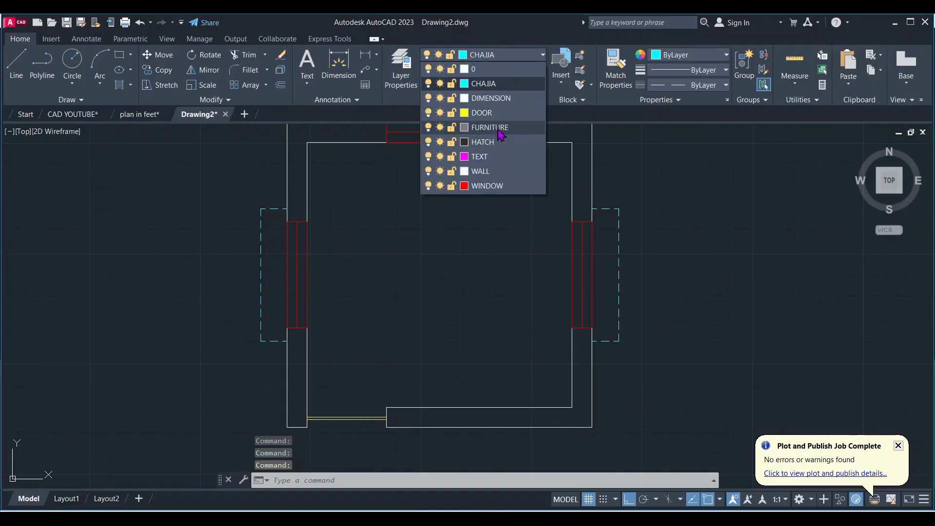
pyautogui.click(502, 128)
# Step: Draw a 6' by 6' square of lines inside the room as the bed outline
pyautogui.write('L')
pyautogui.press('Return')
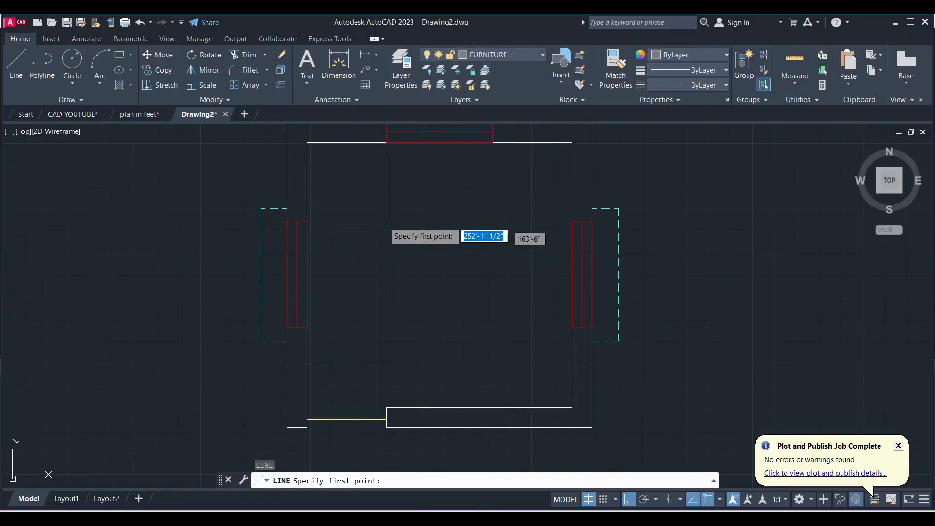
pyautogui.click(371, 215)
pyautogui.write('6')
pyautogui.press('Return')
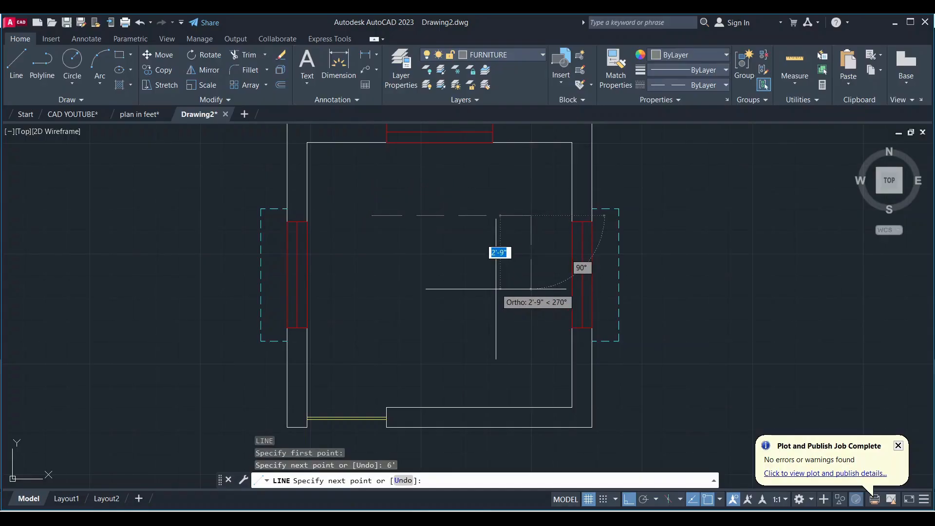
pyautogui.write('6')
pyautogui.press('Return')
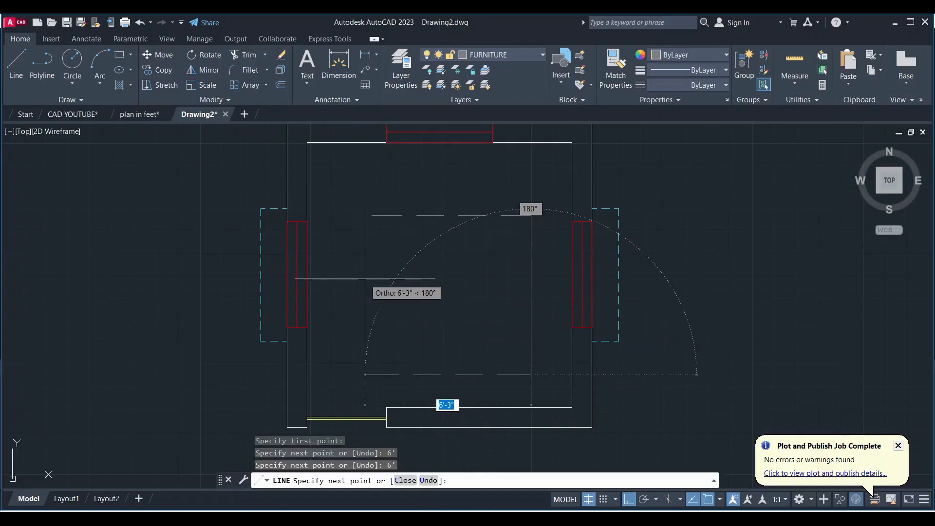
pyautogui.write('6')
pyautogui.press('Return')
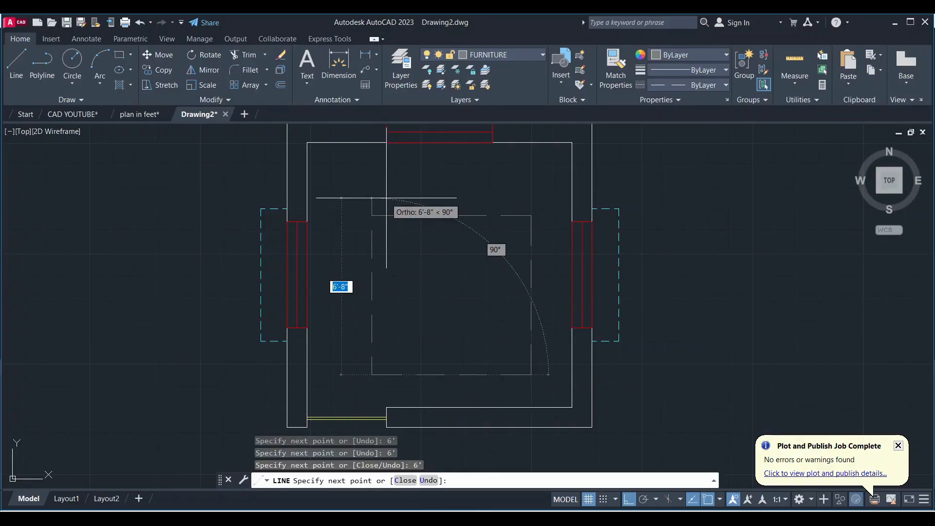
pyautogui.click(371, 215)
pyautogui.press('Escape')
pyautogui.scroll(2, 521, 288)
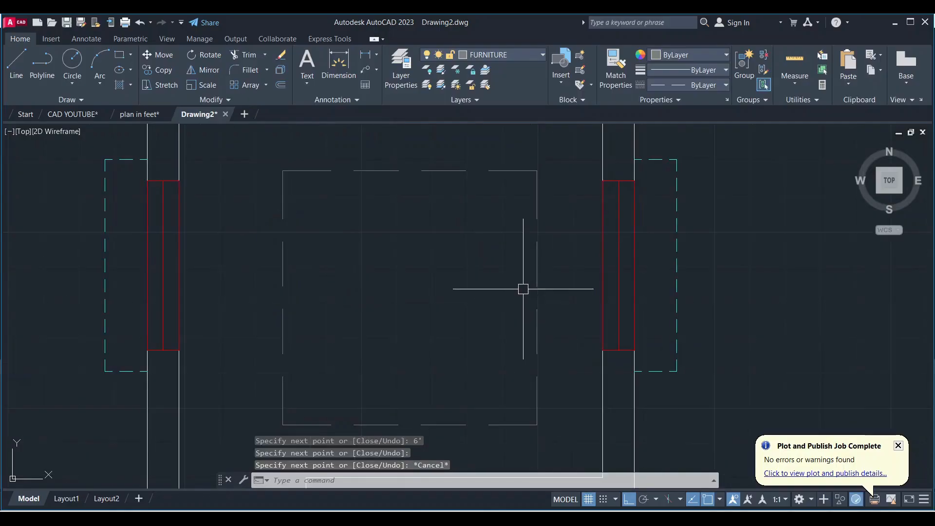
# Step: Set the FURNITURE layer's linetype to Continuous
pyautogui.scroll(-2, 423, 258)
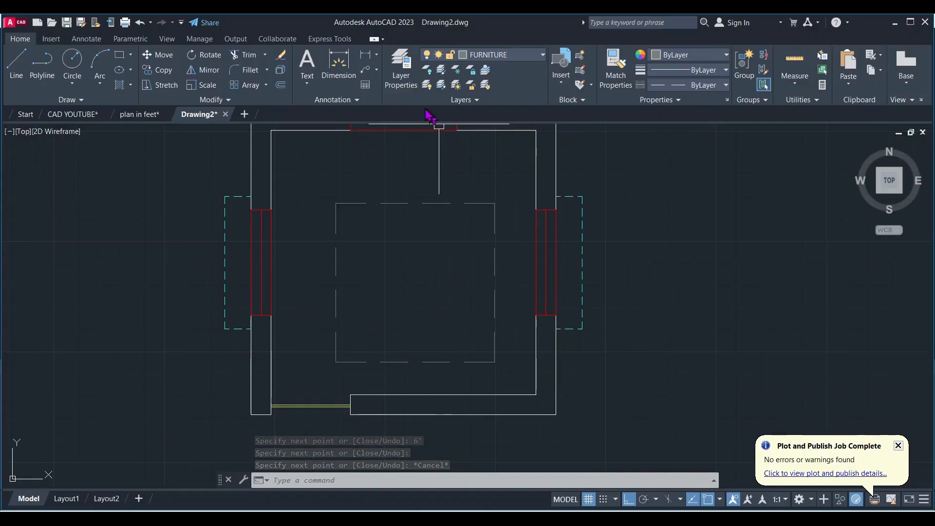
pyautogui.click(401, 65)
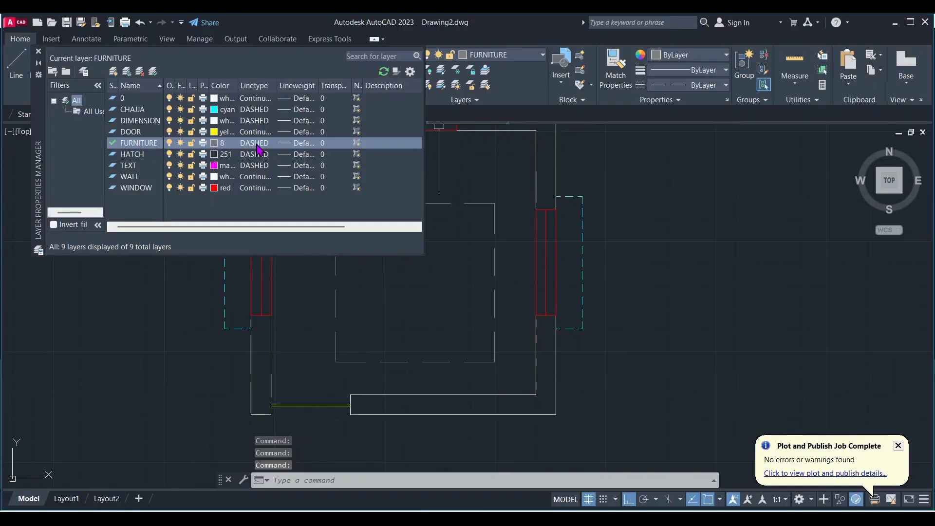
pyautogui.click(257, 146)
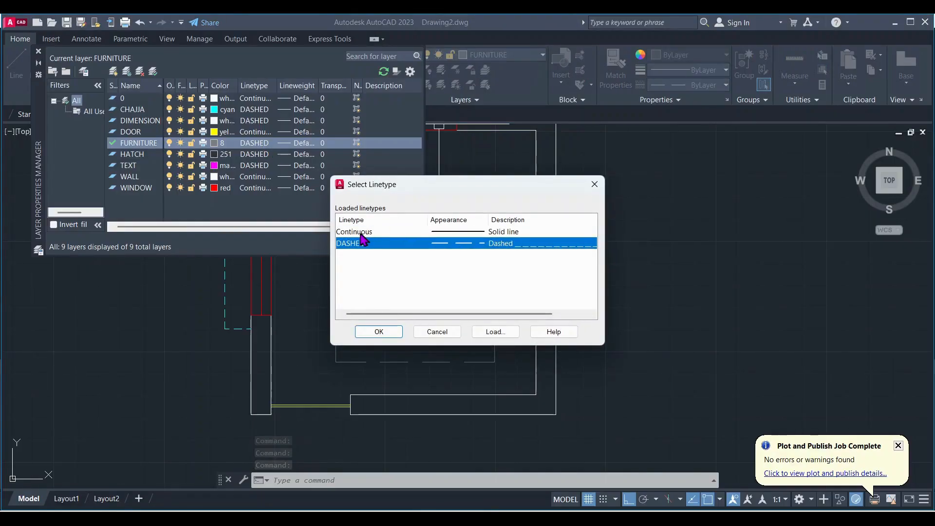
pyautogui.click(365, 232)
pyautogui.click(378, 332)
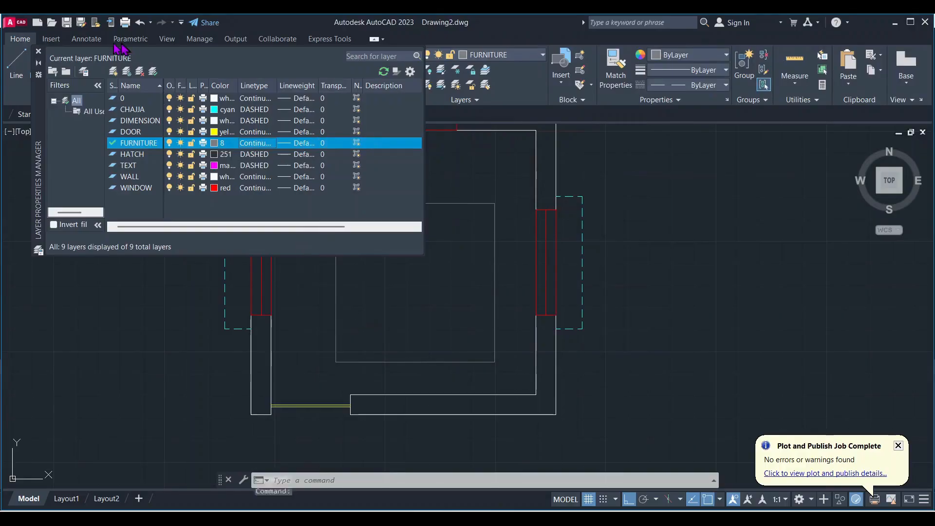
pyautogui.click(39, 52)
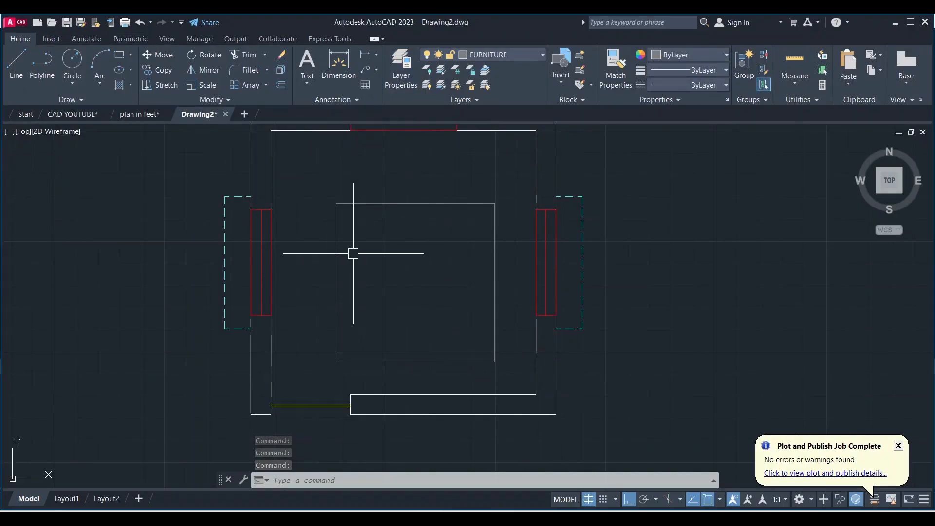
# Step: Draw a small upright rectangle as a pillow just inside the bed square's upper-left corner
pyautogui.write('REC')
pyautogui.press('Return')
pyautogui.scroll(4, 353, 254)
pyautogui.click(331, 162)
pyautogui.scroll(-4, 382, 258)
pyautogui.click(388, 267)
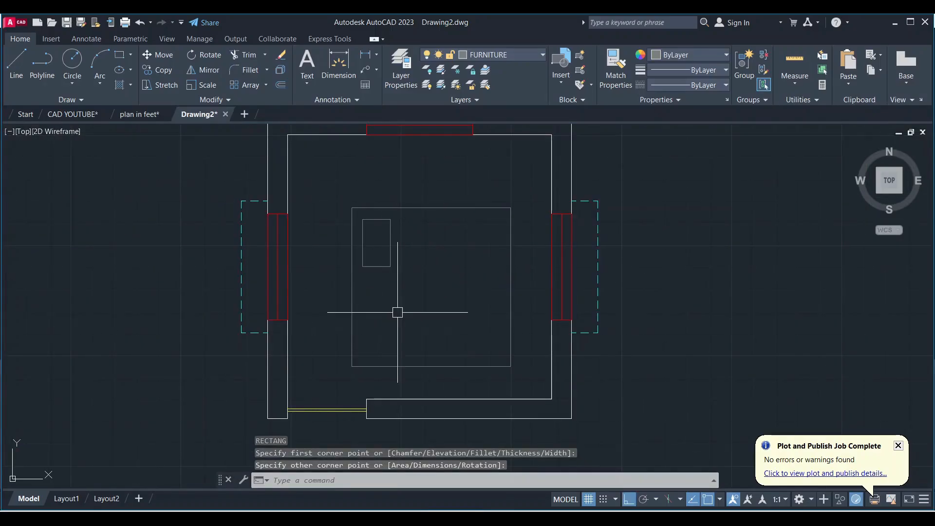
# Step: Mirror the pillow rectangle about a horizontal line through the midpoint of the bed's right edge, keeping the original
pyautogui.click(390, 242)
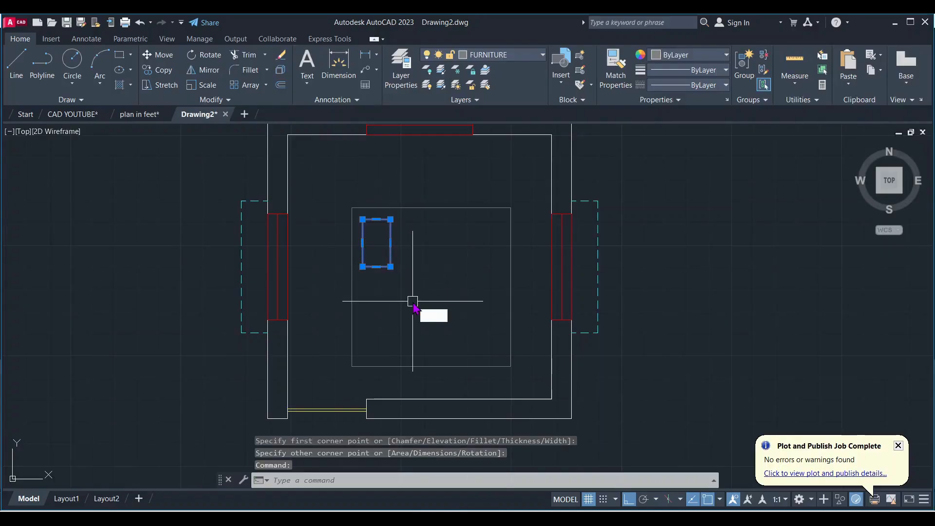
pyautogui.write('MI')
pyautogui.press('Return')
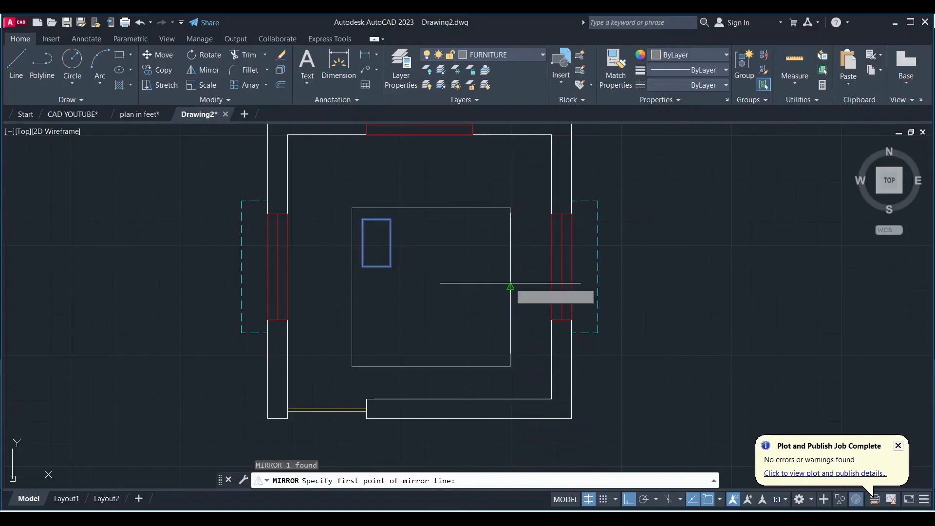
pyautogui.click(510, 287)
pyautogui.click(650, 295)
pyautogui.click(670, 339)
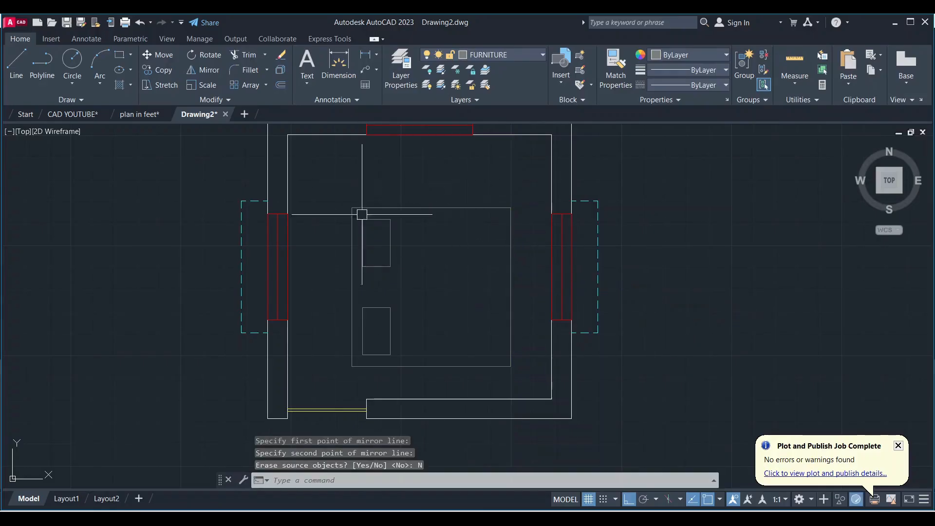
# Step: Group the bed outline and both pillow rectangles
pyautogui.click(532, 381)
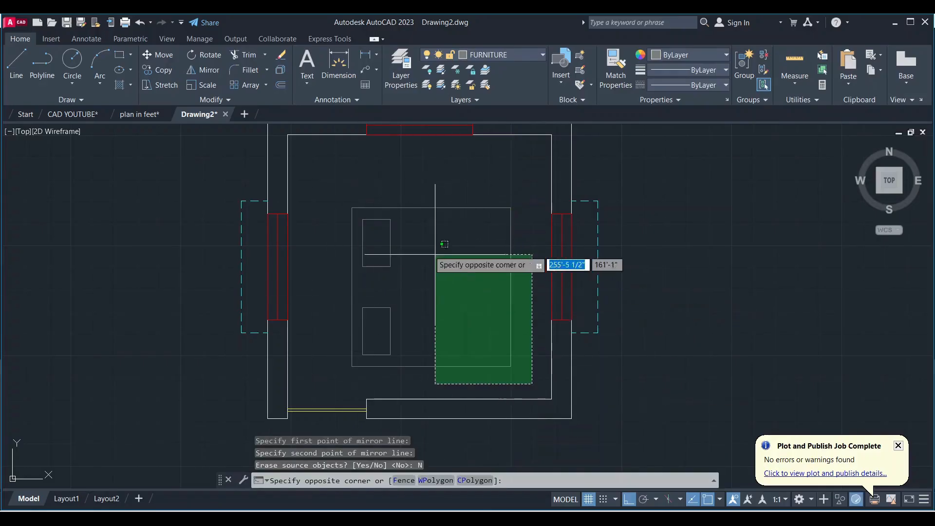
pyautogui.click(334, 172)
pyautogui.click(744, 63)
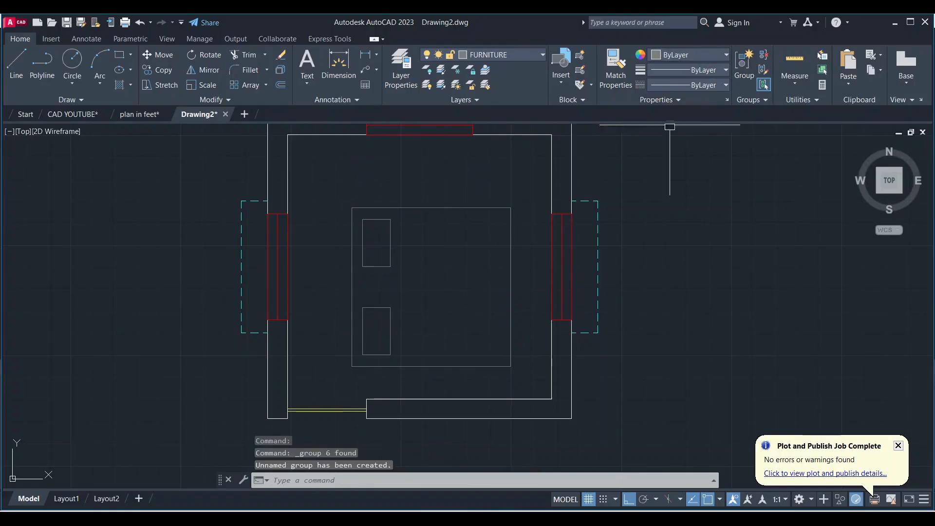
# Step: Rotate the bed group 90° clockwise about its lower-right corner so the pillows face the upper wall
pyautogui.click(417, 208)
pyautogui.scroll(-2, 416, 200)
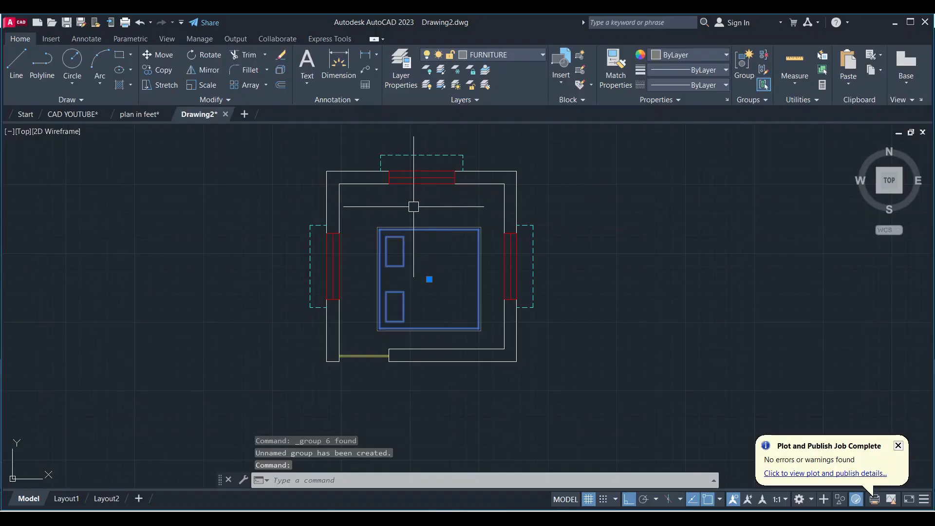
pyautogui.click(204, 54)
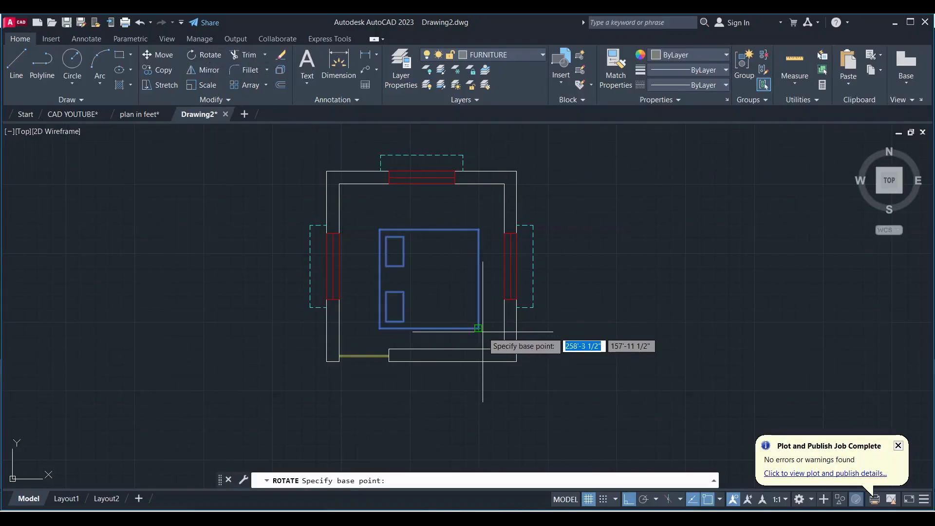
pyautogui.click(481, 329)
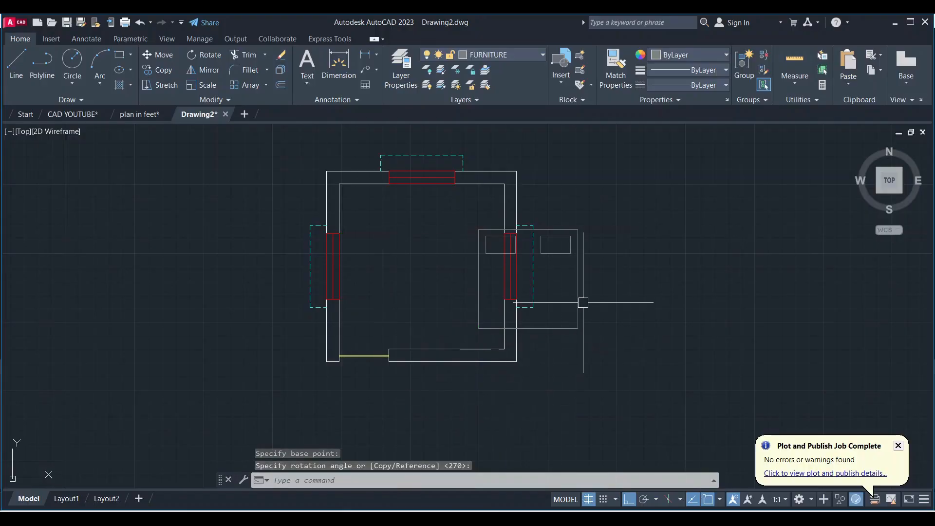
# Step: Move the bed group by its upper edge's midpoint to the midpoint of the upper window's inner line
pyautogui.click(584, 283)
pyautogui.scroll(2, 562, 242)
pyautogui.write('M')
pyautogui.press('Return')
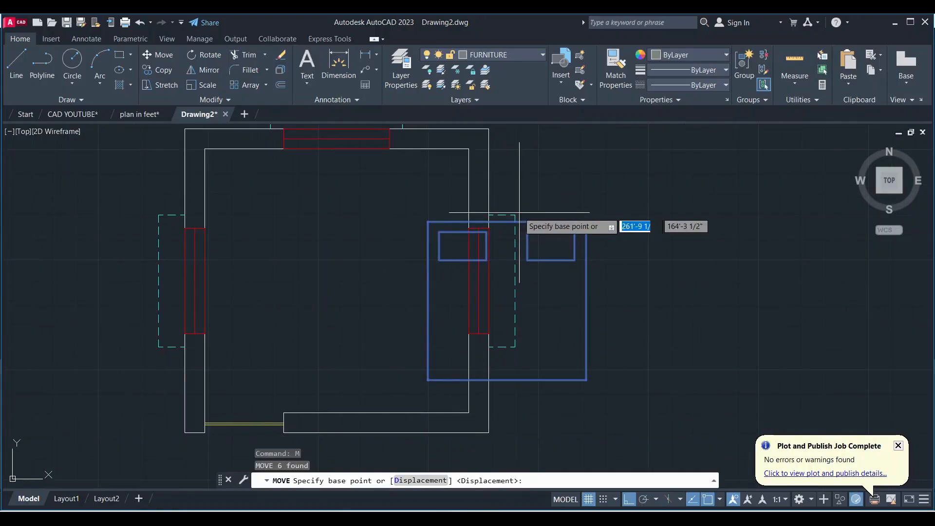
pyautogui.click(507, 221)
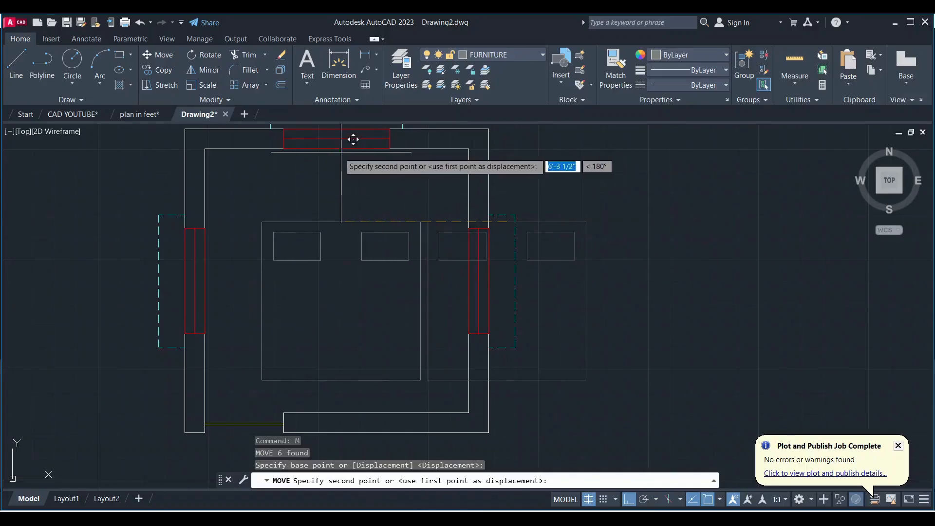
pyautogui.click(334, 150)
pyautogui.scroll(-4, 385, 260)
pyautogui.scroll(2, 380, 230)
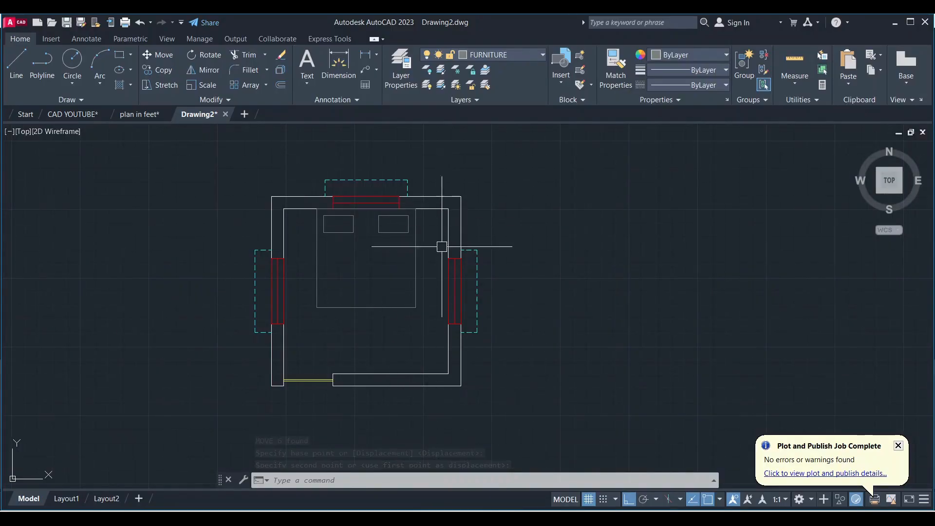
# Step: Make the HATCH layer current and start a hatch with its colour set to ByLayer
pyautogui.click(536, 55)
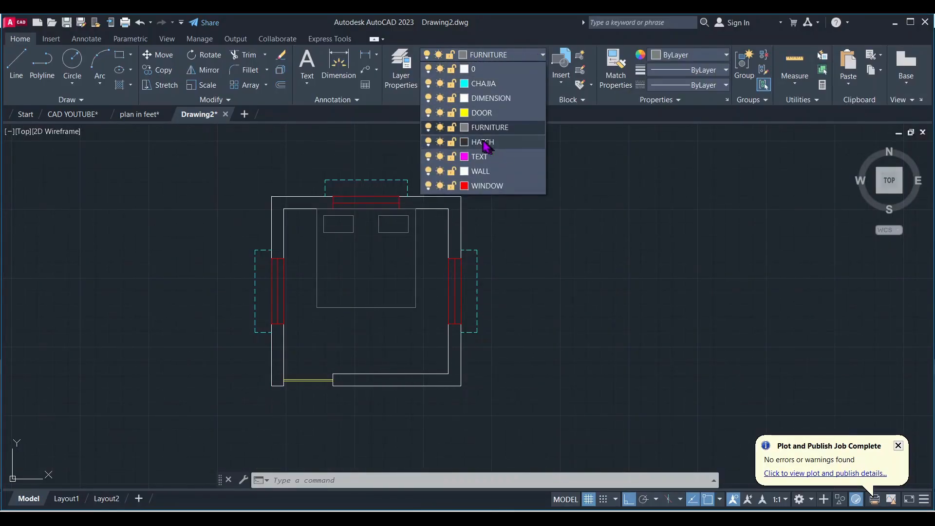
pyautogui.click(486, 142)
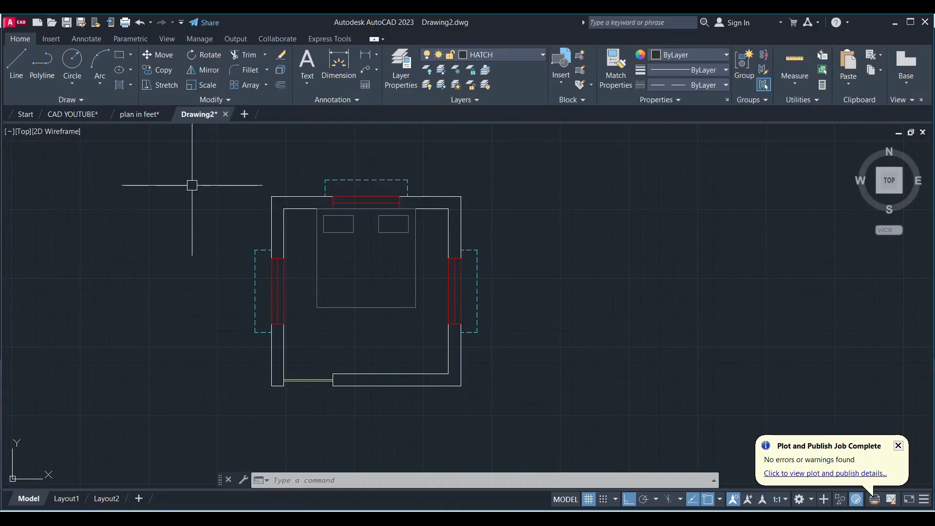
pyautogui.press('Return')
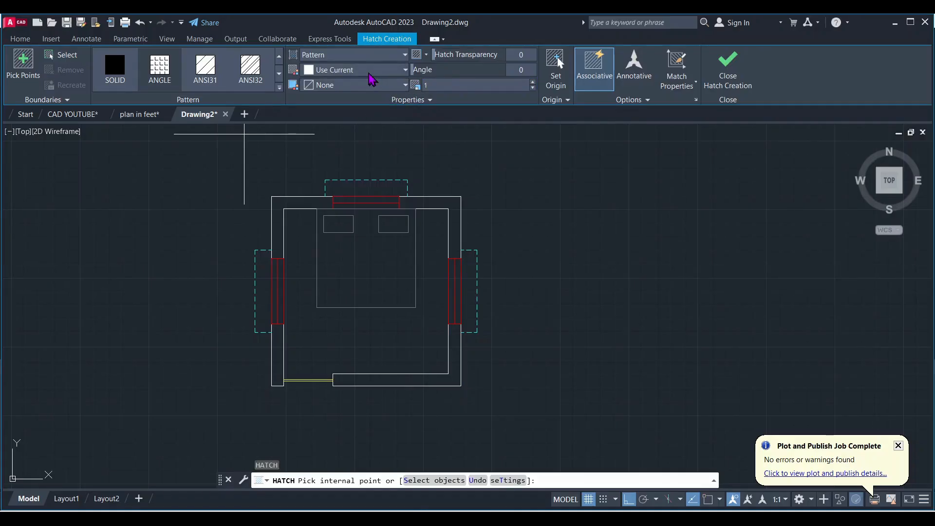
pyautogui.click(380, 73)
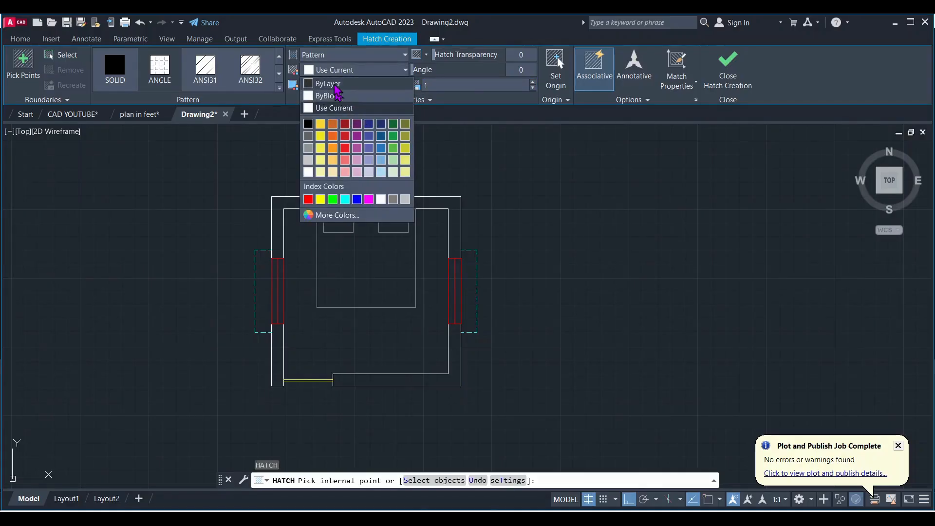
pyautogui.click(343, 81)
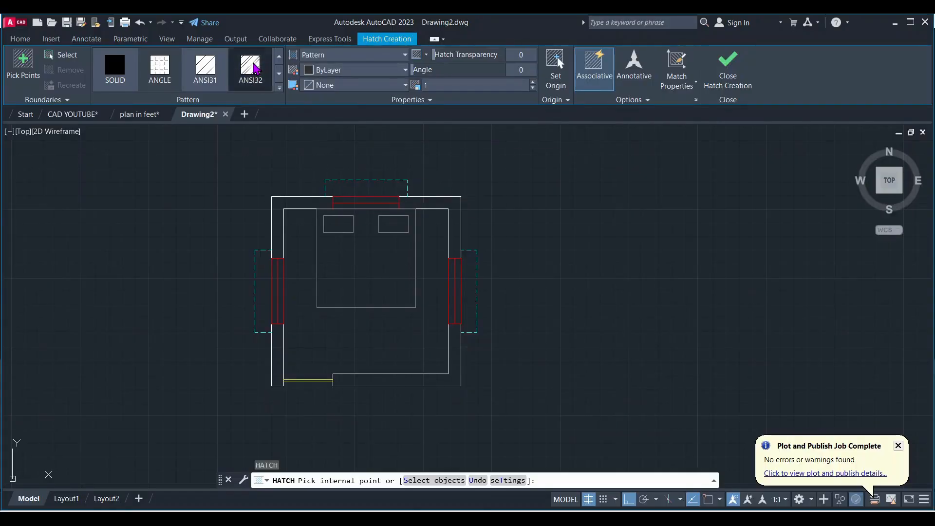
# Step: Hatch the wall sections around the plan's two upper corners with the diagonal-line pattern, accepting the open boundary
pyautogui.scroll(3, 459, 197)
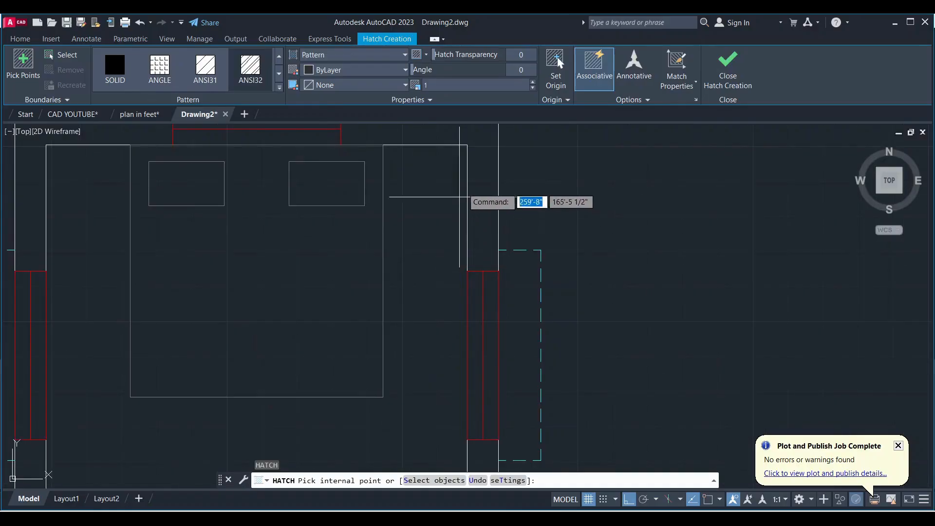
pyautogui.click(517, 188)
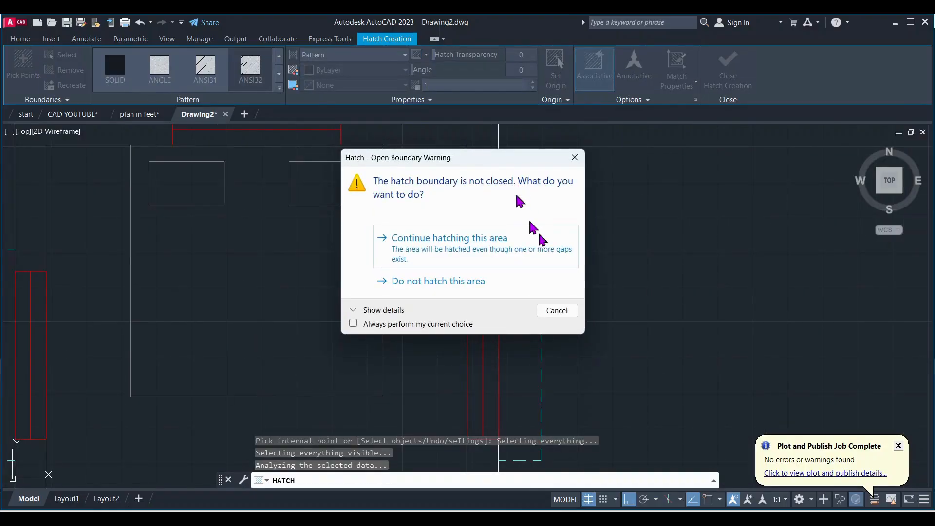
pyautogui.click(502, 239)
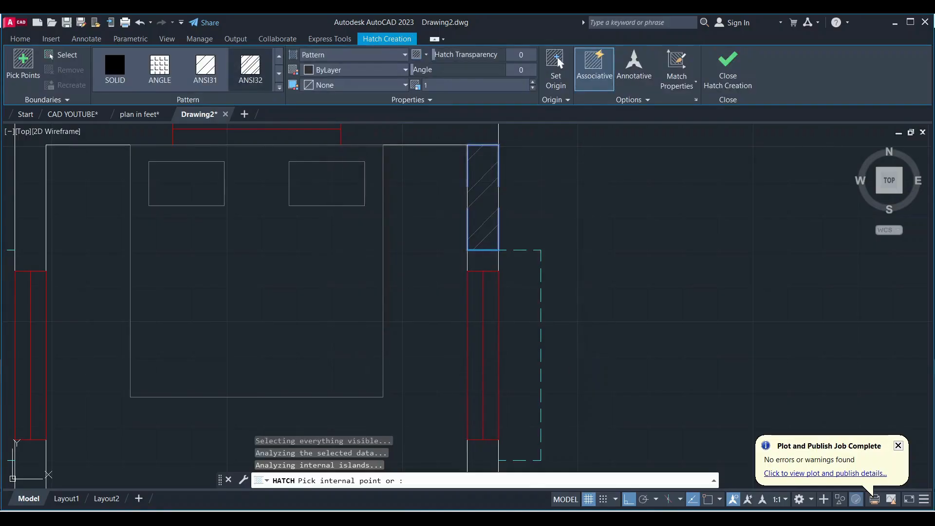
pyautogui.scroll(-2, 494, 234)
pyautogui.click(430, 171)
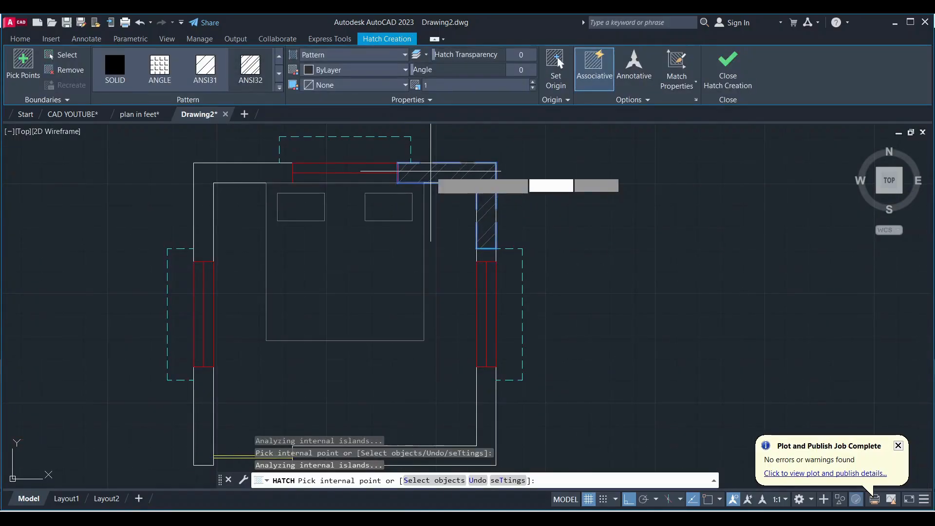
pyautogui.click(244, 173)
pyautogui.scroll(-4, 265, 197)
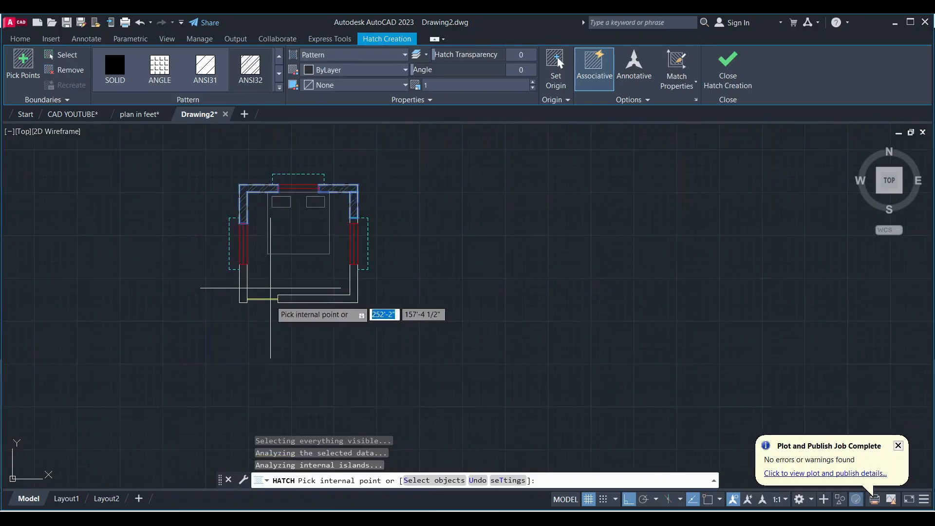
# Step: Hatch the wall below the left window and the L-shaped lower-right wall section, completing the hatch
pyautogui.scroll(2, 250, 297)
pyautogui.click(238, 270)
pyautogui.scroll(2, 404, 299)
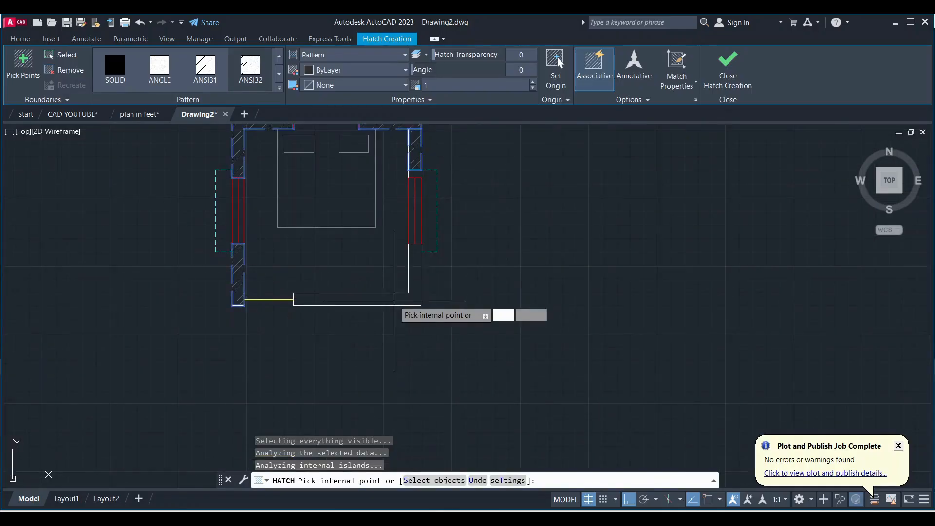
pyautogui.click(412, 297)
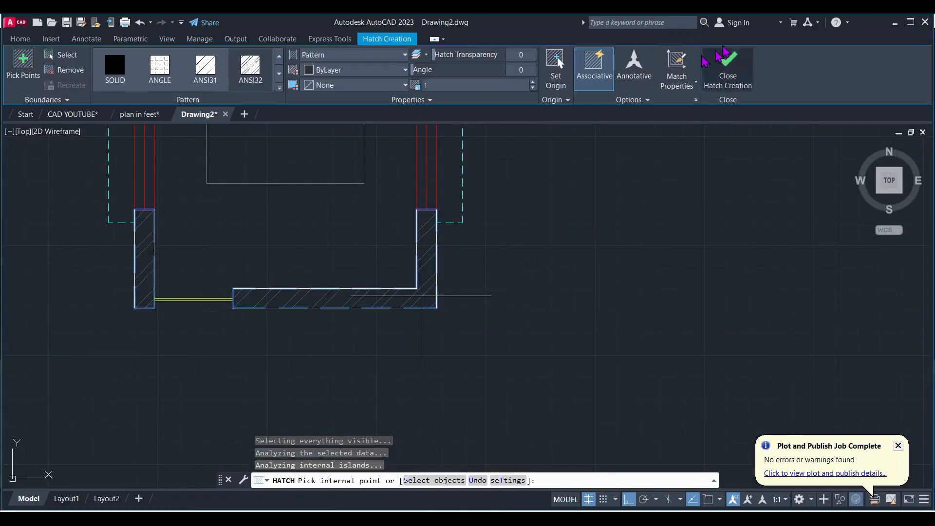
pyautogui.click(726, 73)
pyautogui.scroll(-4, 352, 328)
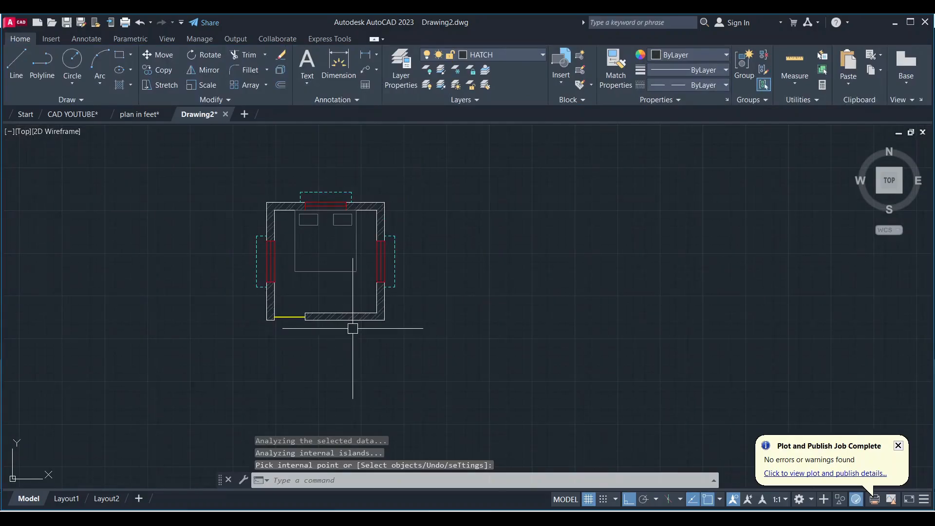
pyautogui.scroll(2, 318, 243)
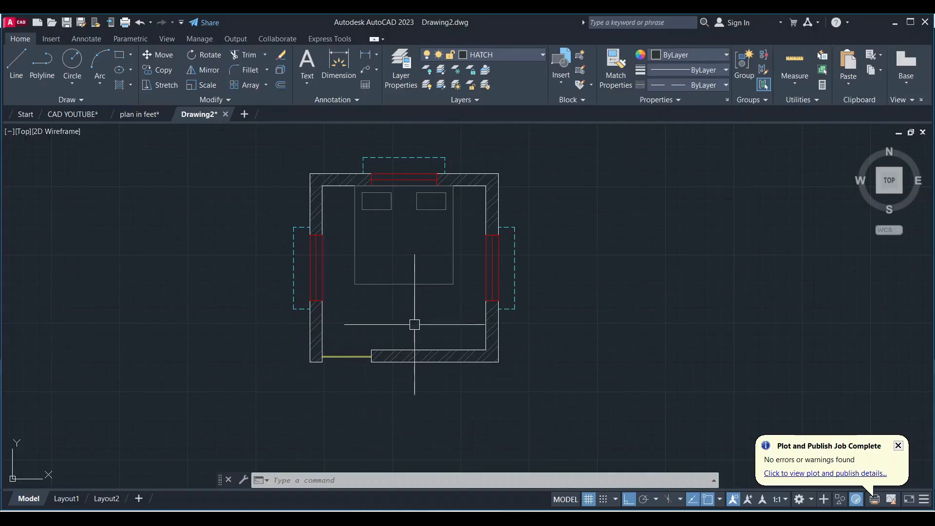
# Step: On the TEXT layer, create a multiline text box over the lower half of the bed with 6" text height
pyautogui.click(520, 60)
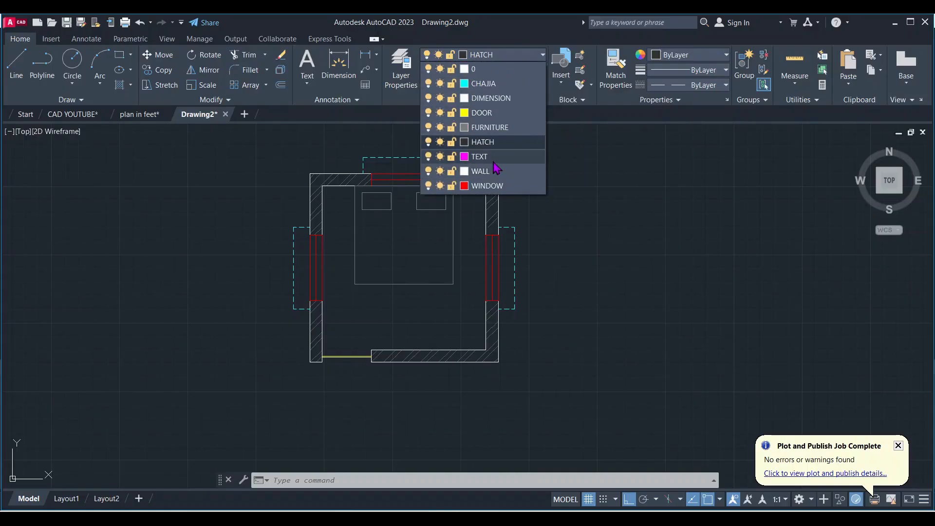
pyautogui.click(494, 162)
pyautogui.scroll(2, 395, 286)
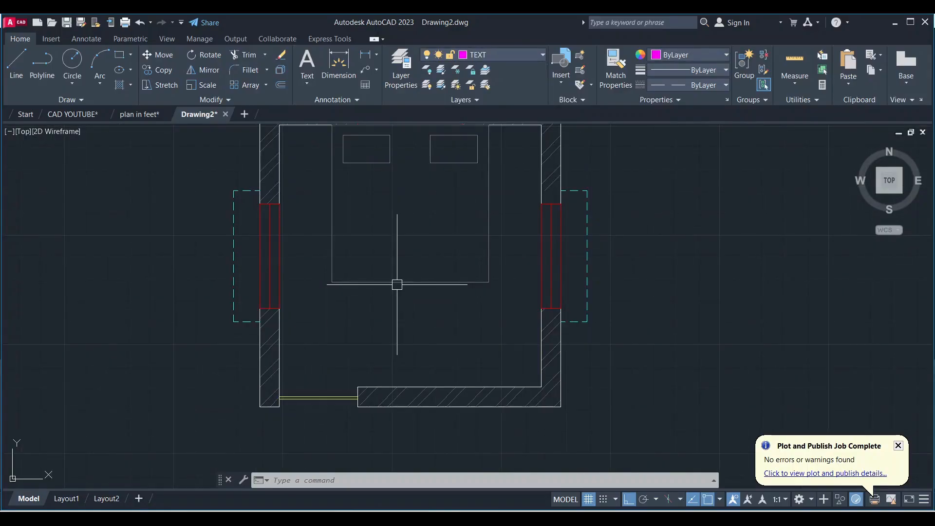
pyautogui.press('Return')
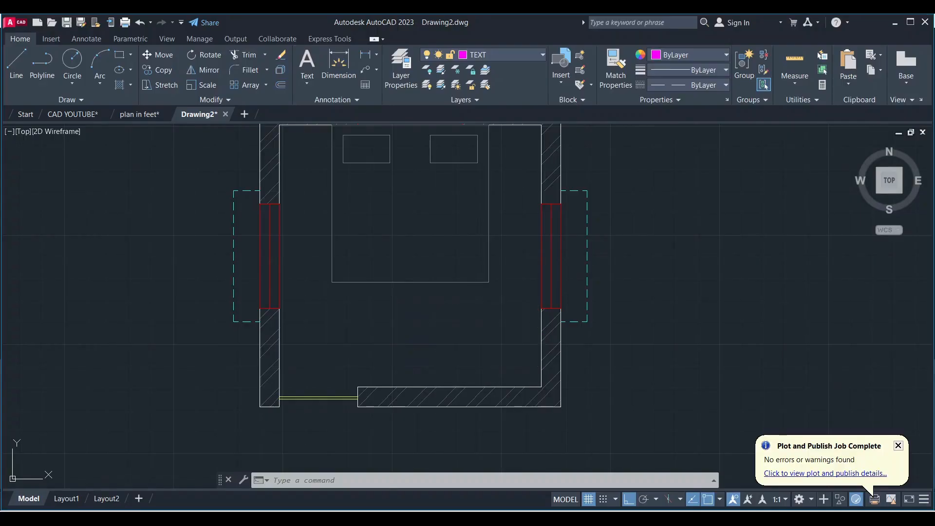
pyautogui.click(352, 223)
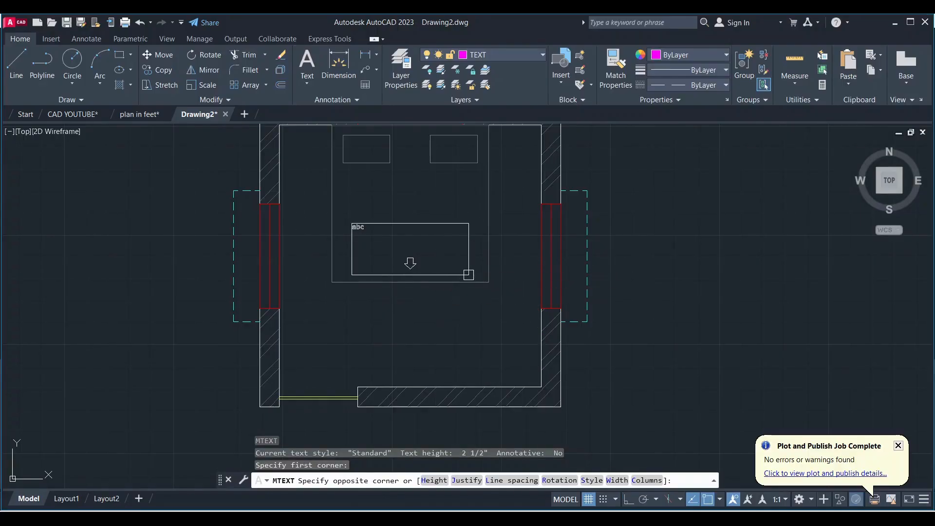
pyautogui.click(468, 274)
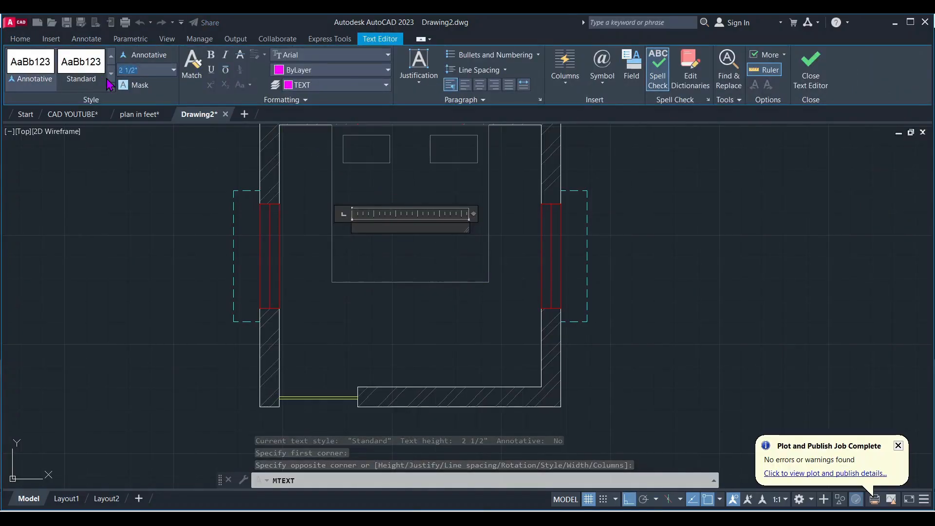
pyautogui.press('Return')
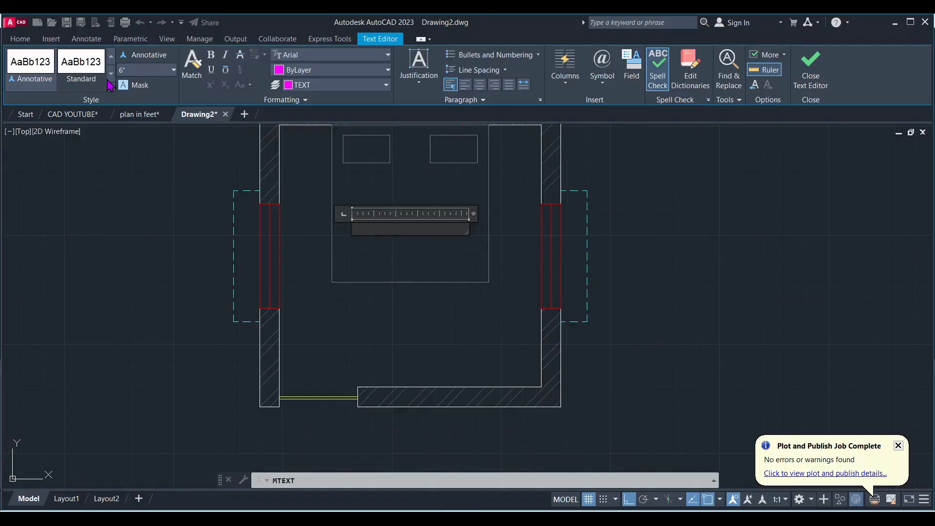
# Step: Write BED and 10' X 10' on two lines in the text box, centre both lines and finish the text
pyautogui.write('BE')
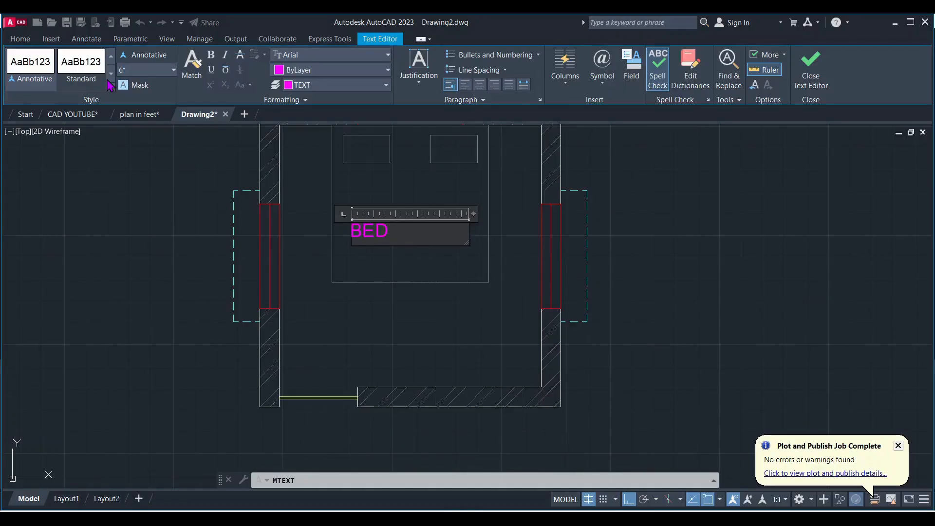
pyautogui.write('D')
pyautogui.press('Return')
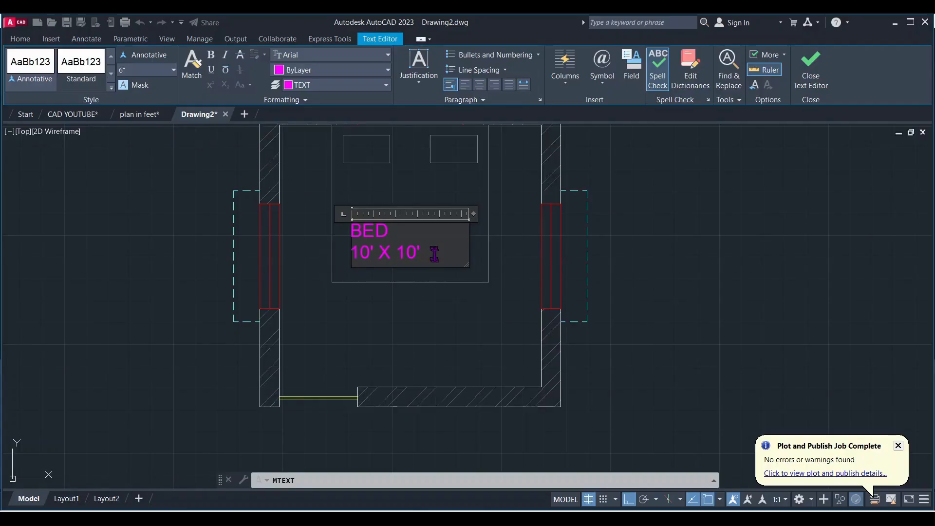
pyautogui.click(480, 86)
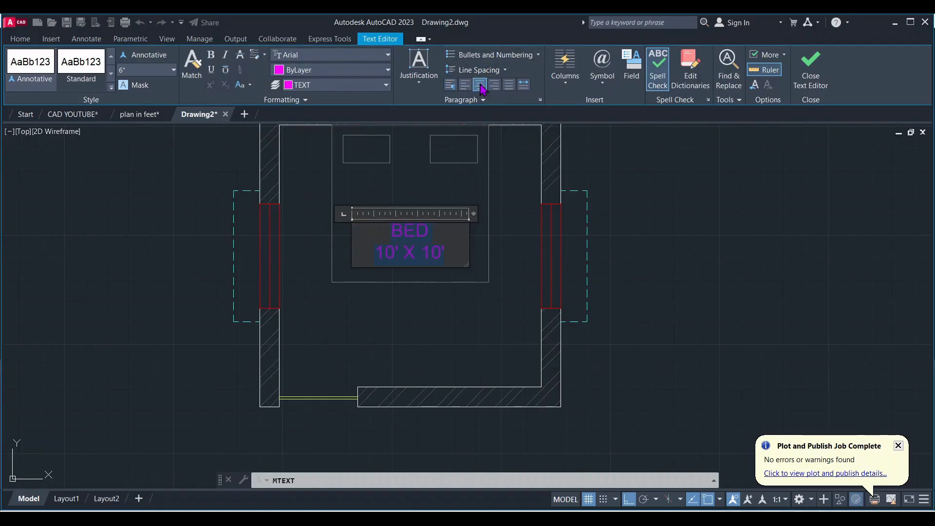
pyautogui.click(810, 68)
pyautogui.scroll(-2, 491, 232)
pyautogui.scroll(-2, 492, 232)
pyautogui.scroll(2, 487, 221)
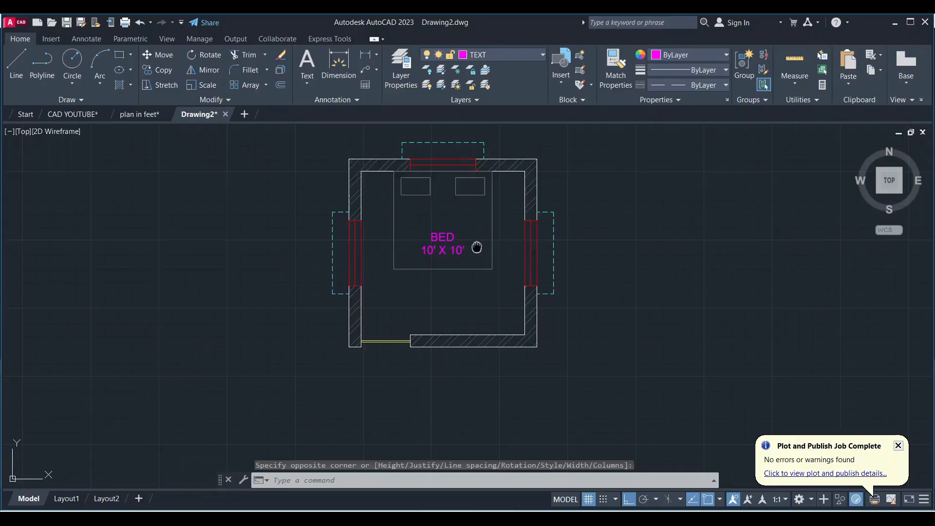
pyautogui.moveTo(478, 243); pyautogui.dragTo(459, 266, button='middle')
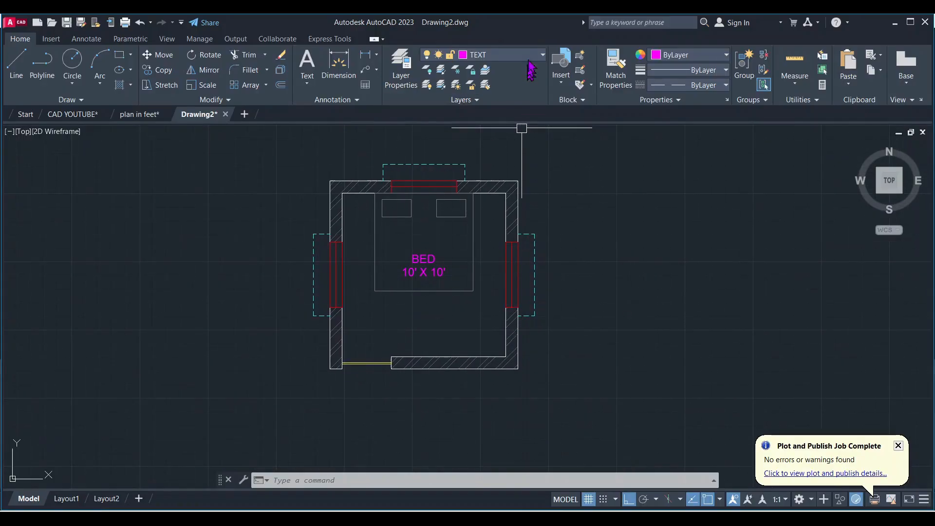
# Step: On the DIMENSION layer, add a linear dimension of the room's inner width above the upper window
pyautogui.click(534, 58)
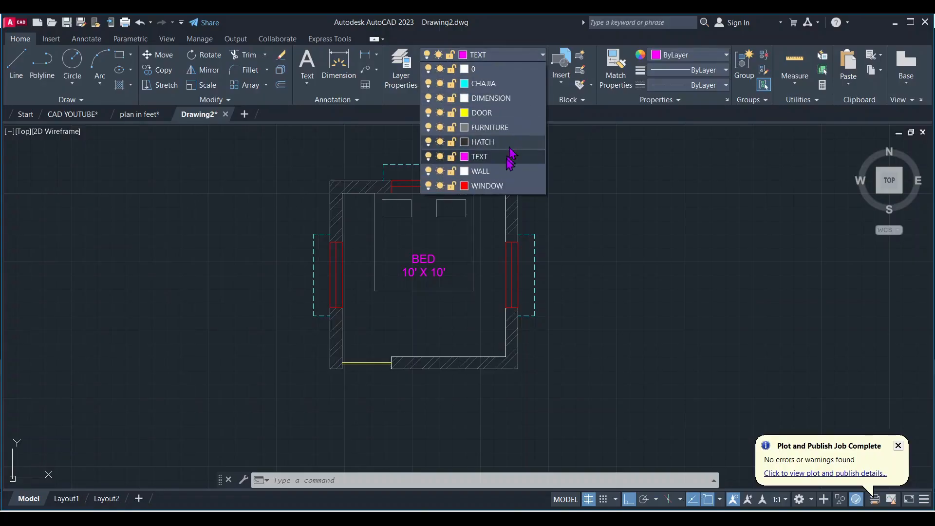
pyautogui.click(492, 99)
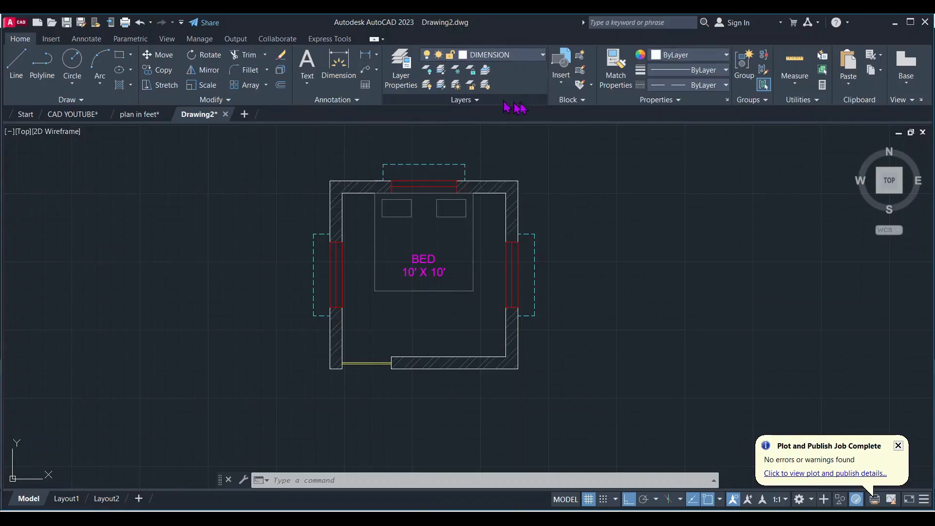
pyautogui.click(370, 58)
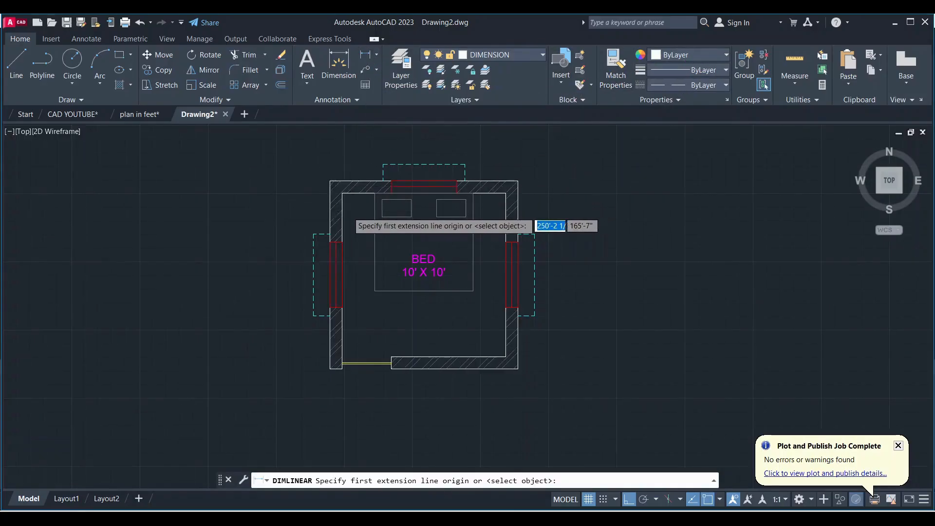
pyautogui.scroll(4, 341, 212)
pyautogui.click(334, 213)
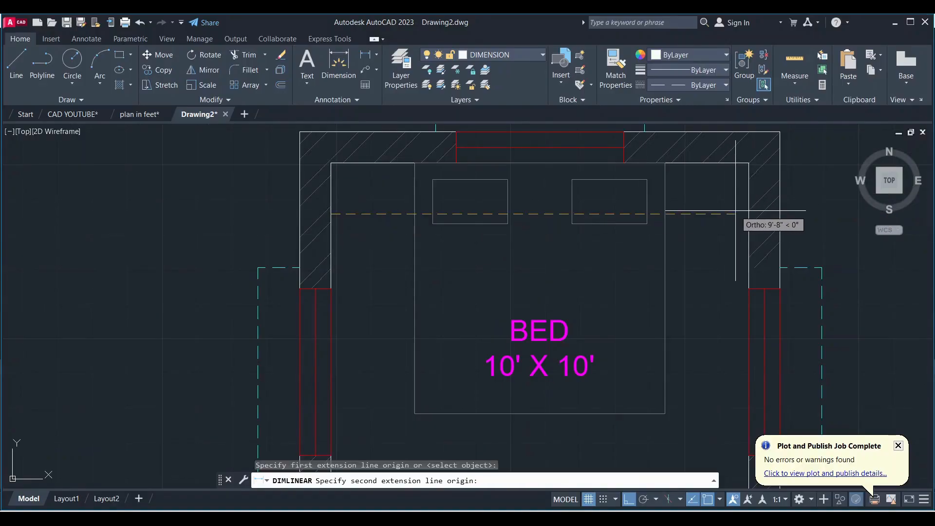
pyautogui.click(748, 213)
pyautogui.scroll(-5, 628, 229)
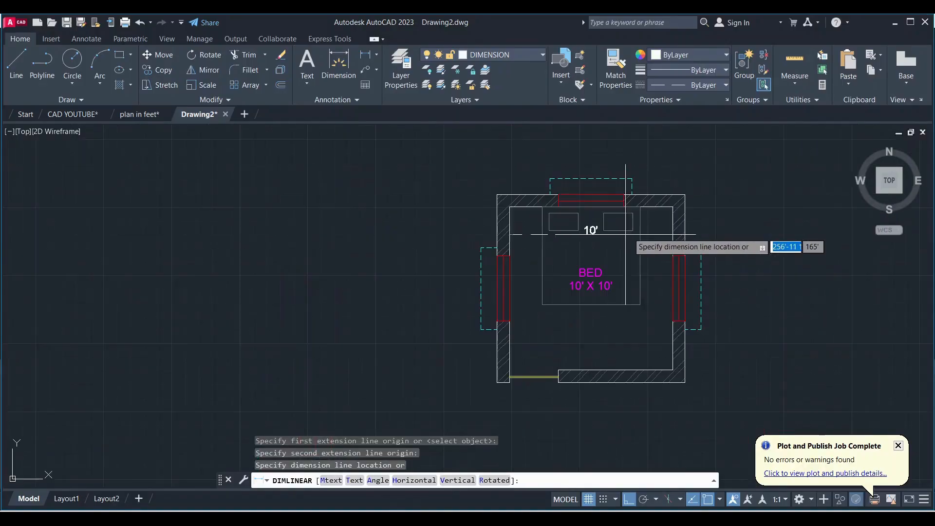
pyautogui.click(665, 157)
# Step: Add a vertical linear dimension between the room's right inner corners, placed outside the right window's chajja
pyautogui.scroll(2, 680, 210)
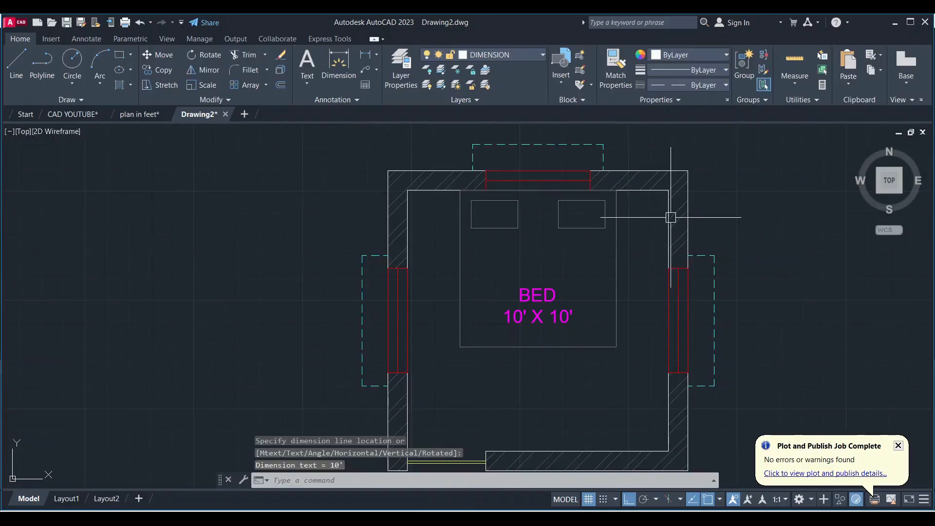
pyautogui.press('Return')
pyautogui.click(653, 198)
pyautogui.scroll(-4, 653, 197)
pyautogui.scroll(4, 635, 287)
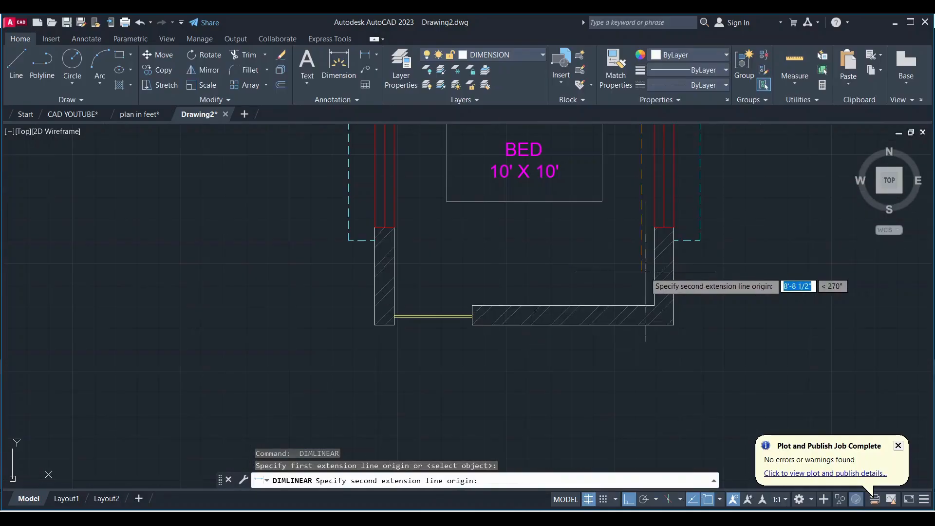
pyautogui.click(655, 305)
pyautogui.scroll(-3, 640, 314)
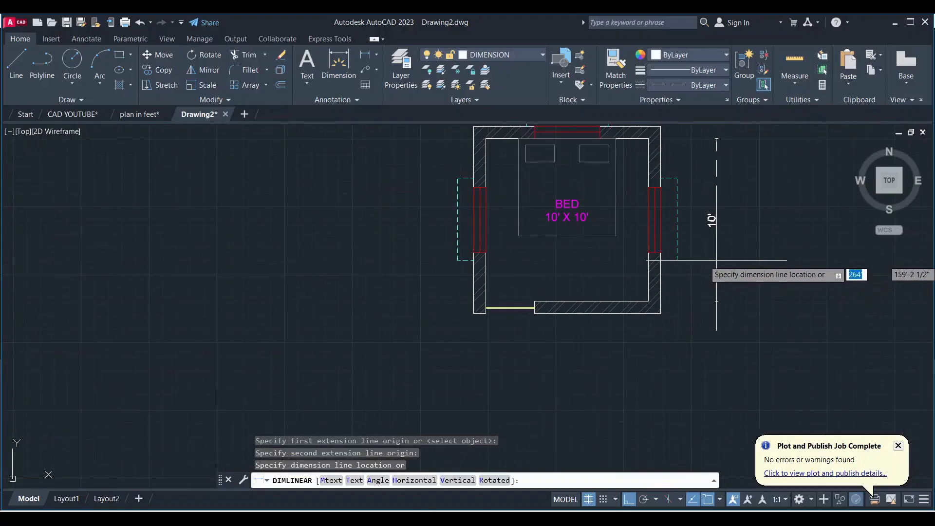
pyautogui.click(691, 249)
# Step: Change the DIMENSION layer's linetype to Continuous in the layer properties
pyautogui.scroll(-4, 600, 292)
pyautogui.scroll(2, 595, 204)
pyautogui.scroll(4, 595, 204)
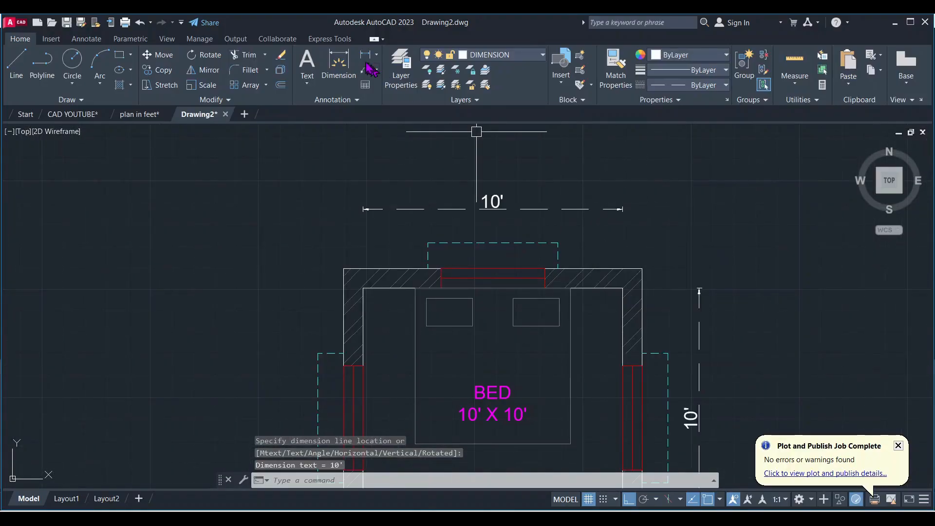
pyautogui.click(392, 84)
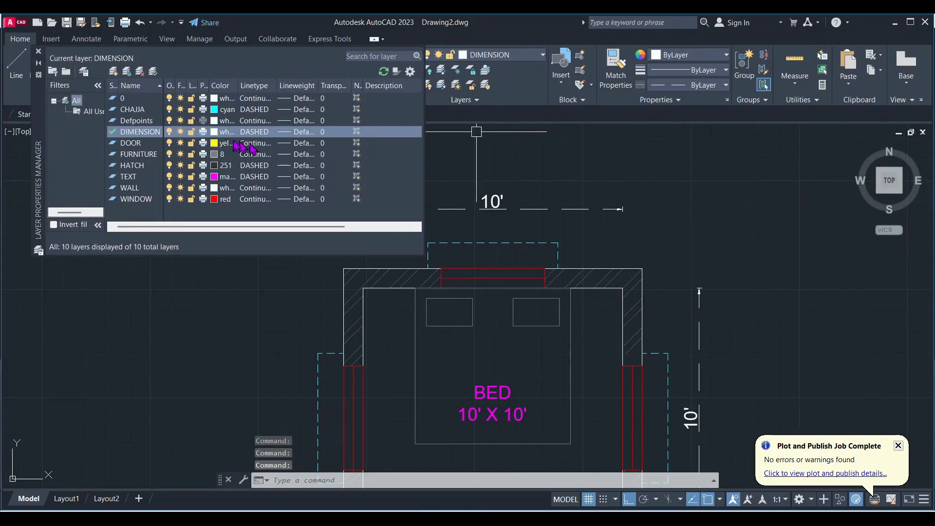
pyautogui.click(266, 138)
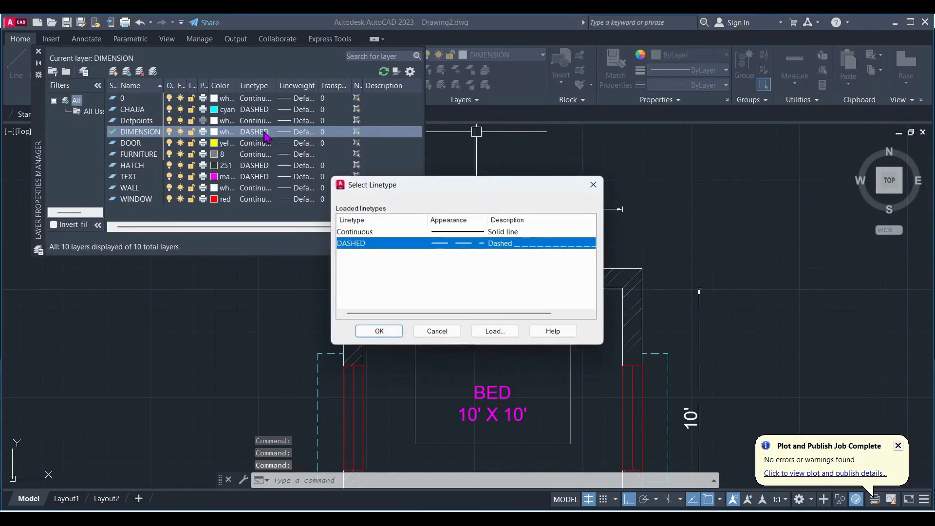
pyautogui.click(358, 232)
pyautogui.click(379, 332)
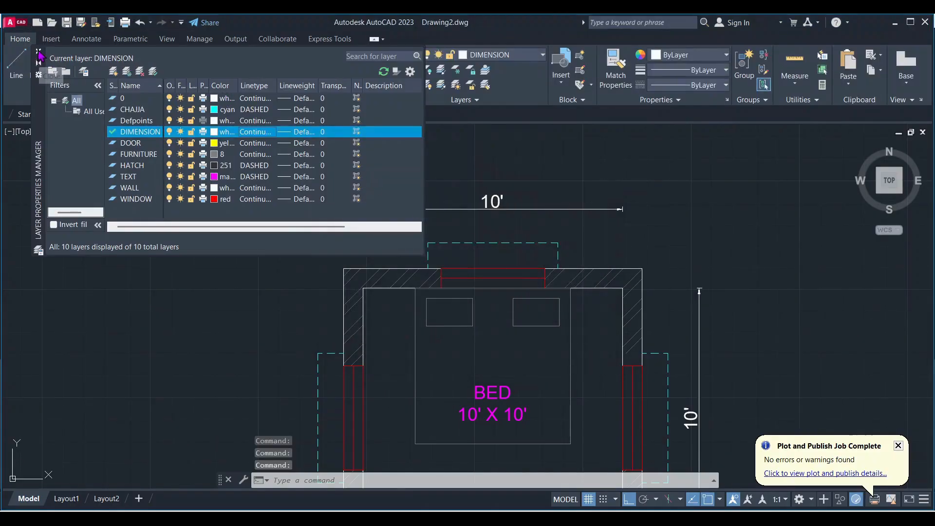
pyautogui.click(39, 52)
pyautogui.scroll(-3, 444, 234)
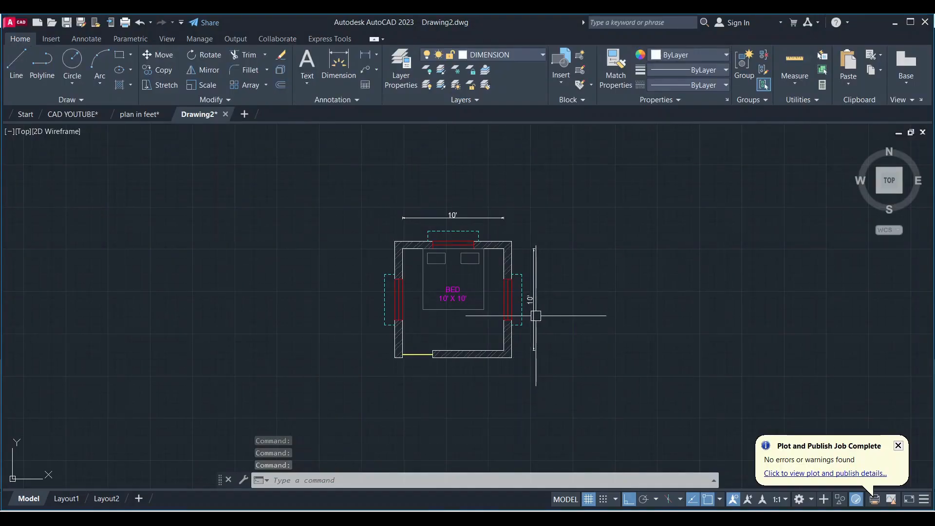
# Step: Review the finished room plan, the list of layers and their properties, including the FURNITURE layer's plot setting
pyautogui.scroll(2, 536, 315)
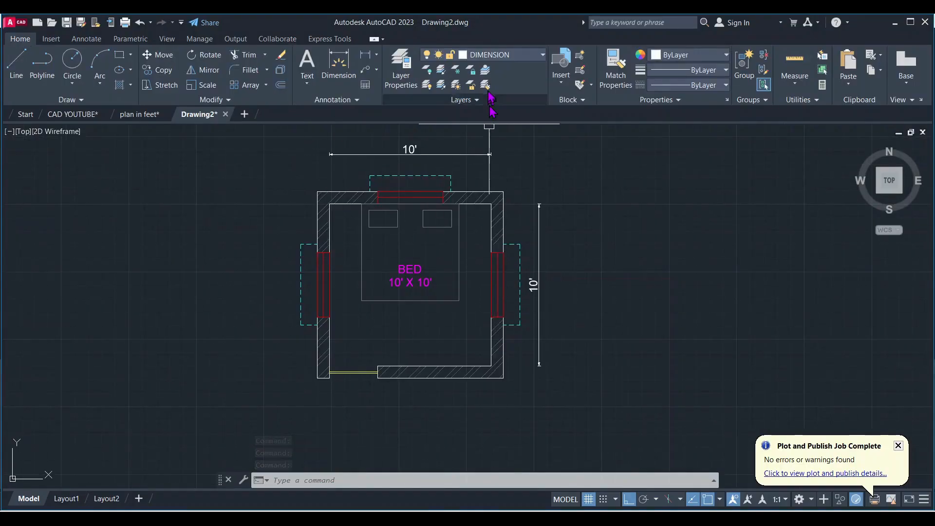
pyautogui.click(488, 55)
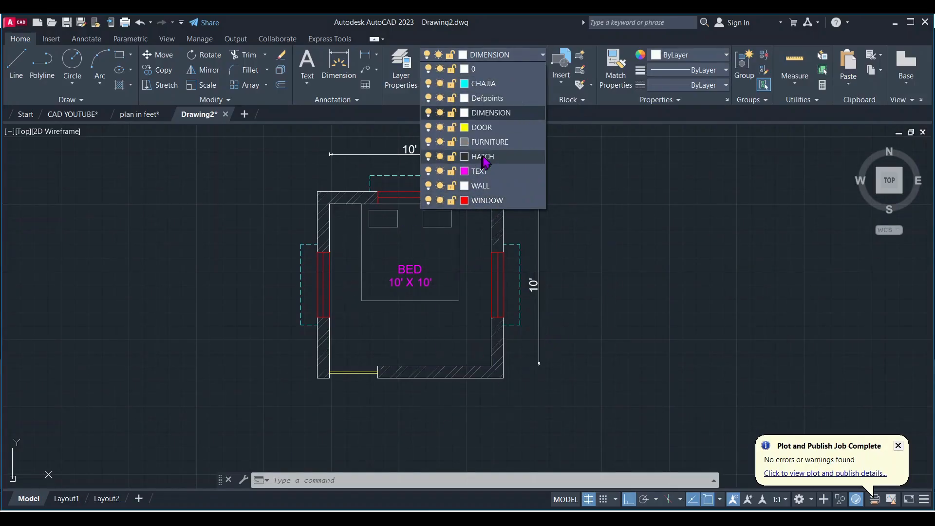
pyautogui.click(509, 56)
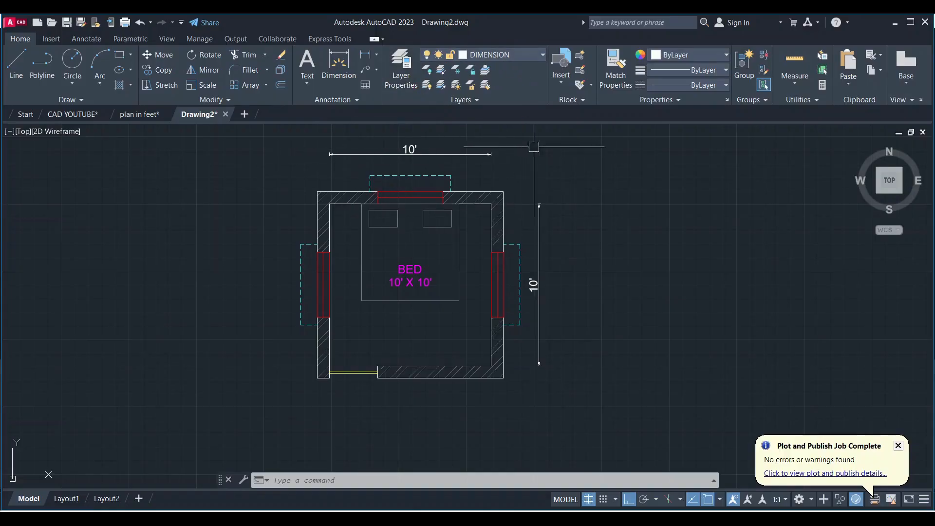
pyautogui.scroll(-2, 459, 315)
pyautogui.moveTo(475, 318)
pyautogui.mouseDown(button='middle')
pyautogui.moveTo(456, 300)
pyautogui.moveTo(509, 291)
pyautogui.mouseUp(button='middle')
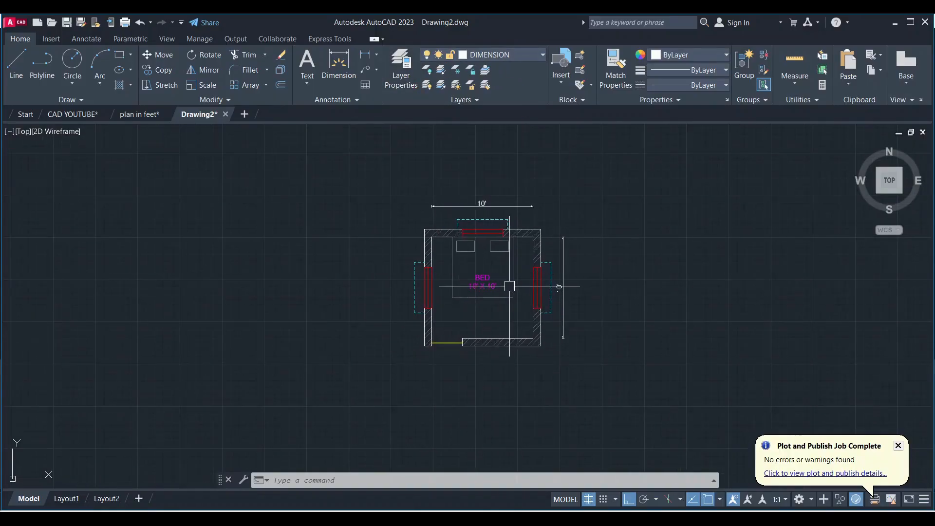
pyautogui.scroll(2, 509, 282)
pyautogui.moveTo(517, 222); pyautogui.dragTo(493, 240, button='middle')
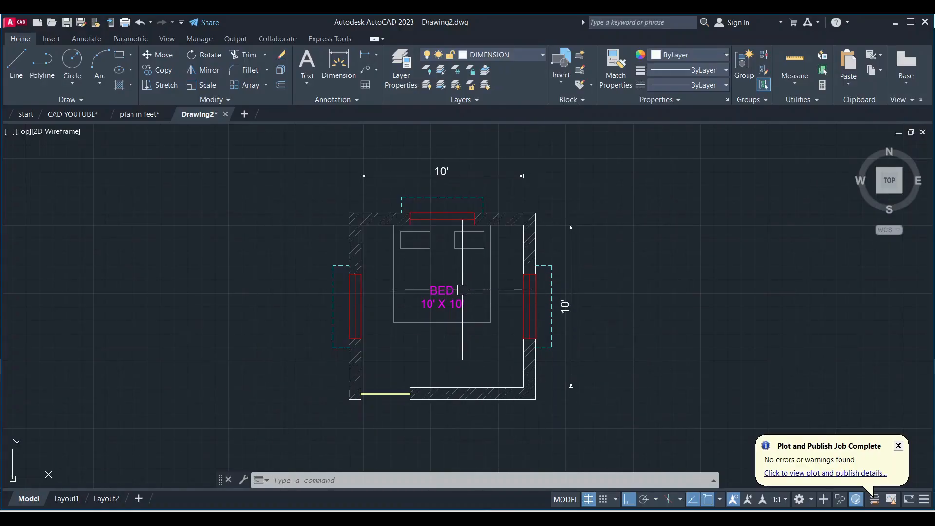
pyautogui.click(401, 66)
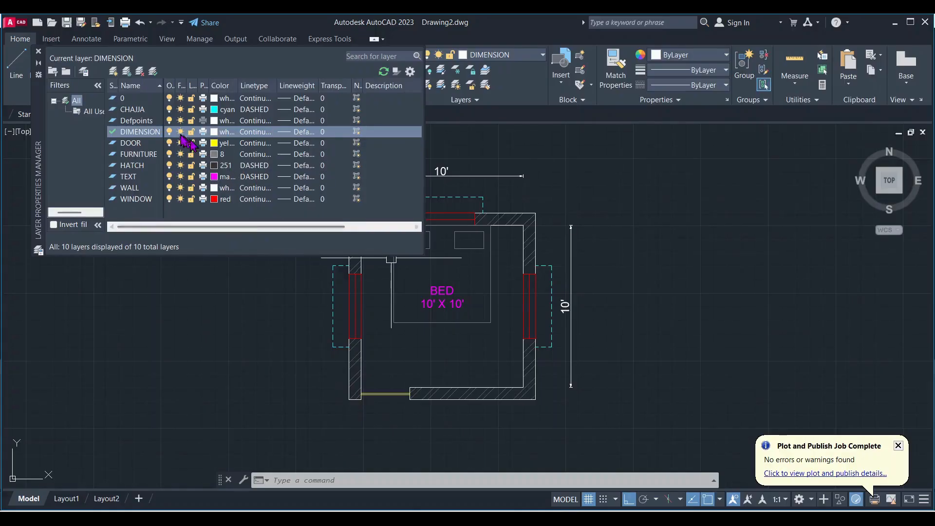
pyautogui.click(204, 155)
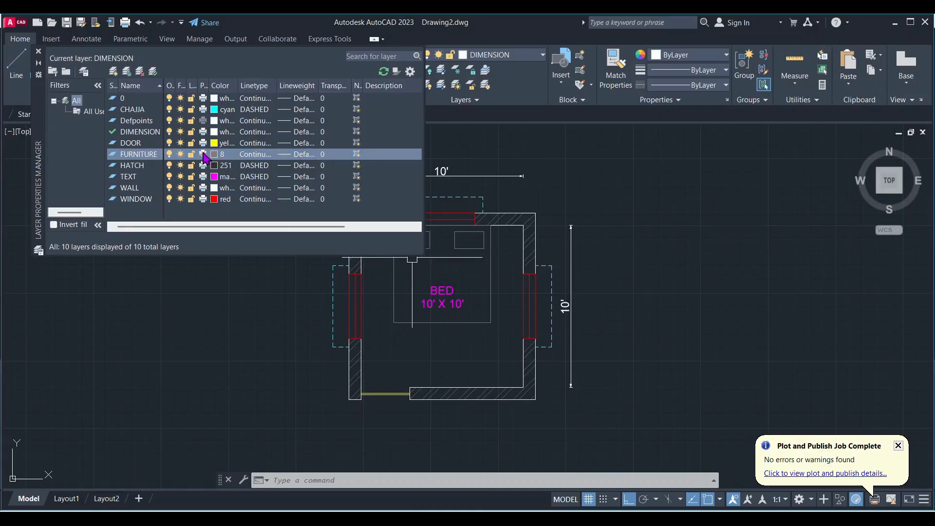
pyautogui.click(203, 155)
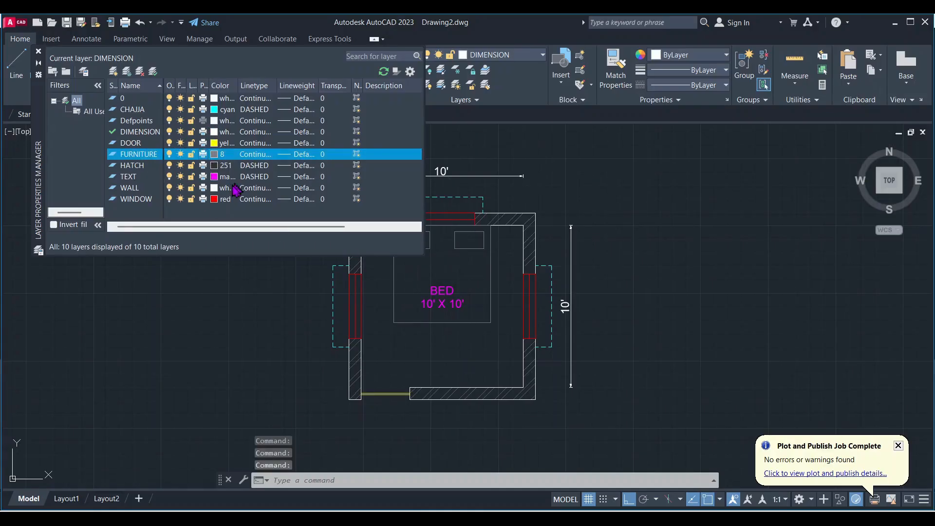
pyautogui.click(39, 52)
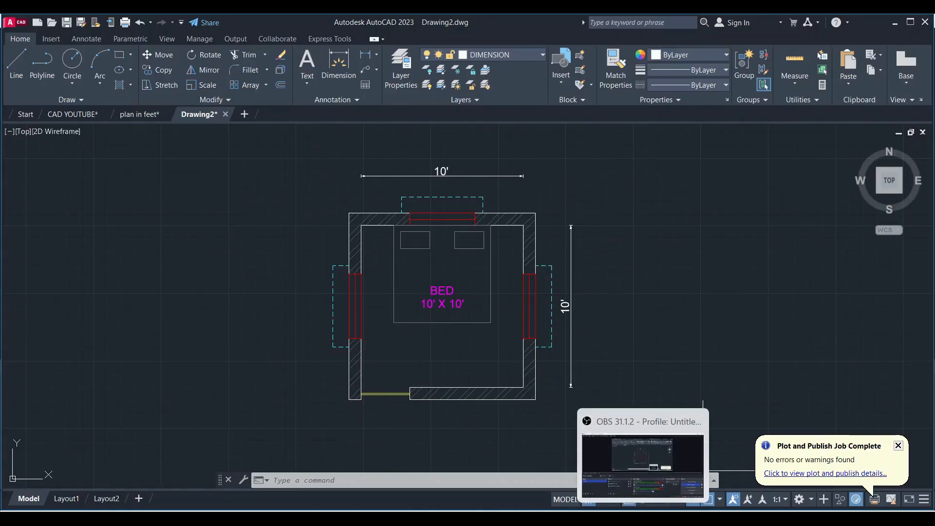
pyautogui.click(668, 463)
pyautogui.click(818, 410)
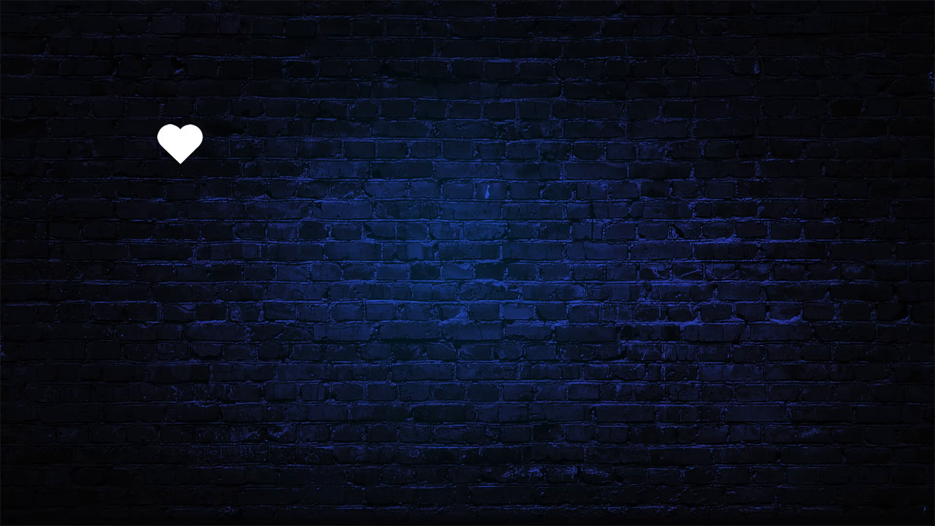